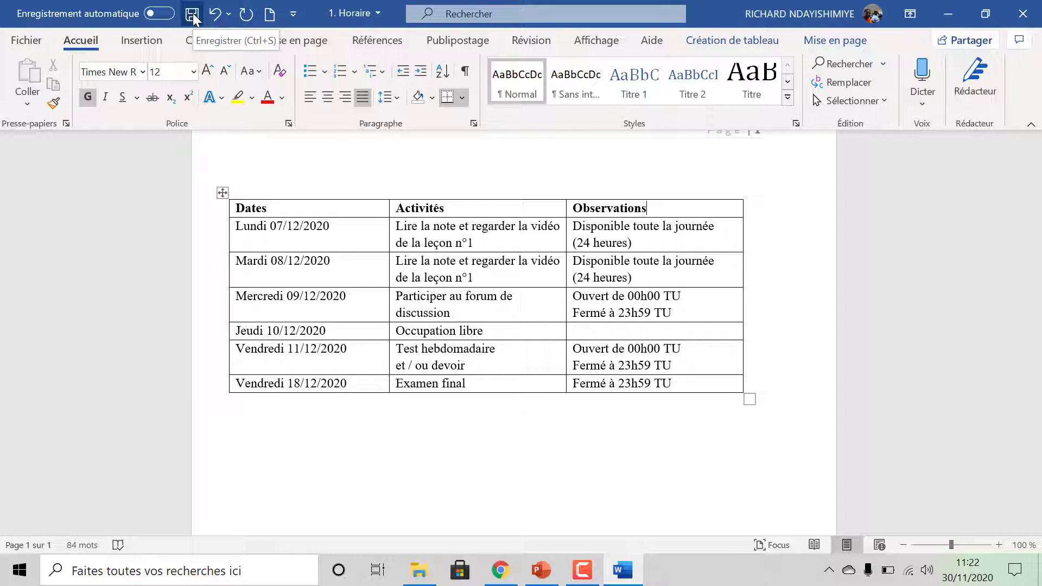
- Save the "1. Horaire" schedule document and close it
left_click(193, 16)
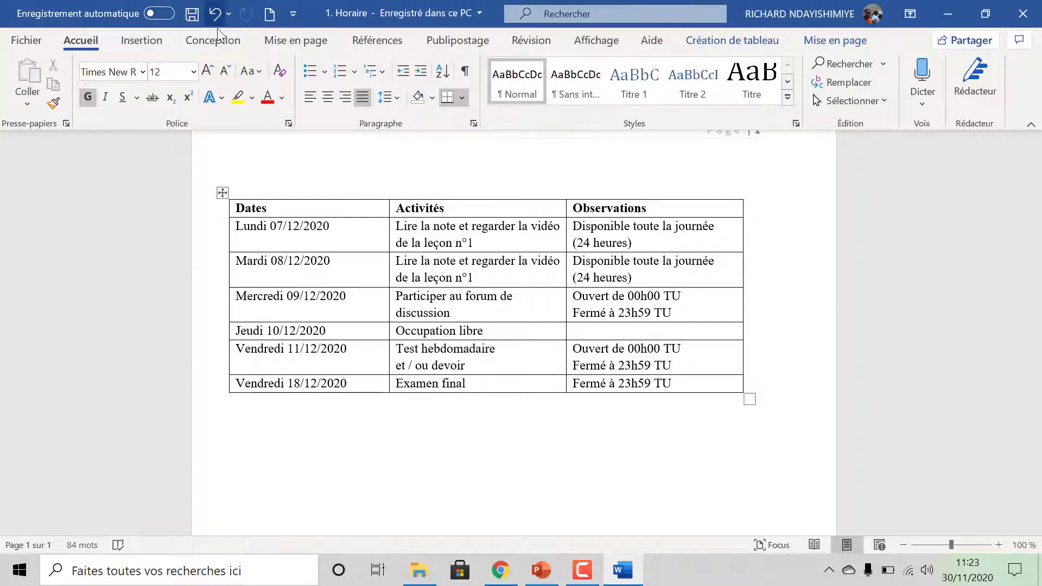
left_click(1023, 14)
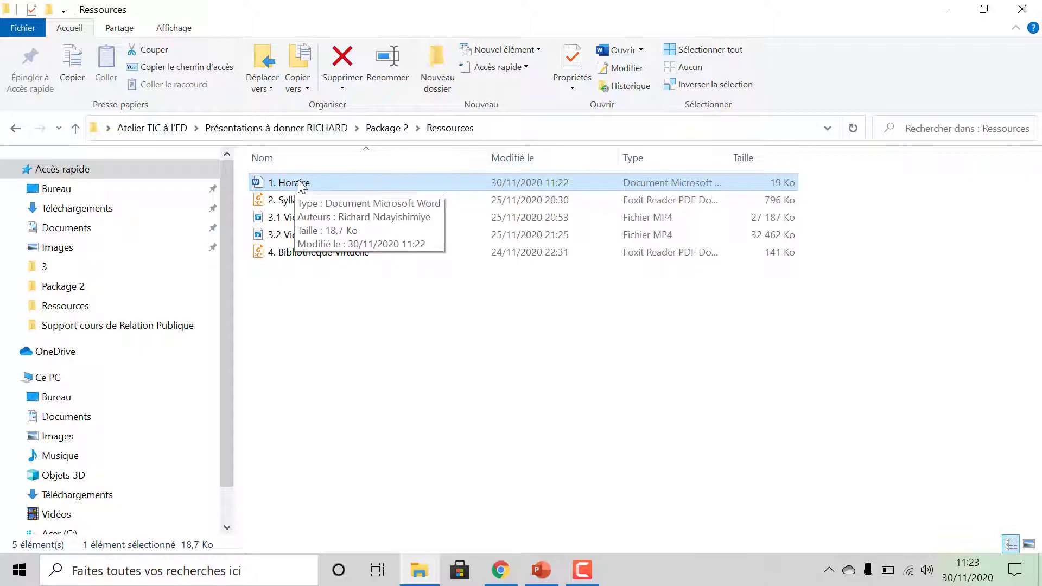
- Switch to the Moodle course in Chrome and review its sections, consulting the HORAIRE HEBDOMADAIRE slide in PowerPoint for the procedure
left_click(502, 570)
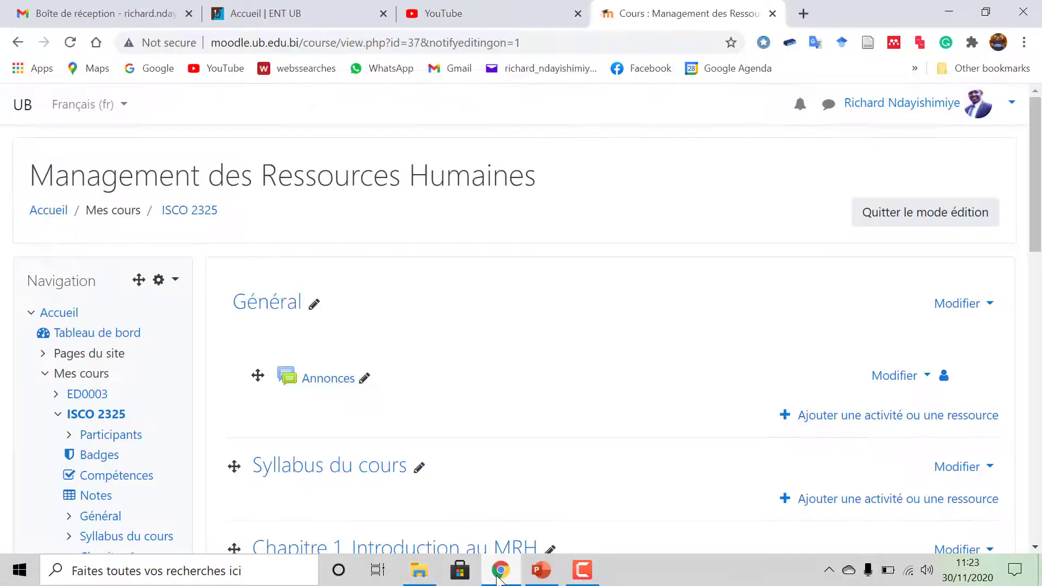
scroll(546, 404, "down", 3)
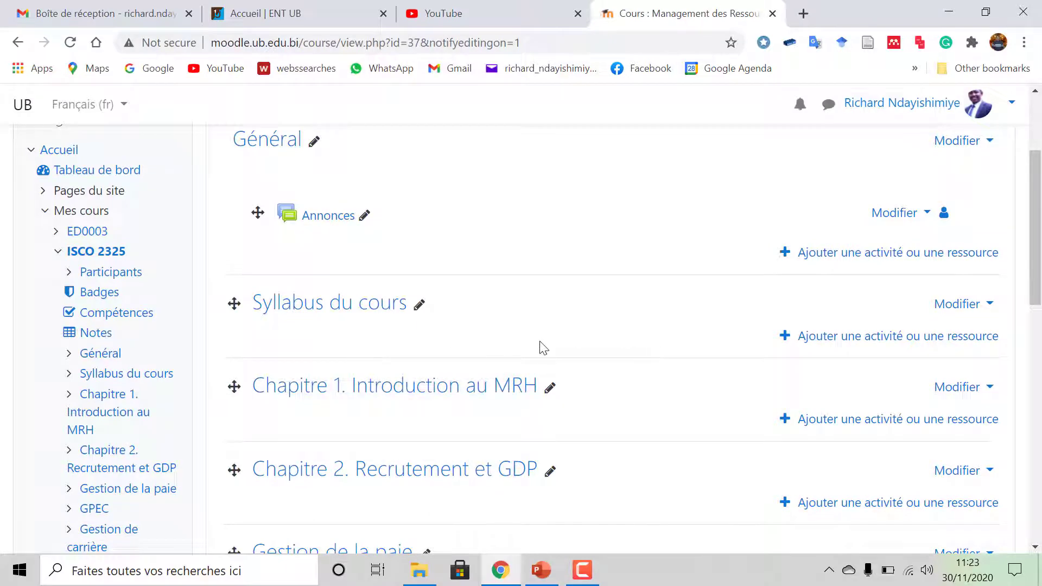
scroll(740, 375, "down", 3)
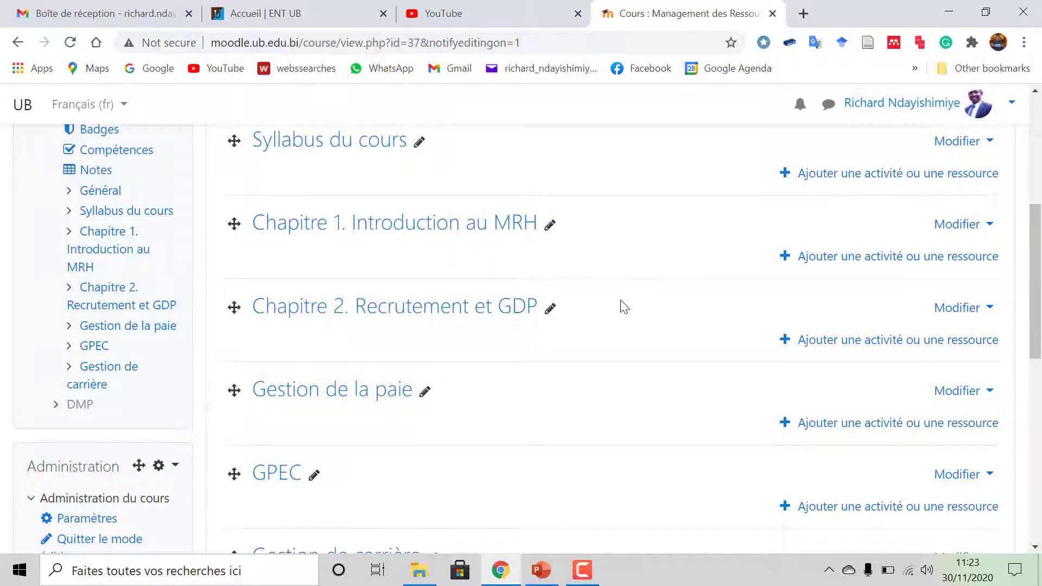
left_click(541, 570)
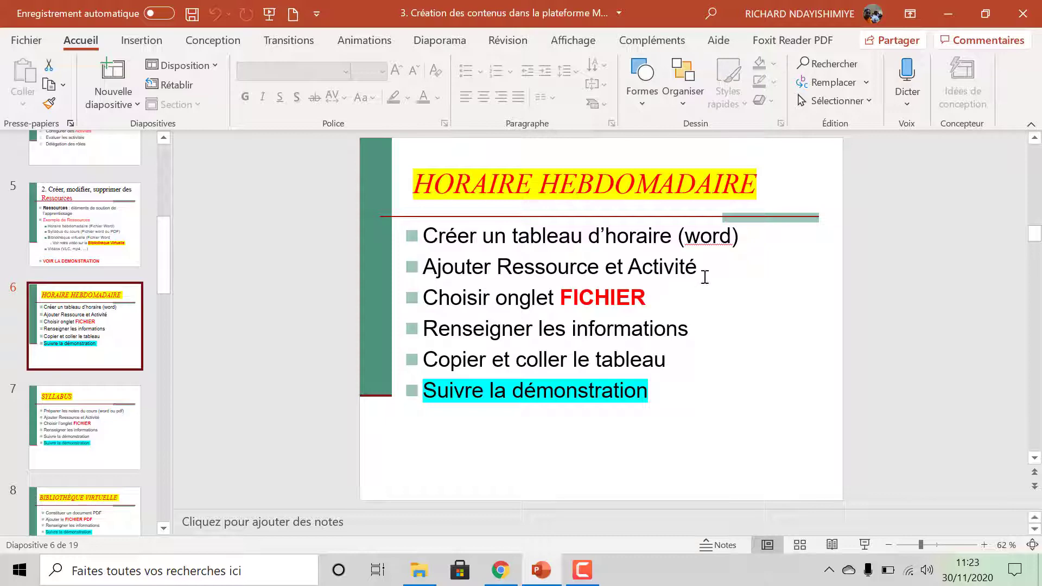
left_click(500, 570)
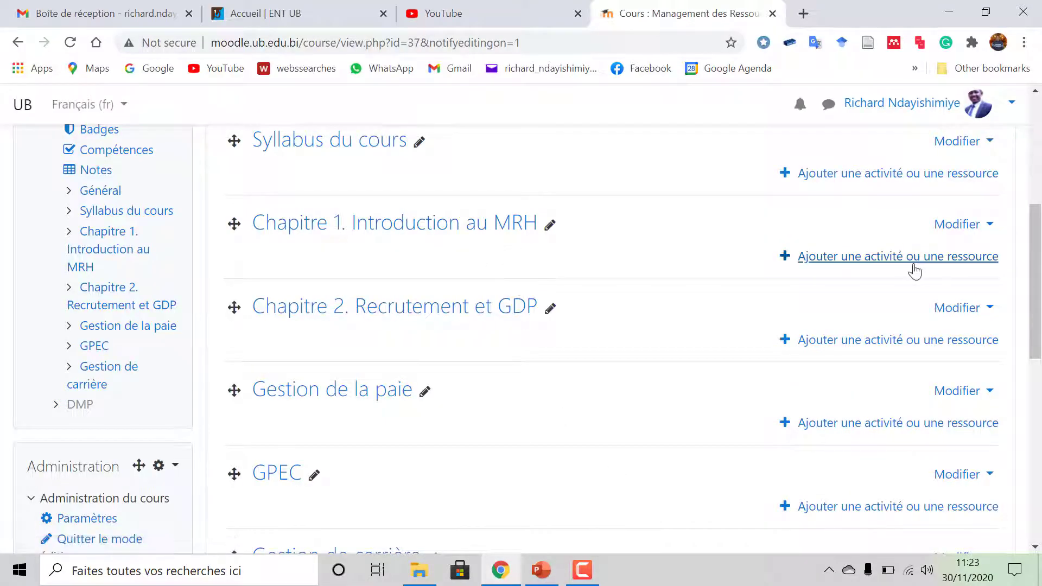
- Start adding a Fichier resource to the section "Chapitre 1. Introduction au MRH"
left_click(876, 259)
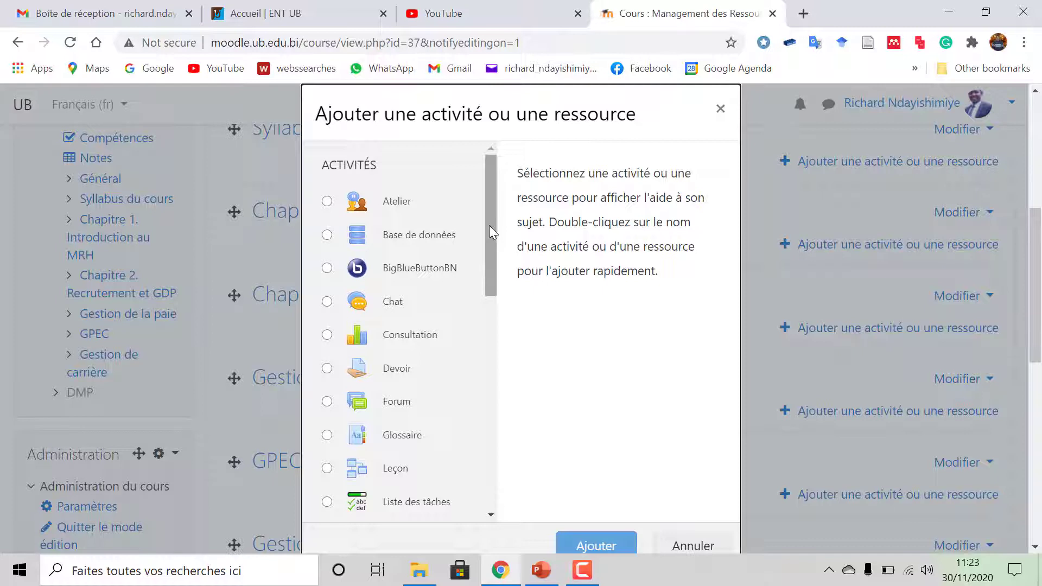
left_click_drag(490, 226, 489, 427)
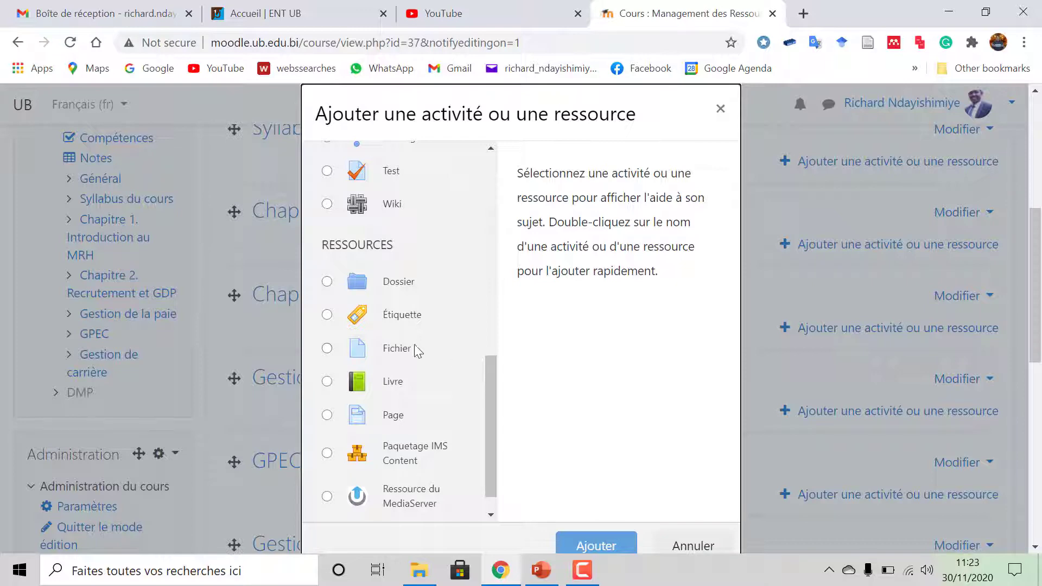
left_click(327, 350)
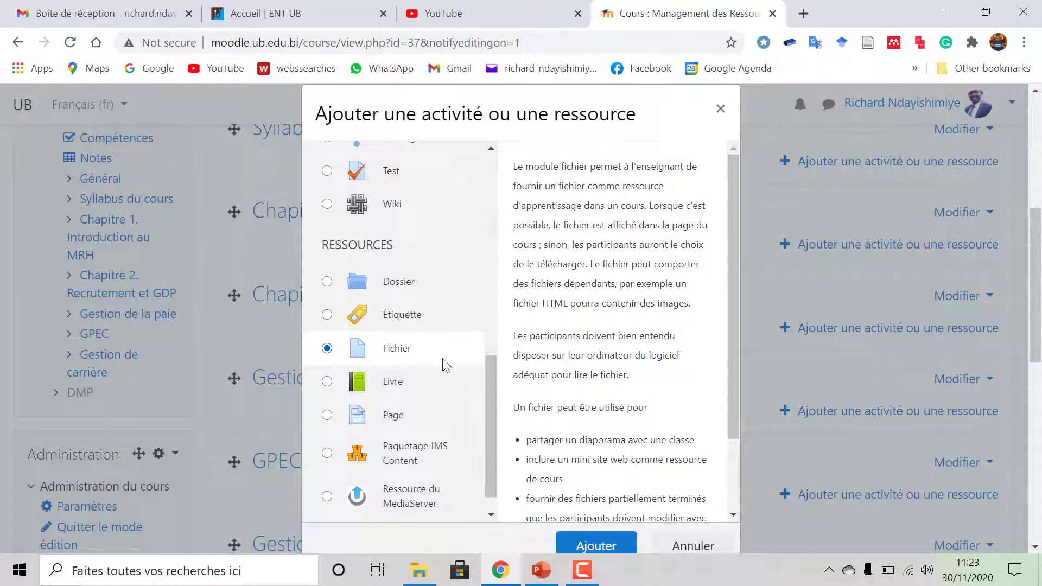
left_click(590, 544)
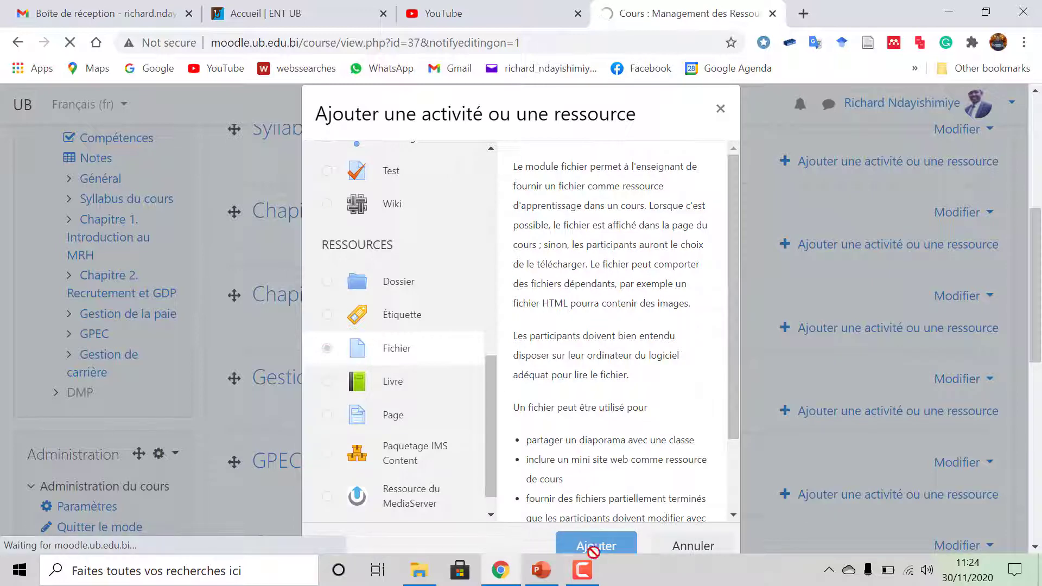
mouse_move(594, 556)
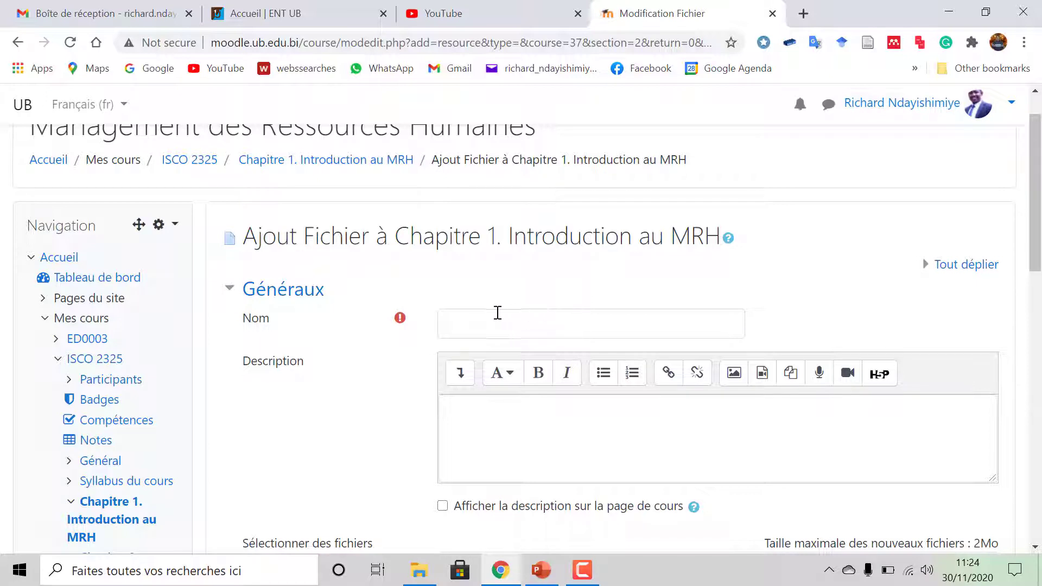
- Name the new file resource "Horaire hebdomadaire"
left_click(475, 322)
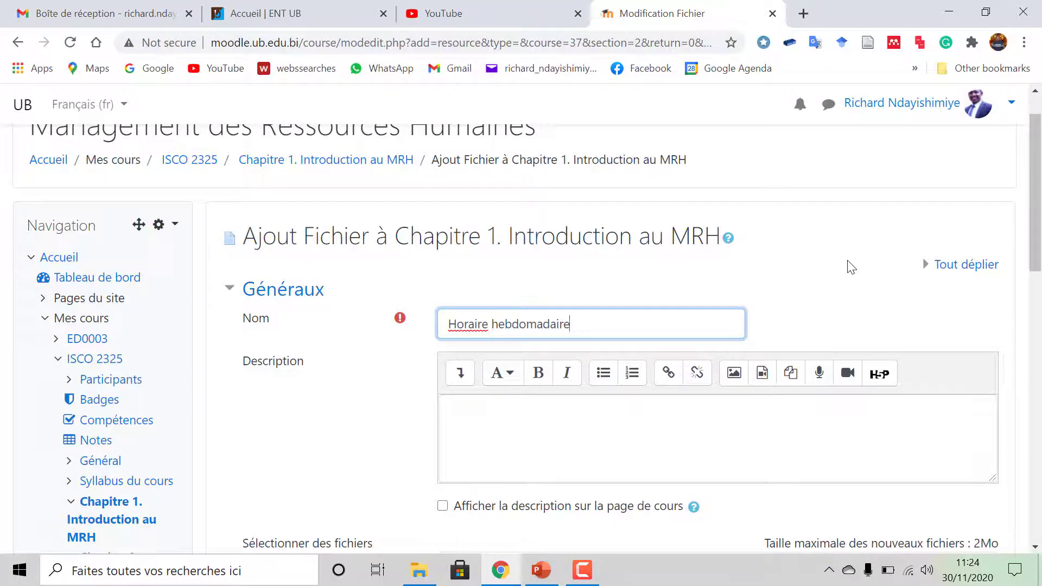
scroll(883, 289, "down", 1)
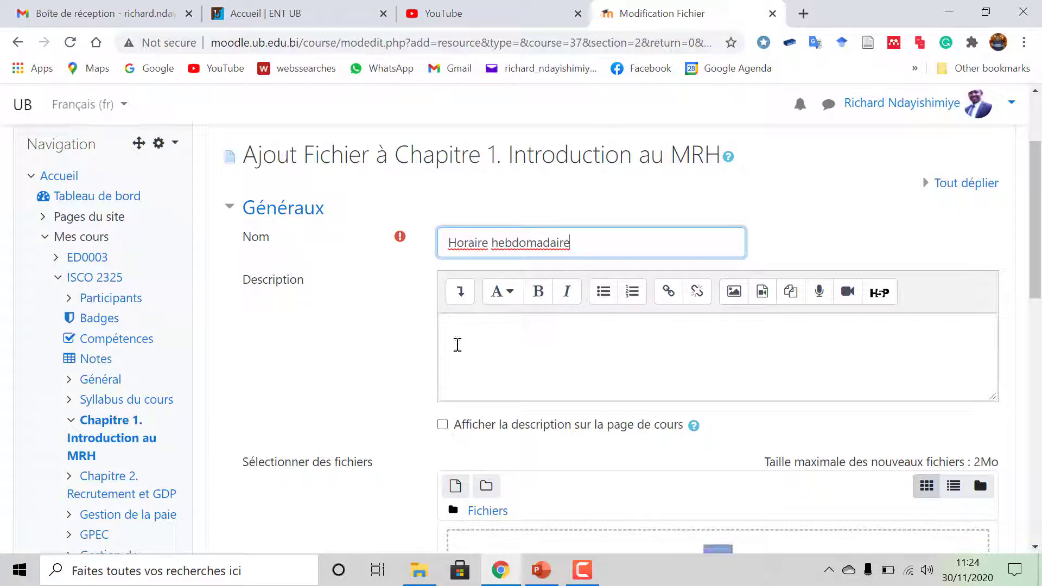
scroll(463, 342, "down", 1)
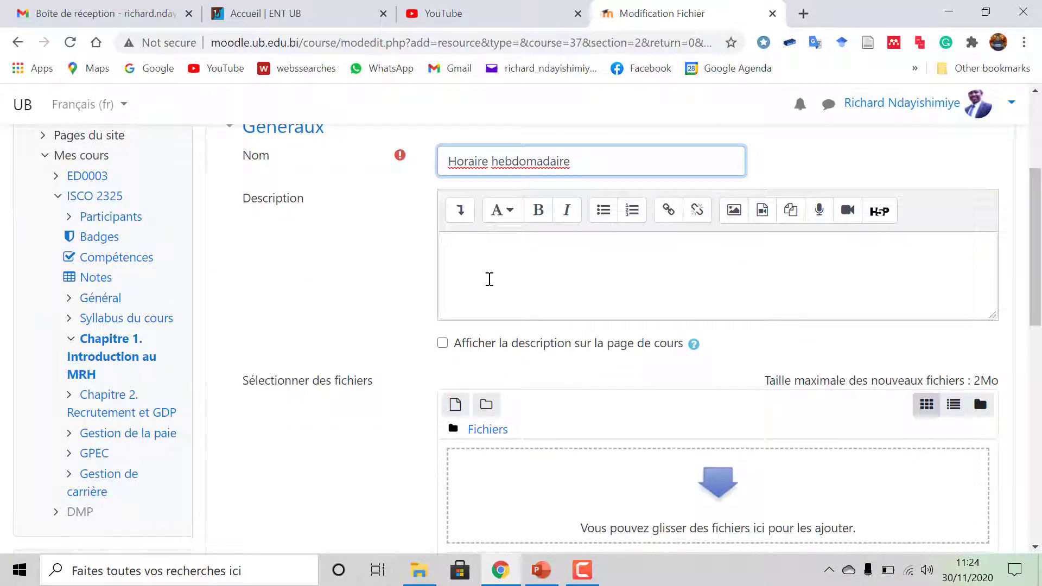
- Upload "1. Horaire.docx" from the Ressources folder of Package 2 into the resource's file area
left_click(388, 314)
scroll(477, 318, "down", 1)
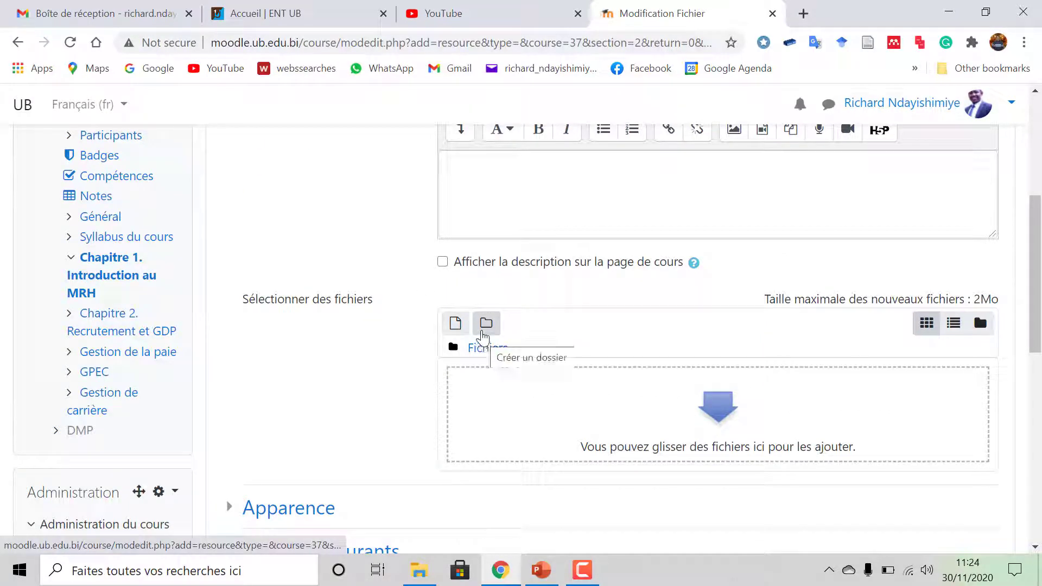
left_click(455, 323)
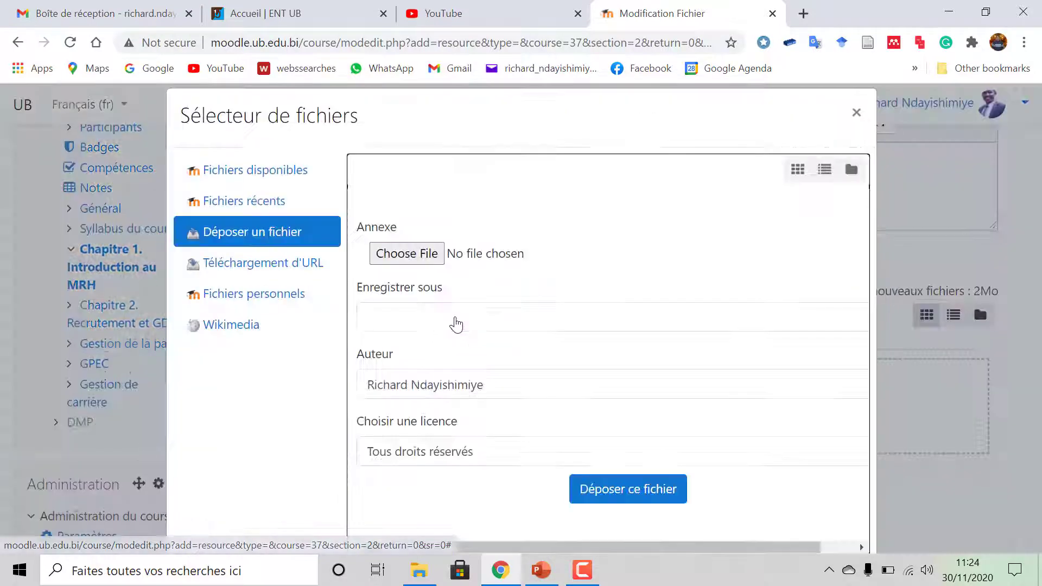
left_click(407, 254)
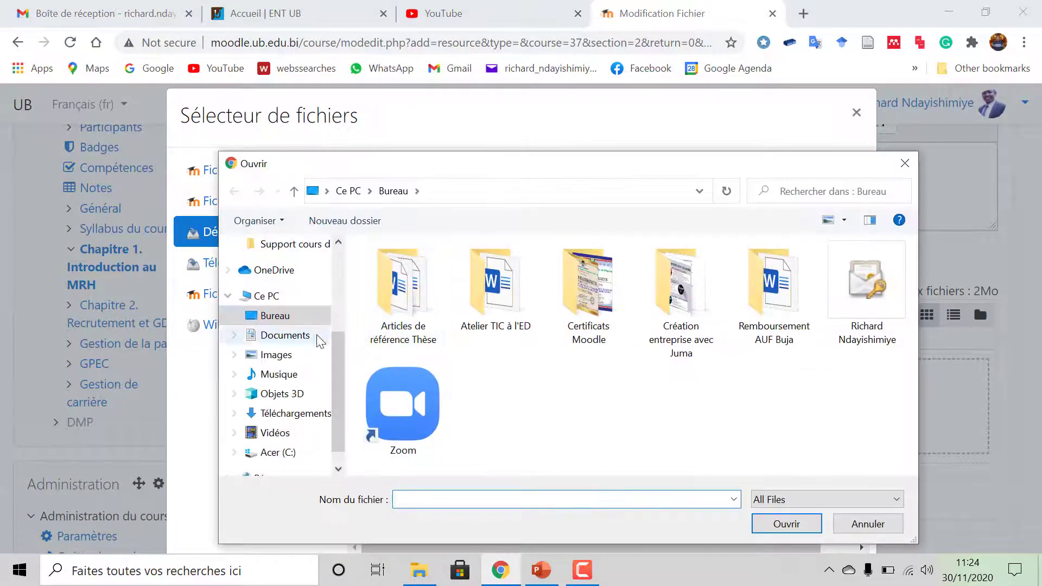
double_click(479, 308)
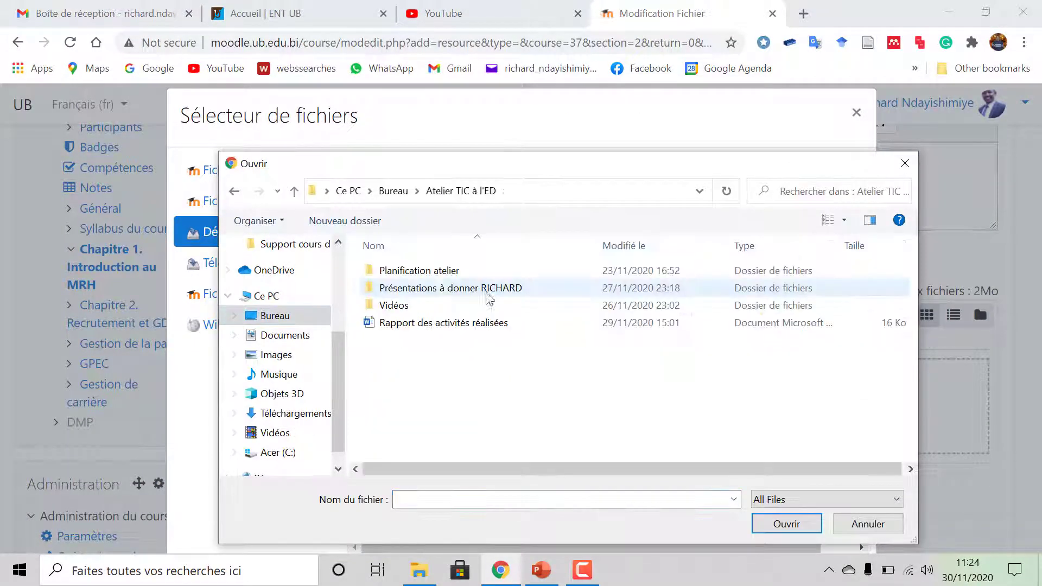
double_click(408, 288)
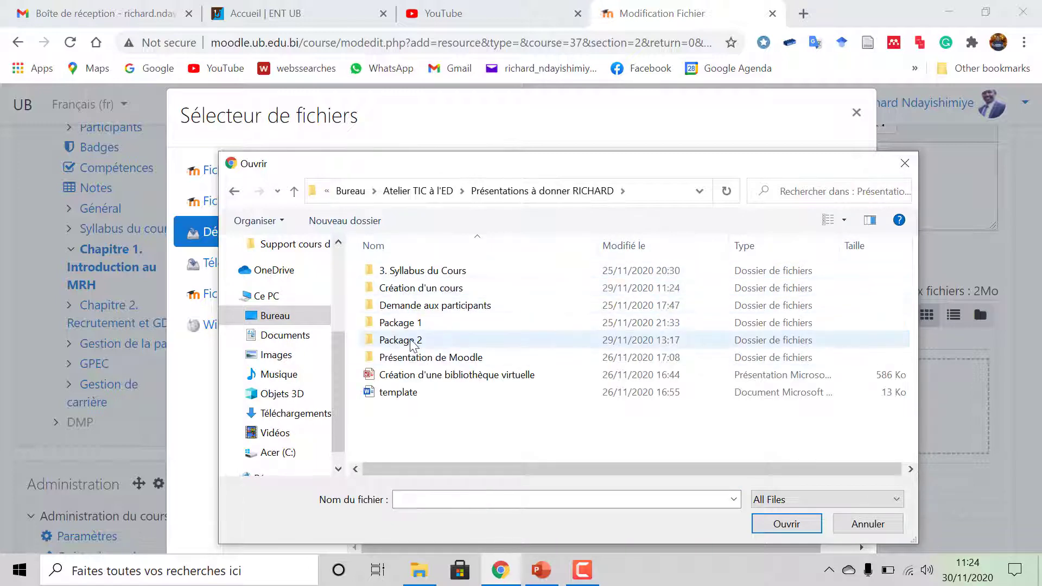
double_click(401, 288)
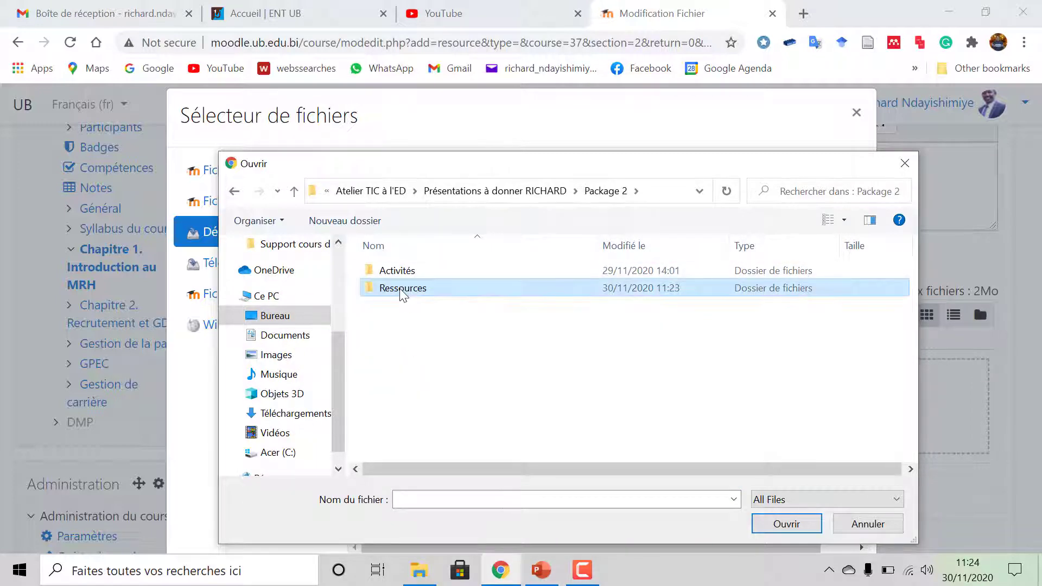
double_click(420, 272)
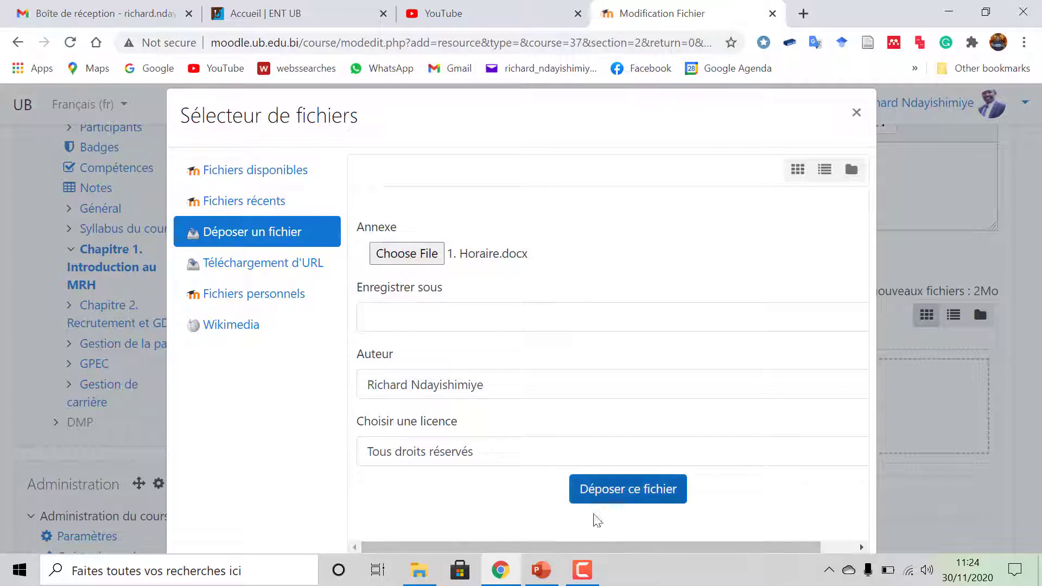
left_click(611, 496)
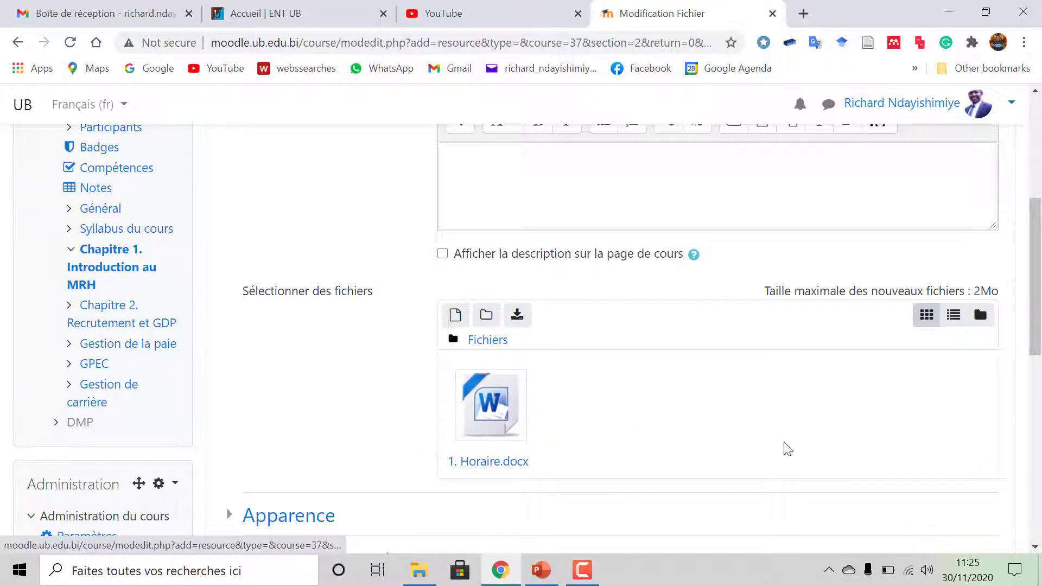
- Save the file resource, returning to the course, and open "Horaire hebdomadaire" under Chapitre 1 to check it
left_click_drag(1041, 312, 1041, 413)
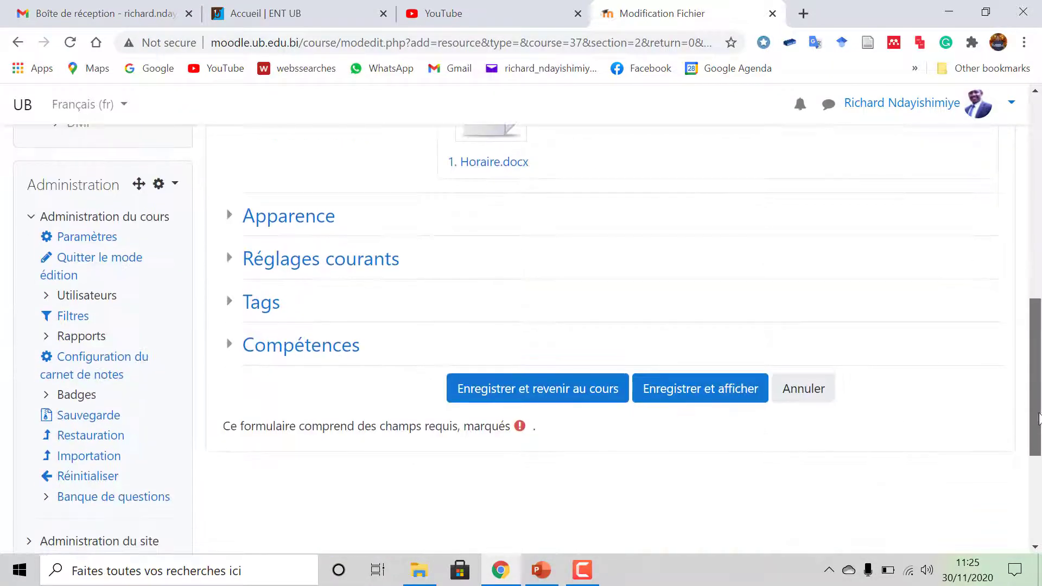
left_click(539, 391)
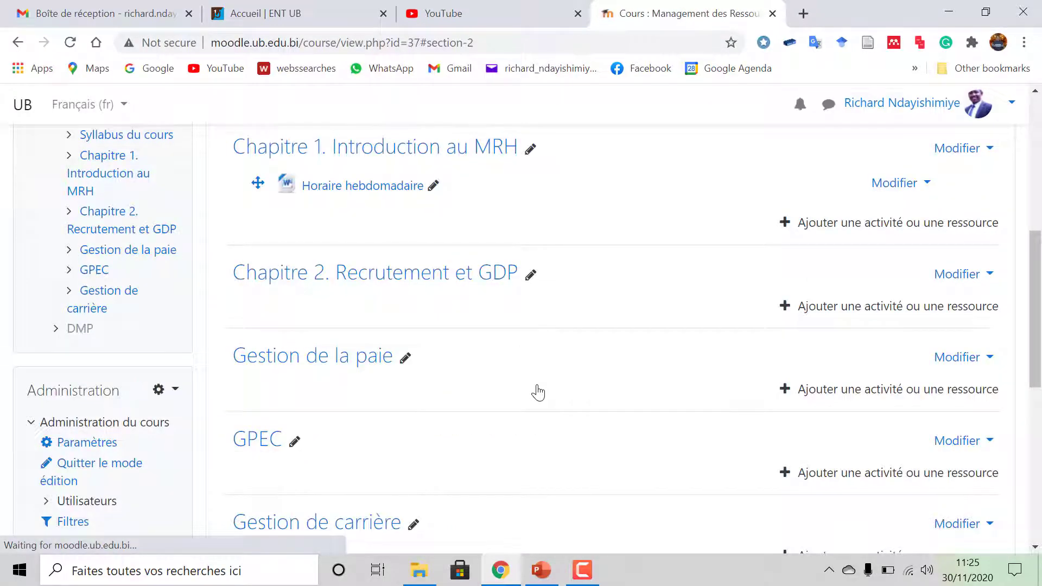
scroll(458, 203, "up", 2)
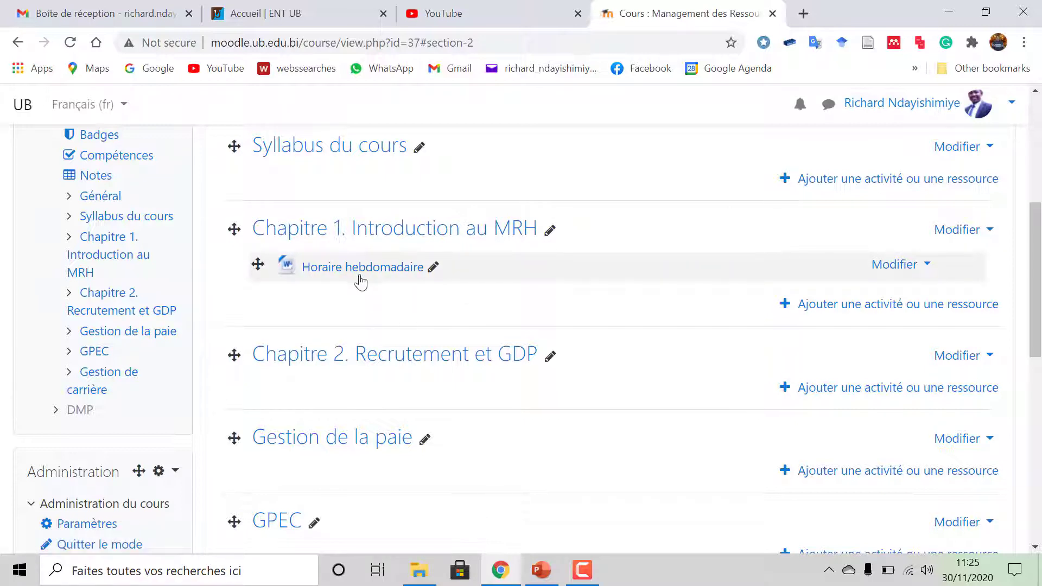
left_click(332, 269)
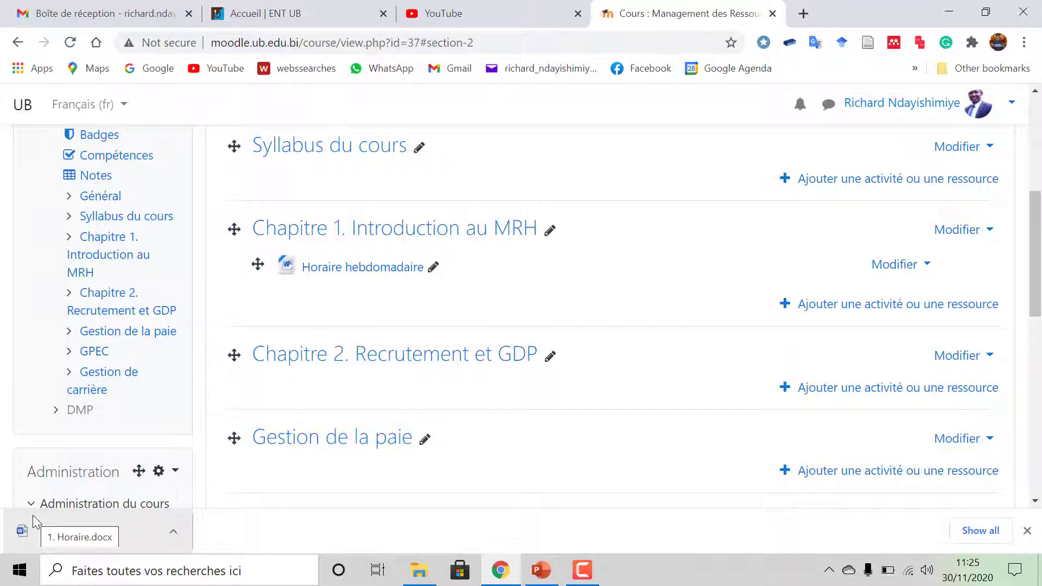
- Start adding a Page resource to the section "Chapitre 1. Introduction au MRH"
left_click(903, 305)
scroll(388, 400, "down", 9)
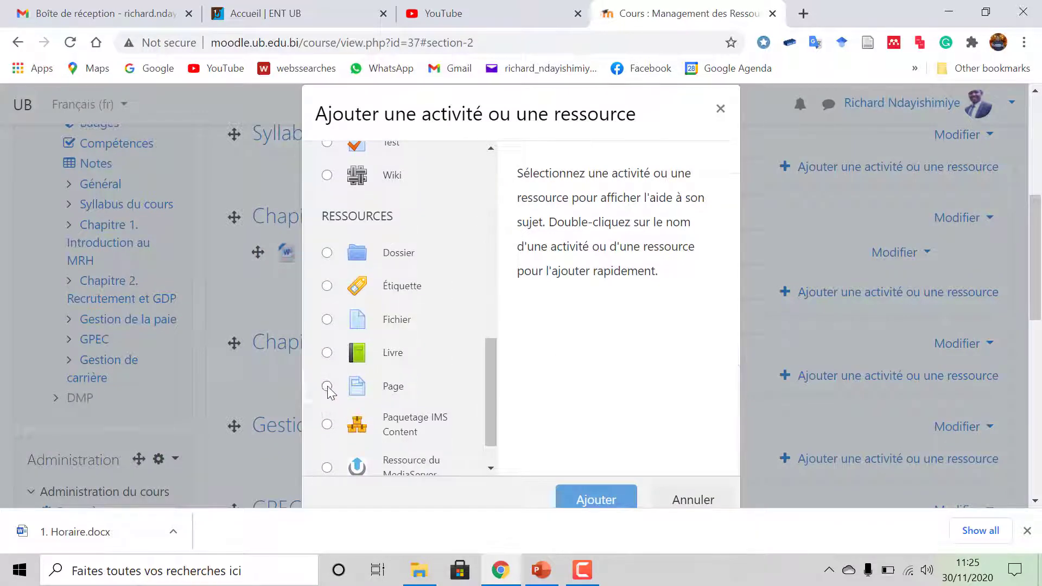
left_click(326, 386)
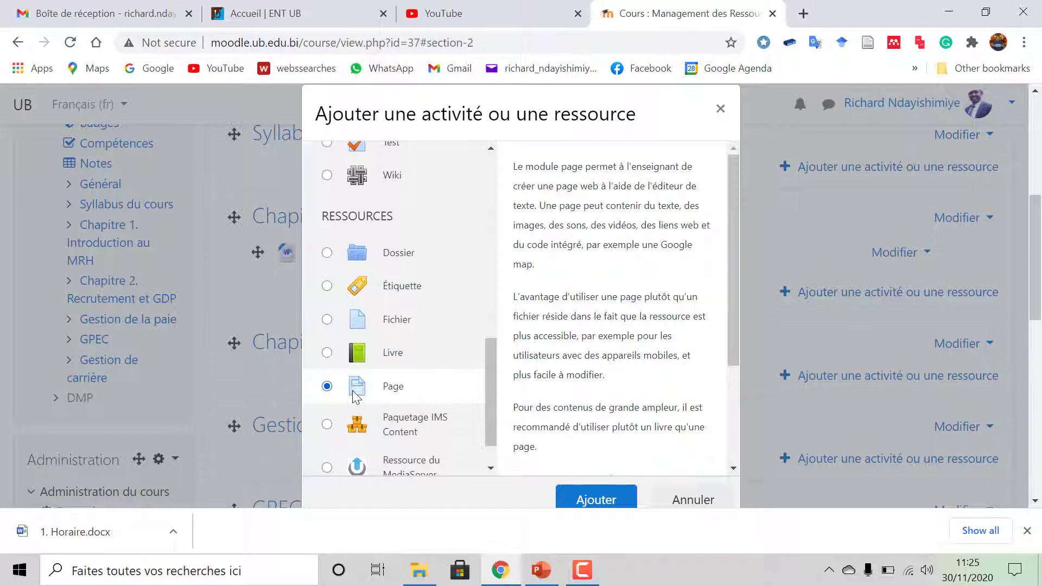
left_click(596, 499)
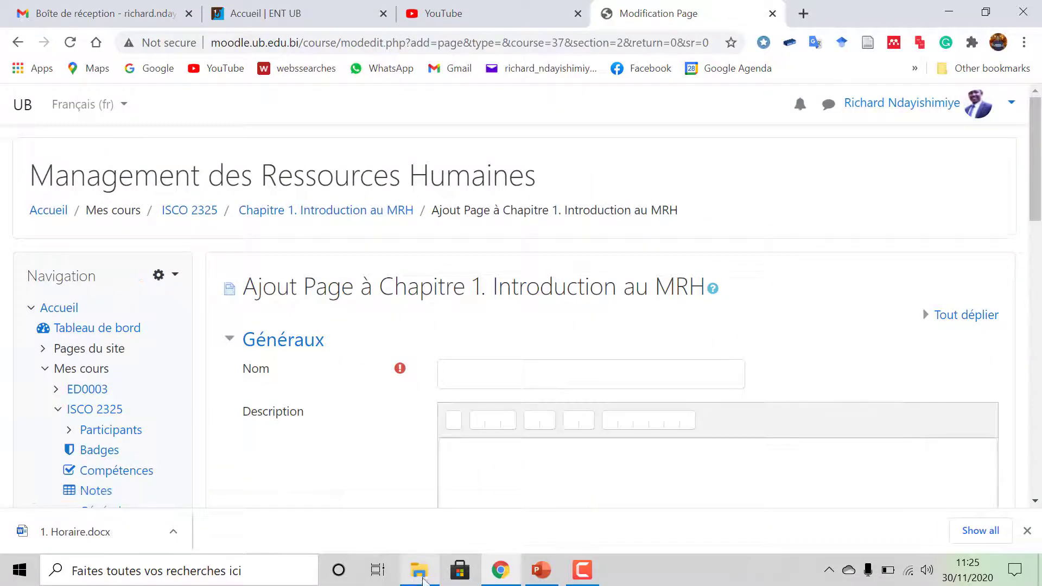
- Name the new page resource "Horaire hebdomadaire" and bring up its "Contenu de la page" editor
scroll(475, 262, "down", 3)
left_click(510, 211)
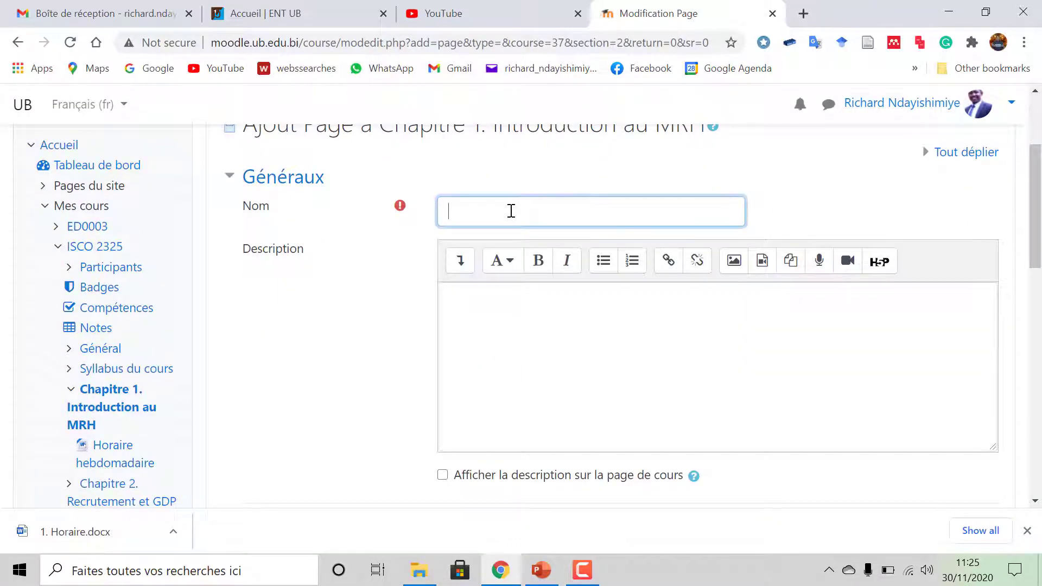
type("Horaire hebdo")
type("madaire")
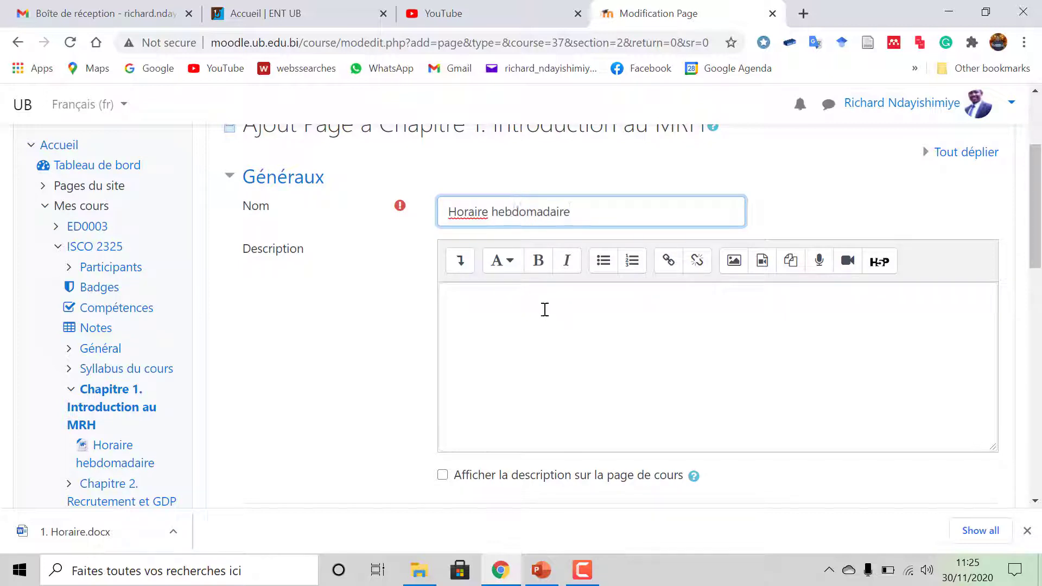
left_click(544, 308)
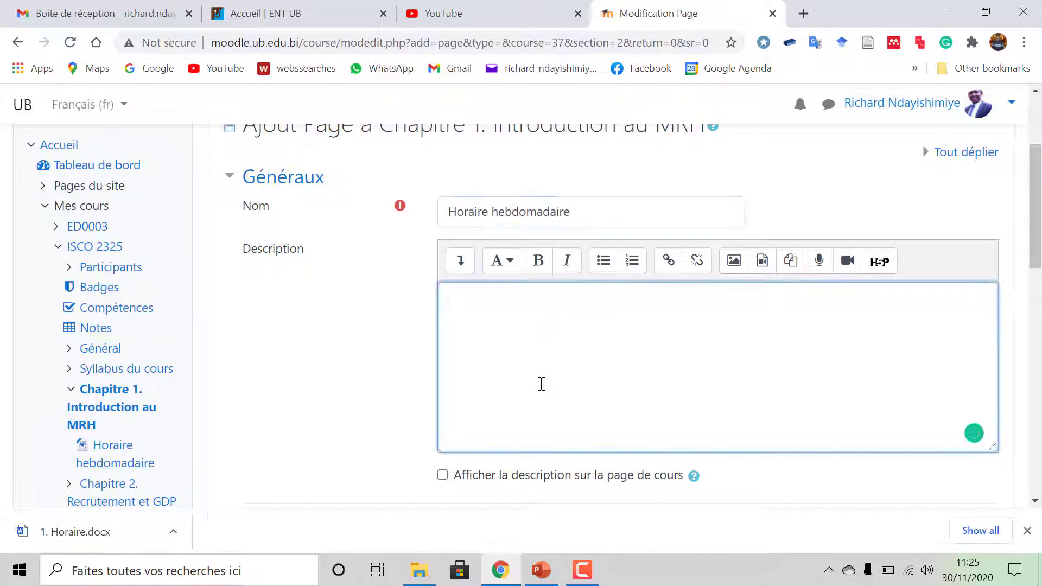
scroll(551, 363, "down", 3)
scroll(554, 344, "up", 3)
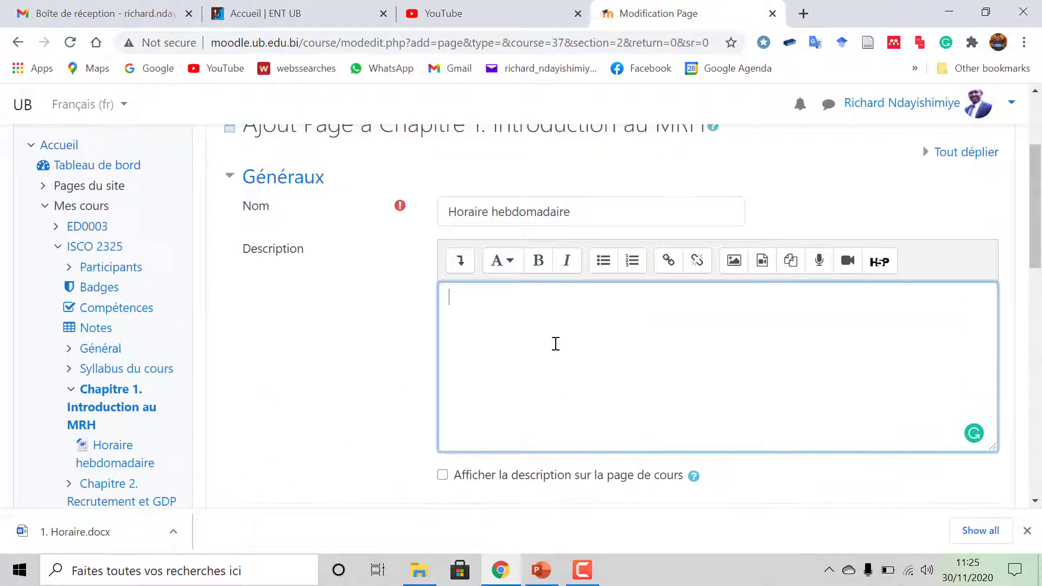
scroll(573, 319, "down", 6)
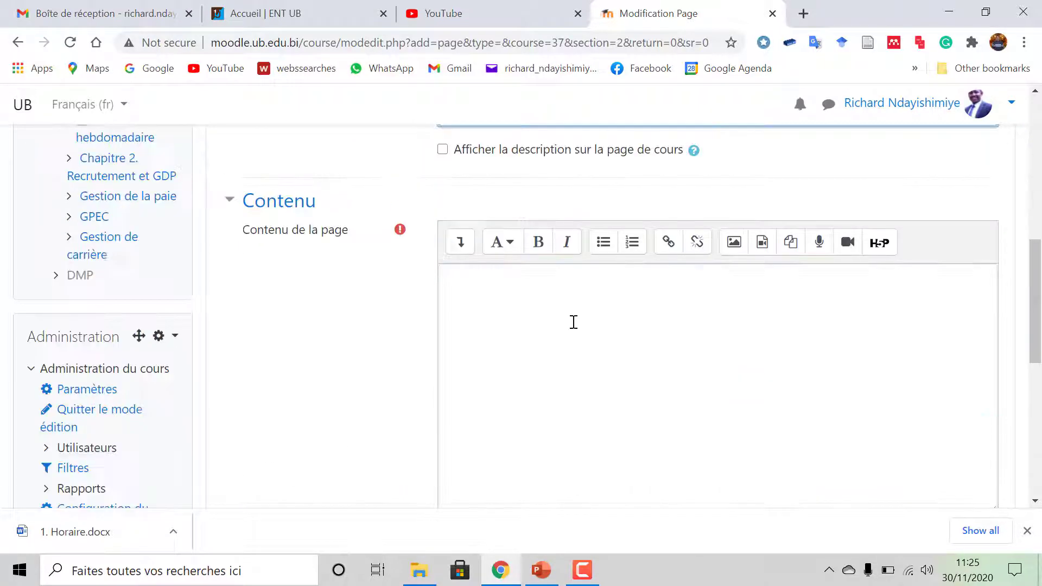
- Open "1. Horaire" from the Ressources folder in Word and copy its whole schedule table
left_click(469, 292)
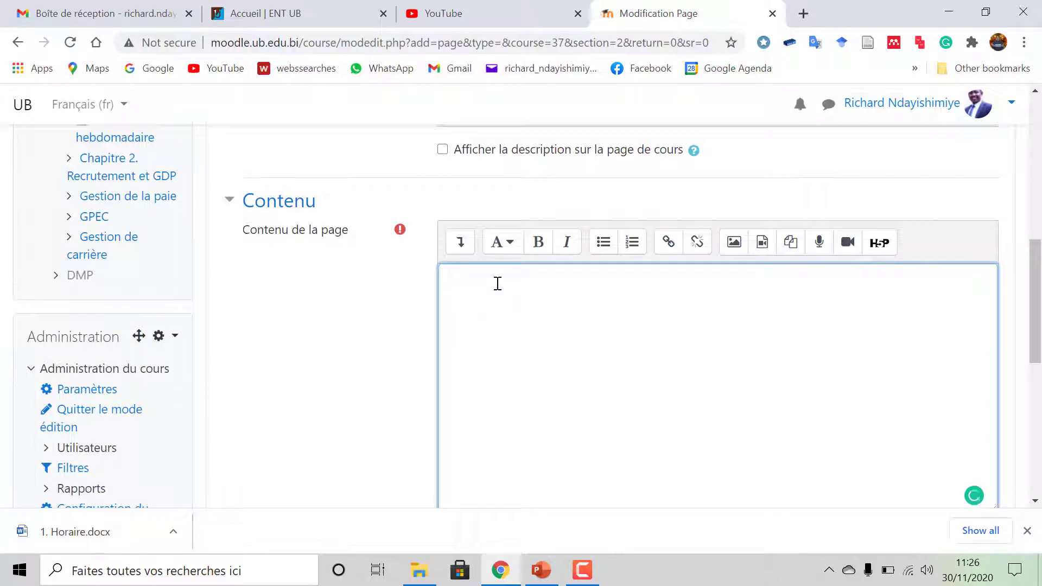
left_click(418, 574)
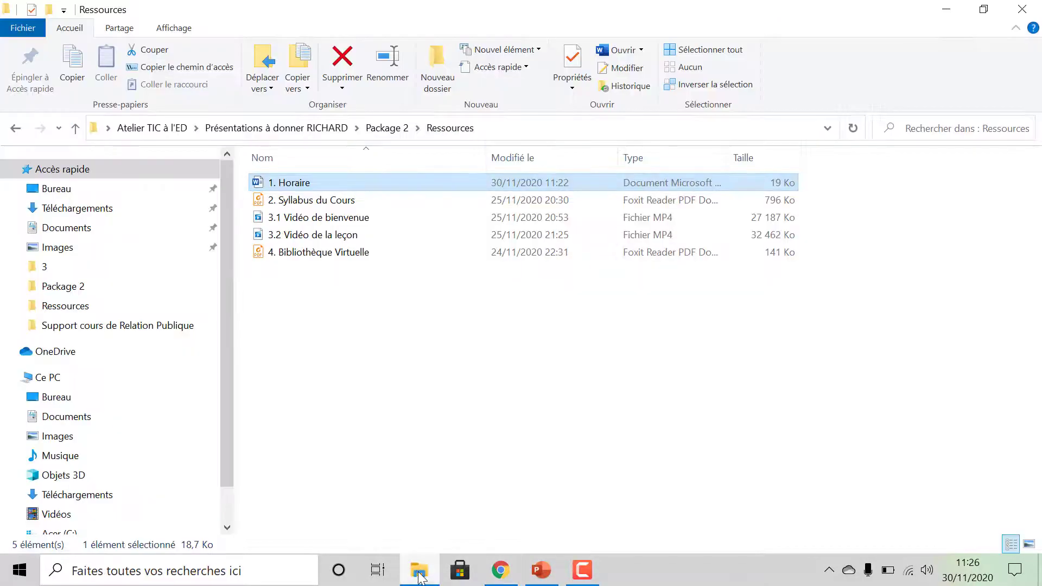
double_click(293, 183)
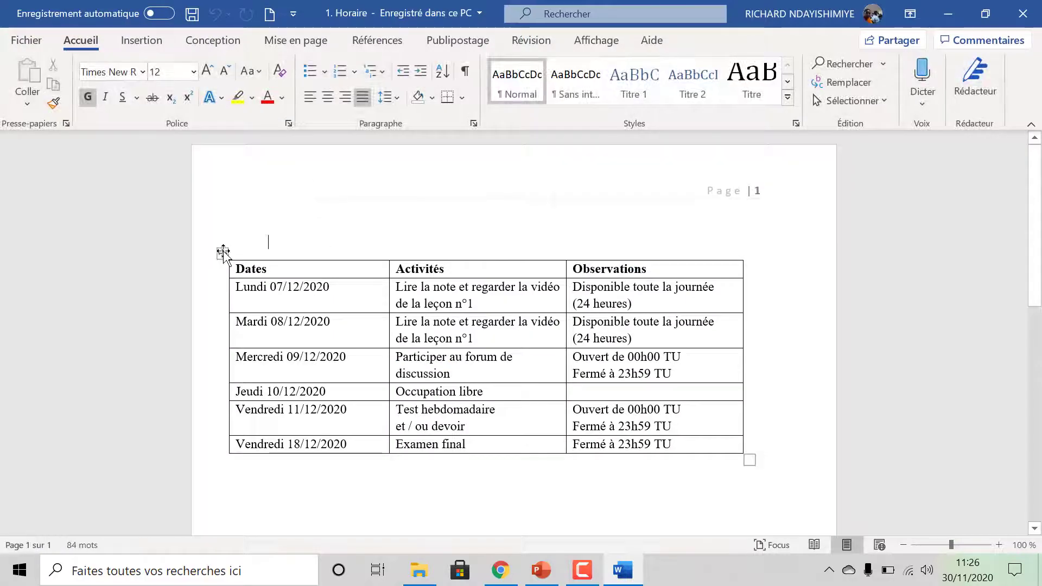
left_click(222, 254)
right_click(222, 253)
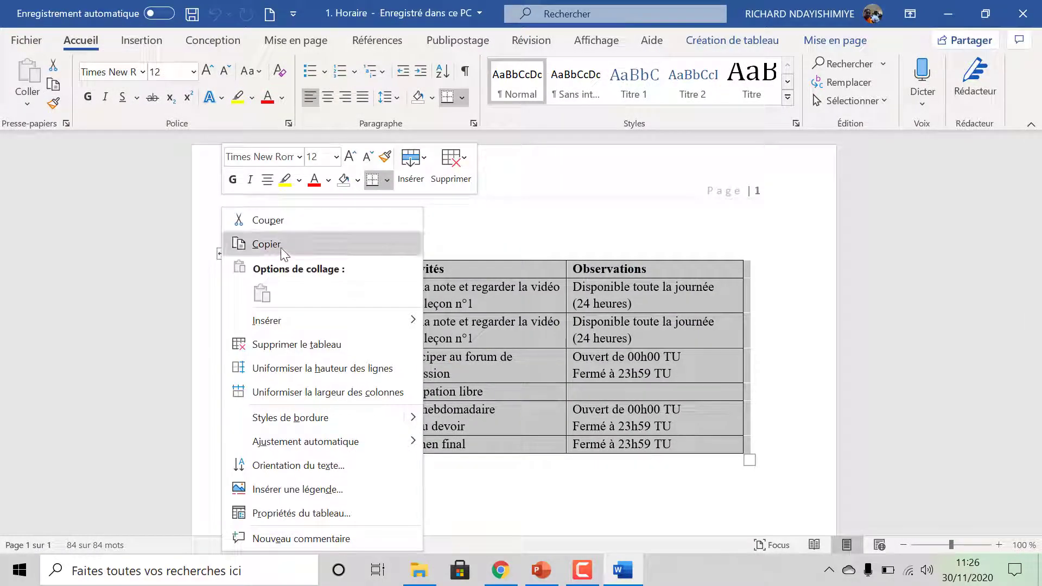
left_click(281, 244)
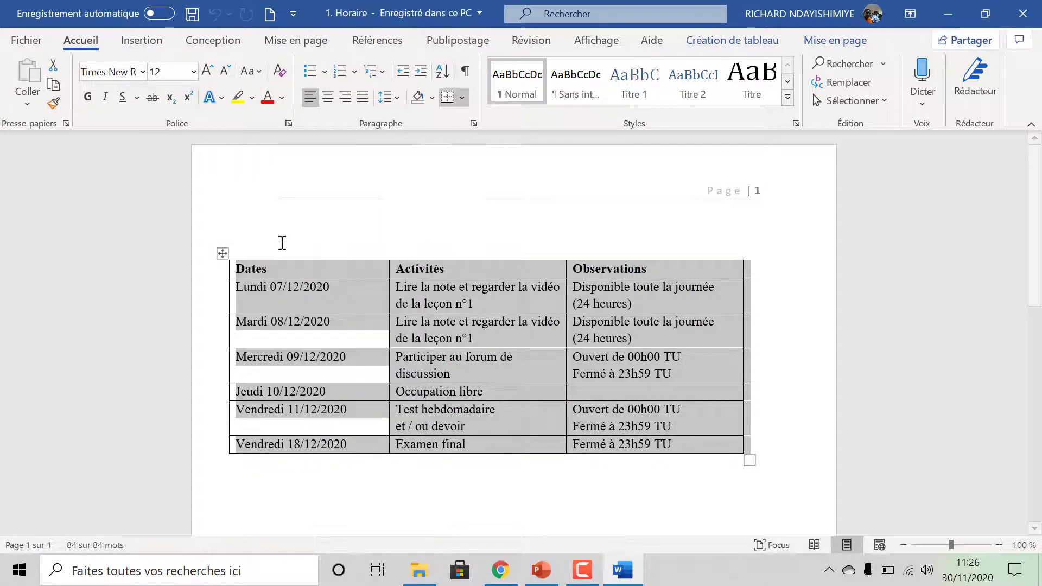
- Back in Chrome, paste the schedule table into "Contenu de la page" and save the page resource, returning to the course
left_click(500, 570)
right_click(456, 279)
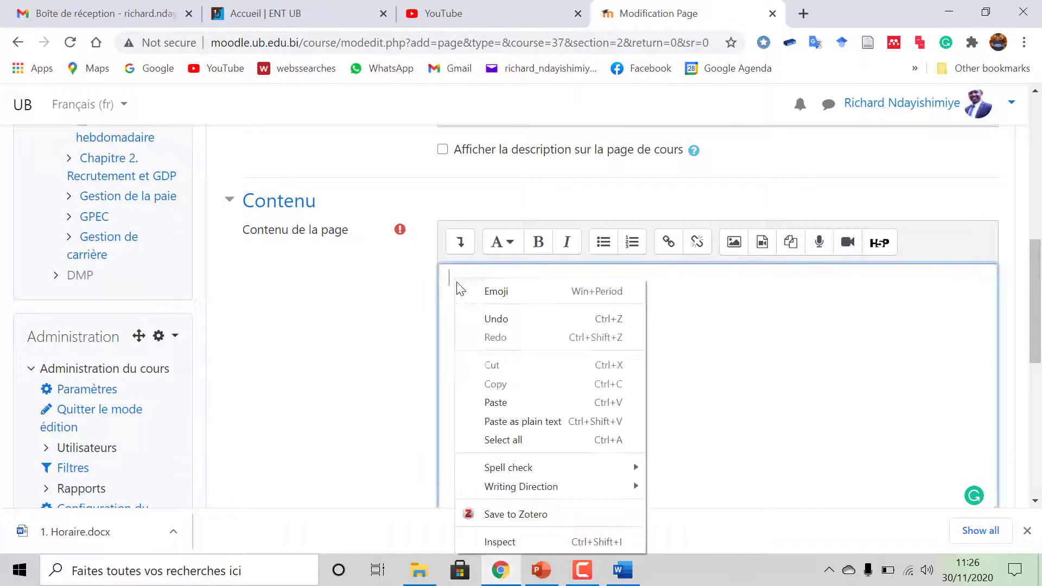
left_click(508, 402)
scroll(617, 367, "down", 2)
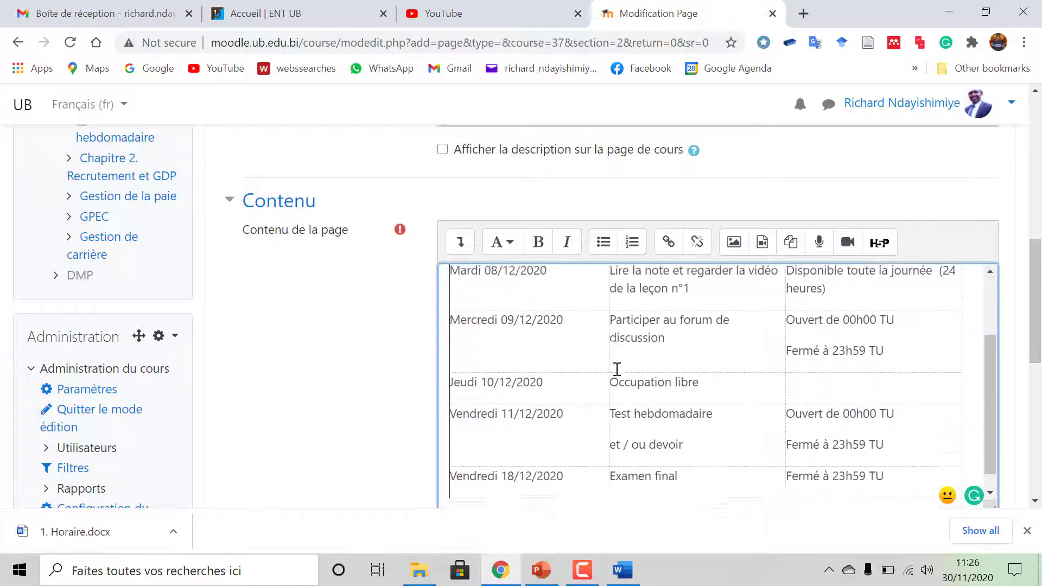
scroll(633, 374, "up", 2)
scroll(681, 363, "down", 5)
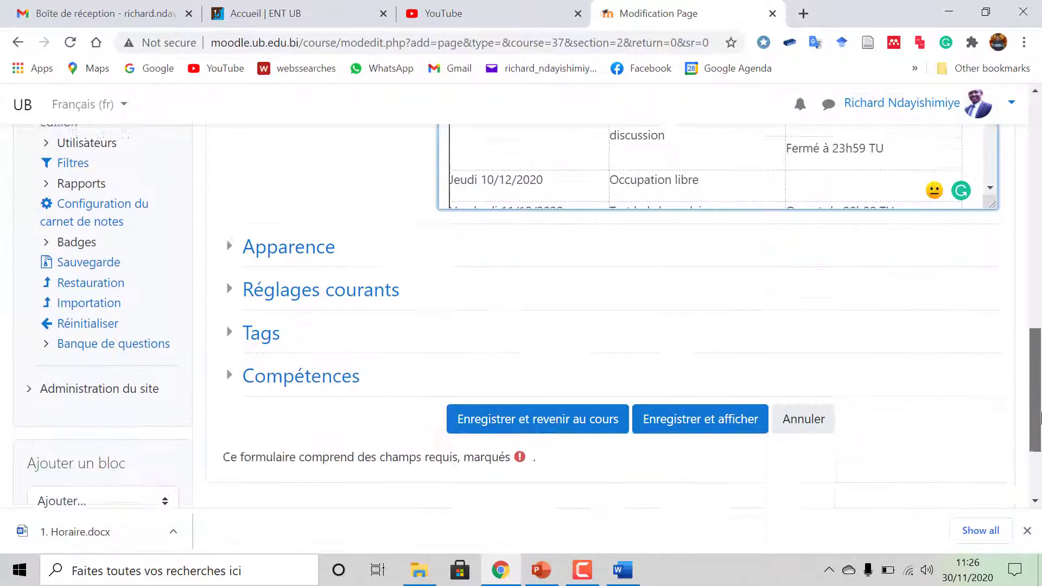
left_click(523, 412)
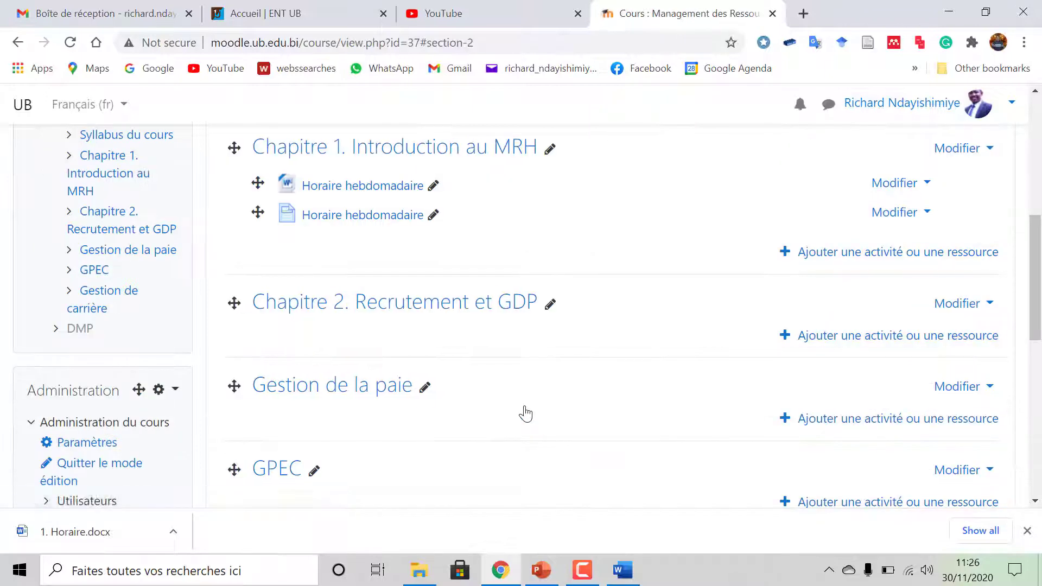
- View the "Horaire hebdomadaire" page under Chapitre 1 to check its table, and return to the course
scroll(463, 340, "up", 3)
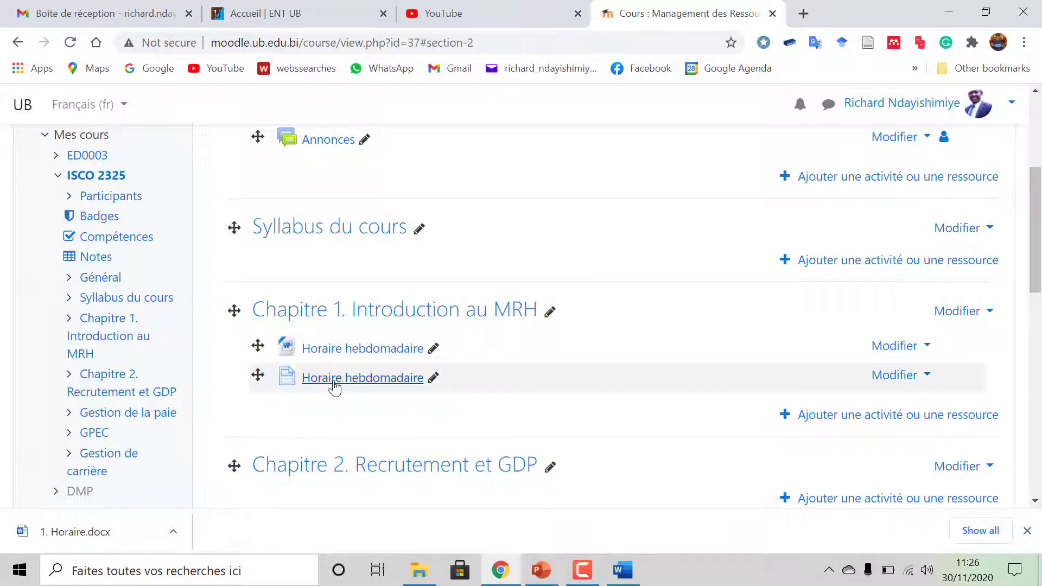
left_click(352, 379)
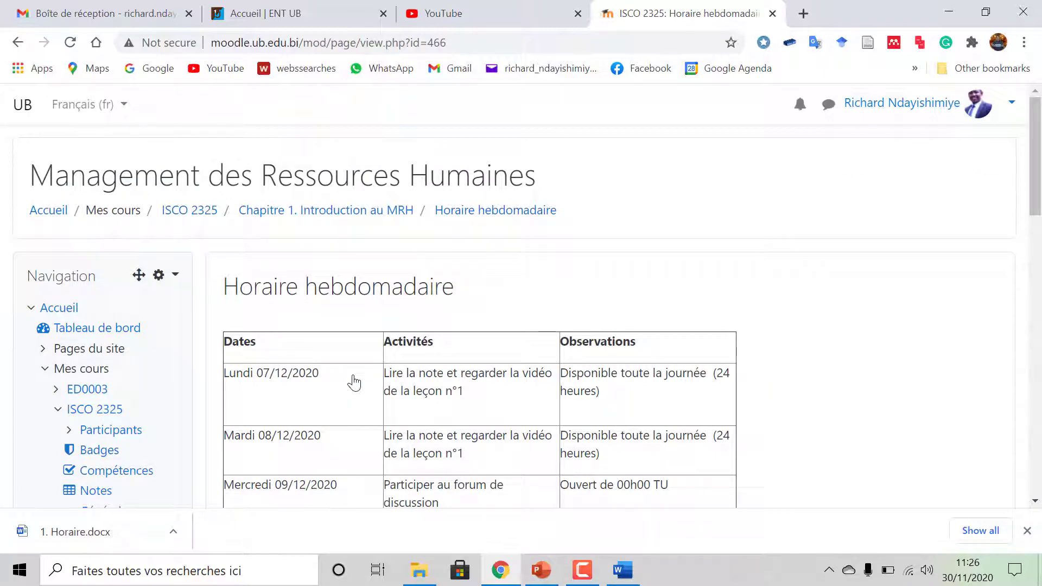
scroll(475, 345, "down", 3)
scroll(476, 339, "up", 3)
scroll(477, 342, "down", 5)
left_click(18, 42)
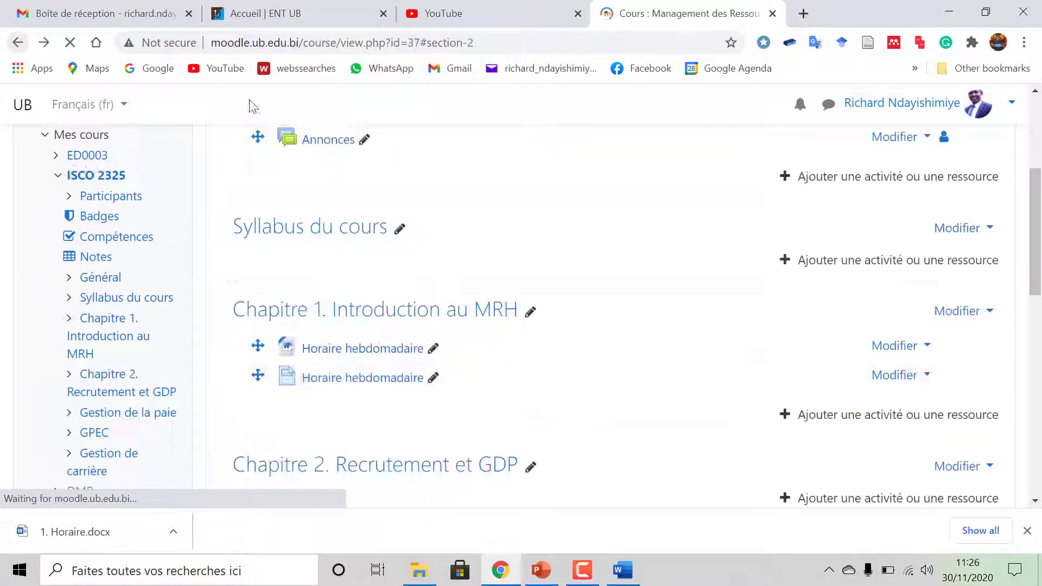
- Switch to PowerPoint and present the "SYLLABUS" slide full screen to review its instructions, and end the slide show
left_click(541, 570)
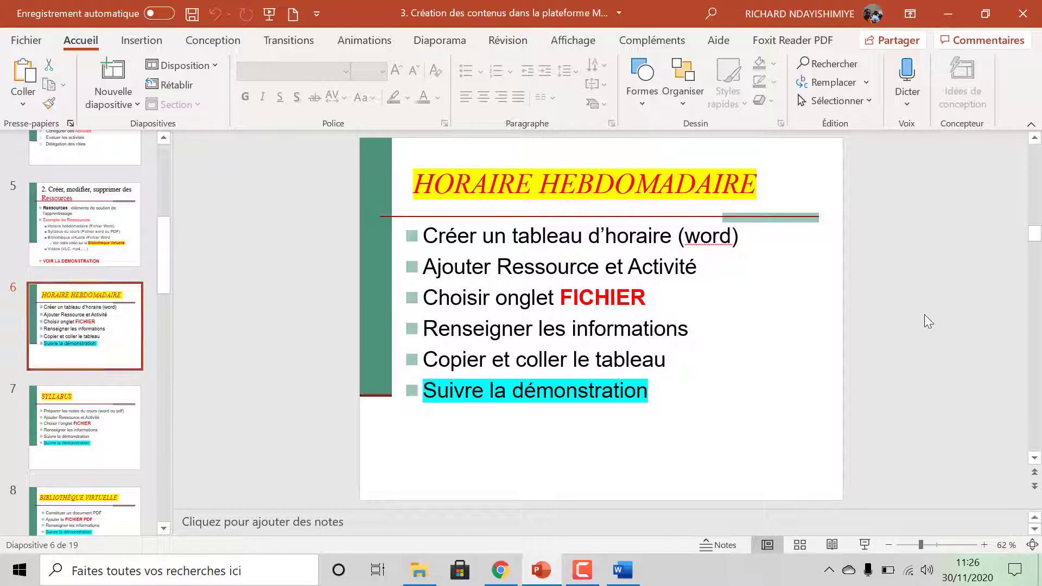
scroll(924, 315, "down", 1)
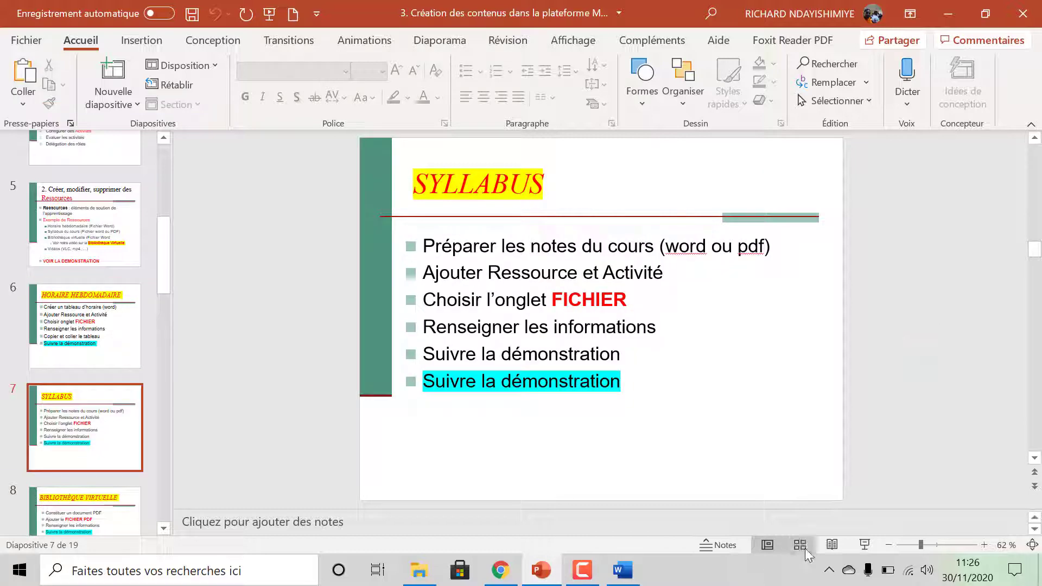
left_click(866, 544)
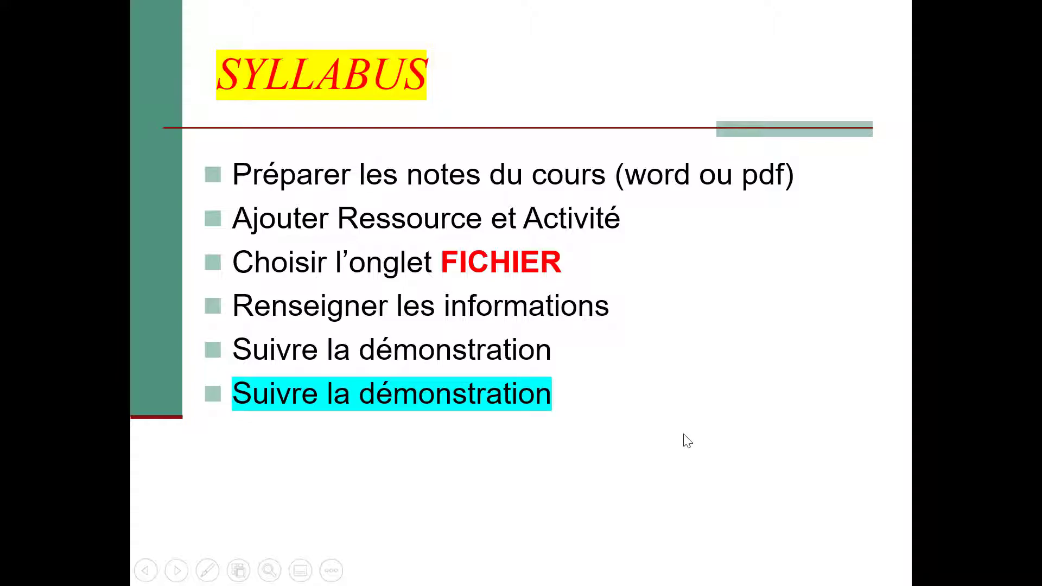
key("Escape")
- Return to the course in Chrome and start adding a Fichier resource to "Chapitre 1. Introduction au MRH"
left_click(494, 575)
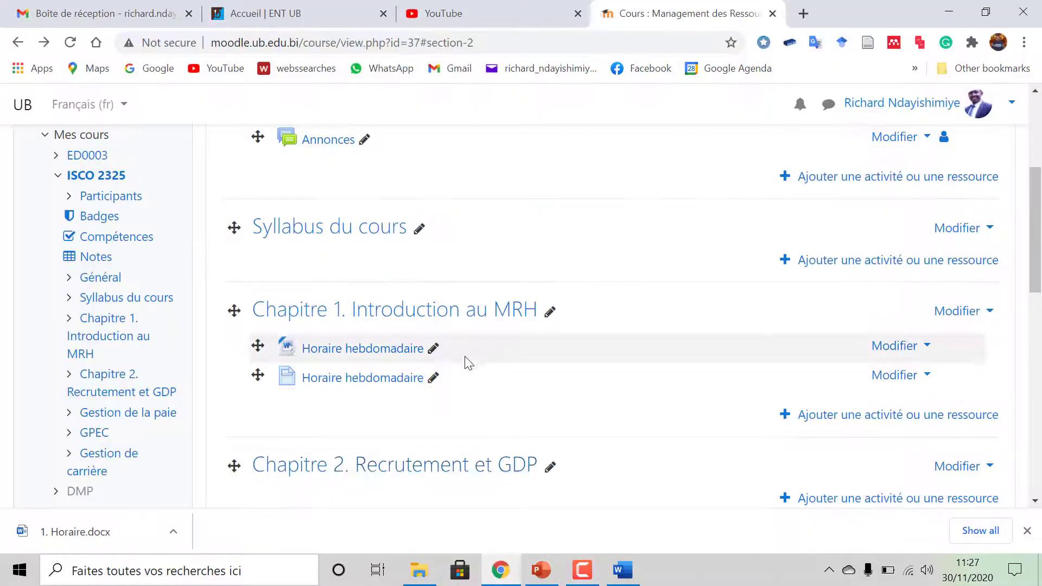
scroll(488, 354, "down", 3)
scroll(314, 233, "up", 2)
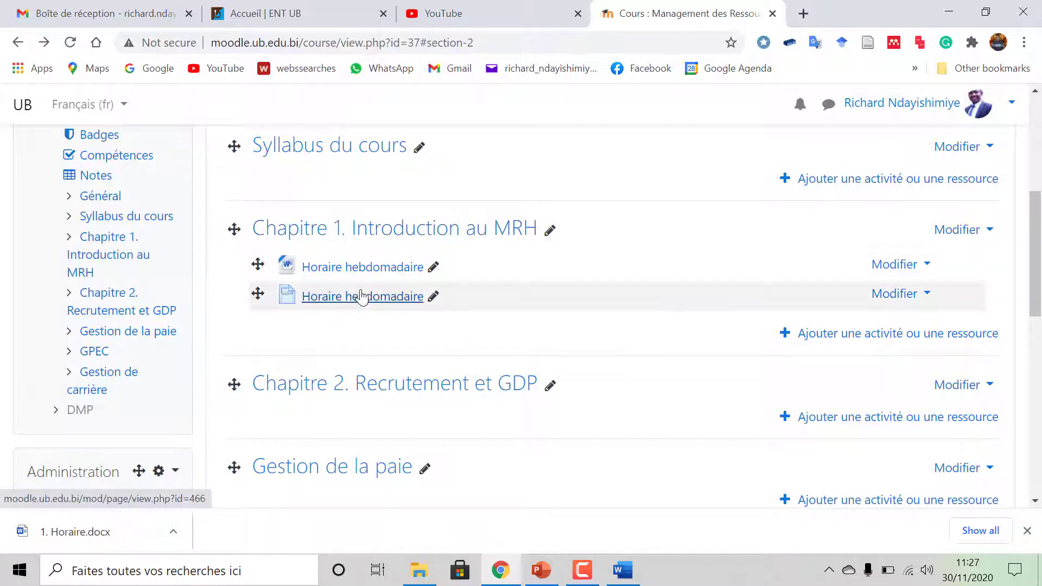
left_click(869, 333)
scroll(402, 329, "down", 7)
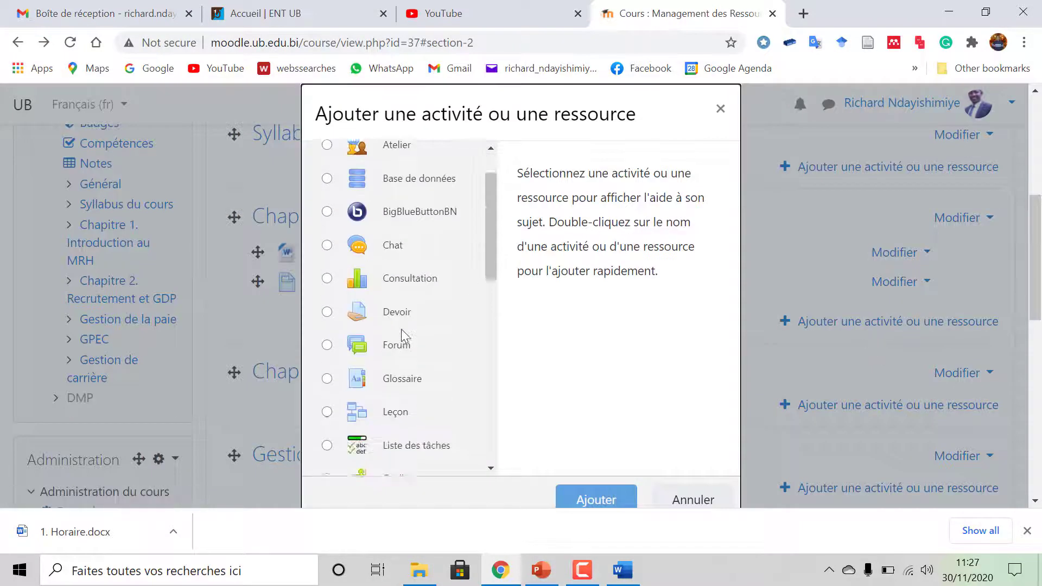
scroll(392, 361, "down", 2)
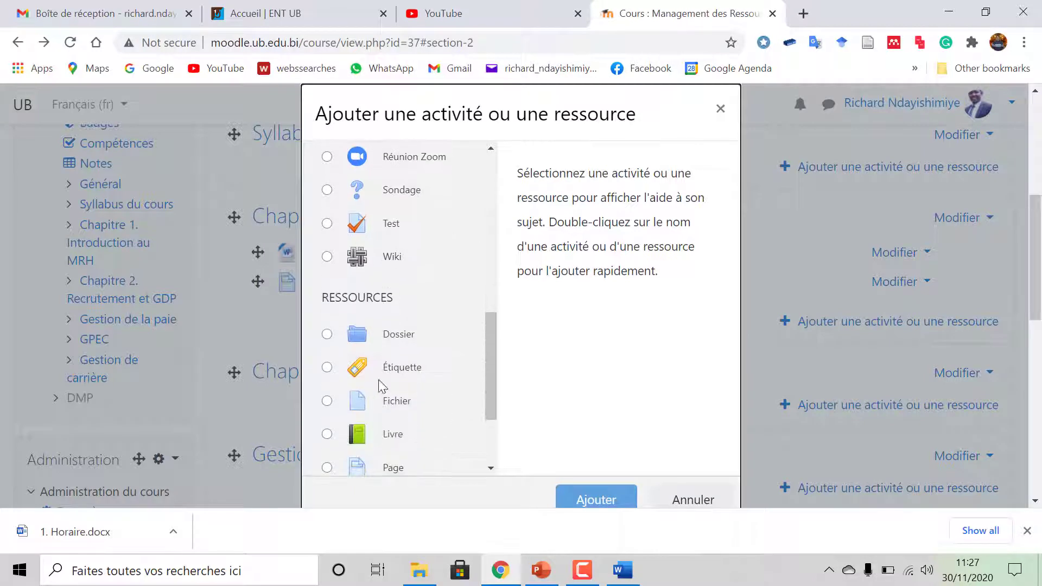
left_click(327, 402)
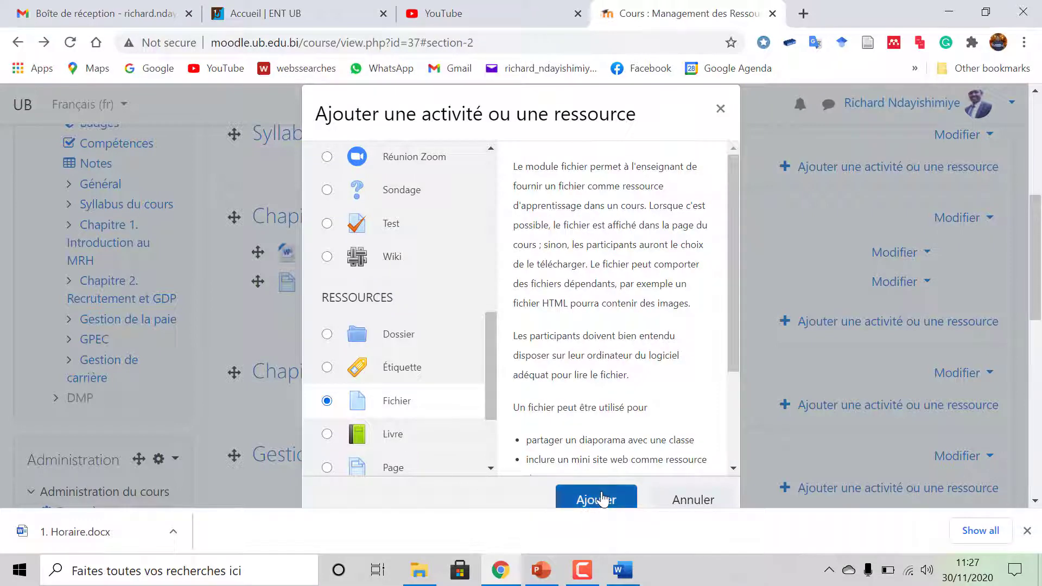
scroll(606, 496, "down", 2)
left_click(605, 419)
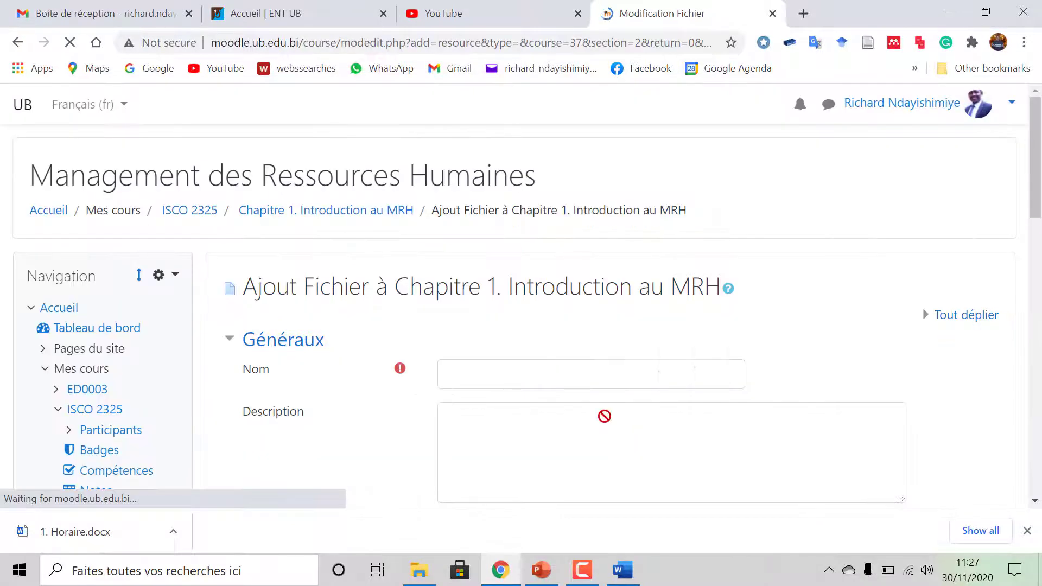
- Name the new file resource "Syllabus du cours de MRH Chapitre 1", leaving its description empty
scroll(604, 416, "down", 3)
left_click(479, 207)
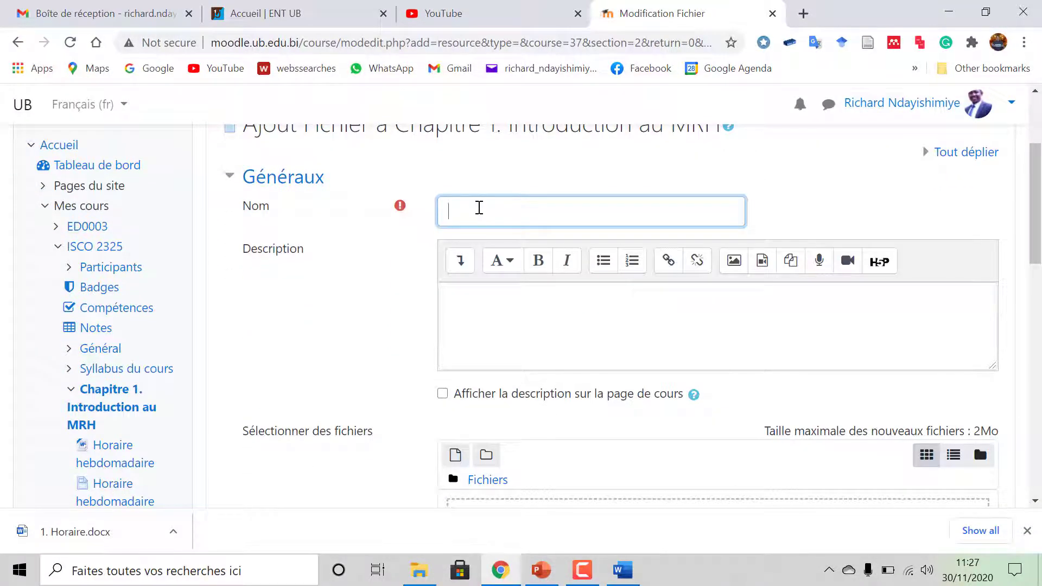
type("Syllabus du co")
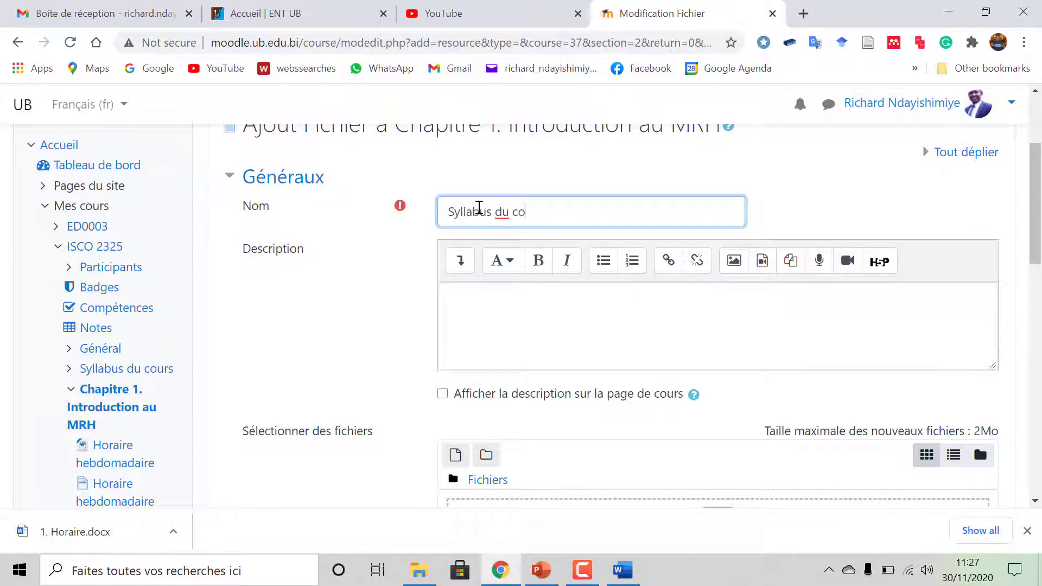
type("urs de MRH Ch")
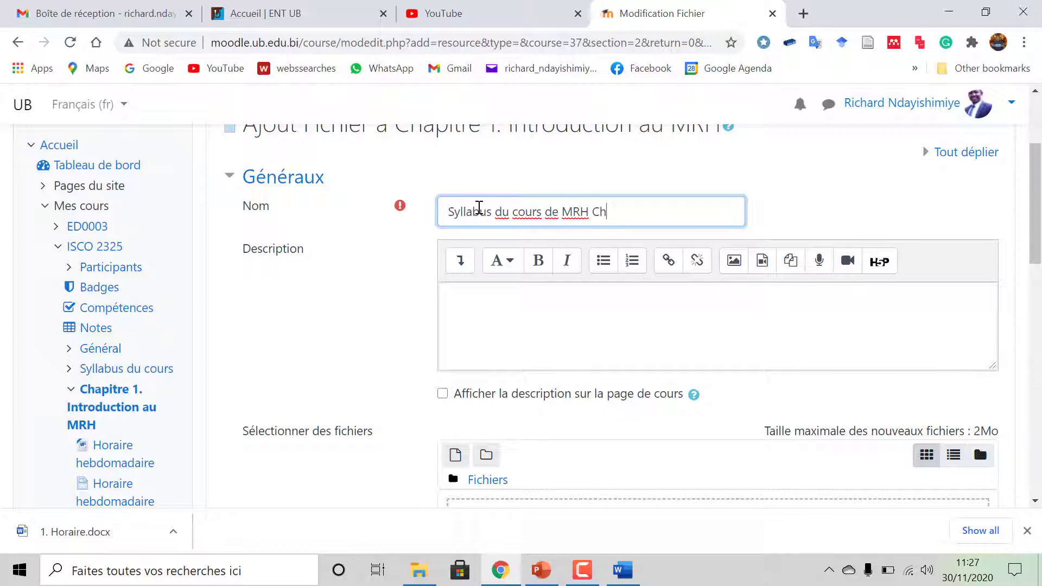
type("apitre 1")
left_click(612, 320)
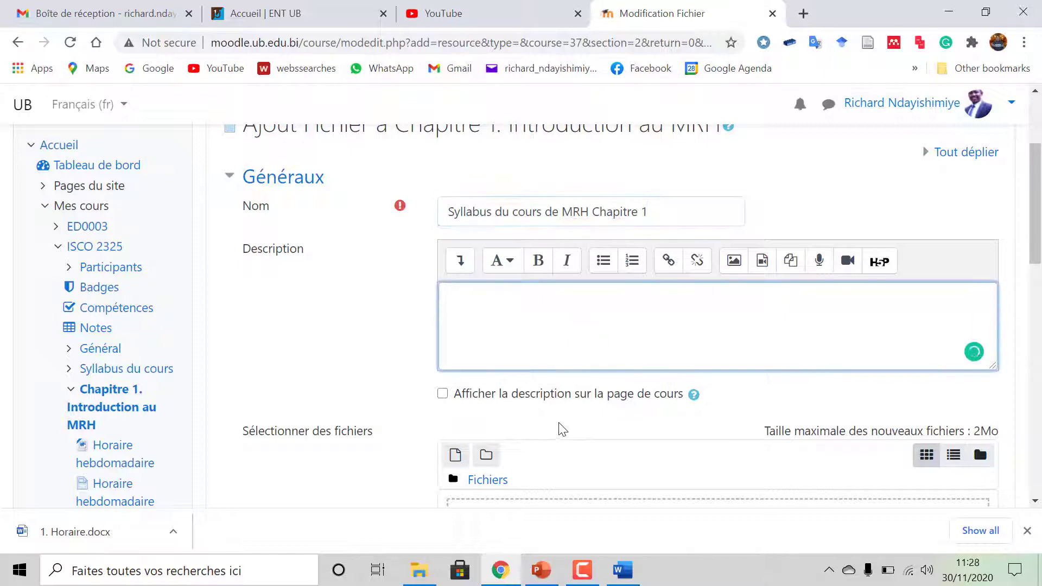
- Upload "2. Syllabus du Cours.pdf" from the Ressources folder of Package 2 into the resource's file area
scroll(558, 428, "down", 3)
left_click(456, 293)
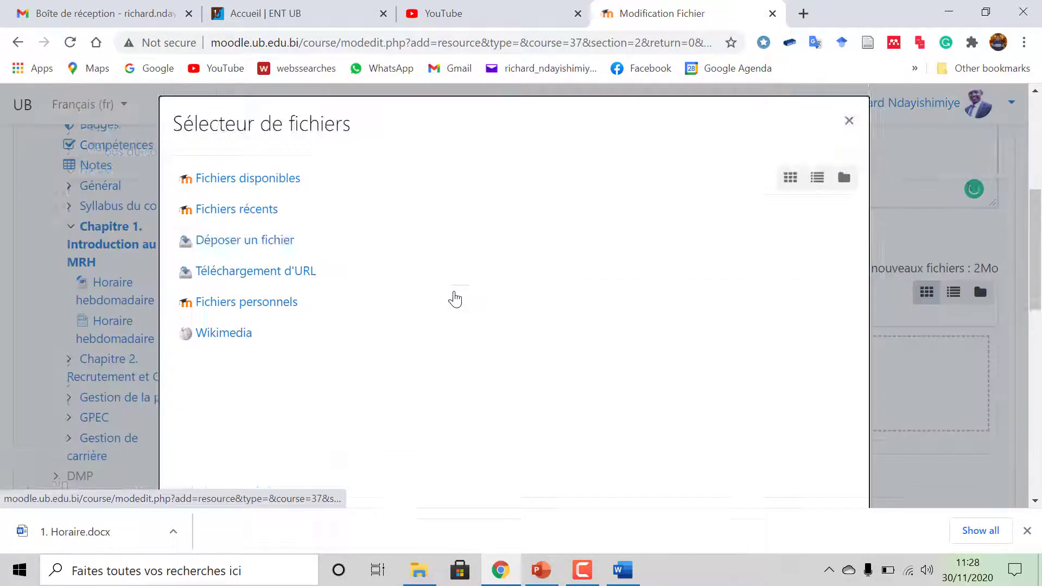
left_click(403, 209)
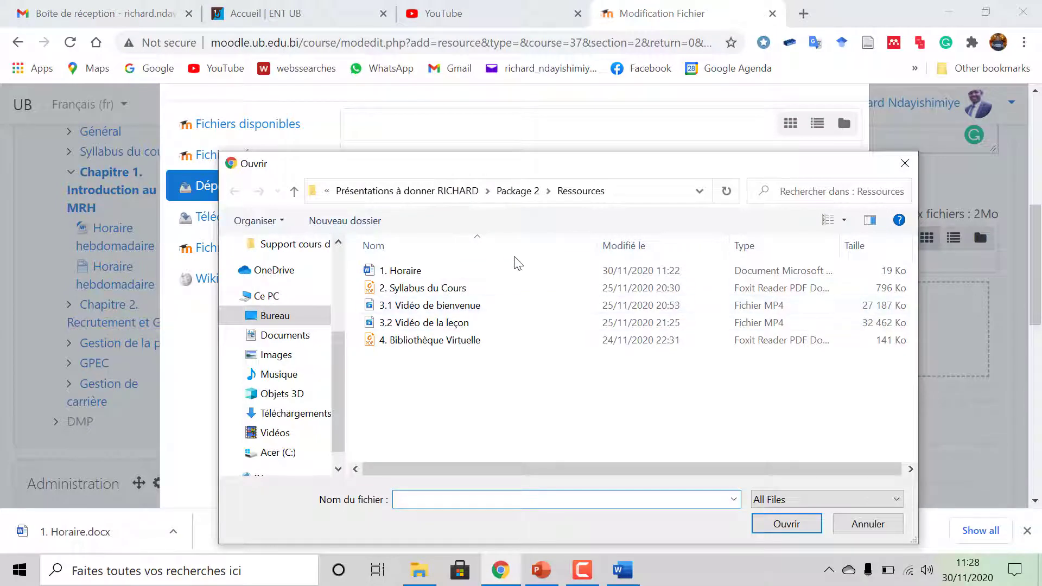
double_click(426, 288)
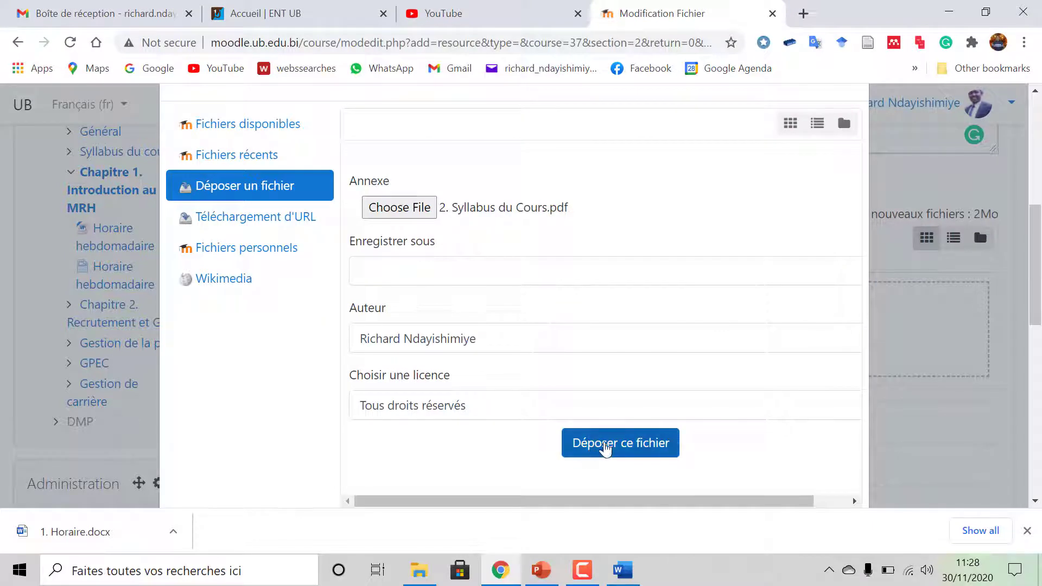
left_click(606, 449)
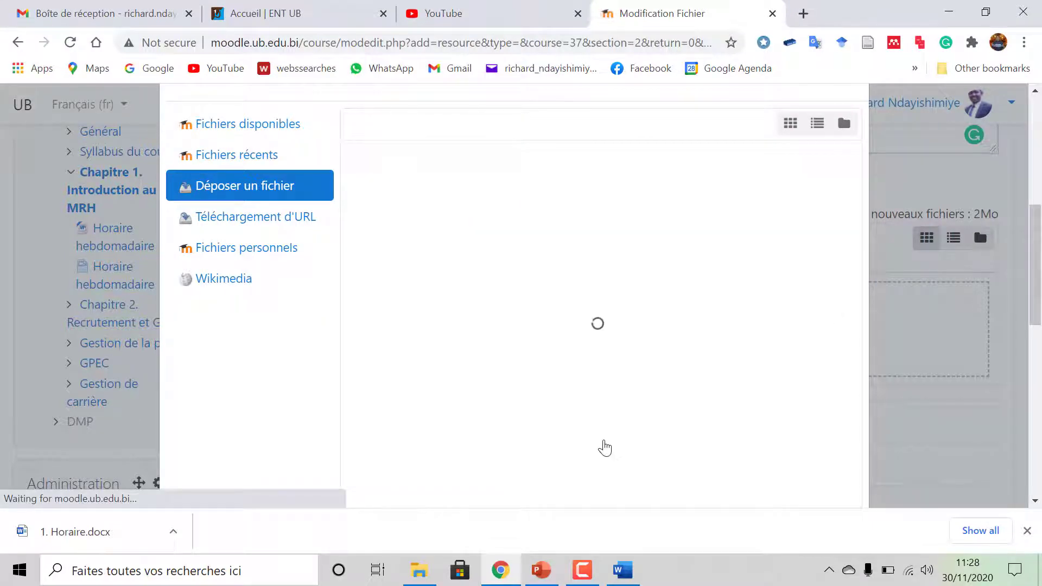
scroll(623, 419, "down", 1)
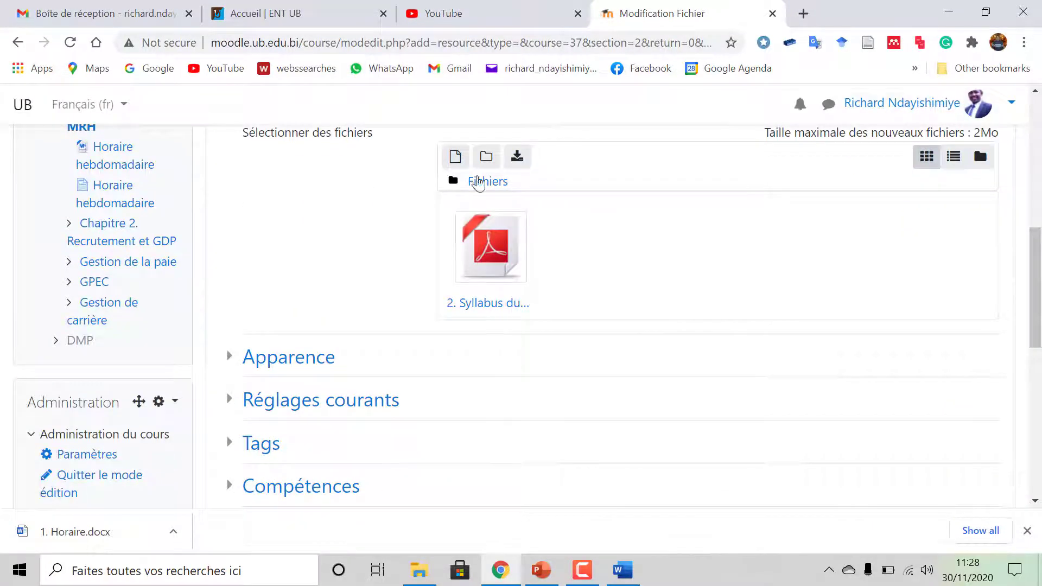
- Save the syllabus resource, returning to the course, and open it briefly to check the PDF
scroll(568, 328, "down", 1)
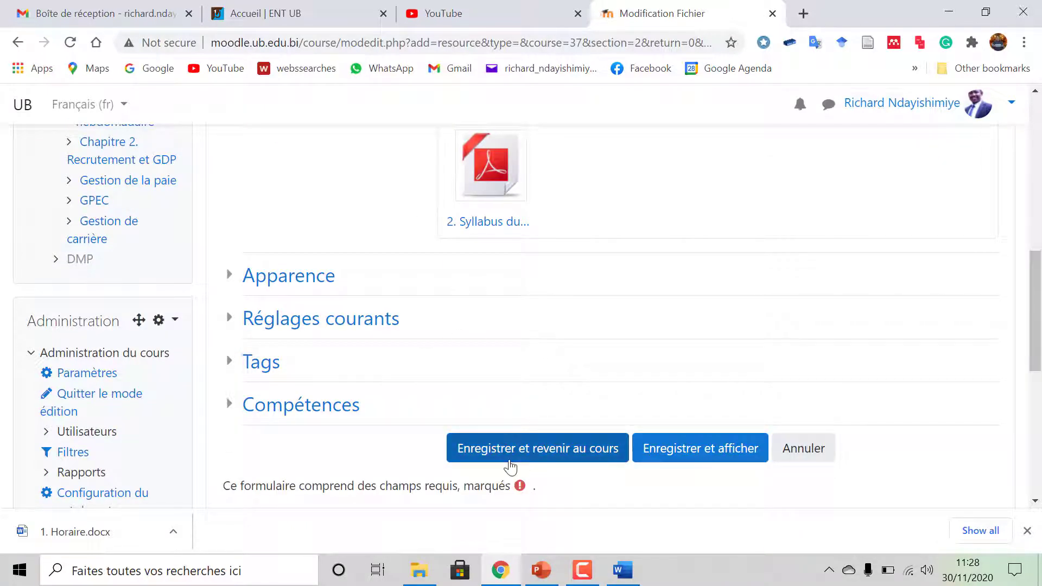
left_click(525, 451)
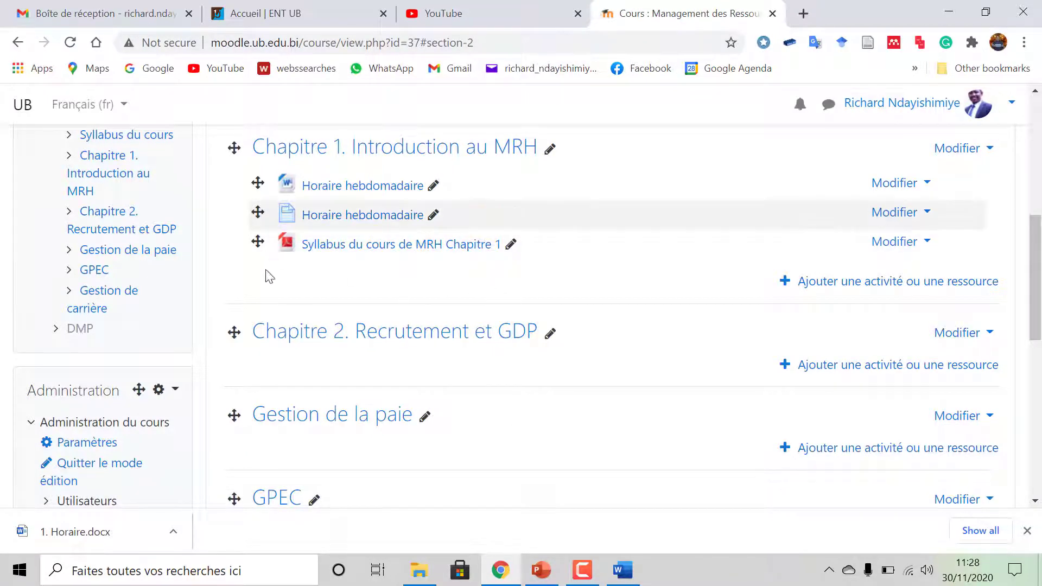
left_click(381, 245)
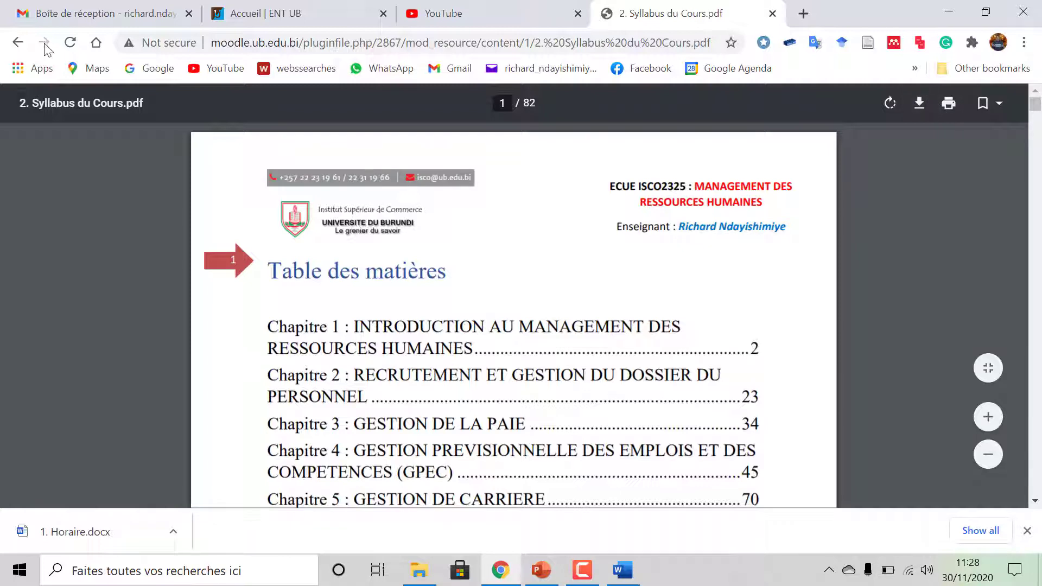
left_click(18, 43)
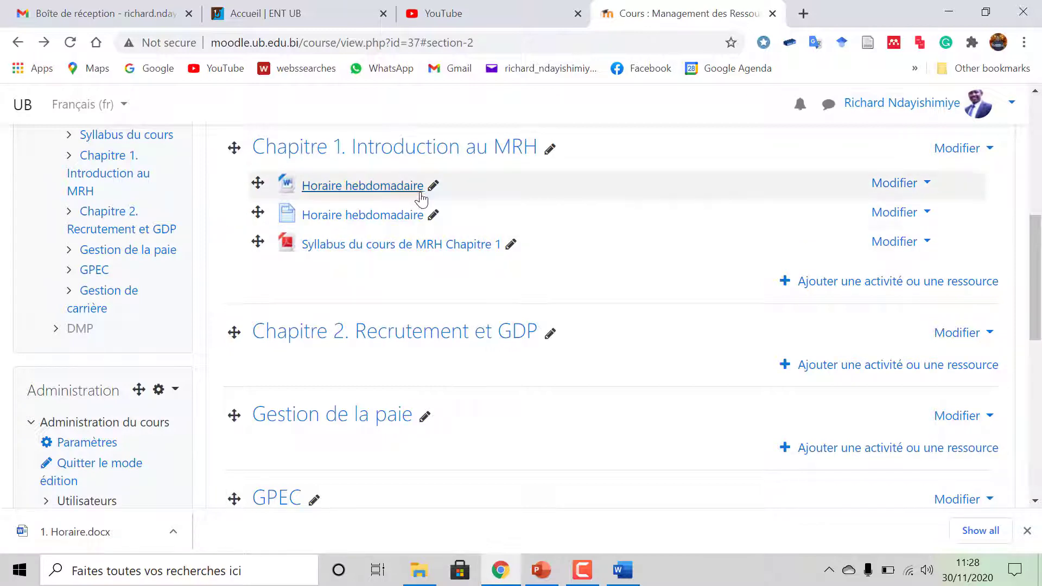
- Rename the syllabus resource in Chapitre 1 as "Syllabus du chapitre 1 cours de MRH"
left_click(512, 246)
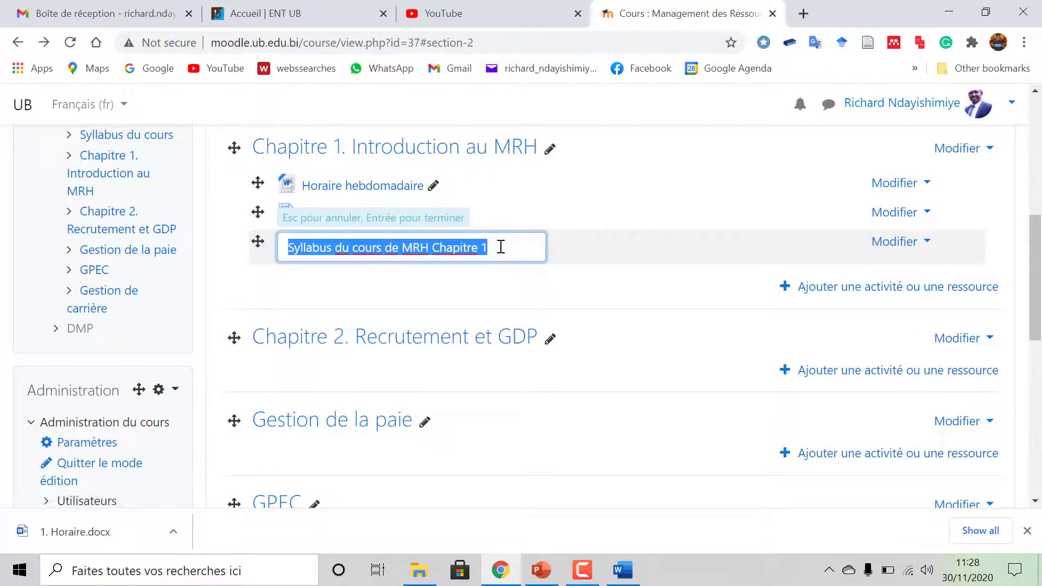
left_click(499, 248)
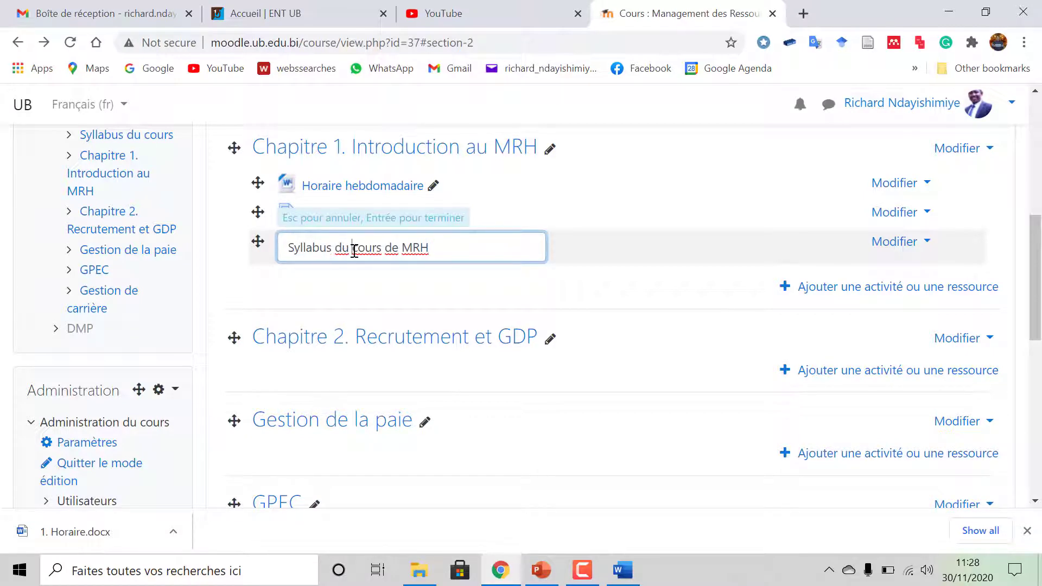
type("chapitre ")
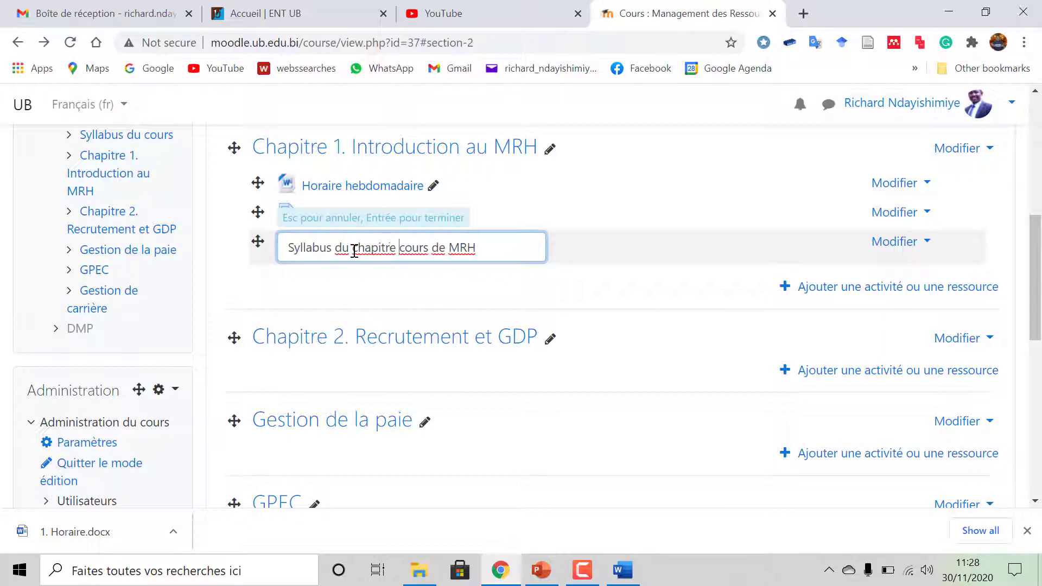
type("1")
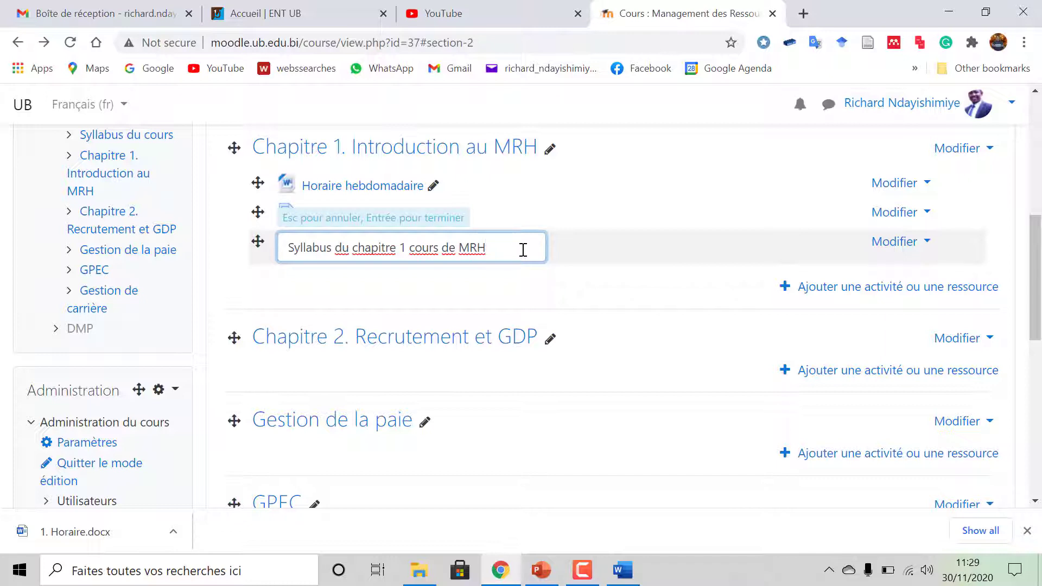
key("Return")
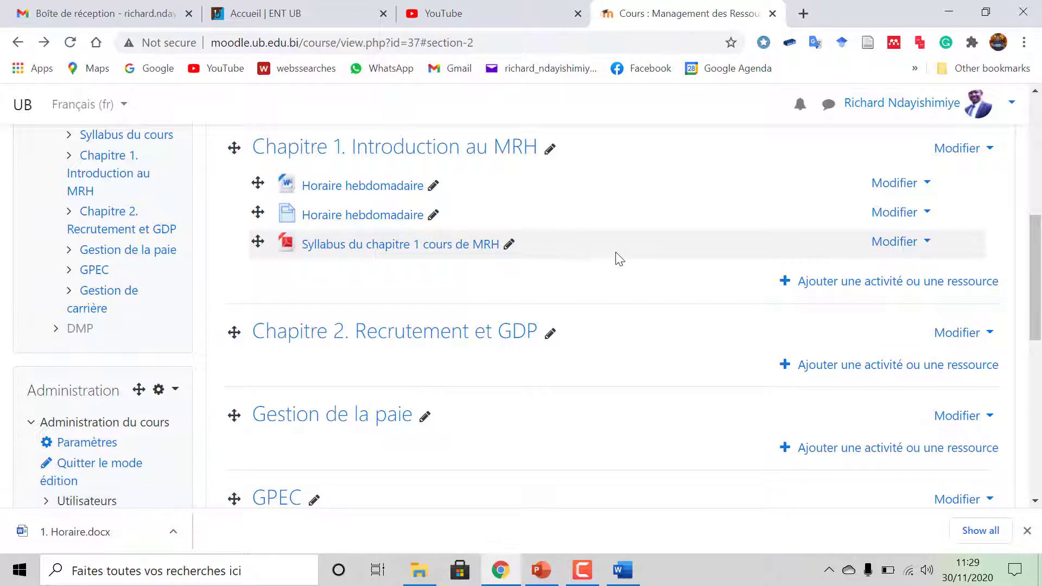
- Switch to PowerPoint to read the "BIBLIOTHÈQUE VIRTUELLE" slide, and return to the course in Chrome
scroll(589, 272, "up", 3)
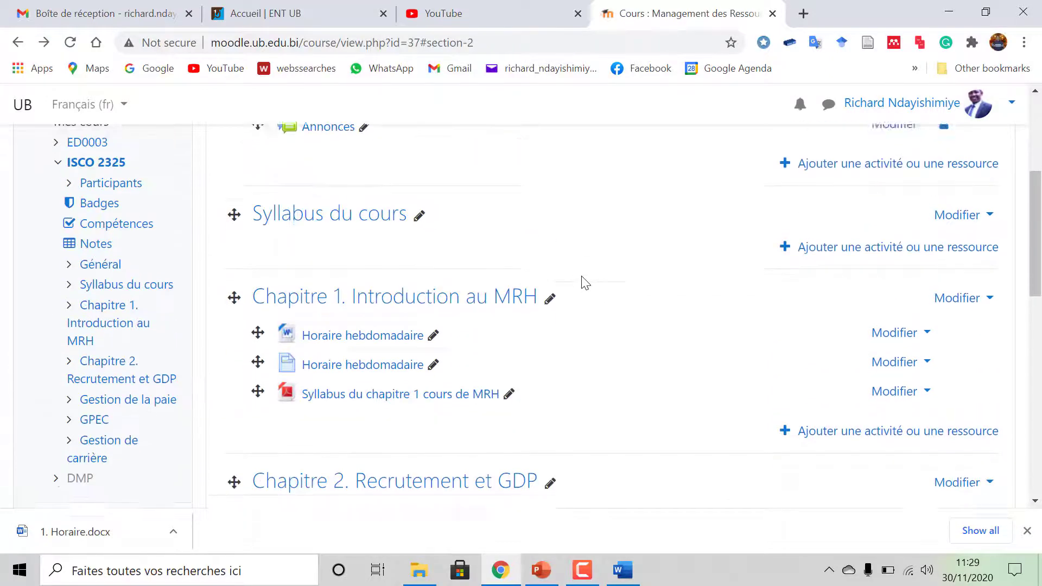
scroll(488, 315, "down", 1)
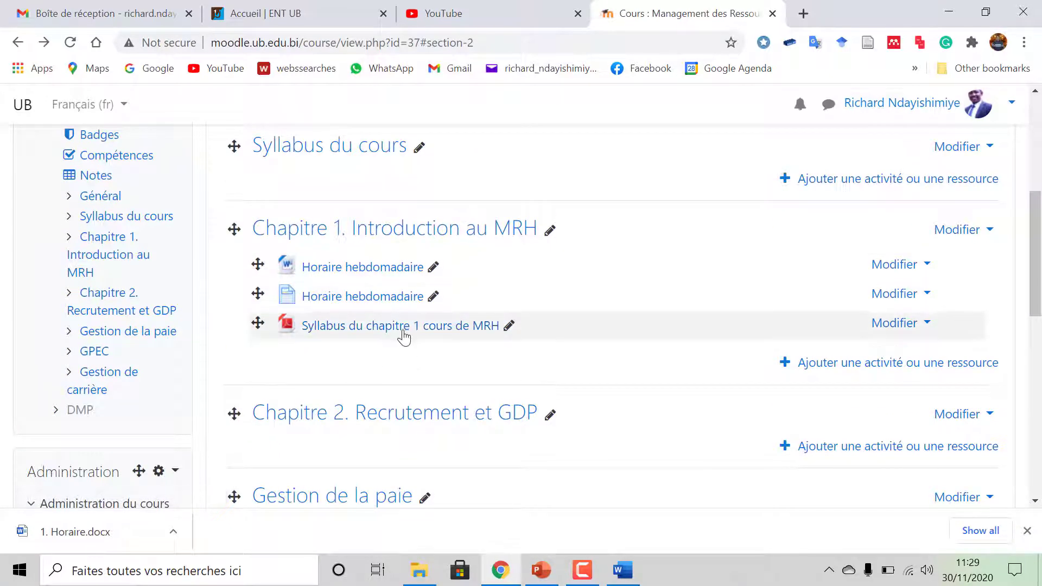
left_click(541, 571)
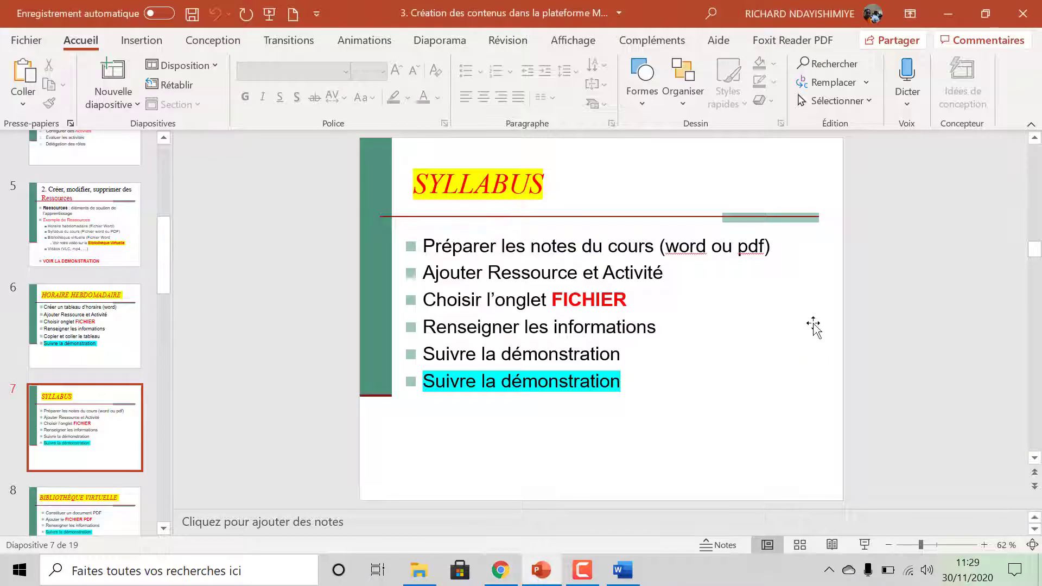
scroll(886, 336, "down", 1)
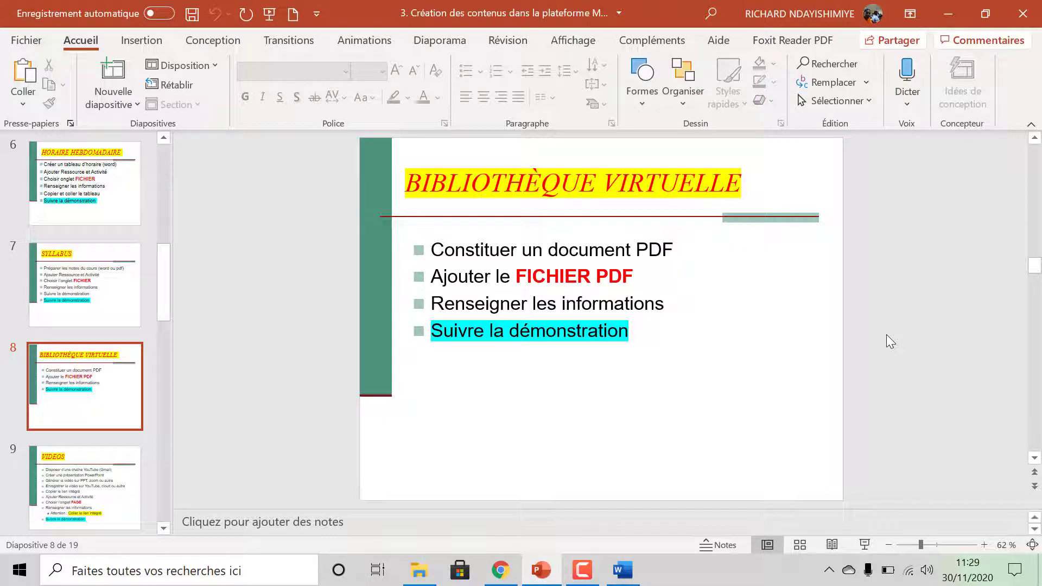
left_click(948, 13)
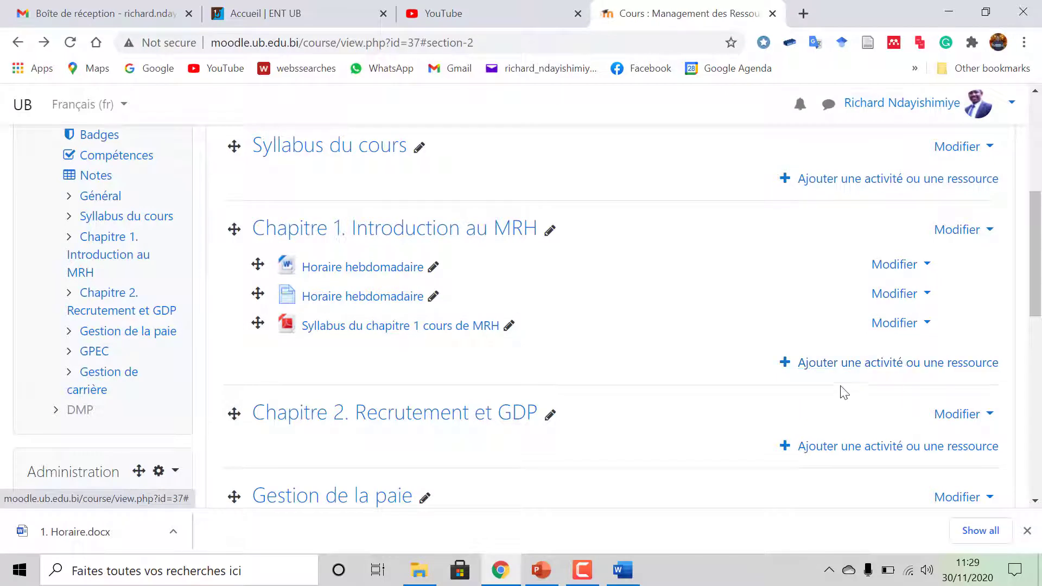
- Add a Fichier resource to "Chapitre 1. Introduction au MRH" and name it "Bibliothèque virtuelle"
left_click(852, 368)
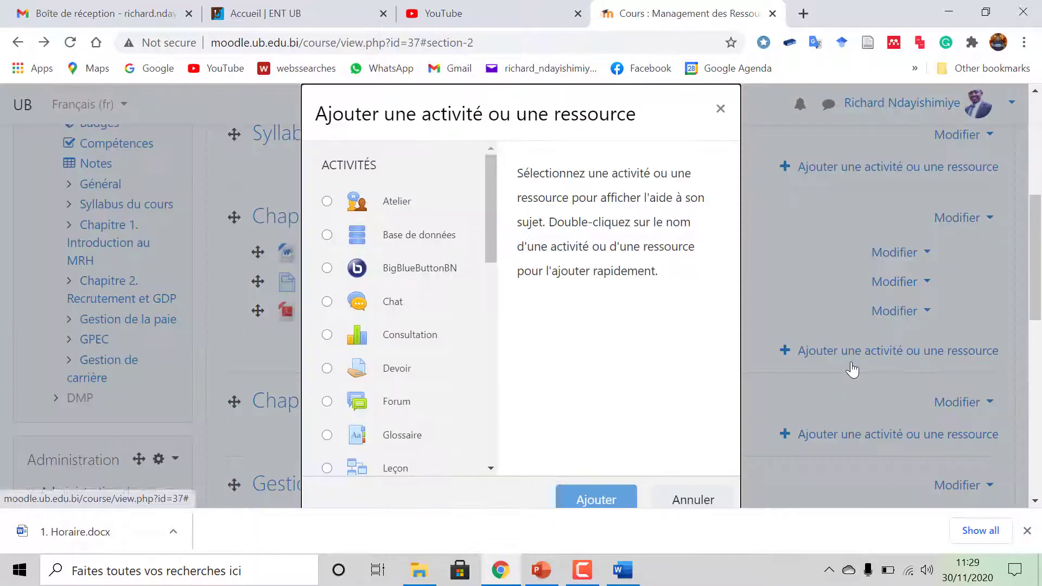
scroll(374, 374, "down", 5)
scroll(444, 419, "down", 5)
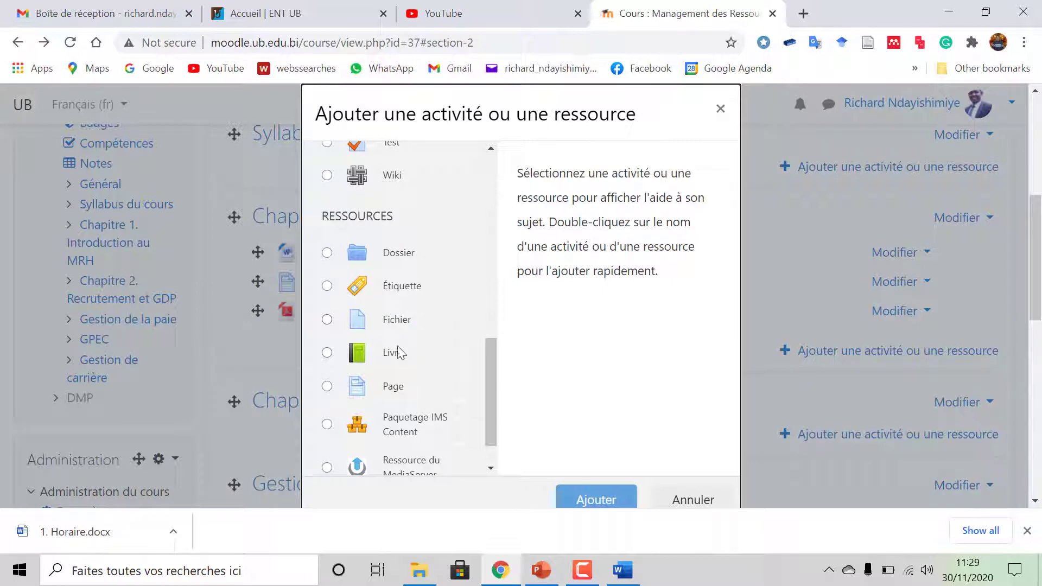
left_click(327, 320)
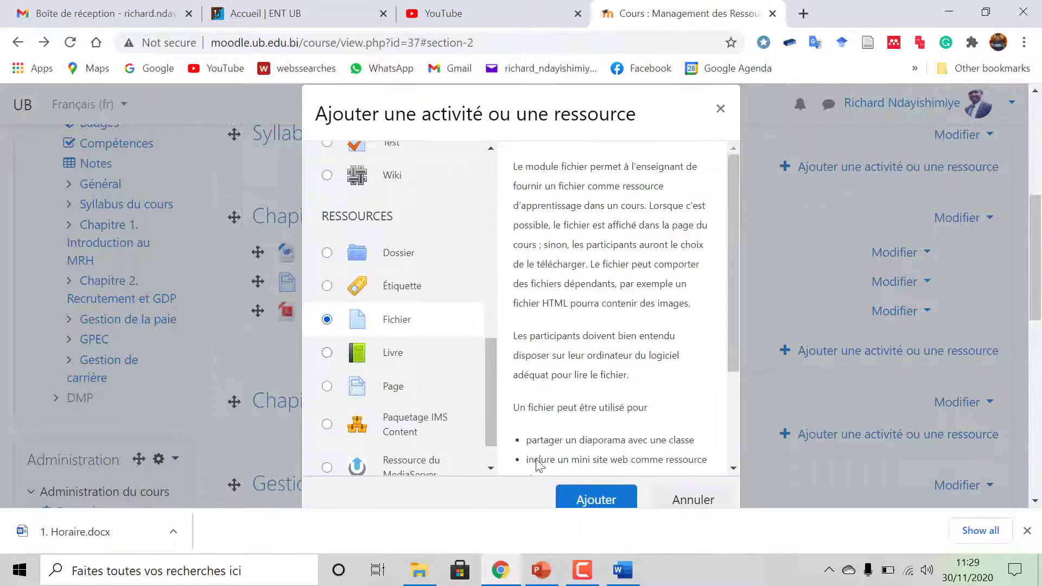
left_click(577, 499)
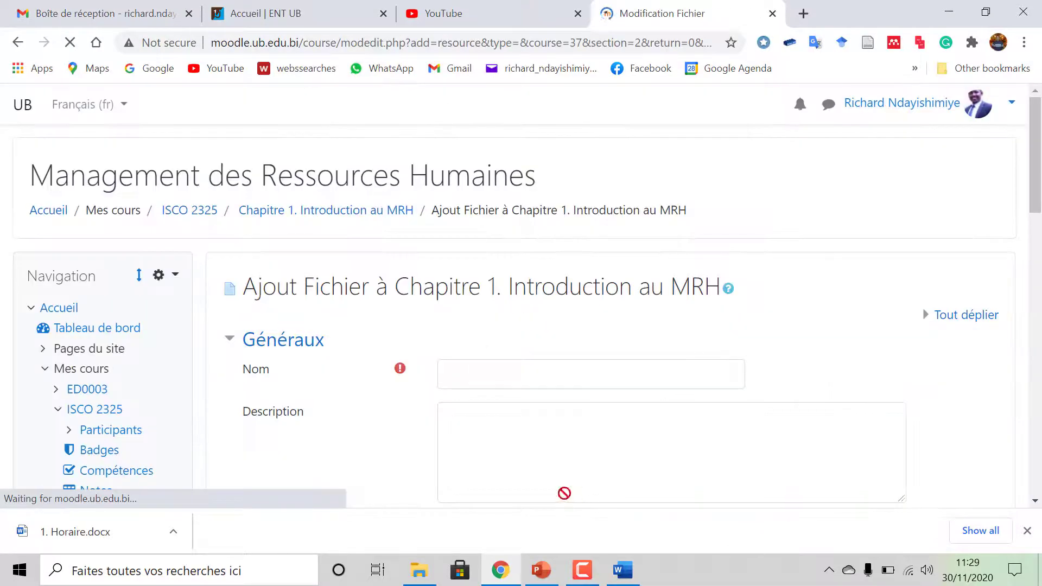
left_click(460, 378)
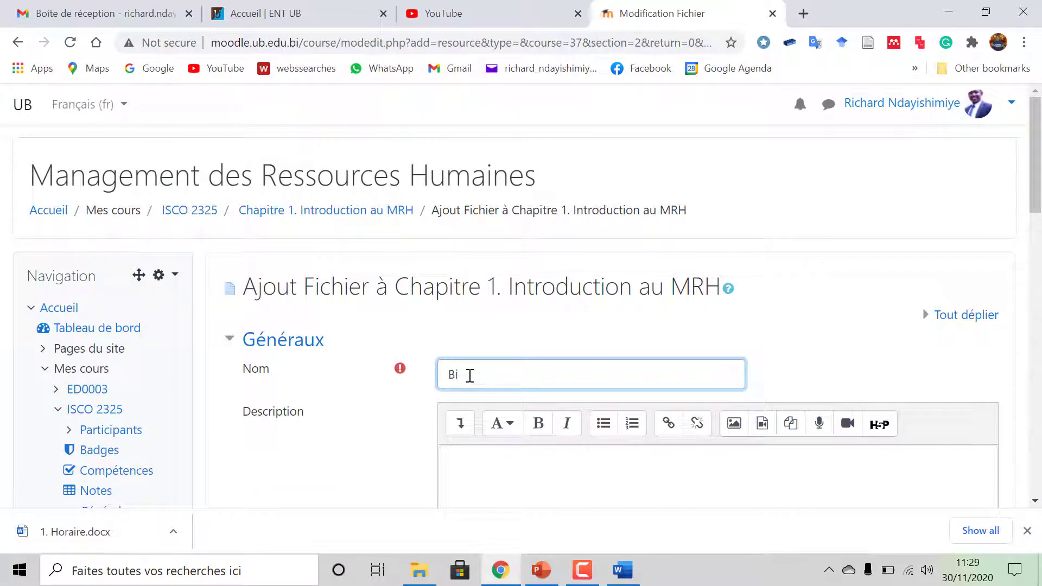
type("Bibliothèque virtuelle")
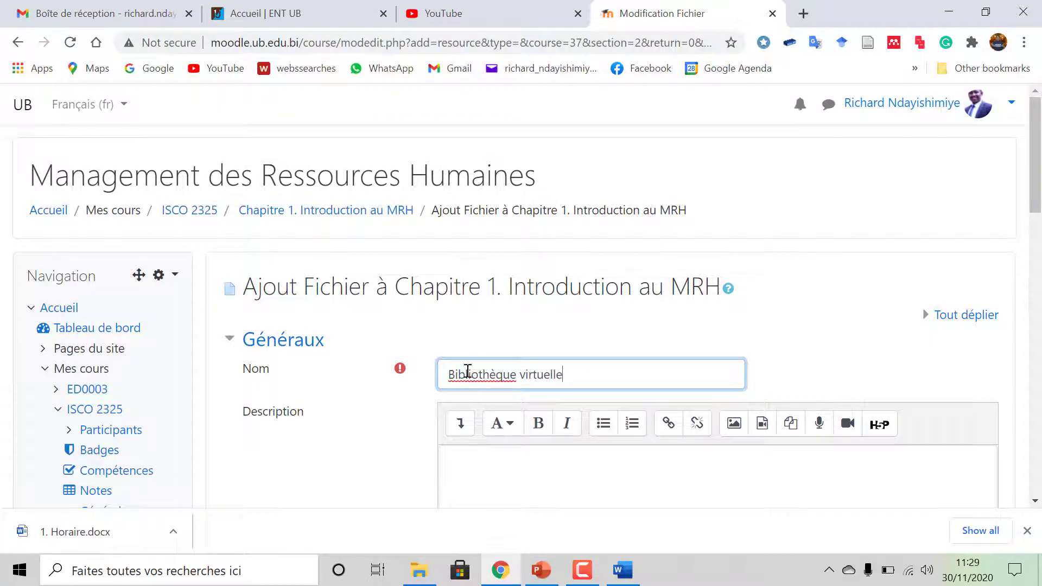
- Upload the PDF "4. Bibliothèque Virtuelle" from the Ressources folder into the resource's file area
scroll(468, 372, "down", 3)
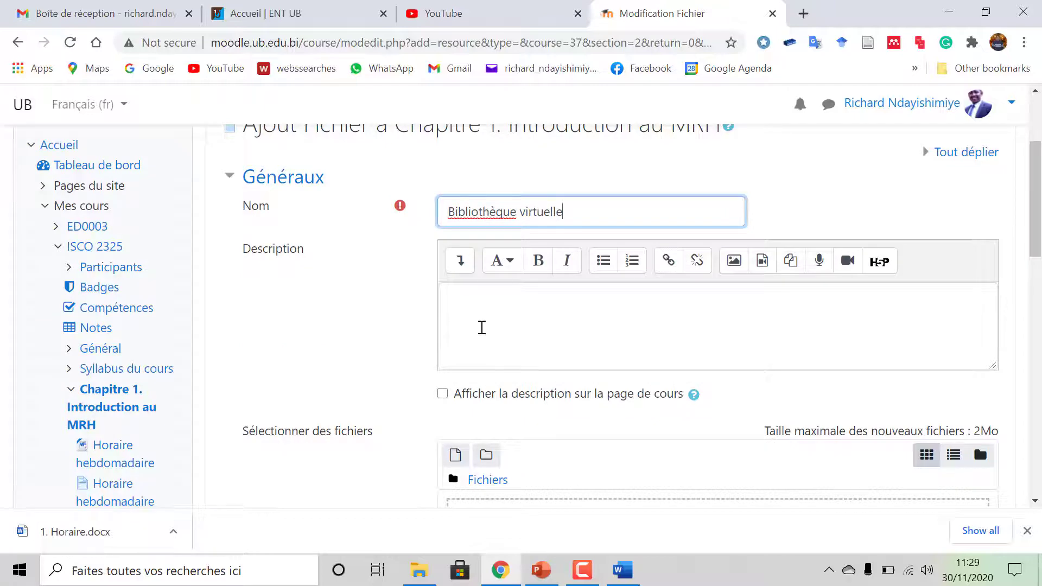
scroll(506, 338, "down", 5)
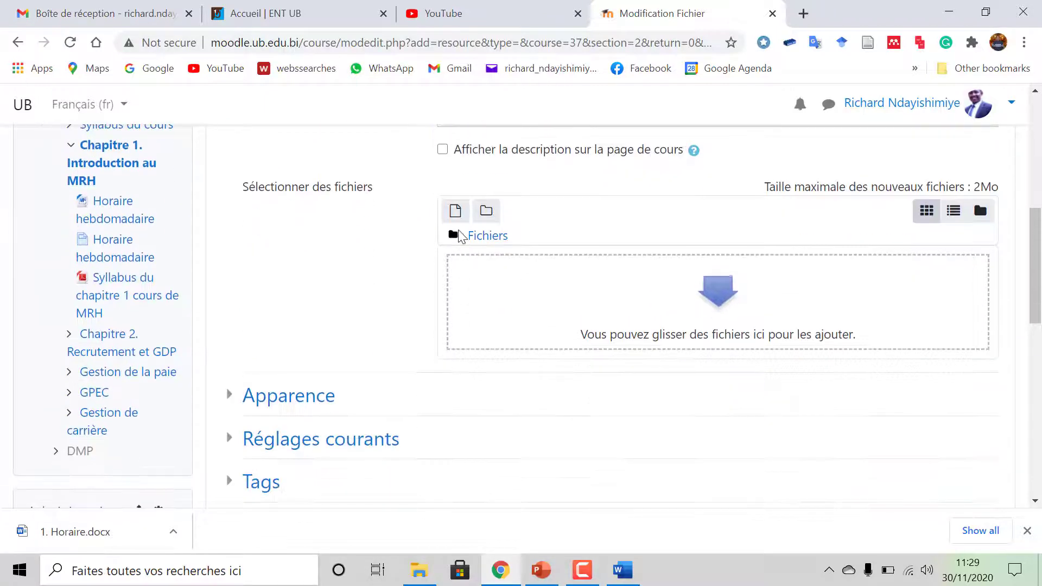
left_click(456, 213)
left_click(429, 207)
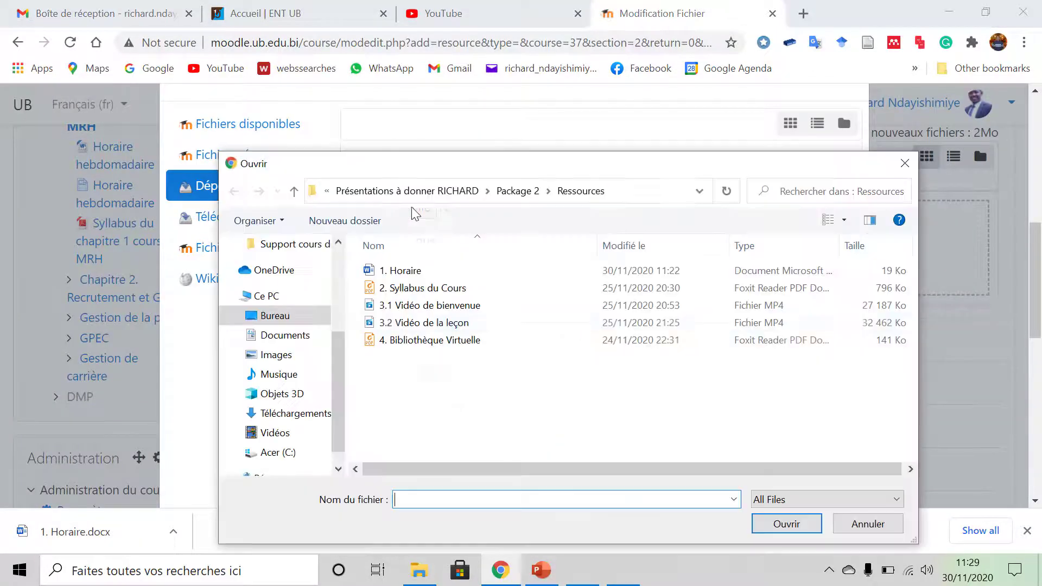
double_click(418, 342)
left_click(620, 444)
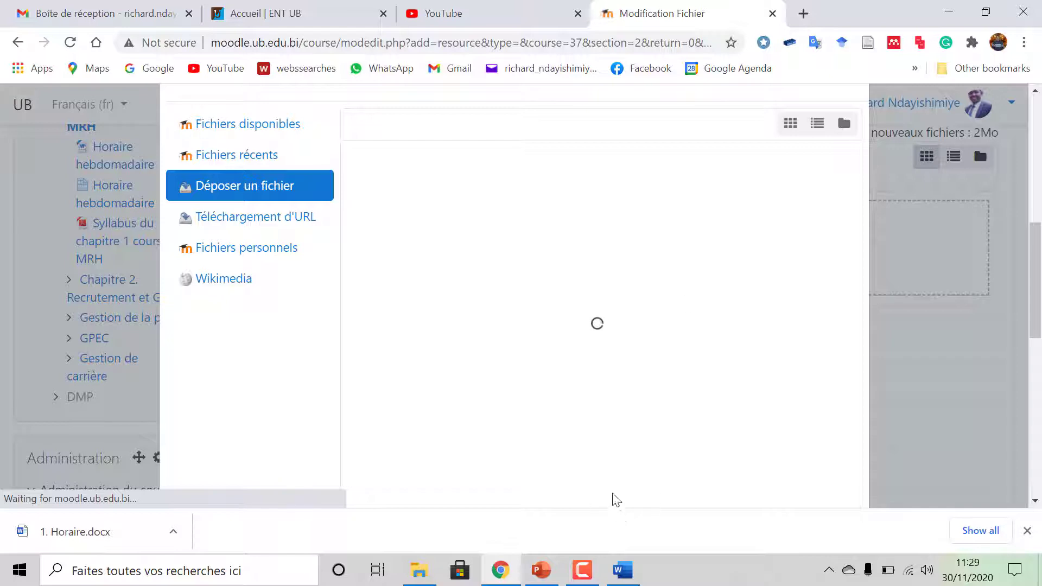
- Save the "Bibliothèque virtuelle" resource and return to the course
scroll(404, 353, "down", 1)
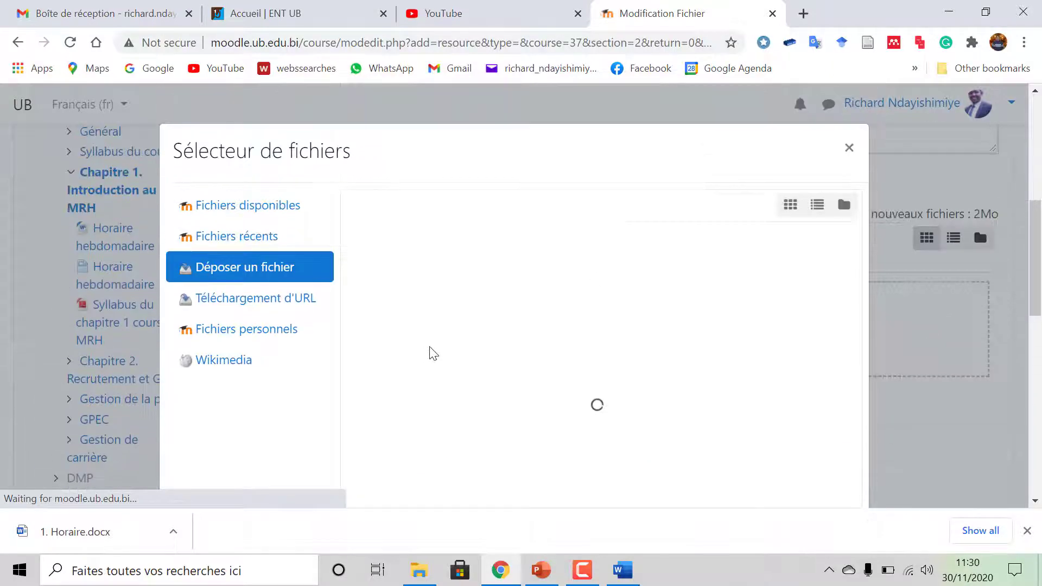
scroll(510, 358, "down", 1)
scroll(551, 428, "down", 4)
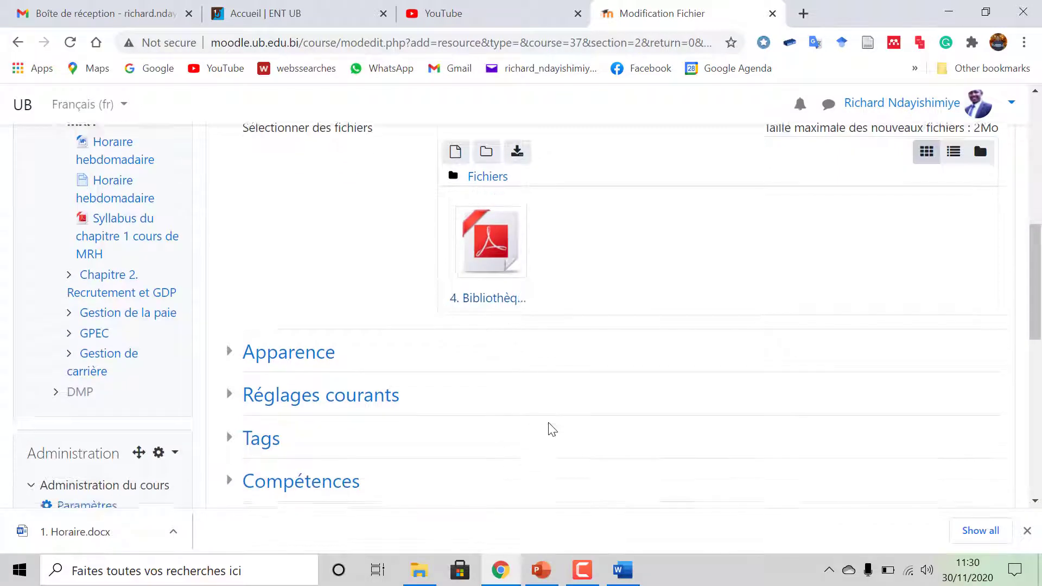
left_click(536, 370)
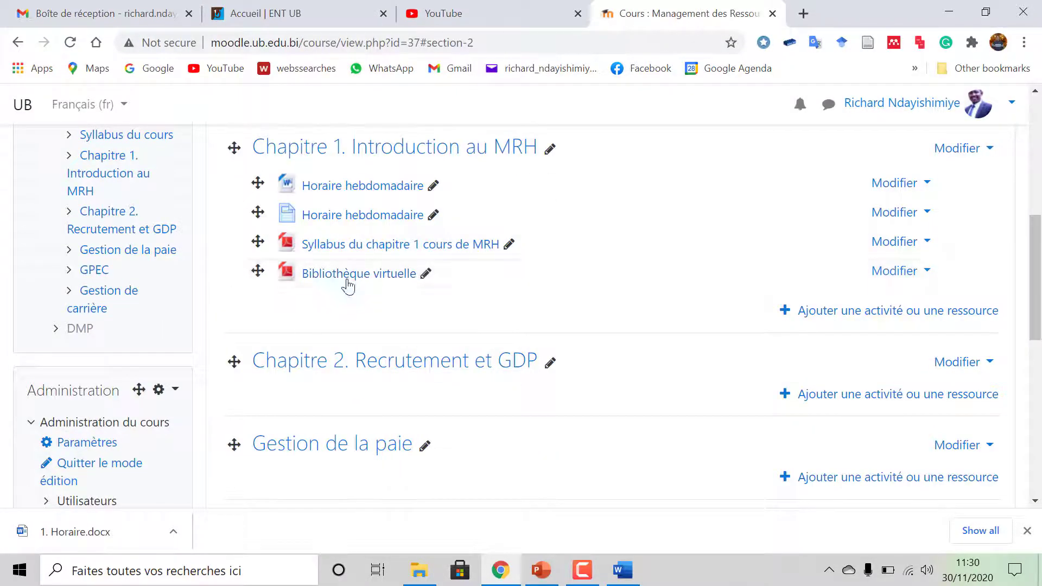
- Reorder Chapitre 1, moving "Bibliothèque virtuelle" to its start and the syllabus PDF between the two "Horaire hebdomadaire" items
scroll(405, 296, "down", 1)
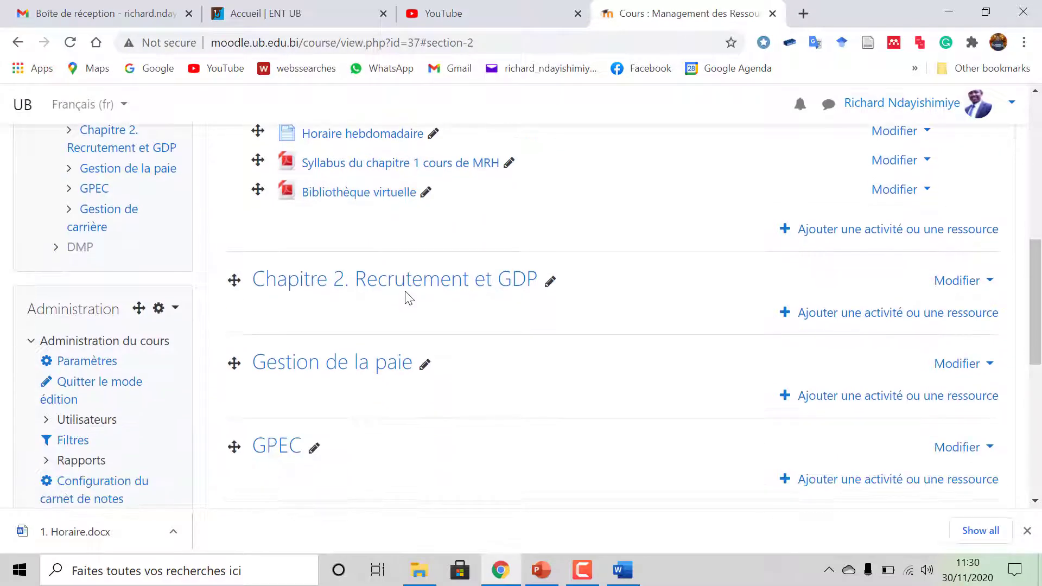
scroll(343, 287, "up", 1)
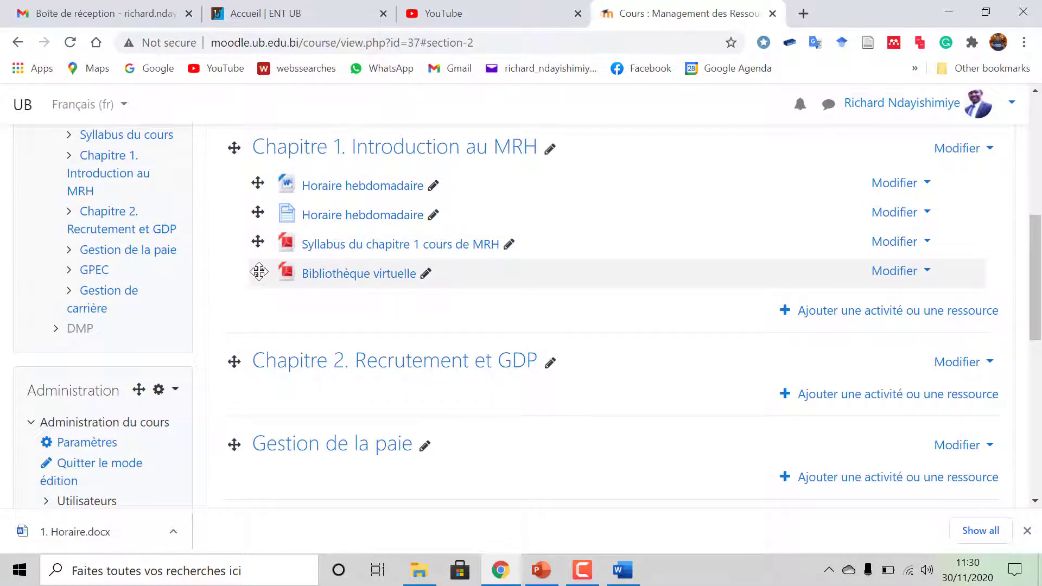
left_click_drag(258, 270, 258, 178)
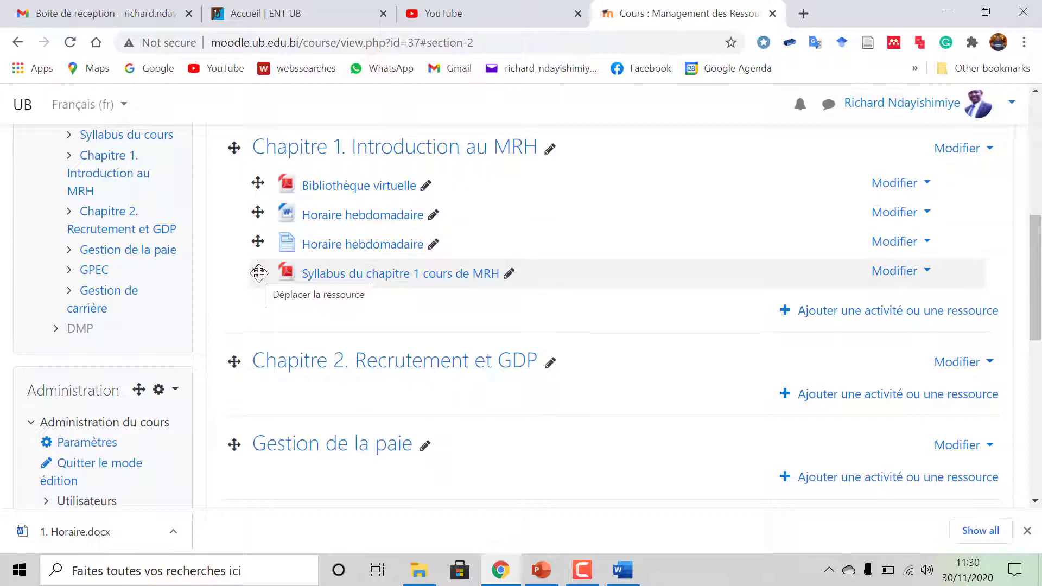
left_click_drag(259, 273, 256, 239)
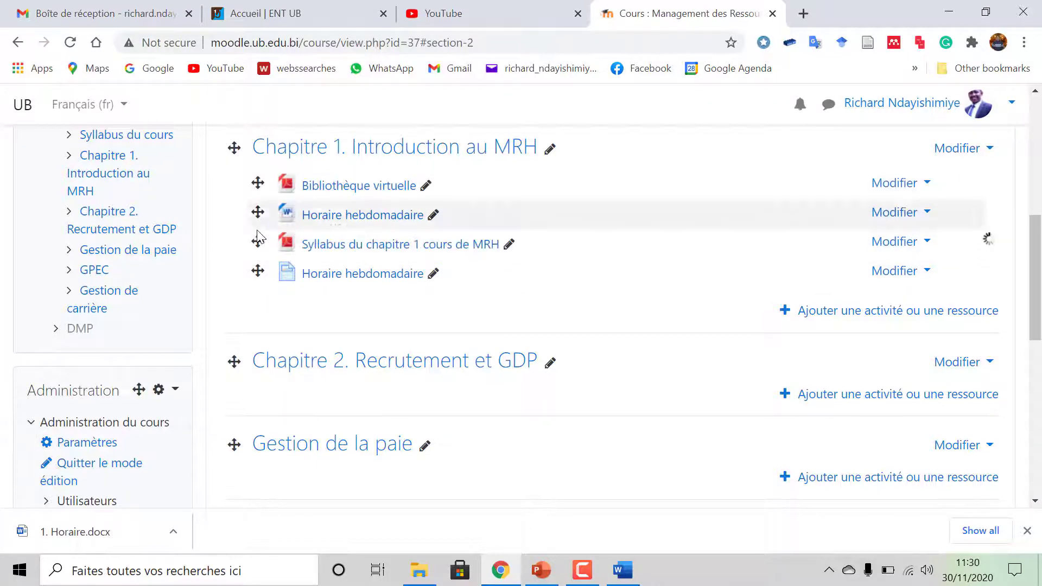
- Move "Bibliothèque virtuelle" from Chapitre 1 into the "Syllabus du cours" section
scroll(449, 283, "up", 1)
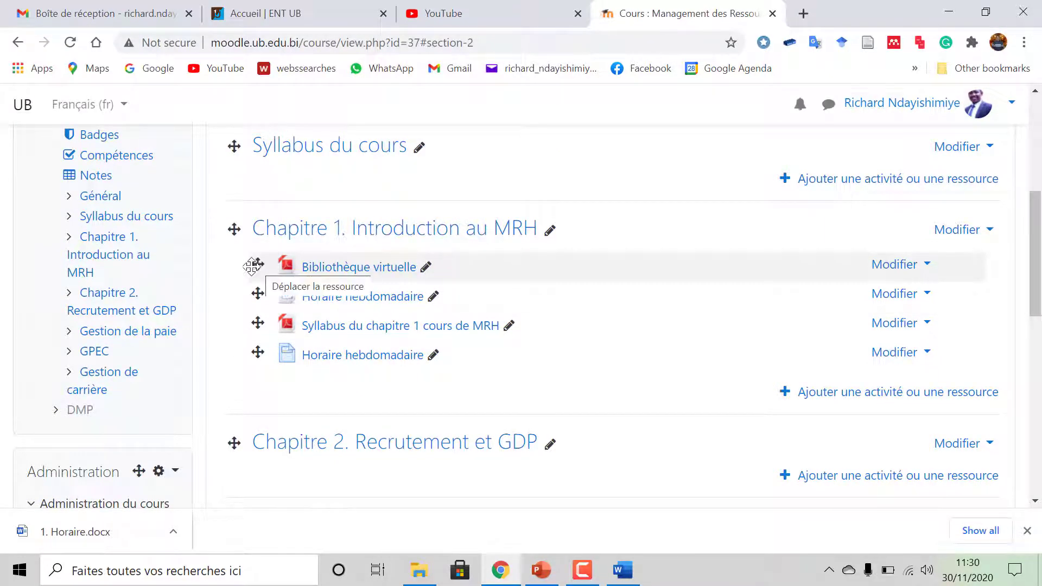
left_click_drag(258, 265, 247, 194)
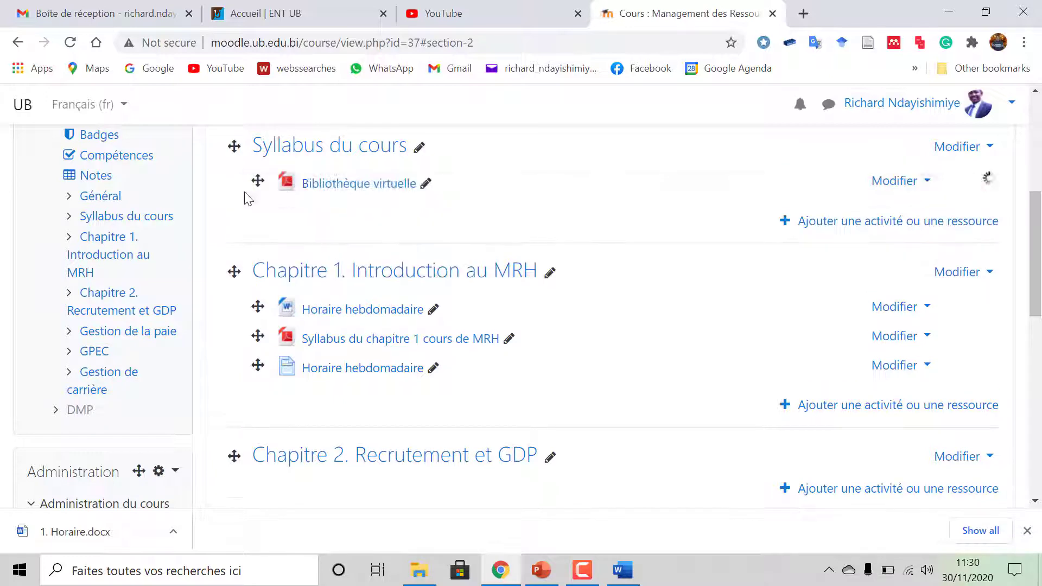
scroll(509, 362, "down", 2)
scroll(503, 291, "up", 3)
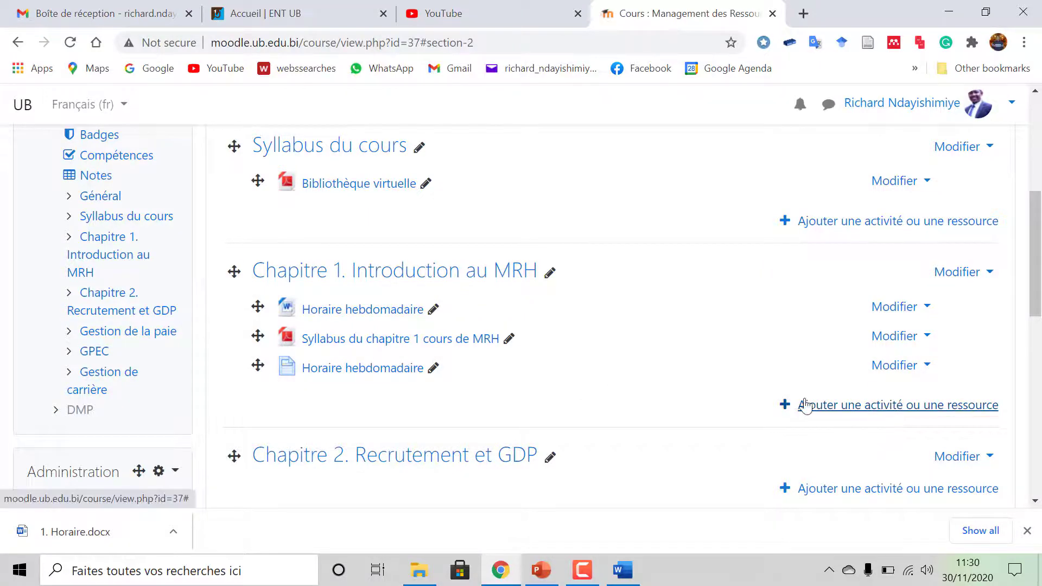
- Open the Général section's settings and try to rename the section "Vidéo de Bienvenu"
scroll(835, 401, "up", 3)
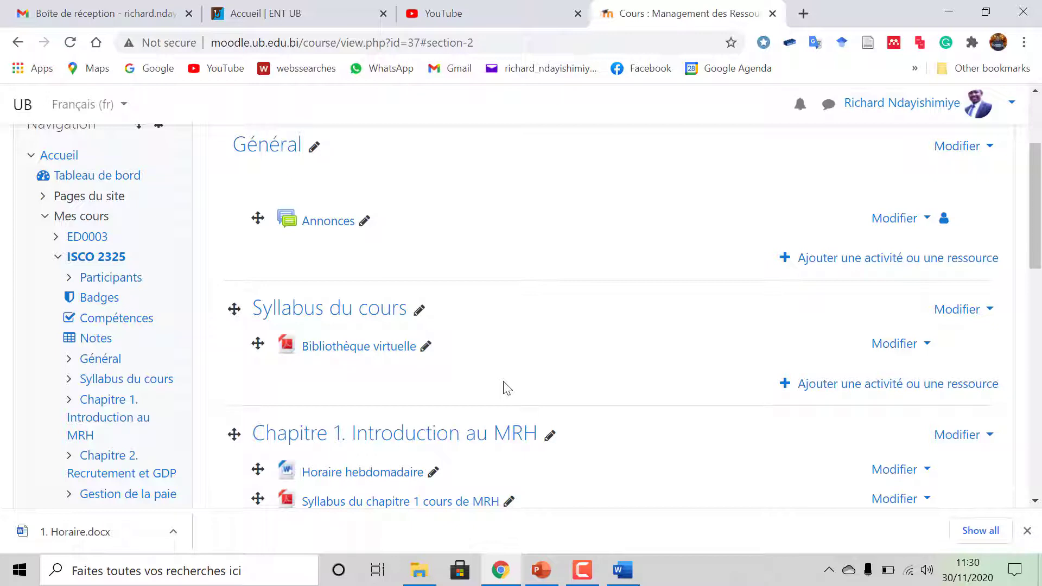
scroll(568, 293, "up", 2)
scroll(581, 310, "down", 1)
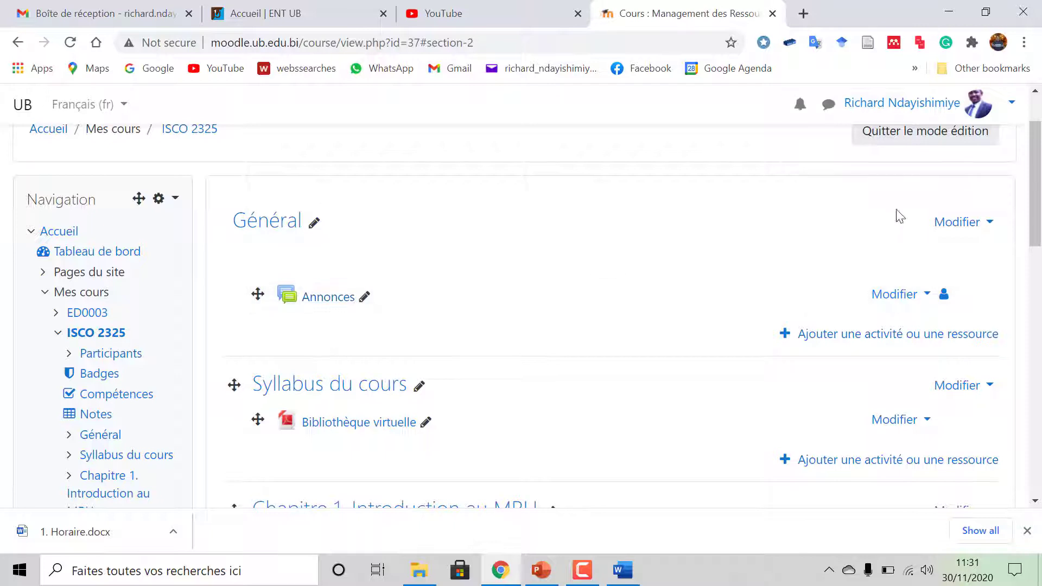
left_click(989, 225)
left_click(917, 252)
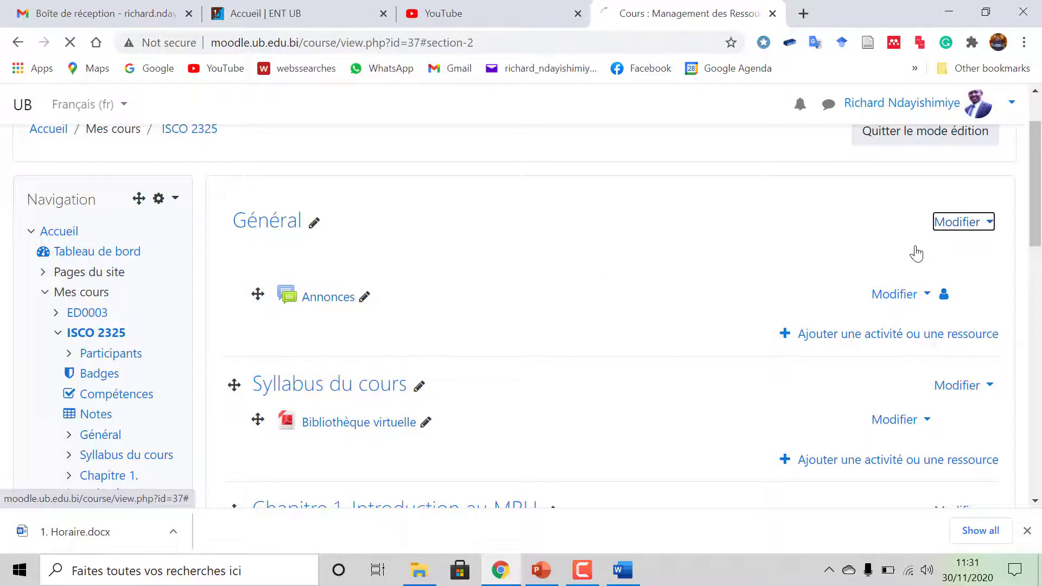
scroll(384, 186, "down", 5)
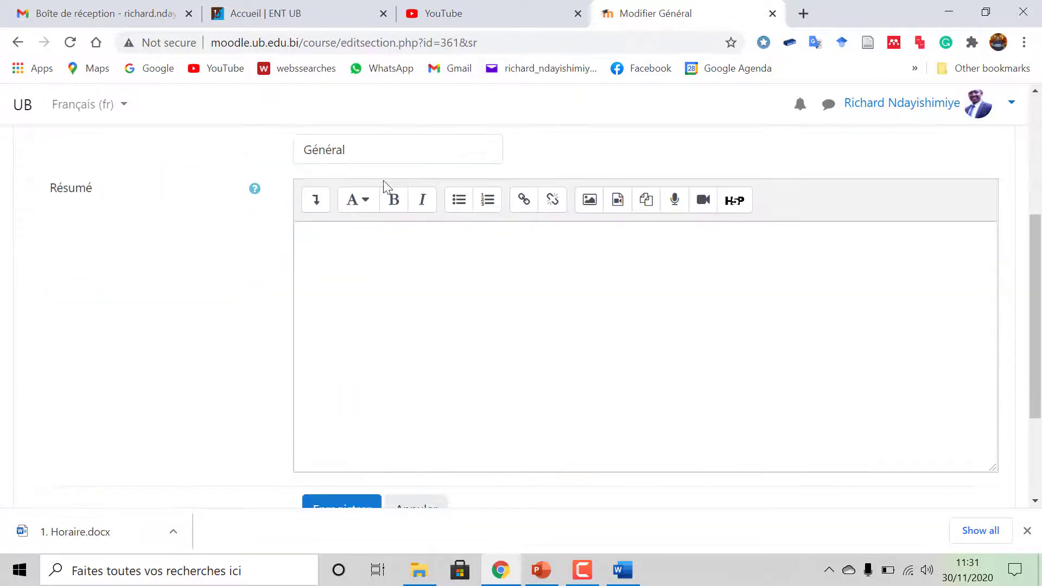
scroll(389, 200, "up", 2)
left_click_drag(349, 231, 292, 236)
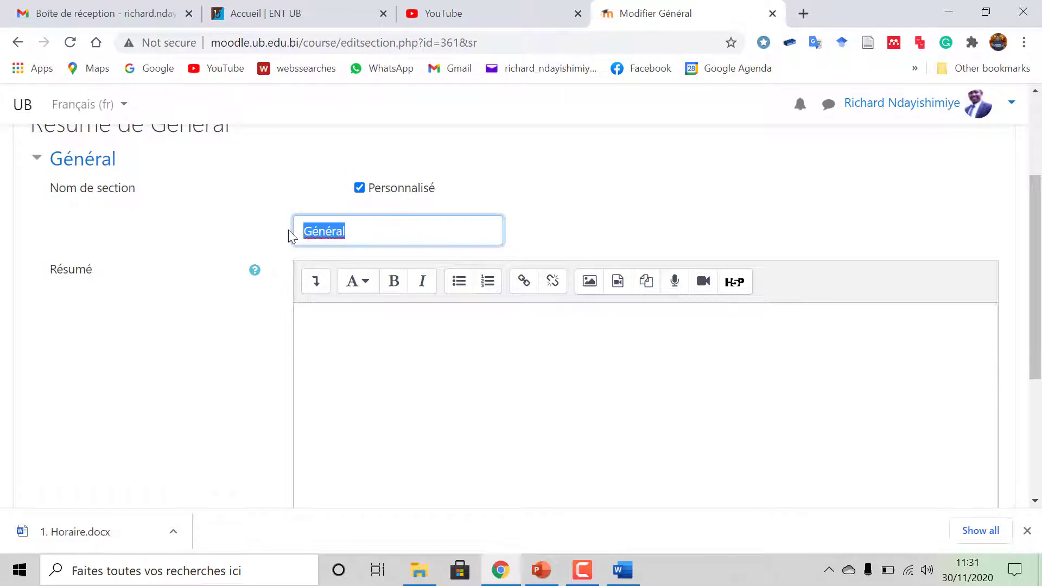
type("Vidéo de Bienvenu")
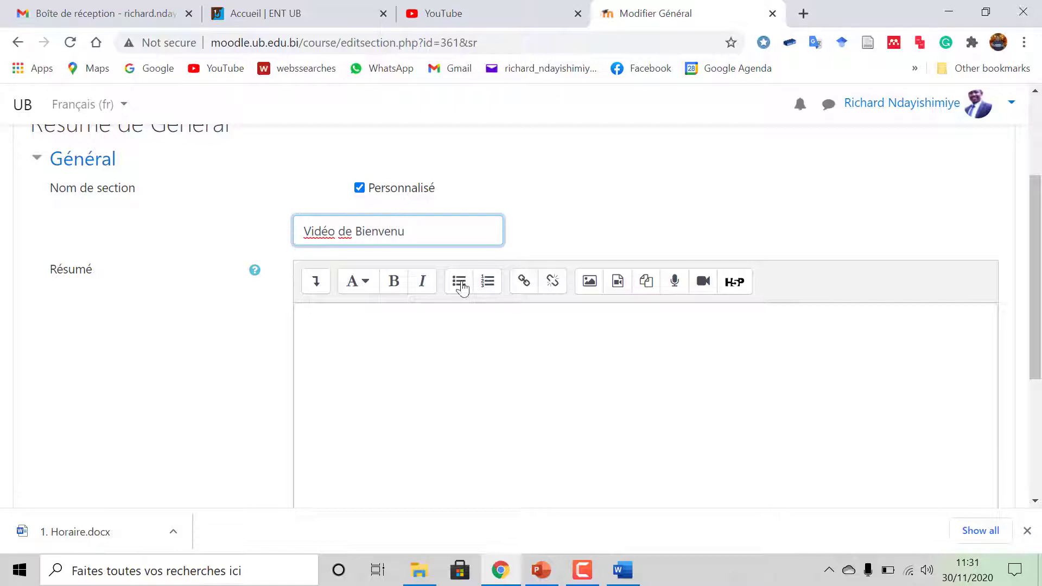
- Start inserting media in the section summary and examine the link, video and audio source options
scroll(519, 291, "down", 2)
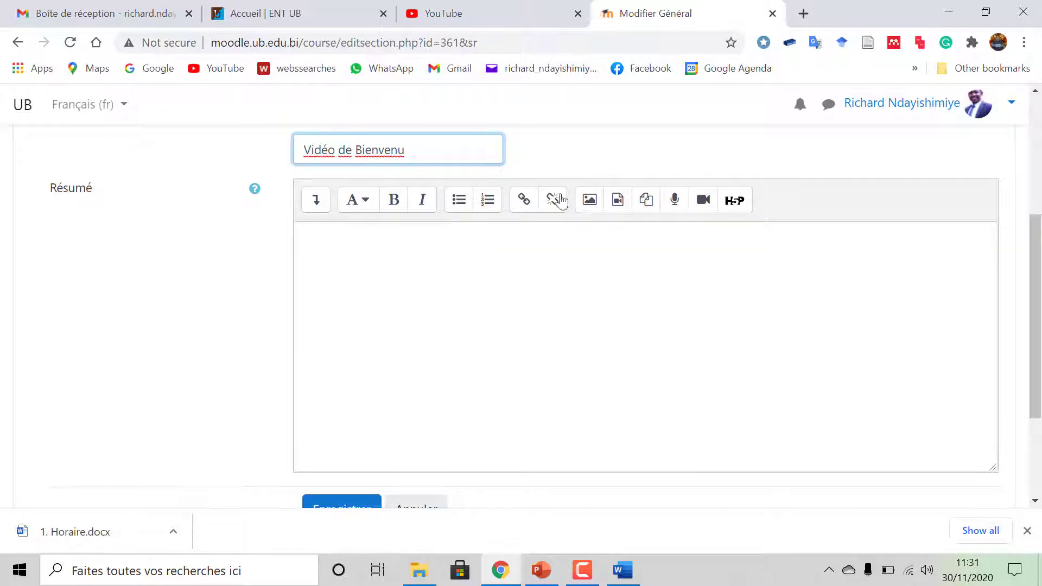
left_click(618, 200)
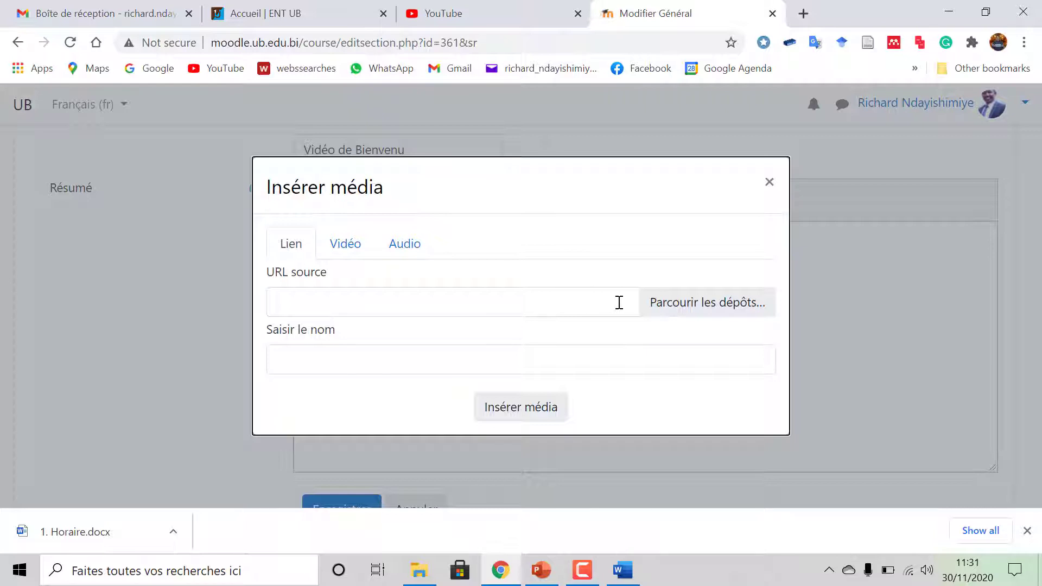
left_click(342, 247)
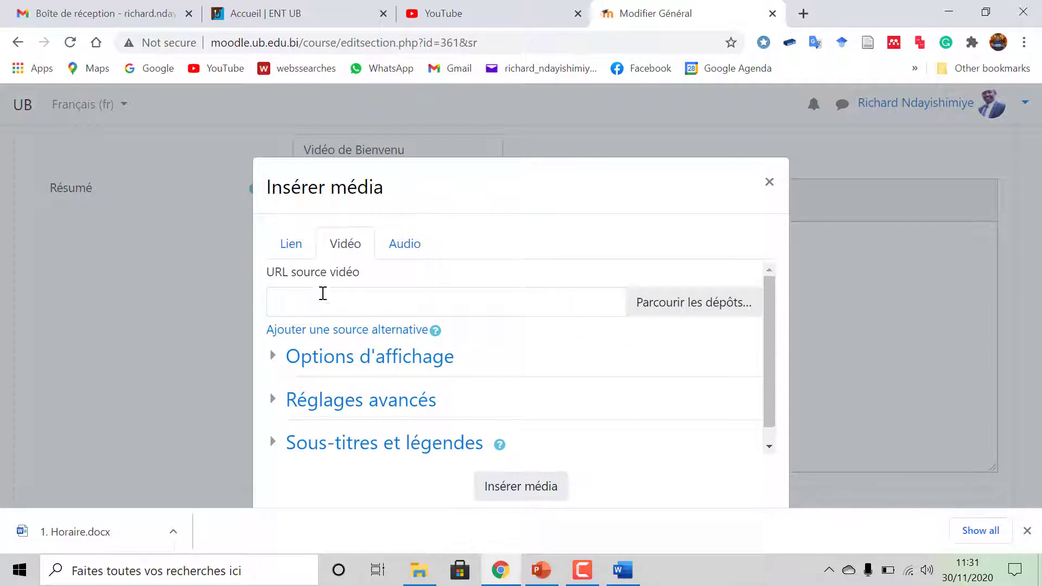
left_click(404, 246)
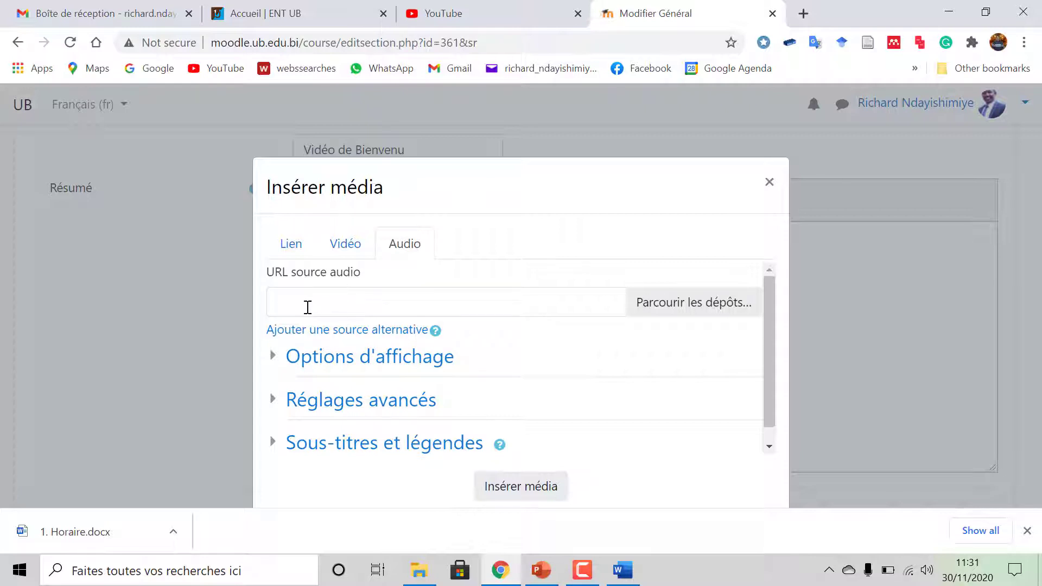
left_click(297, 245)
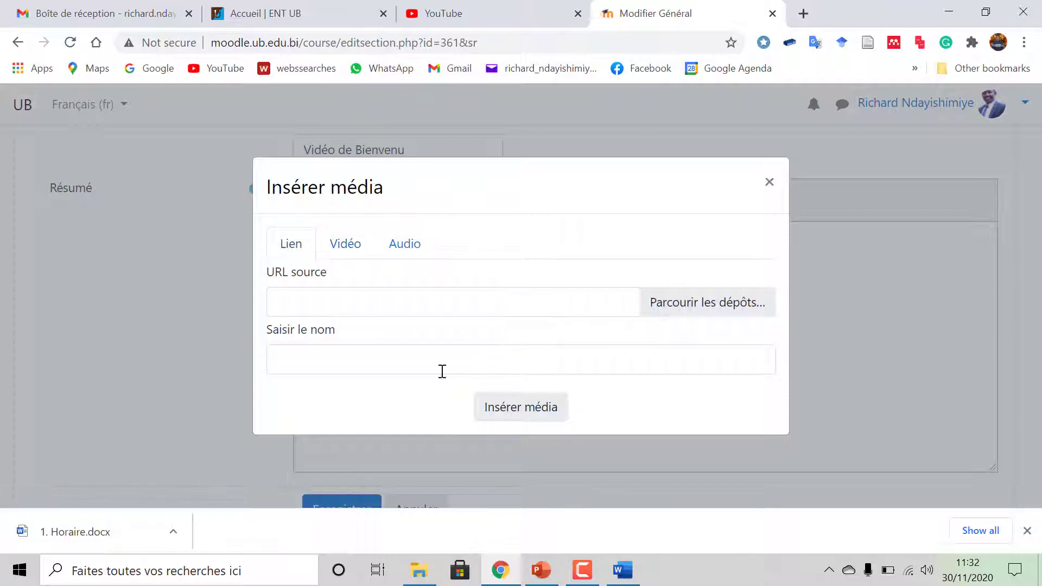
- Try to upload the MP4 "3.1 Vidéo de bienvenue" from the Ressources folder as the linked media
left_click(686, 303)
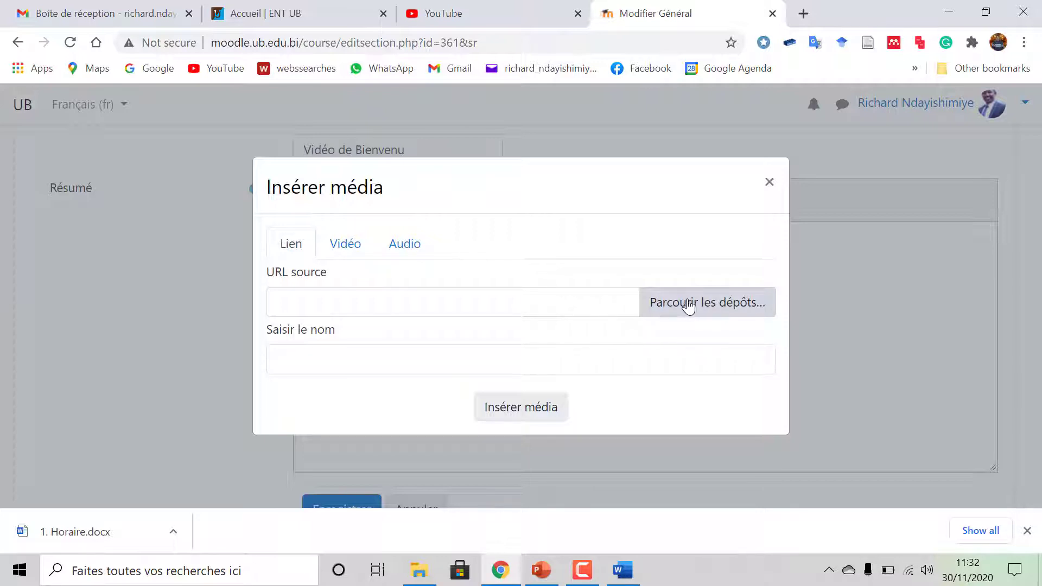
left_click(403, 215)
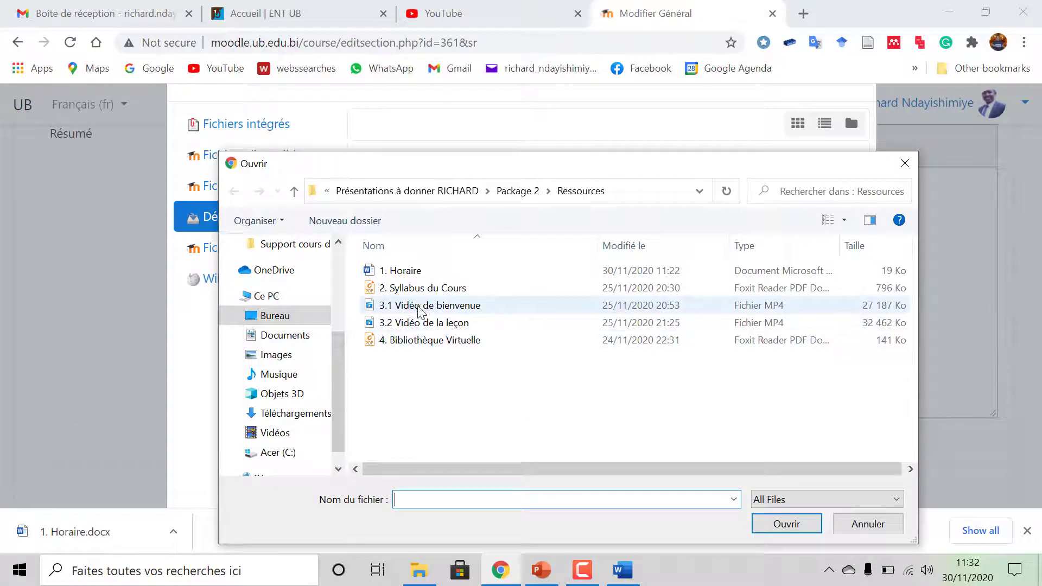
double_click(421, 305)
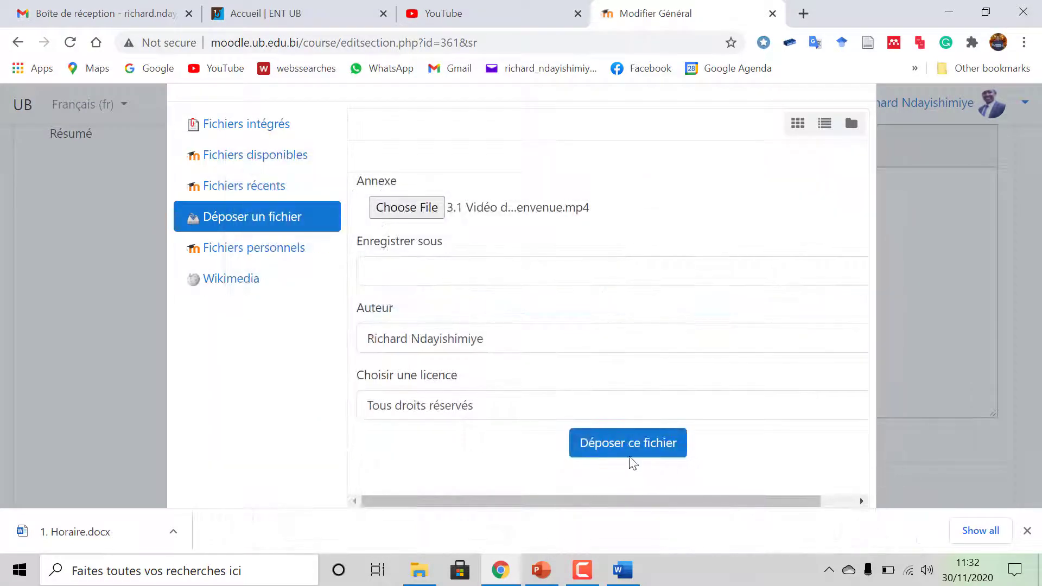
left_click(614, 449)
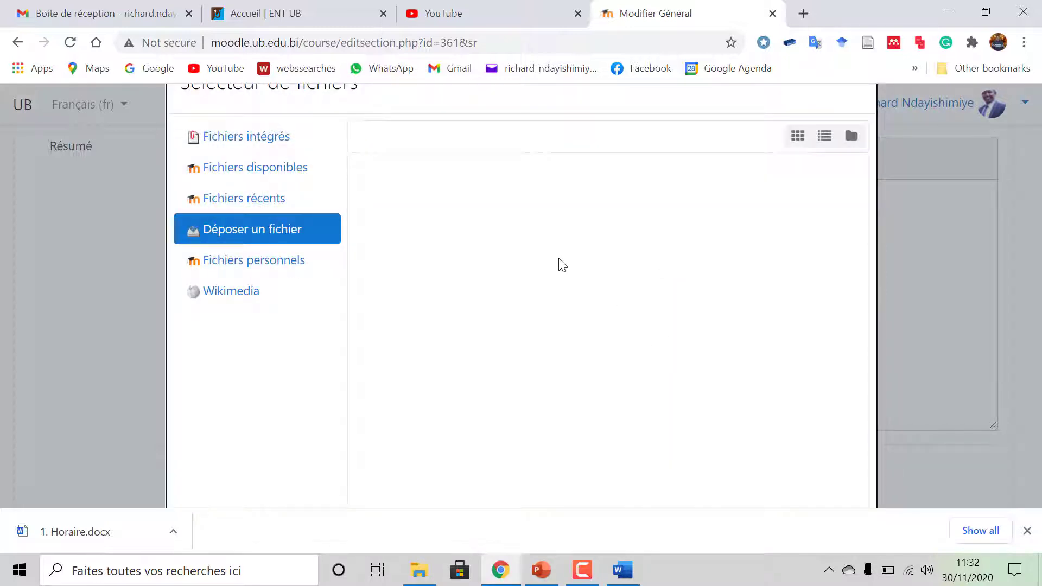
- Check the MP4 files in the Ressources folder, and try to submit the file-upload form again
left_click(510, 21)
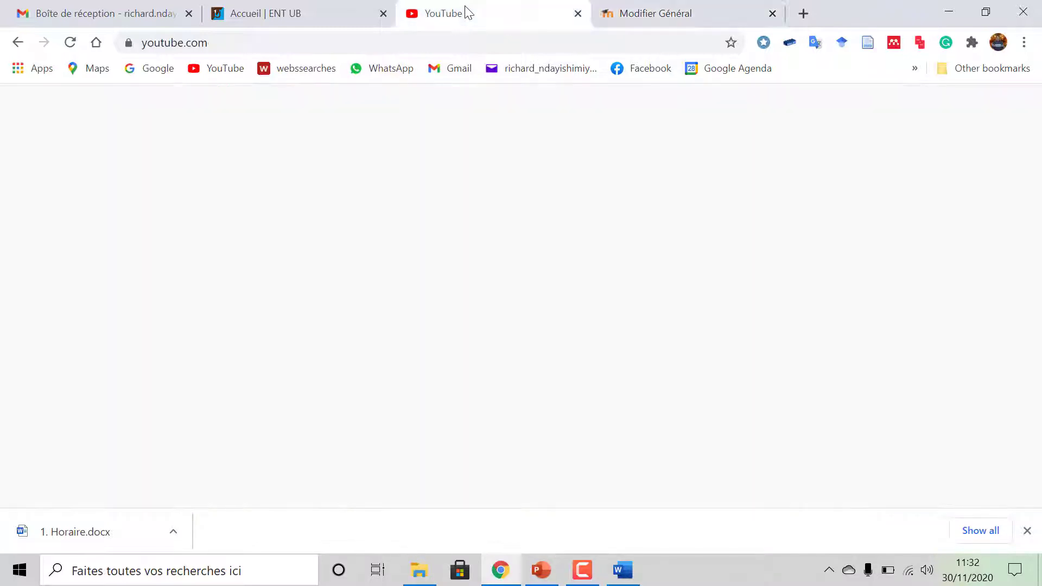
left_click(676, 13)
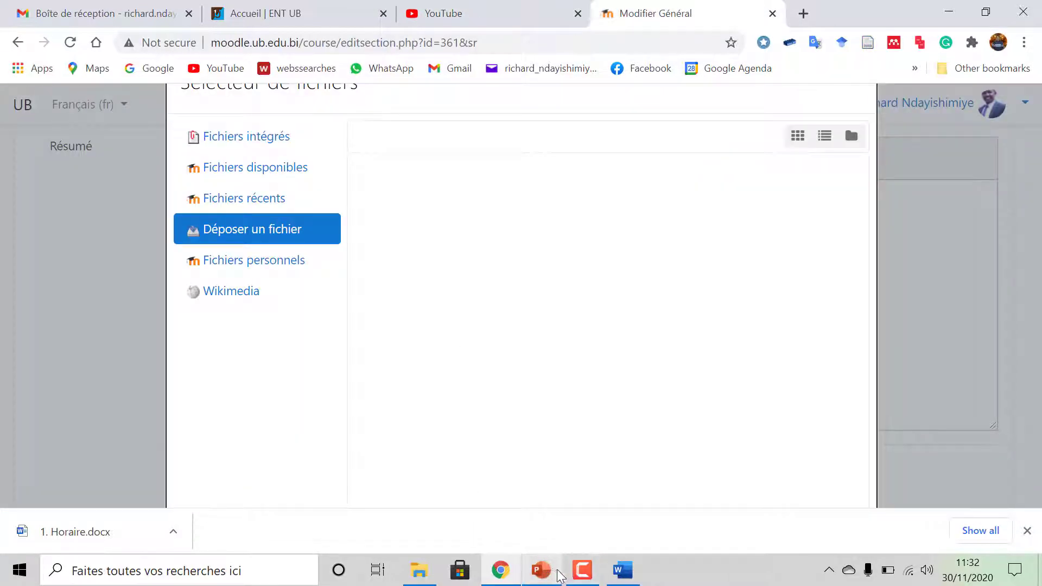
left_click(419, 570)
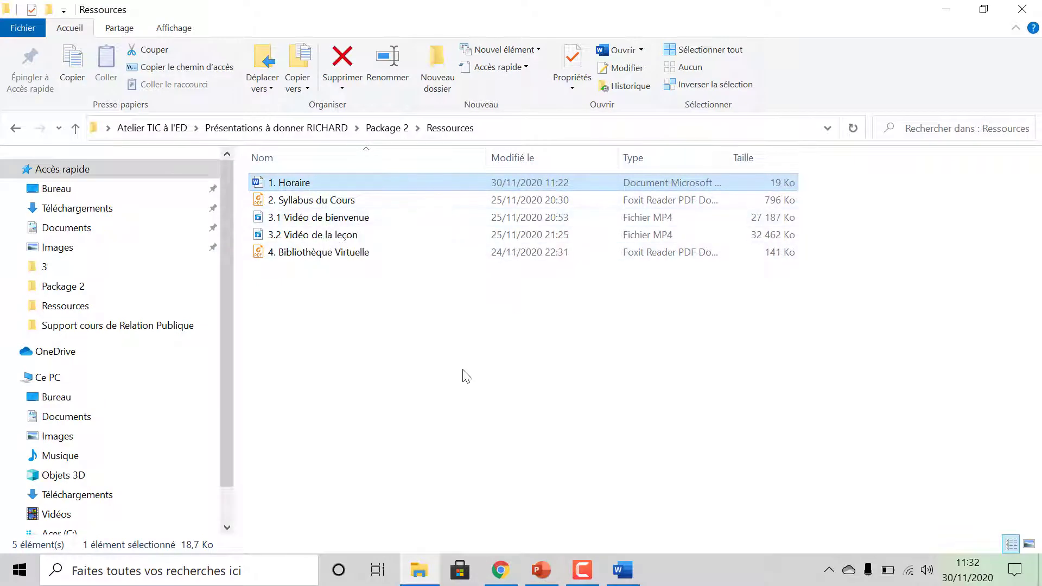
left_click(500, 570)
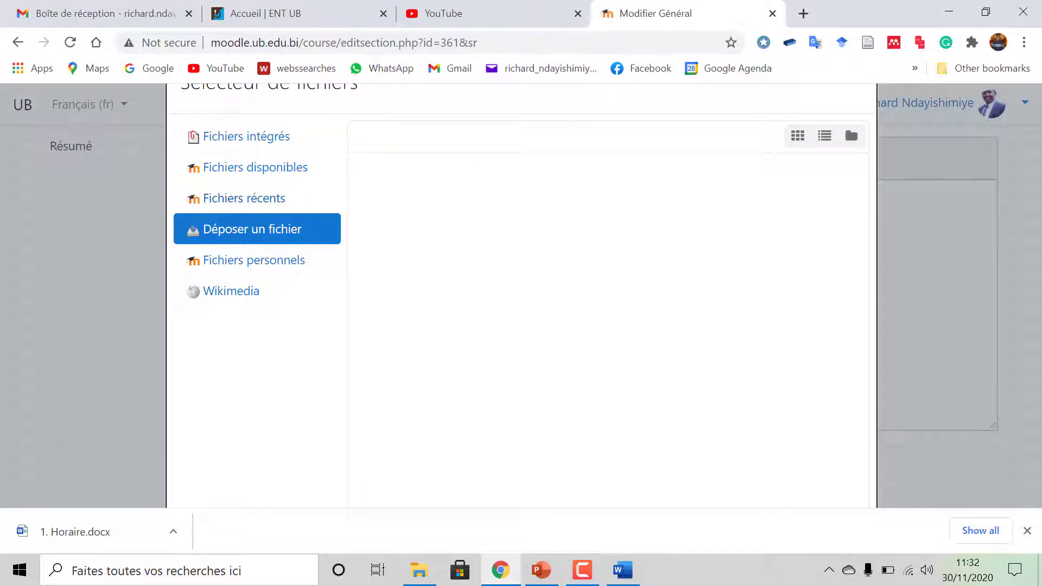
left_click(252, 232)
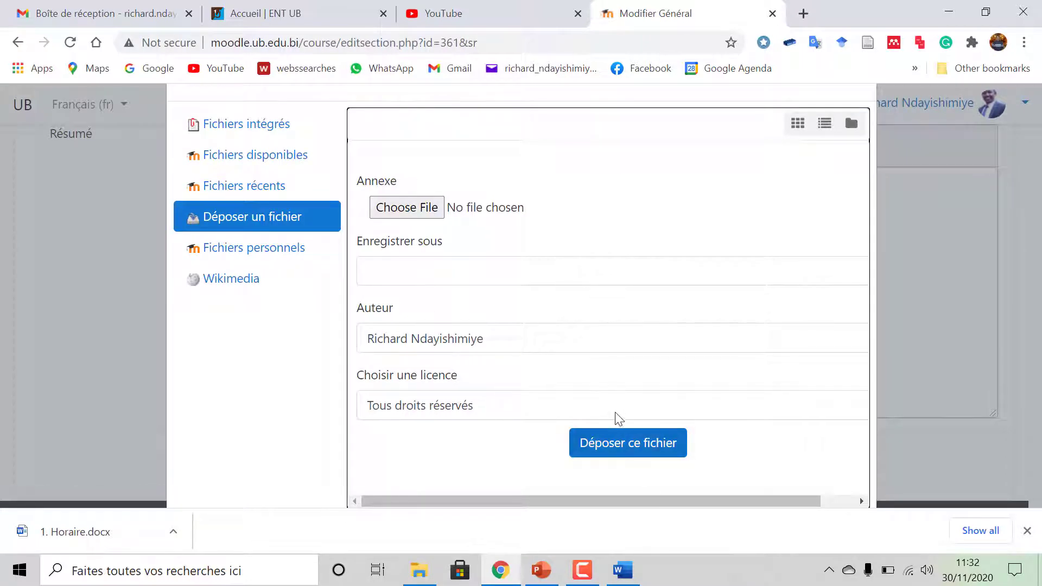
left_click(628, 444)
- Switch to PowerPoint to review the VIDEOS slide's procedure, and return to the Moodle file picker in Chrome
left_click(541, 577)
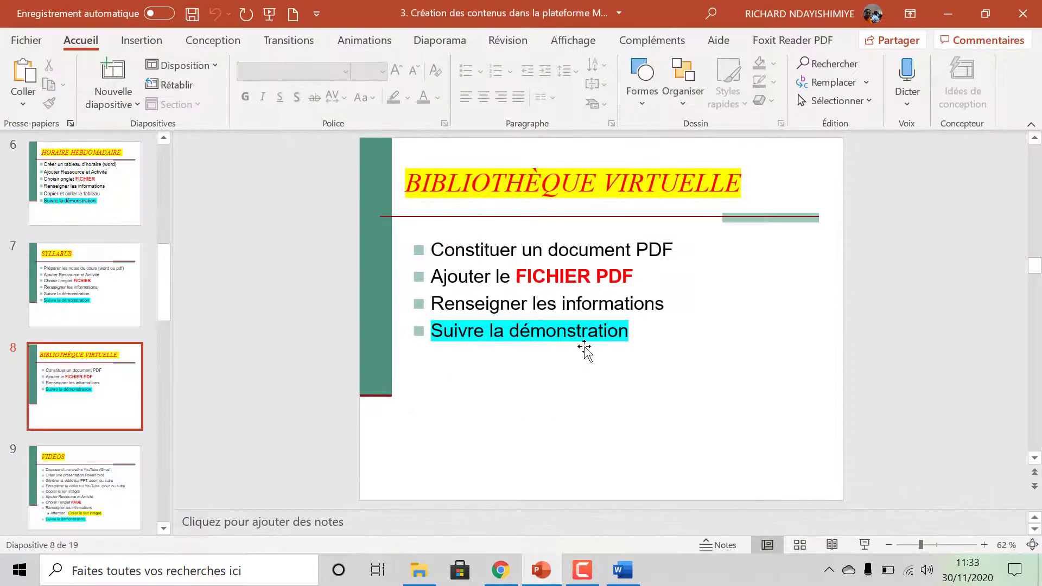
scroll(760, 358, "down", 1)
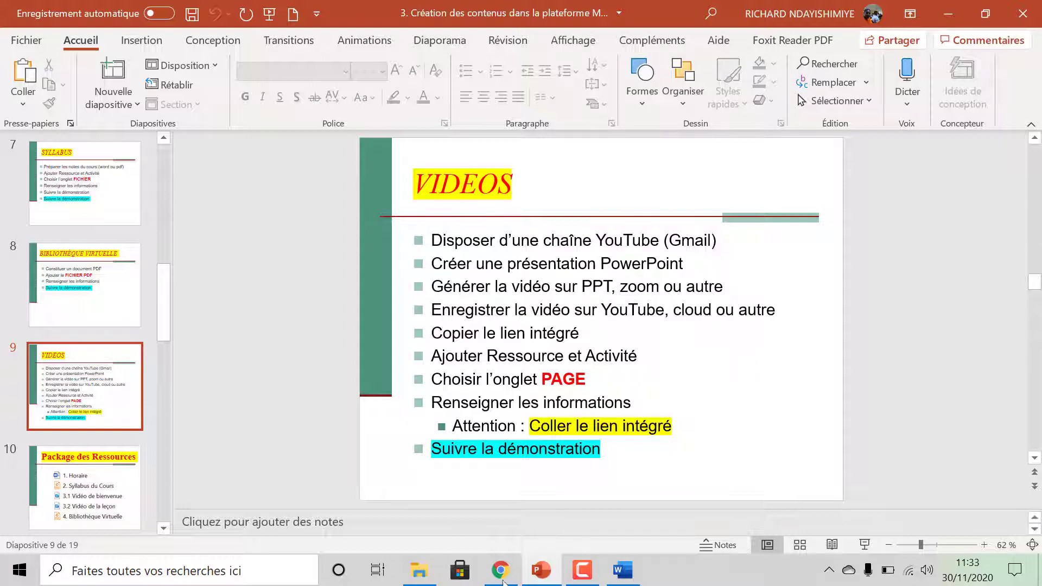
left_click(541, 578)
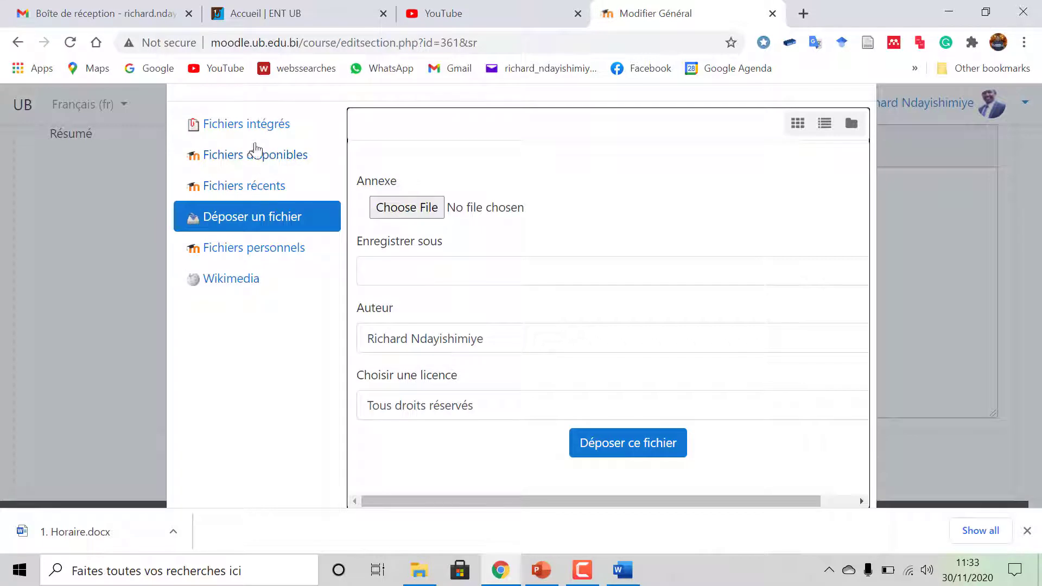
scroll(917, 219, "up", 1)
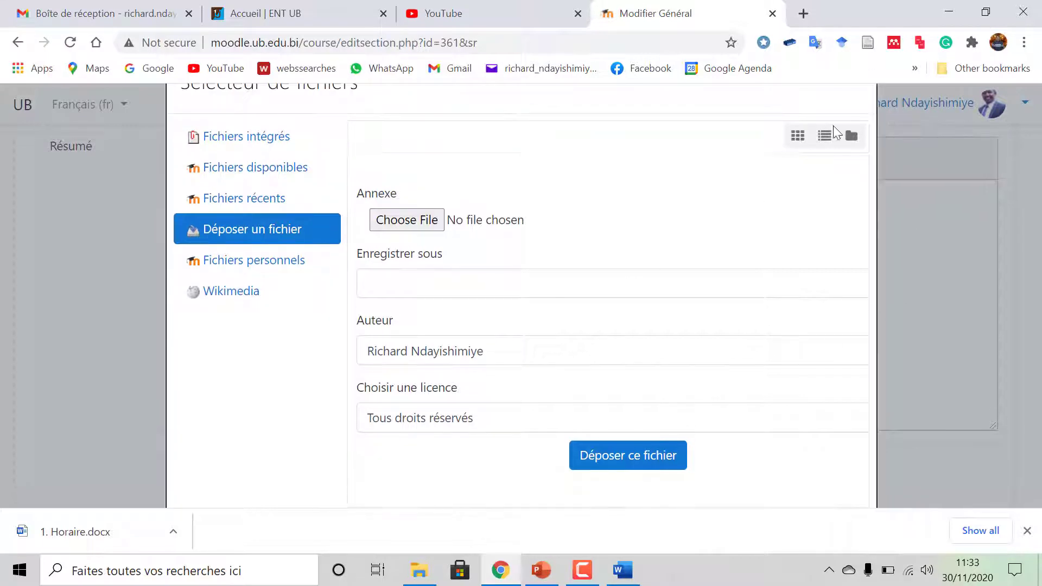
left_click(591, 579)
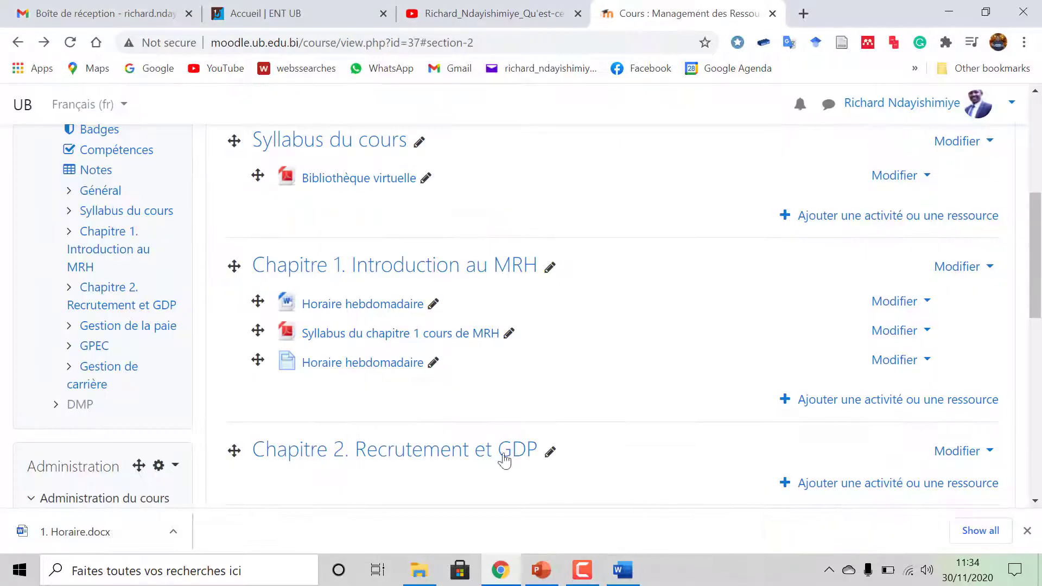
- Look over the course sections and the introductory Management des Ressources Humaines video's page on YouTube
scroll(543, 324, "down", 2)
scroll(549, 323, "up", 2)
scroll(411, 408, "down", 2)
scroll(411, 408, "up", 2)
left_click(507, 14)
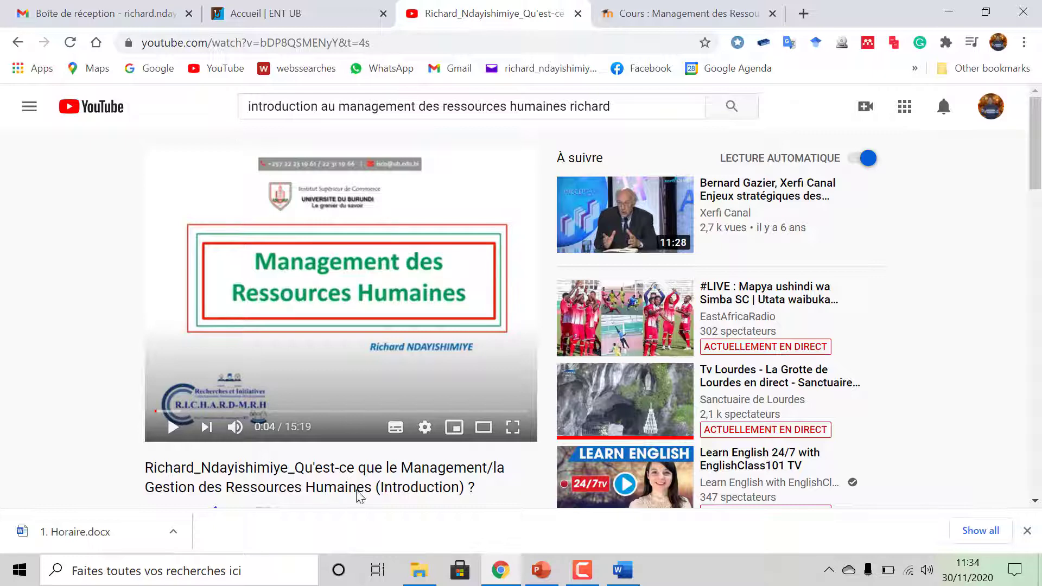
scroll(361, 491, "down", 1)
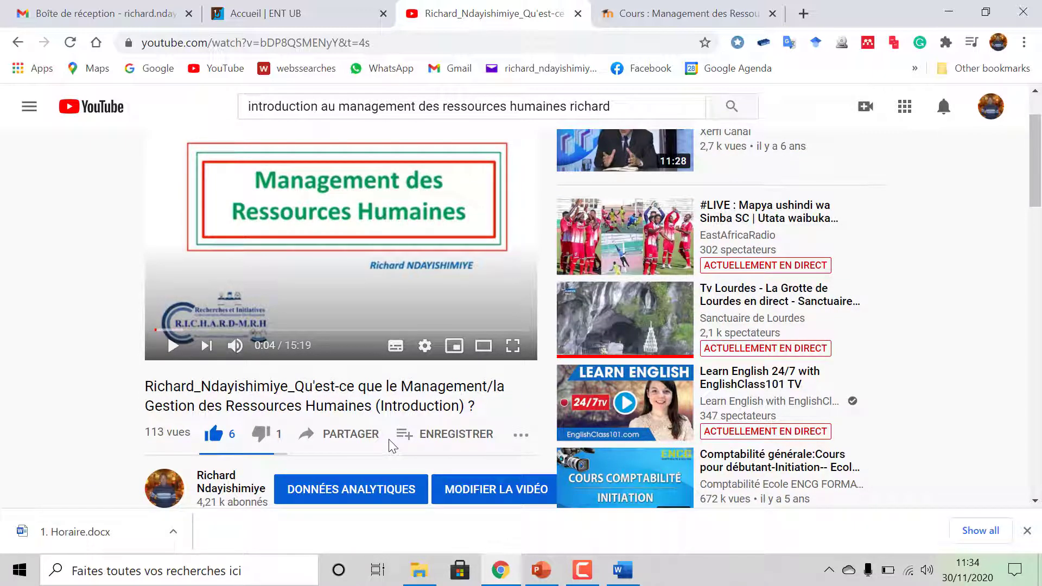
scroll(395, 409, "up", 1)
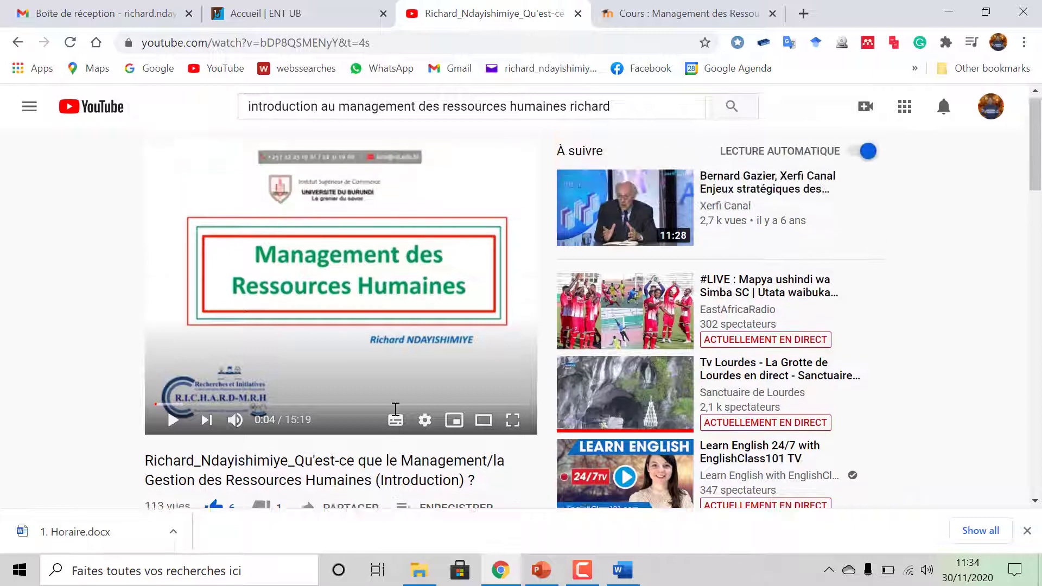
- Return to the Moodle course and add a Page resource to "Chapitre 1. Introduction au MRH", opening its settings form
left_click(663, 14)
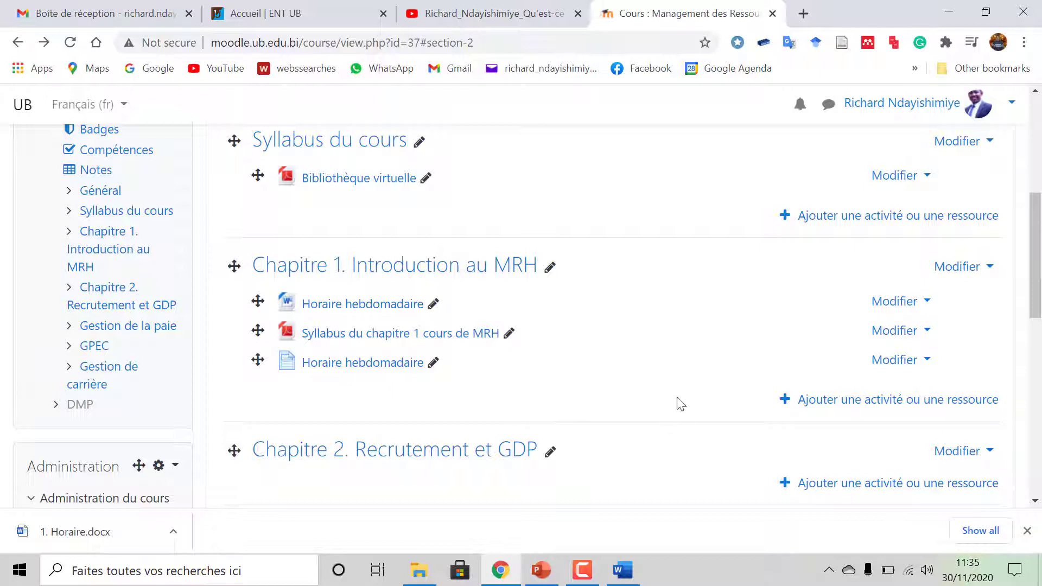
scroll(707, 385, "down", 3)
scroll(708, 384, "up", 1)
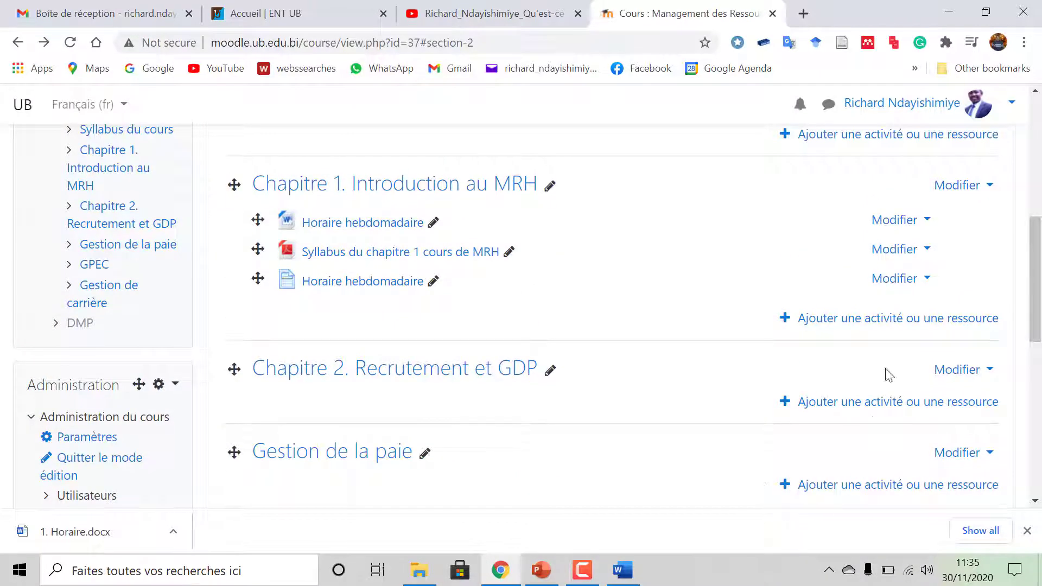
left_click(891, 320)
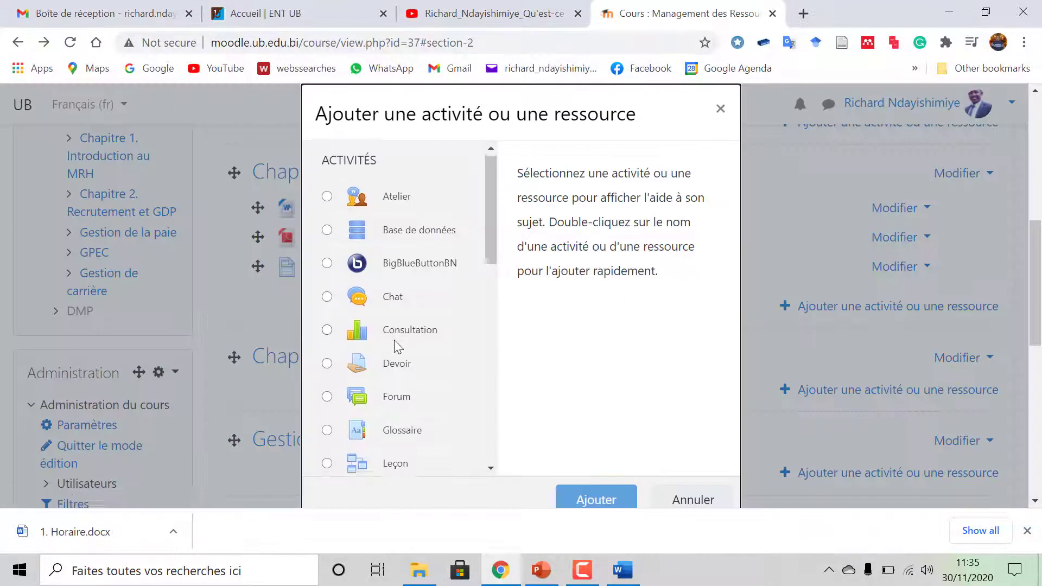
scroll(395, 358, "down", 6)
scroll(396, 369, "down", 3)
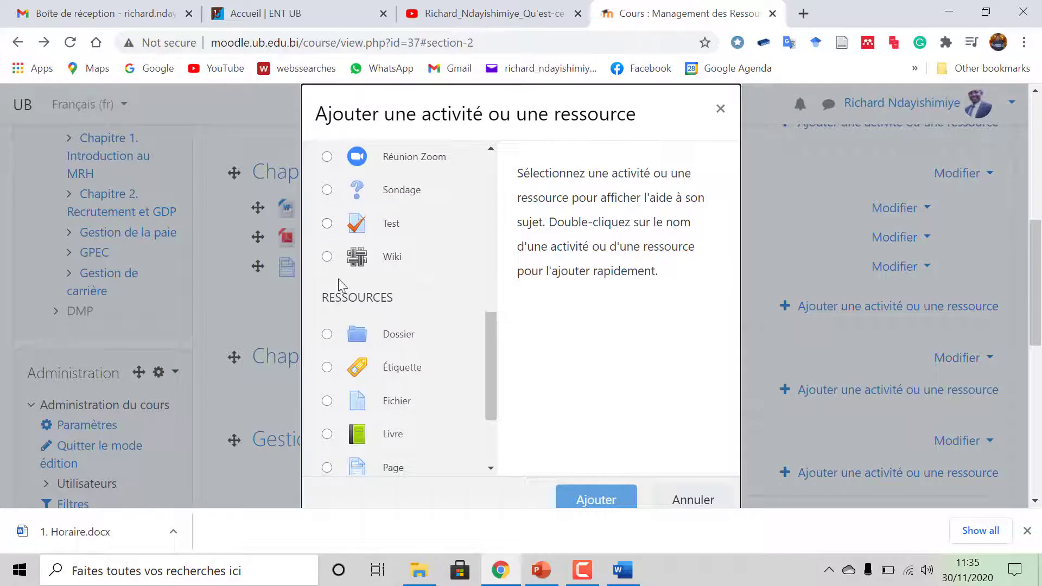
scroll(380, 418, "down", 3)
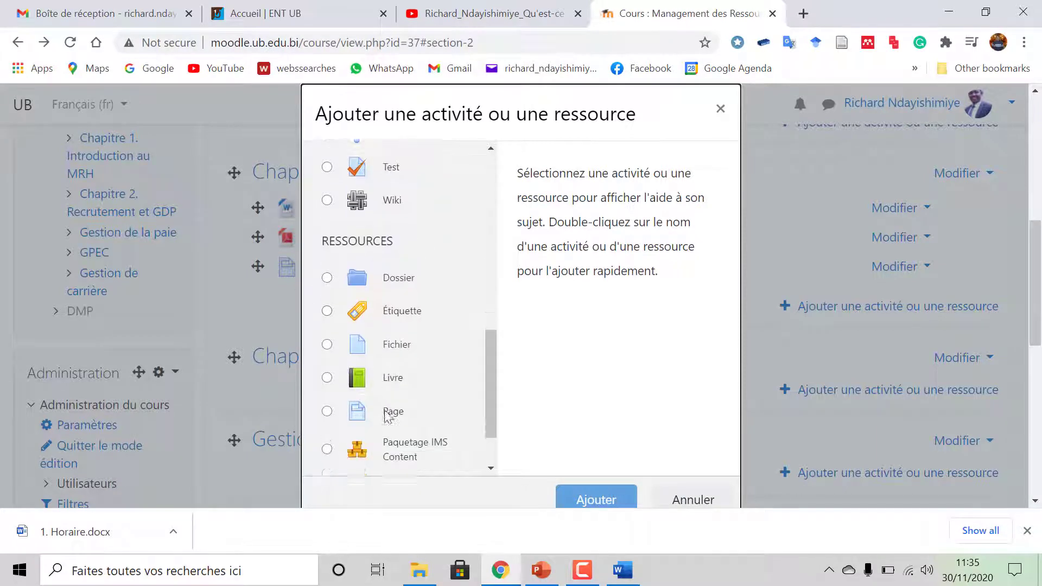
left_click(327, 386)
scroll(543, 445, "down", 3)
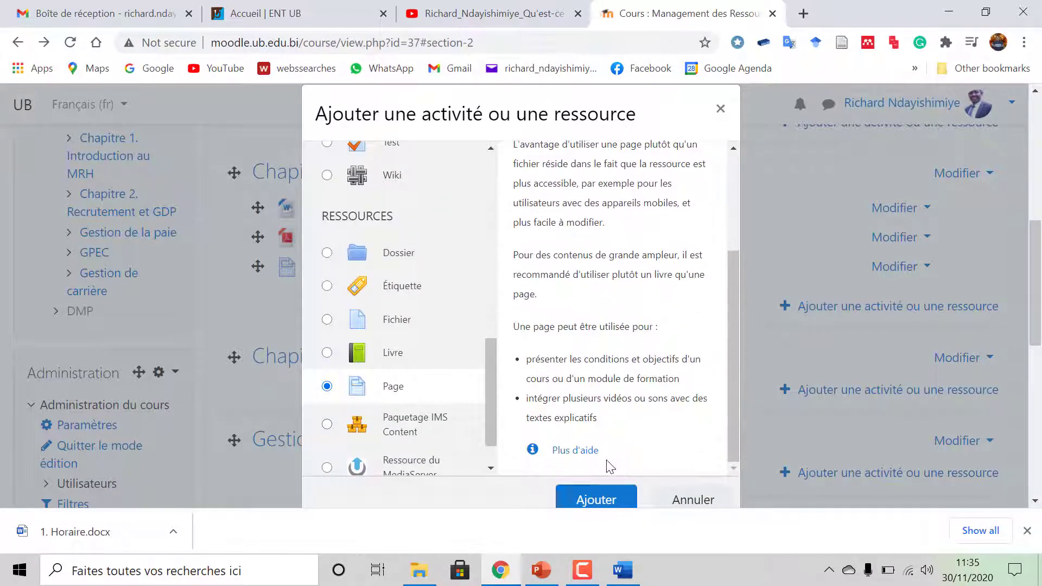
left_click(604, 497)
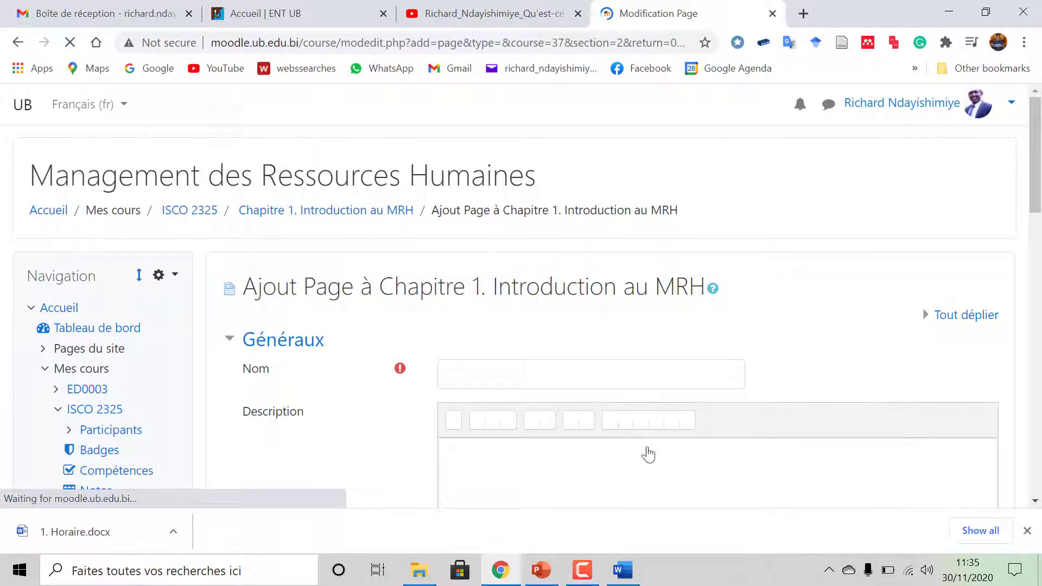
- Name the new Page resource "Vidéo de la leçon Chapitre 1"
scroll(676, 461, "down", 1)
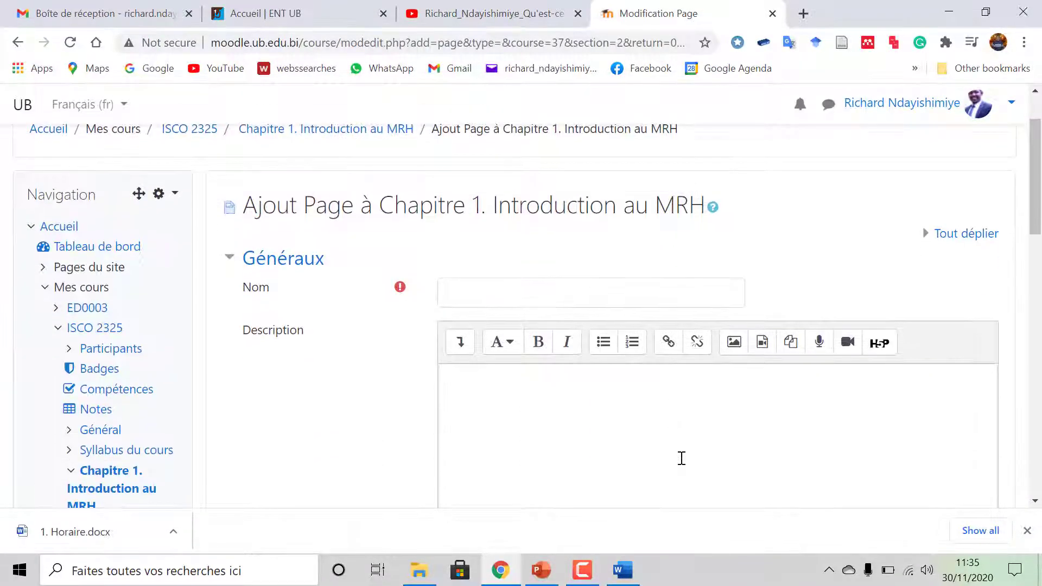
left_click(526, 298)
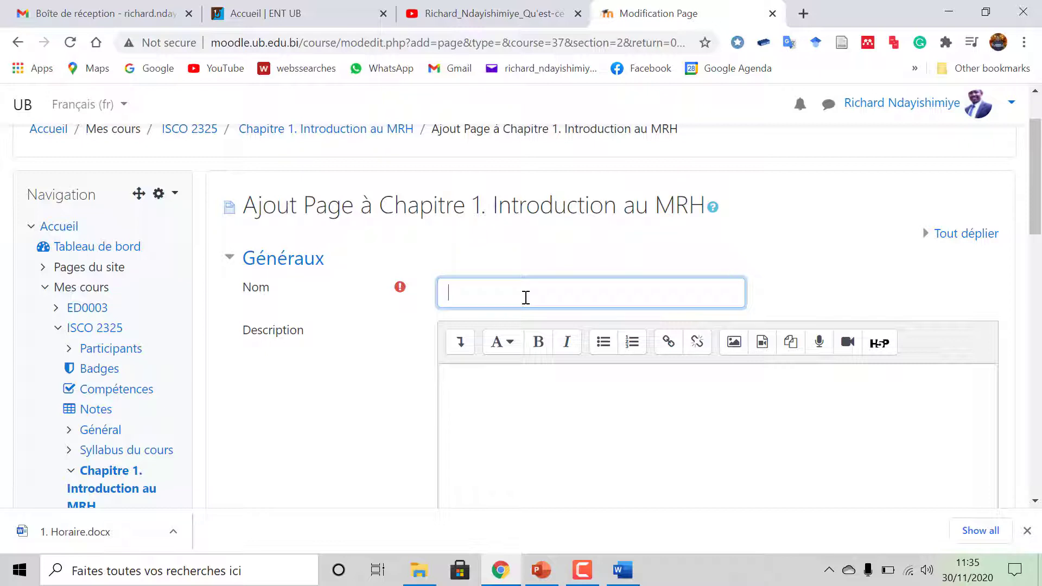
type("Vidéo de la ")
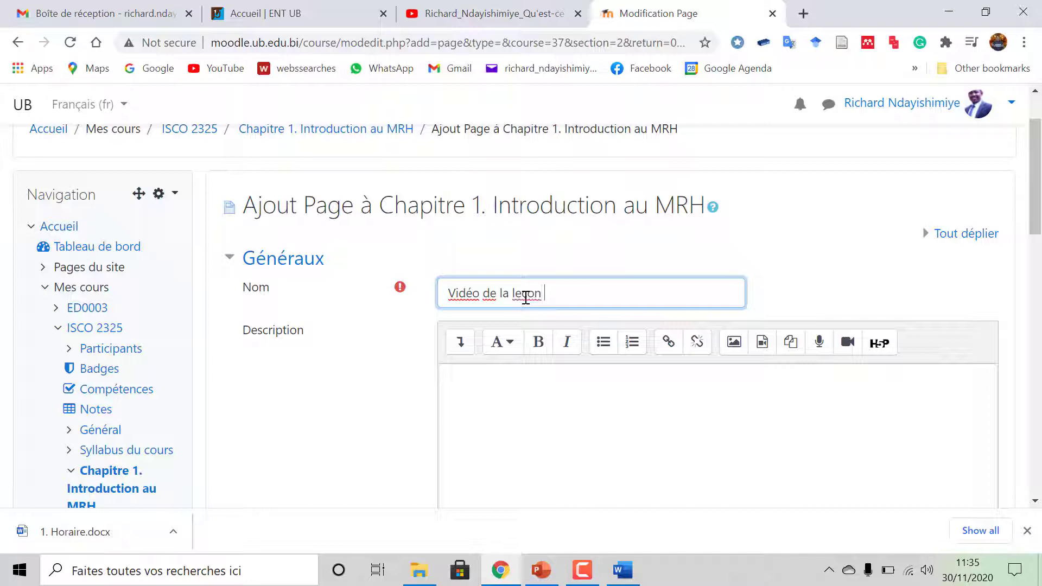
type("leçon Chapitre 1")
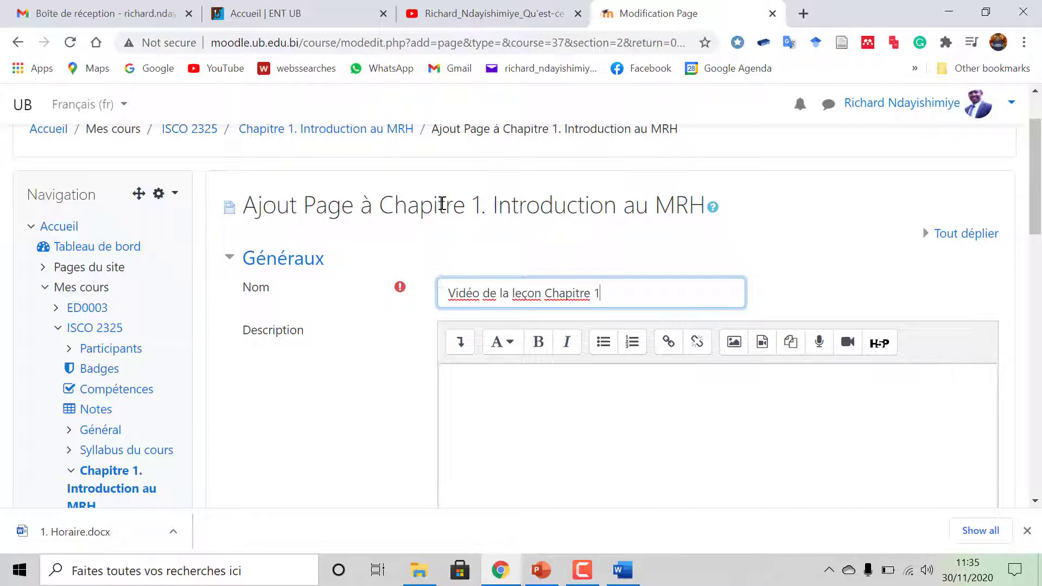
- Enter "Pour visualiser la vidéo de la leçon, veuillez cliquer ci bas" as the page content
scroll(551, 345, "down", 1)
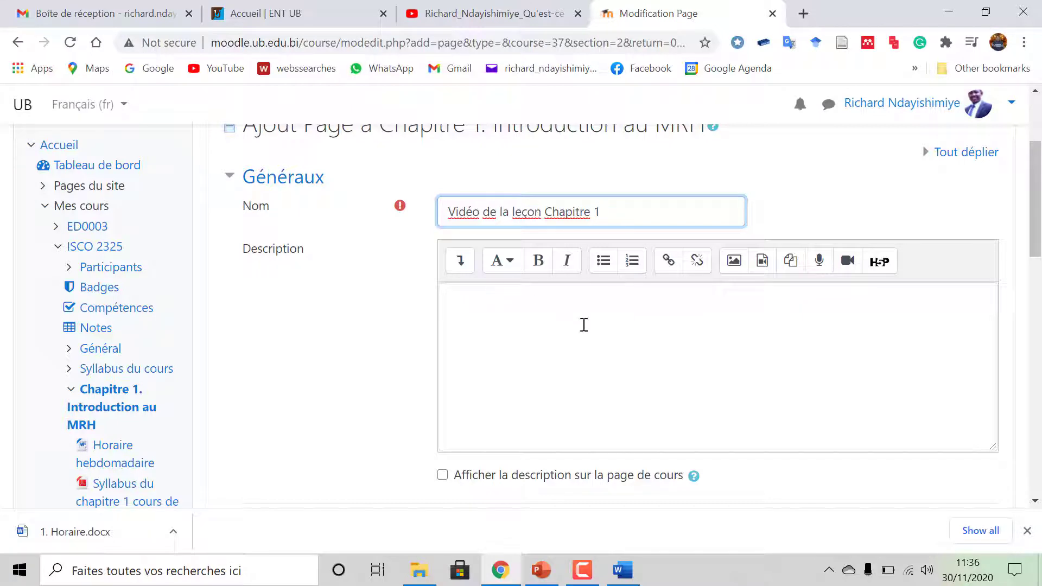
scroll(521, 314, "down", 2)
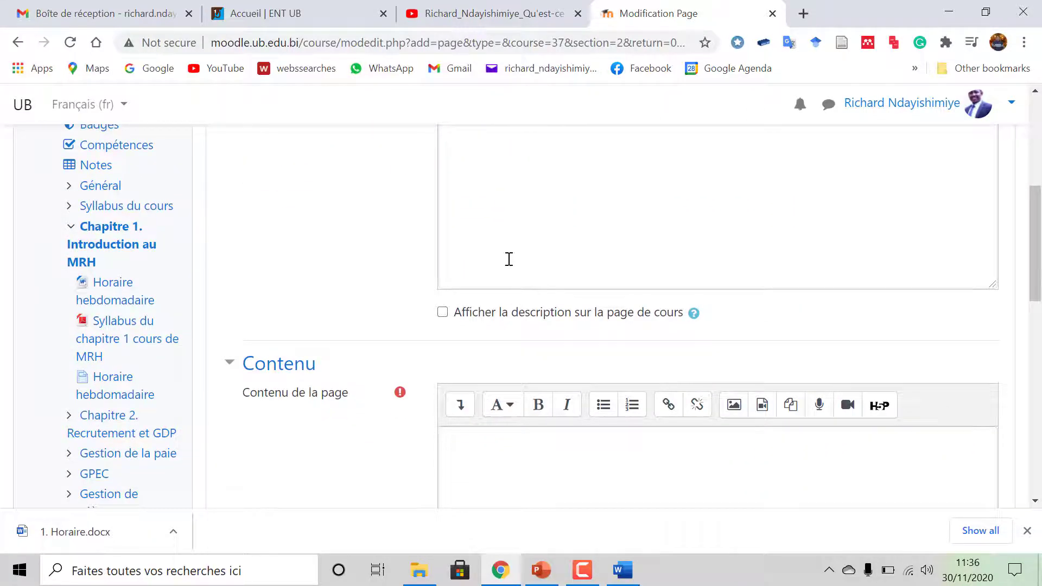
scroll(509, 260, "up", 3)
scroll(494, 384, "down", 3)
scroll(522, 387, "down", 3)
scroll(507, 332, "up", 2)
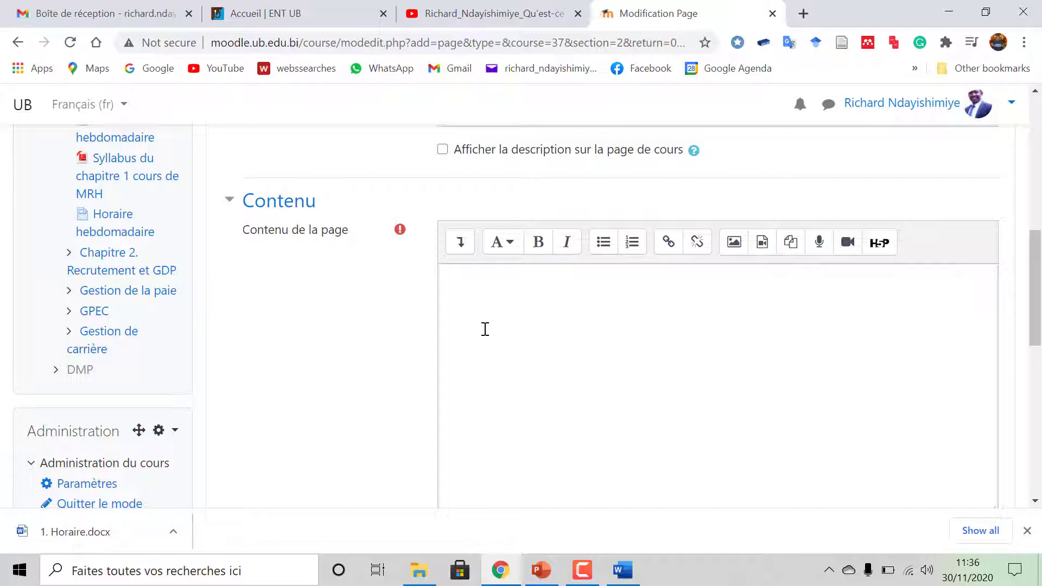
left_click(491, 10)
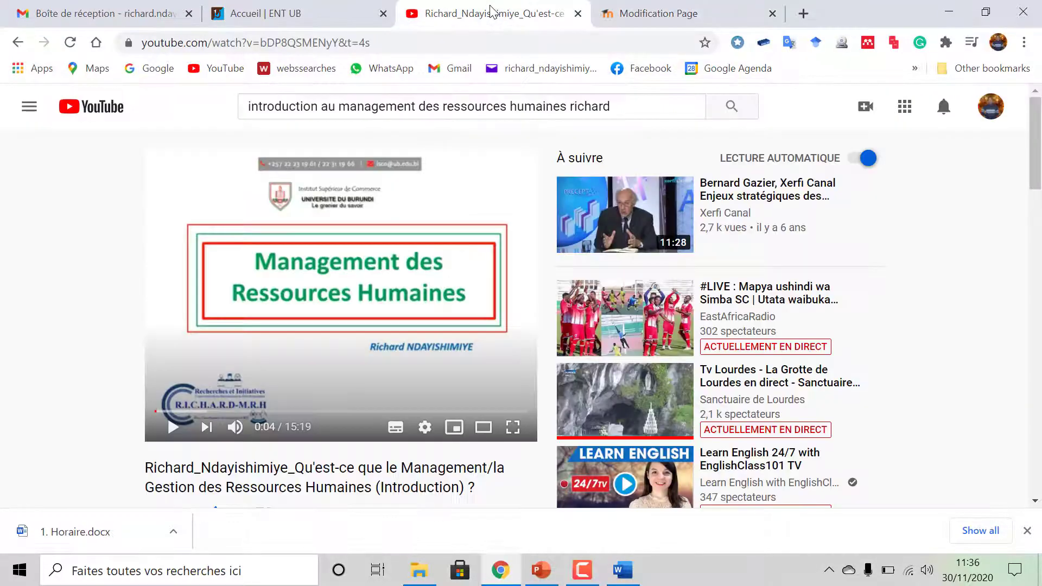
left_click(646, 12)
left_click(475, 289)
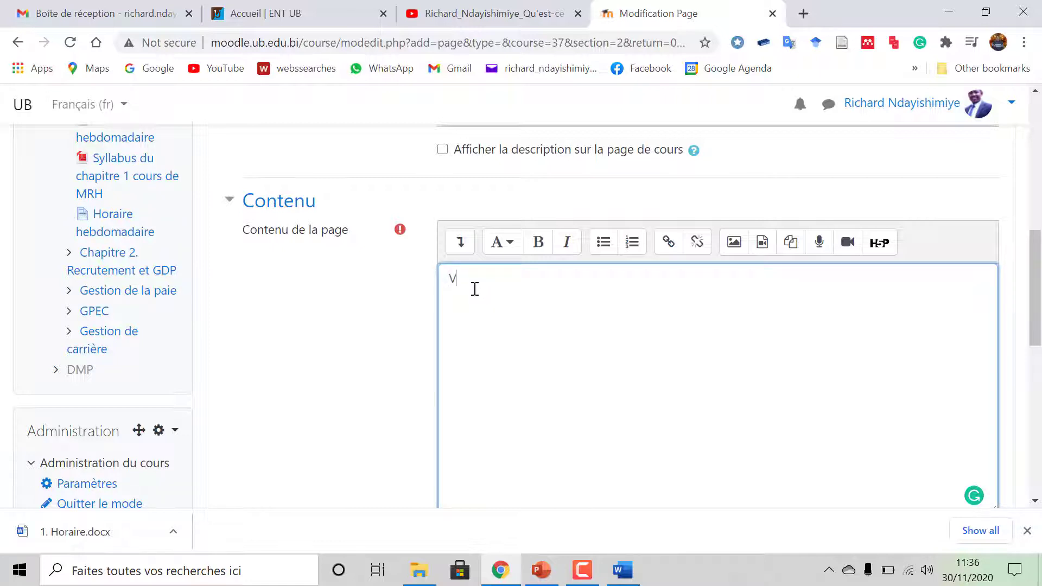
type("Pour visualiser la vidéo")
type("de ")
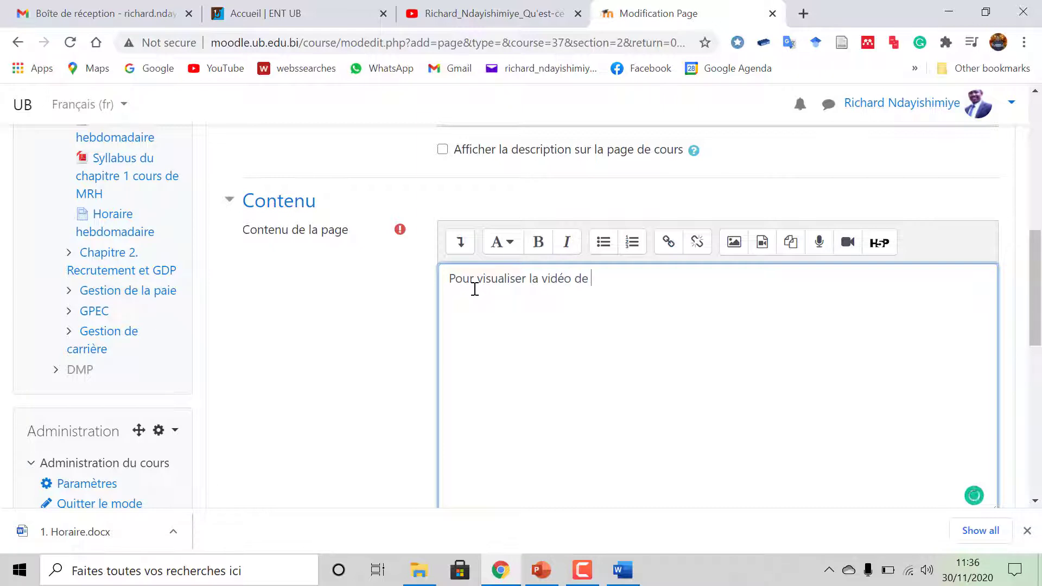
type("la leçon , veuillez c")
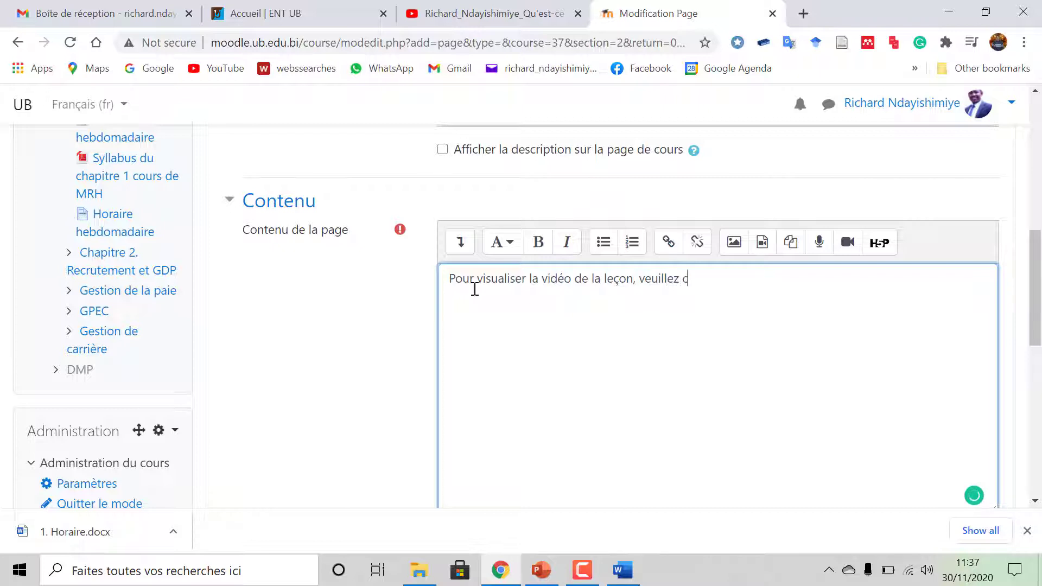
type("liquer ci bas")
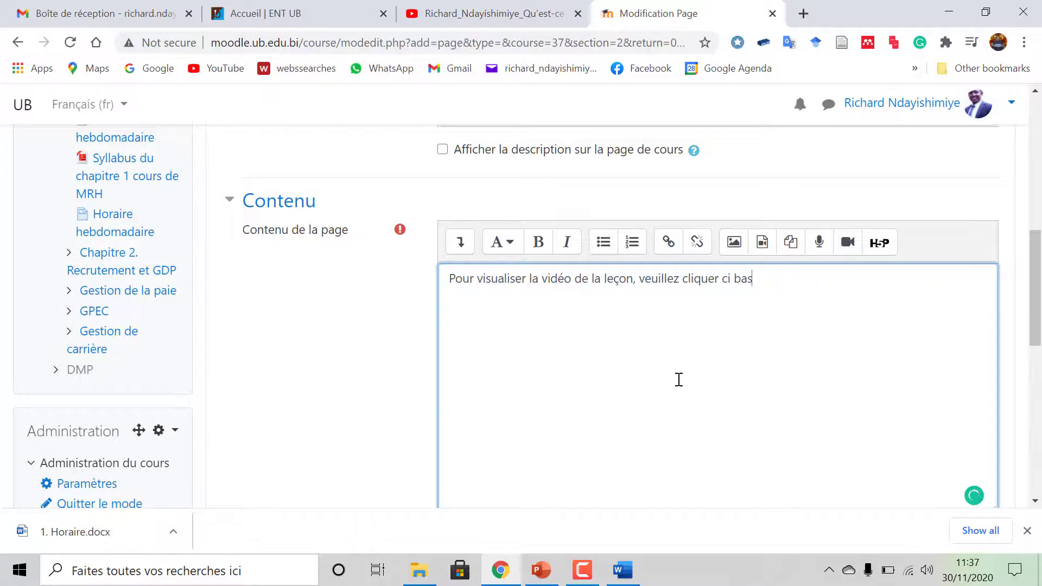
- Return to the introductory Management des Ressources Humaines video on YouTube and open its sharing options
left_click(449, 13)
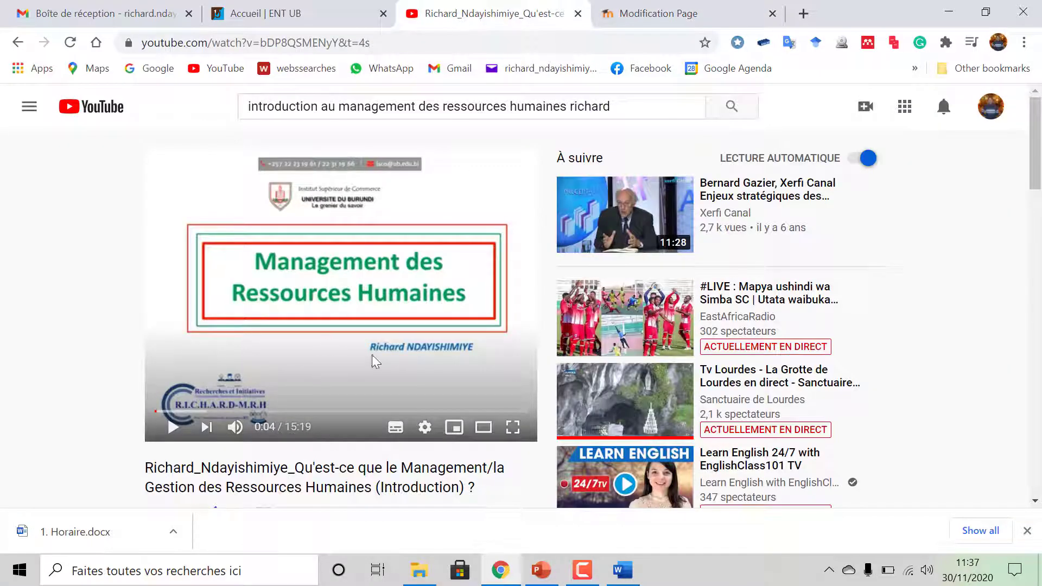
scroll(333, 288, "down", 3)
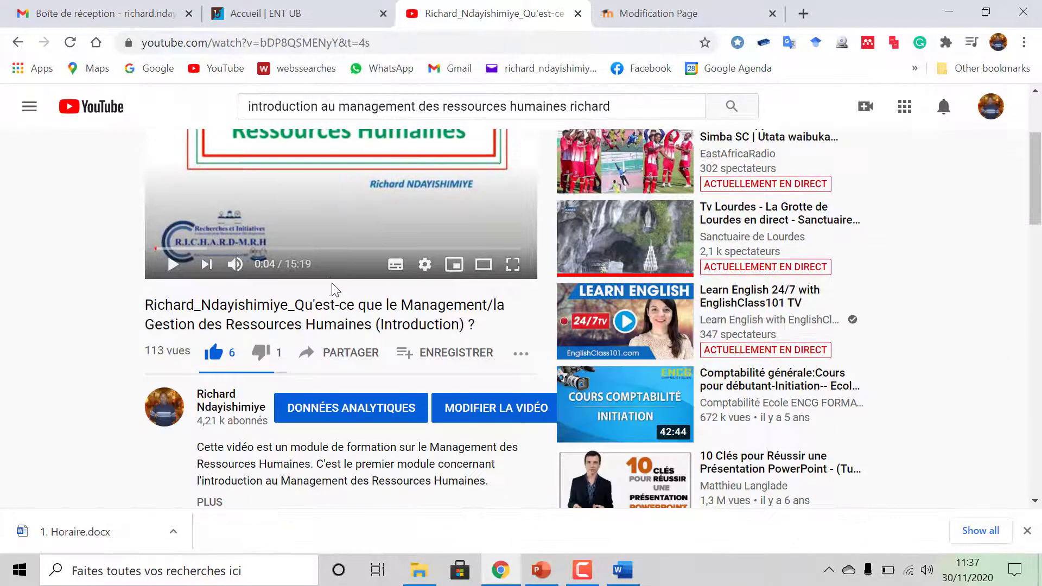
scroll(340, 278, "up", 3)
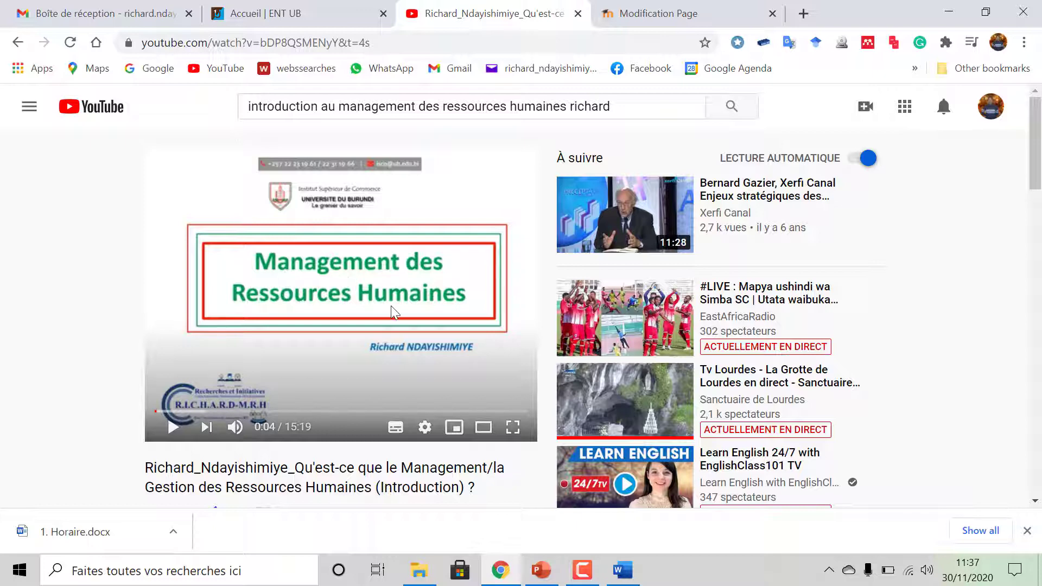
scroll(391, 305, "down", 1)
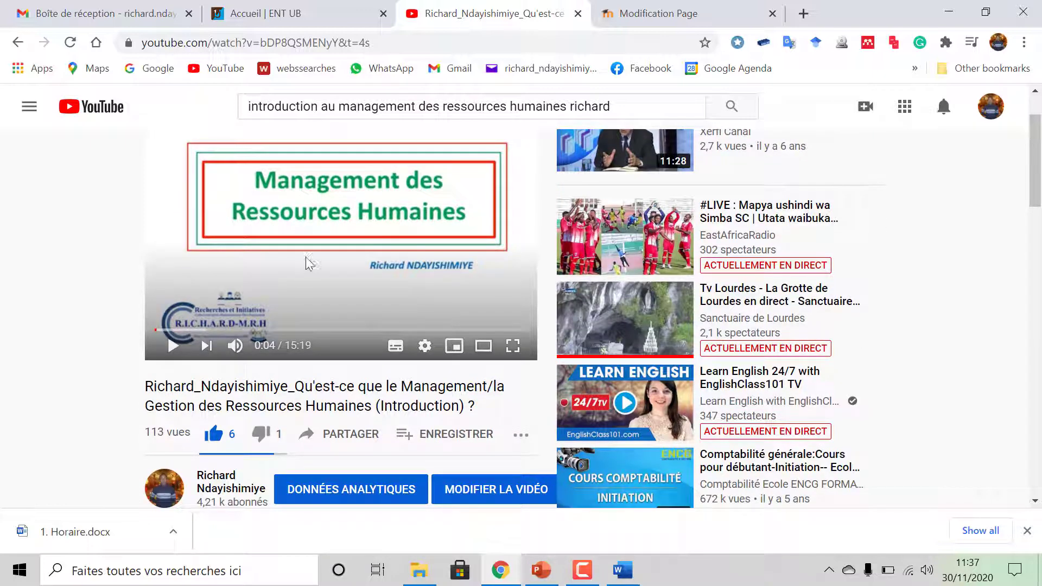
scroll(350, 311, "down", 1)
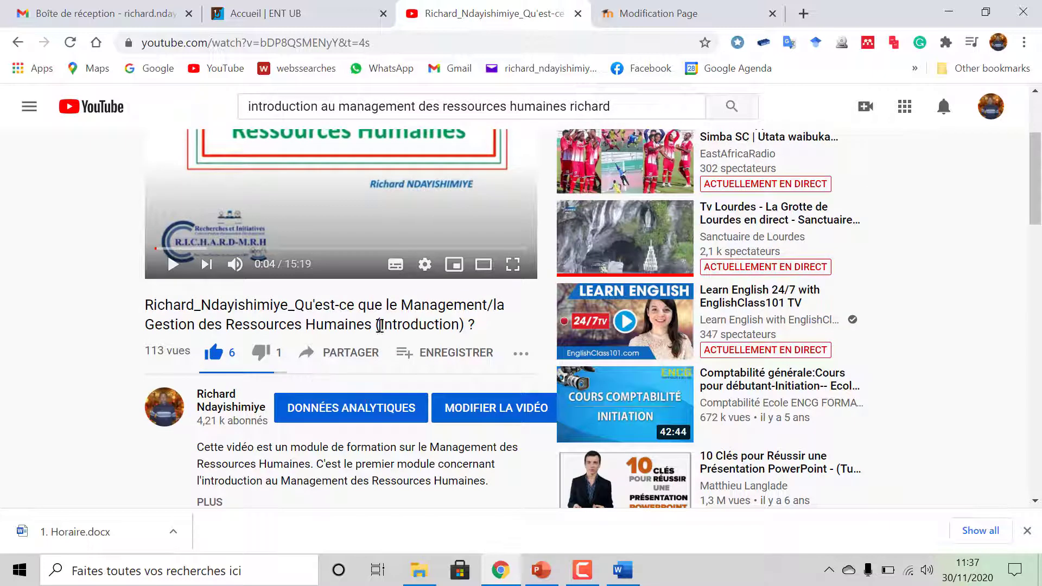
left_click(330, 358)
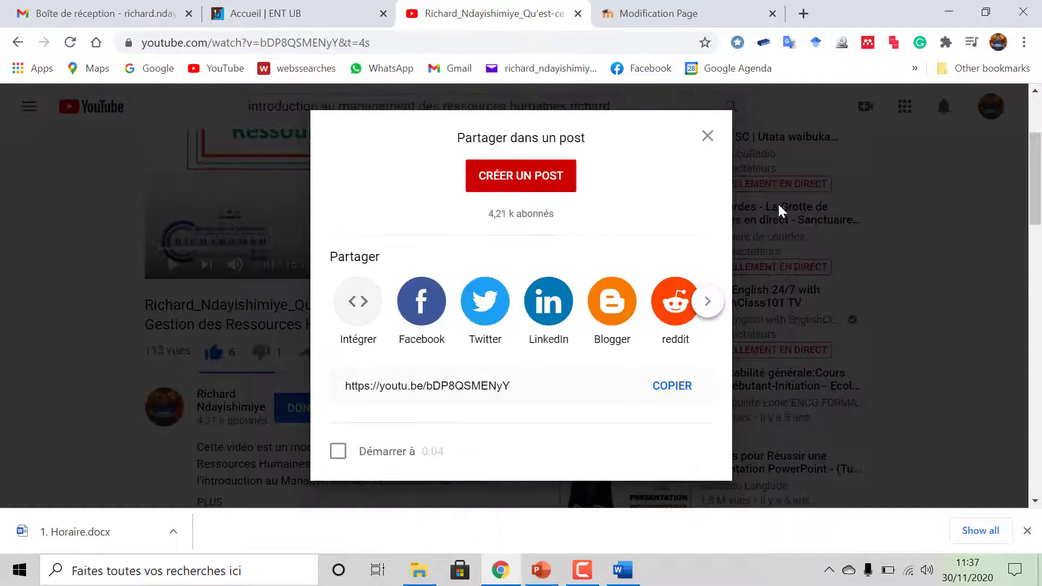
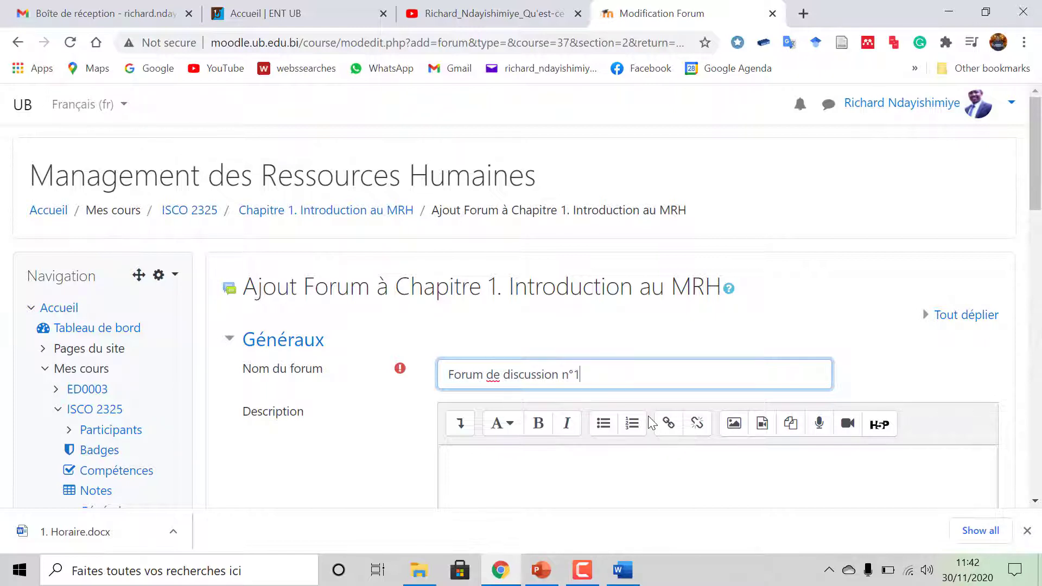
- Switch to File Explorer and open the "1. Discussion forum" document from the Activités folder of Package 2 in Word
scroll(766, 401, "down", 1)
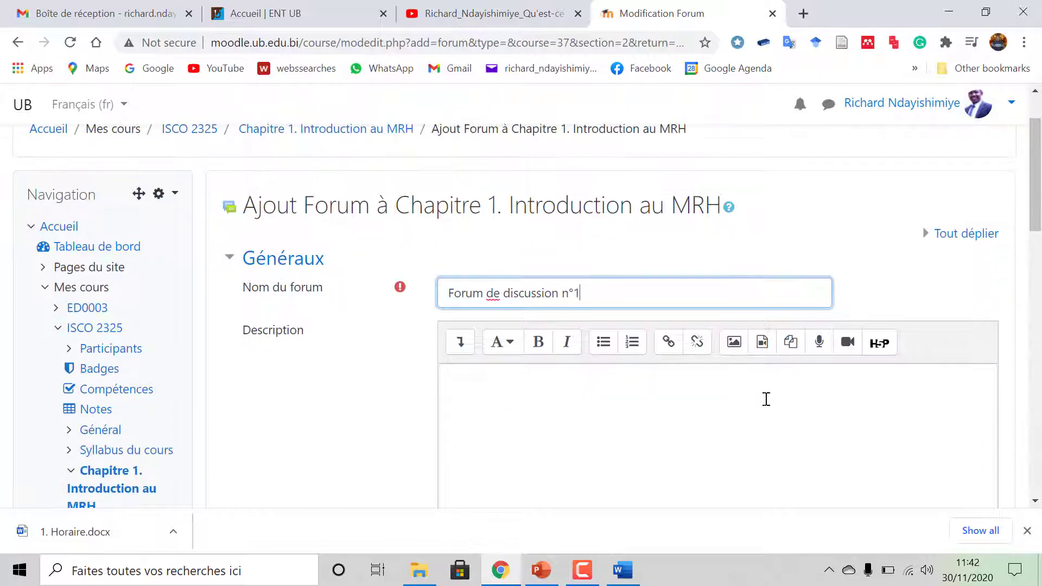
scroll(649, 401, "down", 3)
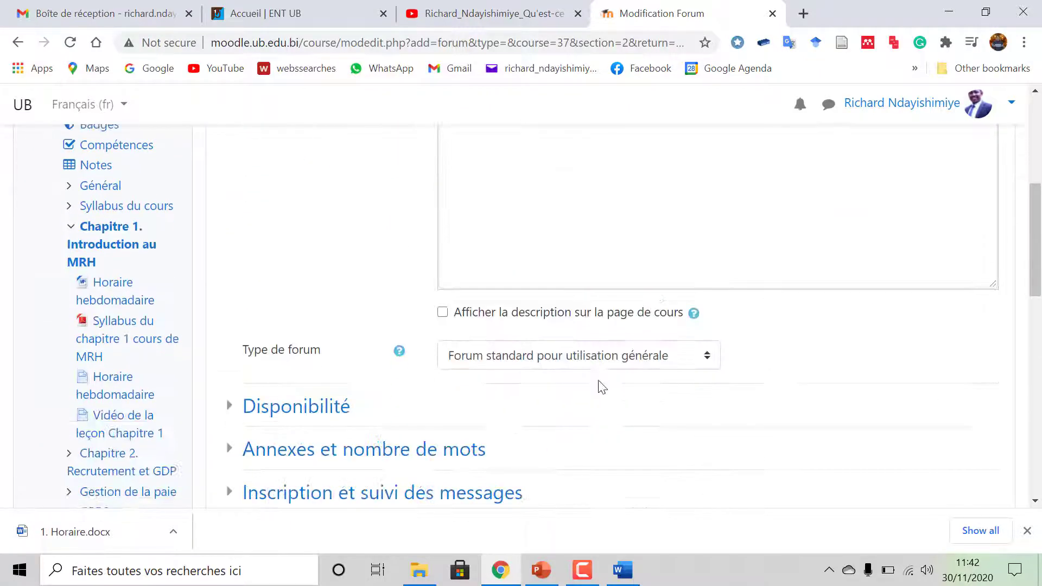
scroll(605, 386, "up", 3)
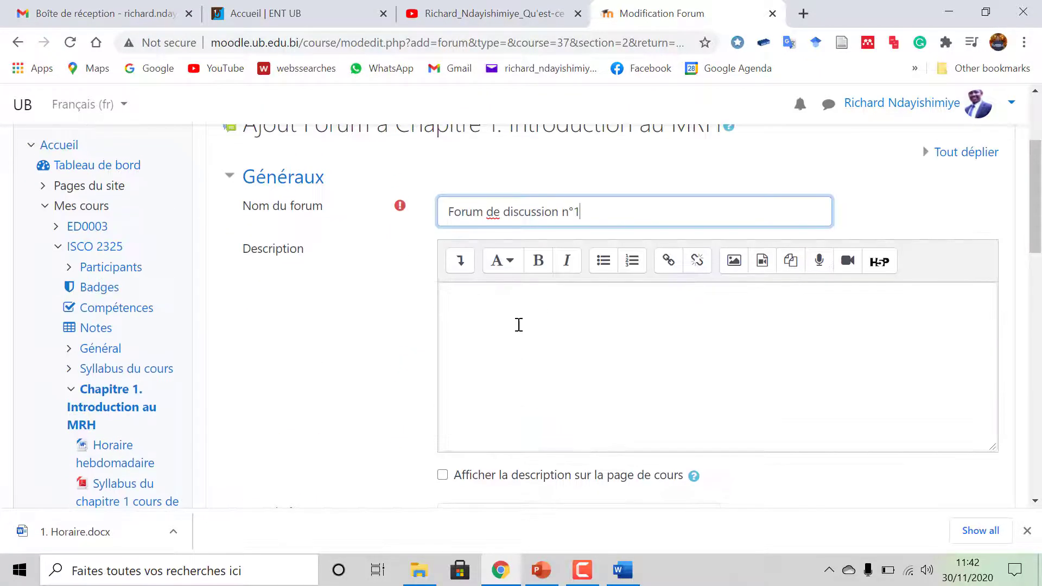
left_click(486, 293)
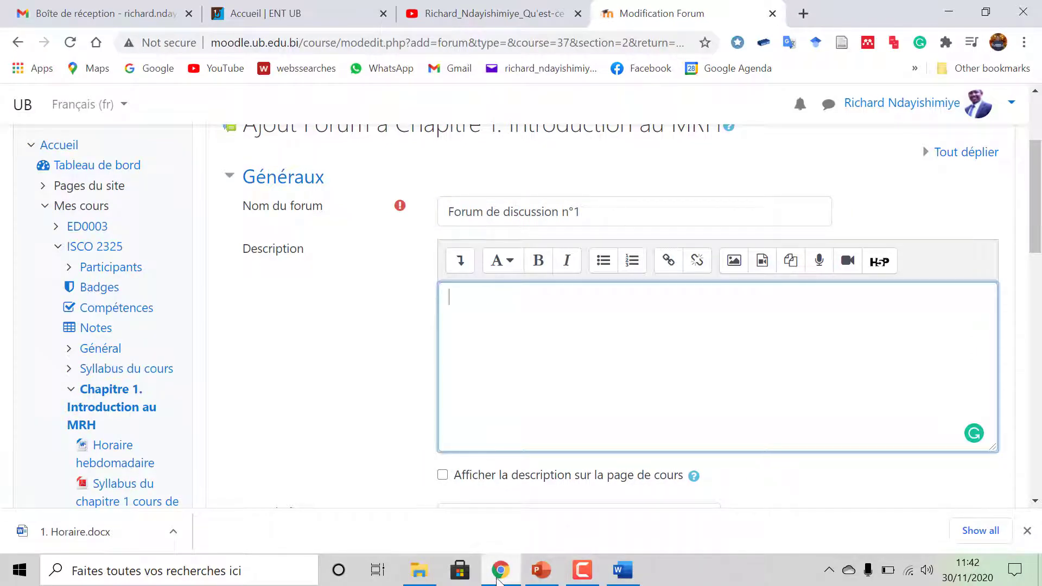
left_click(419, 570)
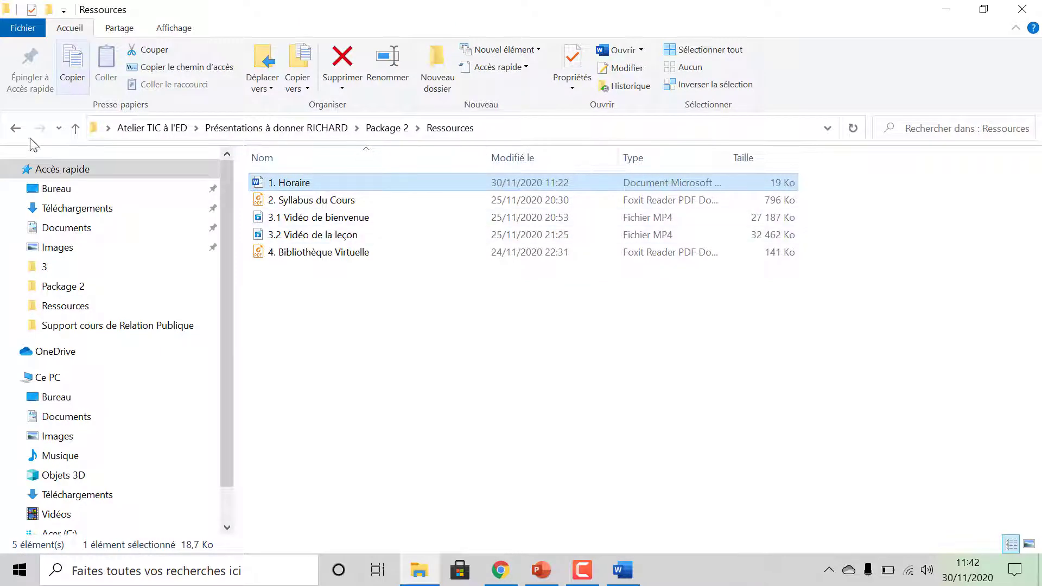
left_click(15, 128)
double_click(302, 183)
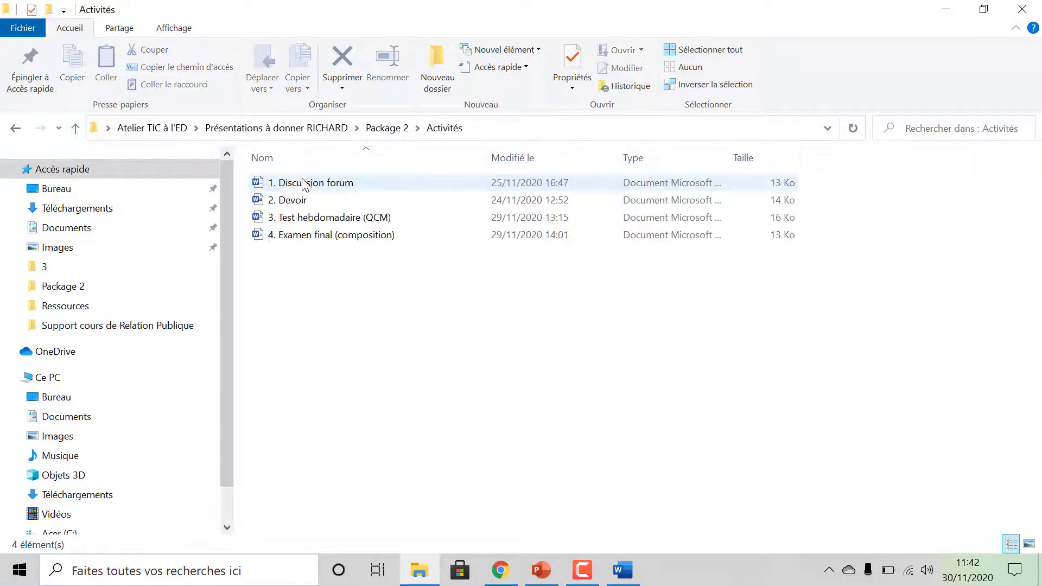
double_click(327, 184)
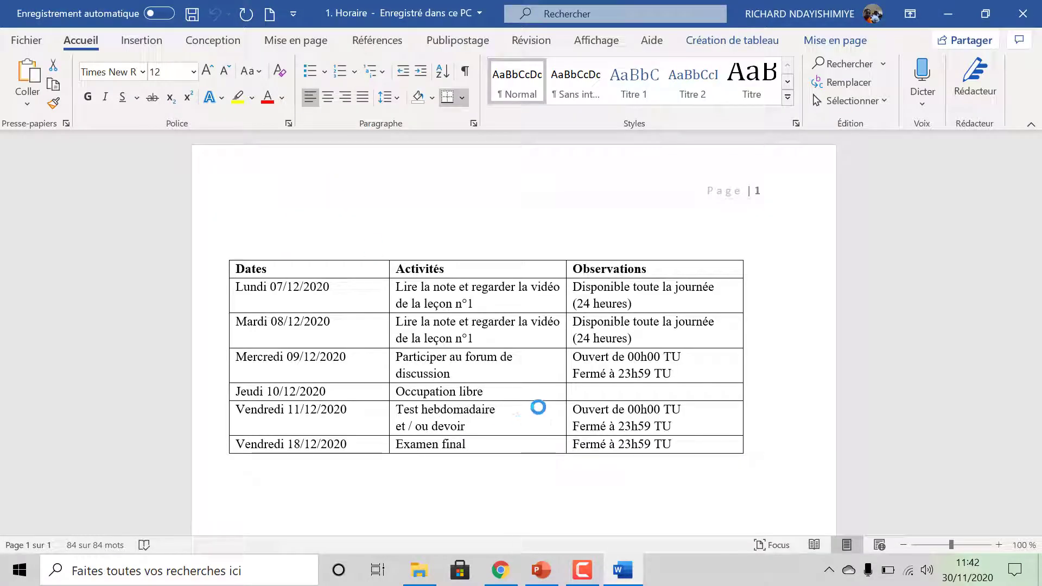
scroll(472, 350, "down", 1)
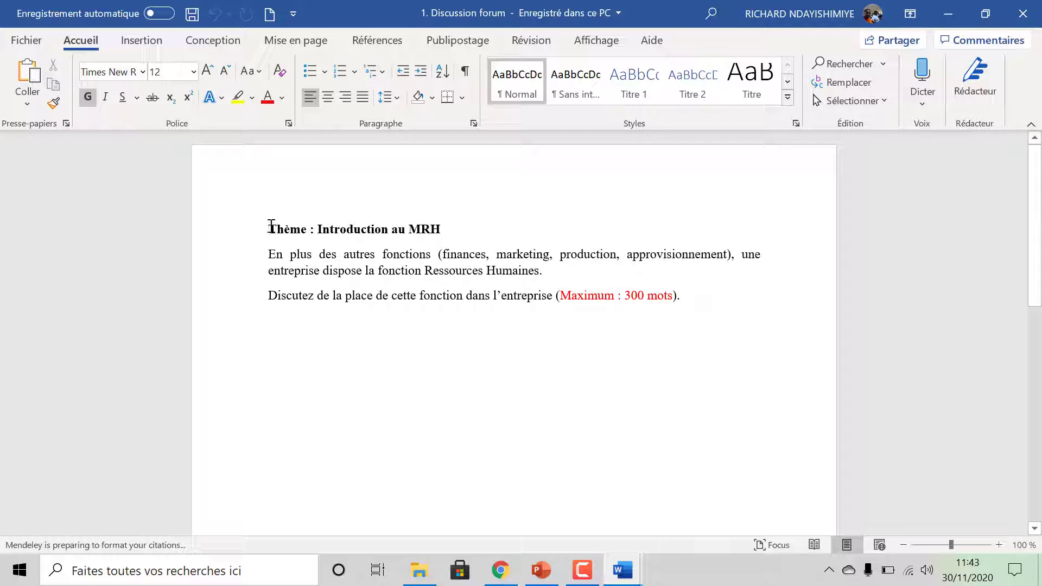
- Copy the whole discussion text on "Introduction au MRH" and paste it into the Moodle forum's description in Chrome
left_click_drag(269, 228, 685, 297)
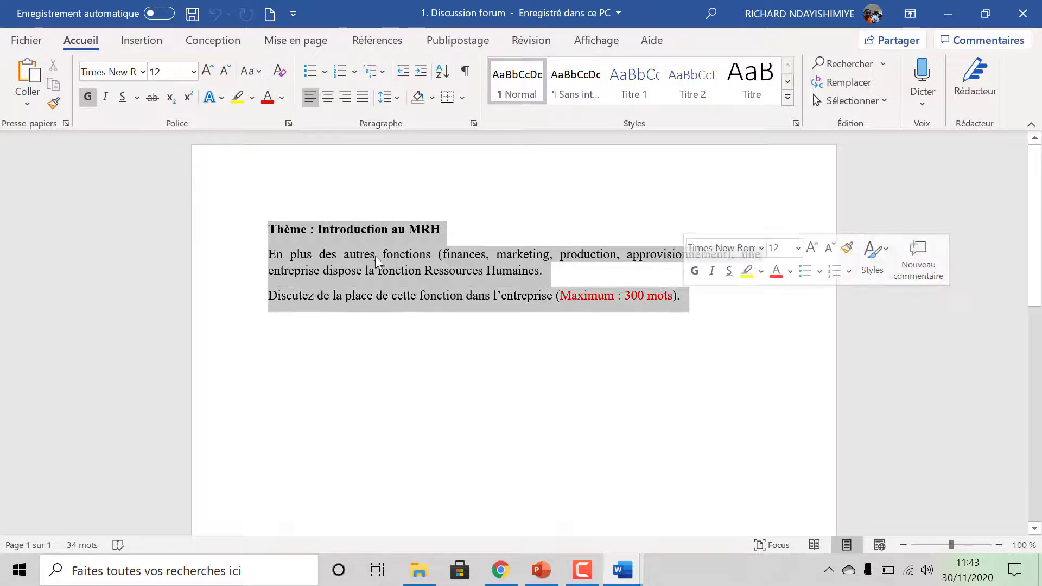
right_click(352, 251)
left_click(412, 288)
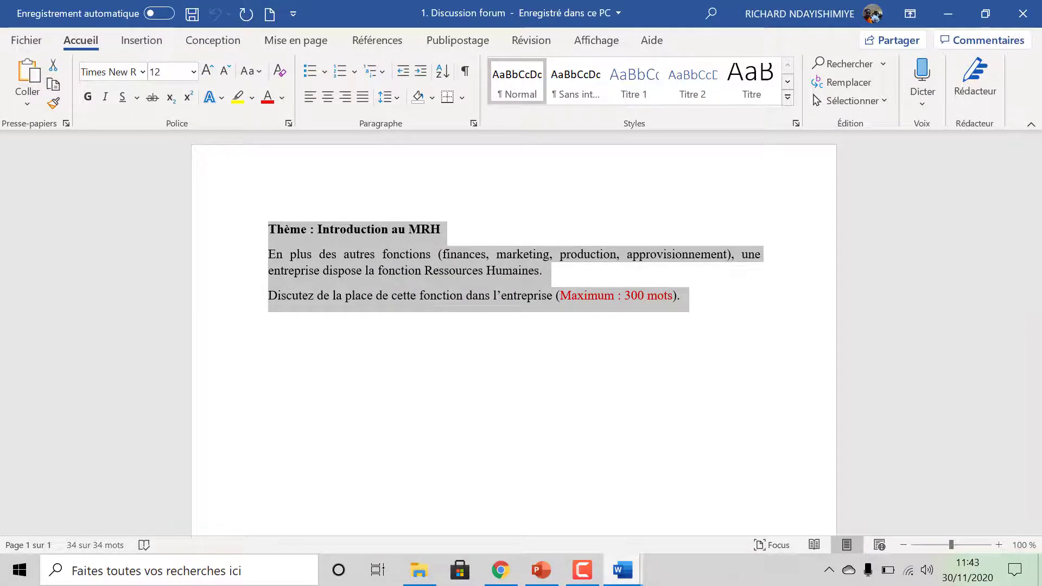
left_click(501, 570)
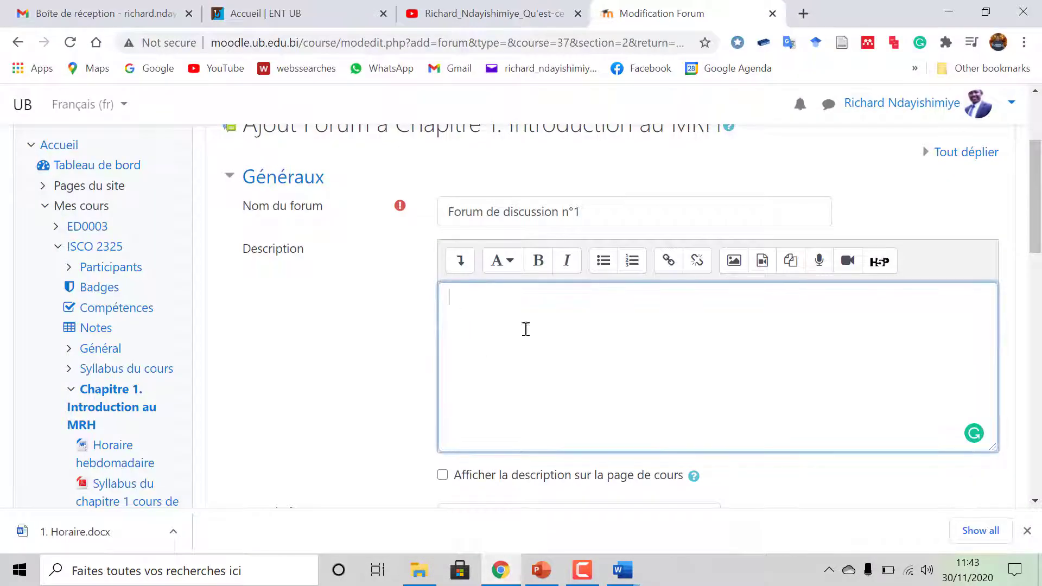
right_click(455, 298)
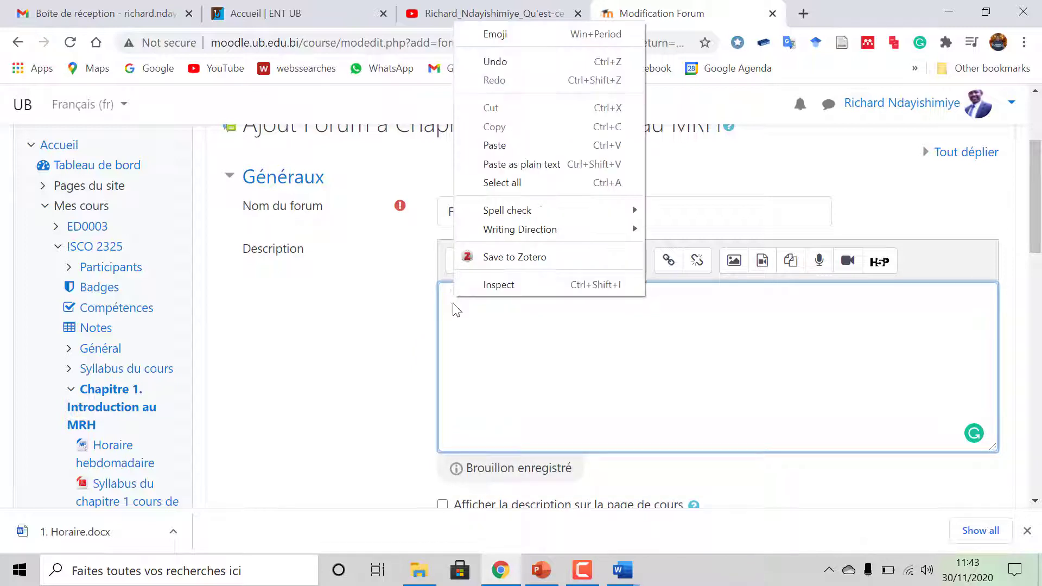
left_click(516, 144)
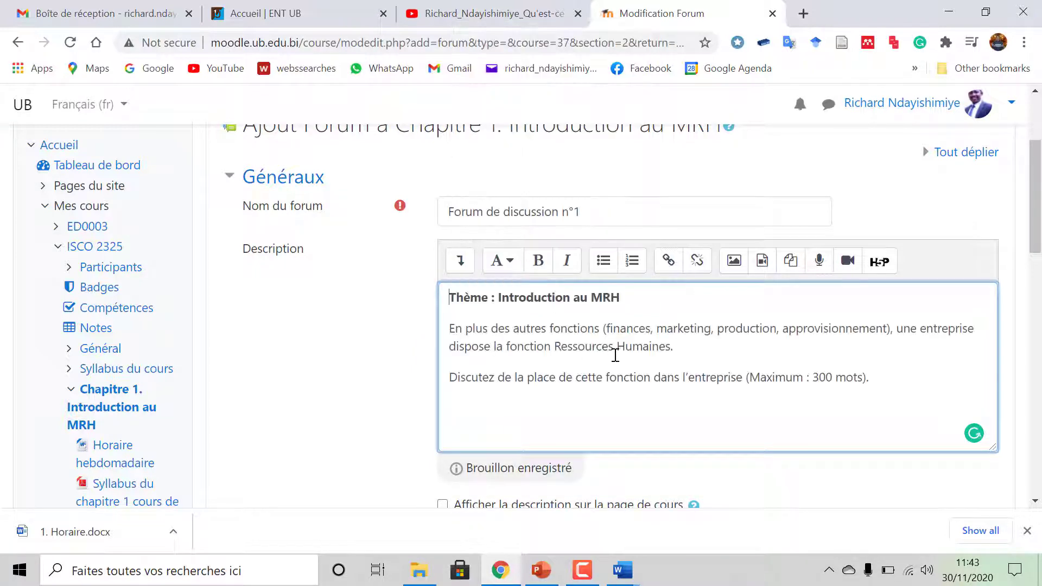
- Set the forum's description to display on the course page, keeping the type "Forum standard pour utilisation générale"
scroll(586, 391, "down", 1)
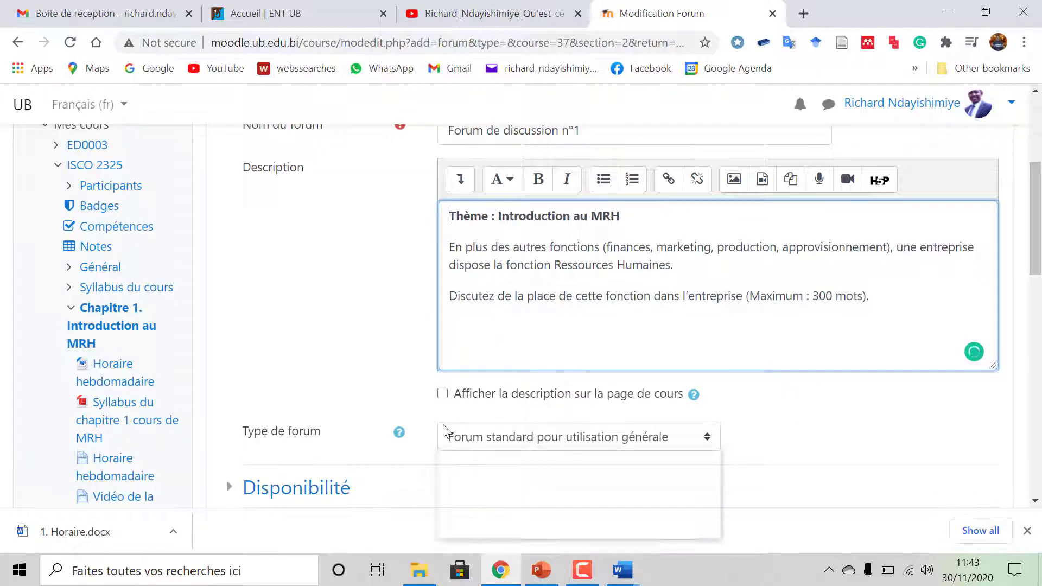
left_click(443, 428)
left_click(443, 394)
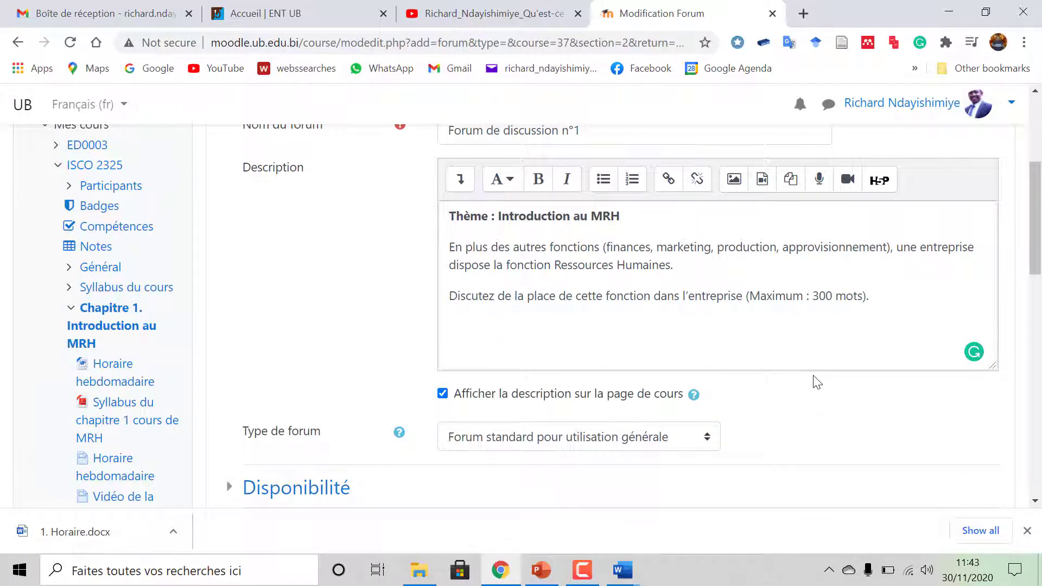
scroll(816, 377, "up", 1)
scroll(820, 376, "down", 2)
scroll(821, 376, "down", 5)
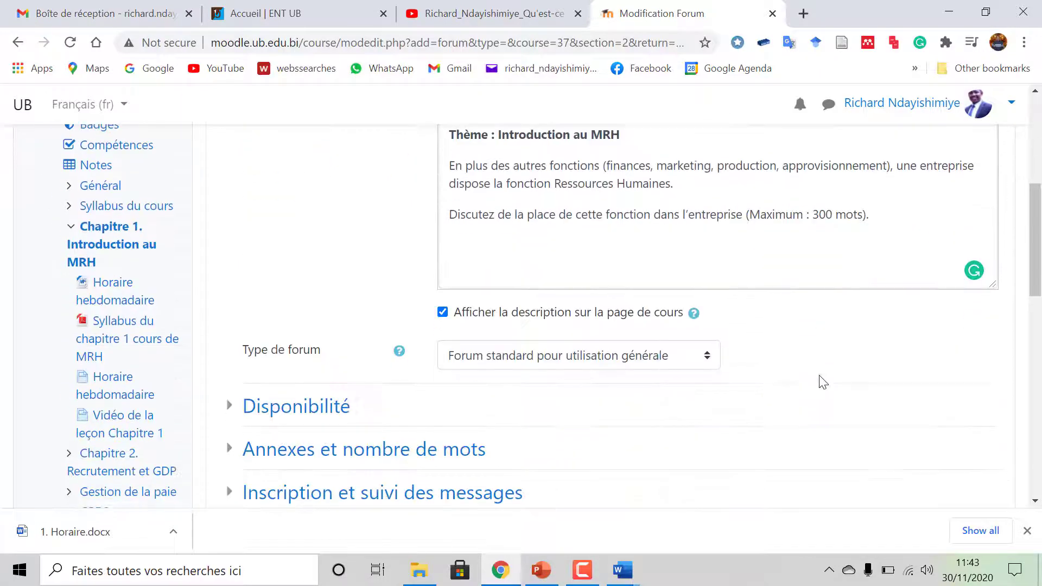
- Expand the forum's Disponibilité settings and enable both the Date de remise and the Date limite
scroll(822, 380, "up", 7)
scroll(477, 402, "down", 2)
scroll(489, 434, "down", 10)
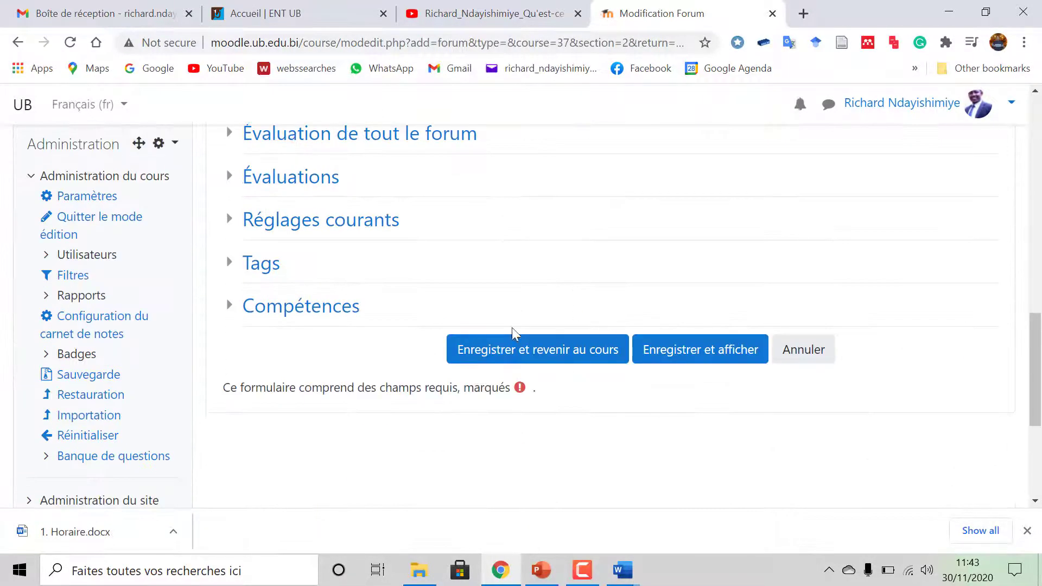
scroll(531, 328, "up", 5)
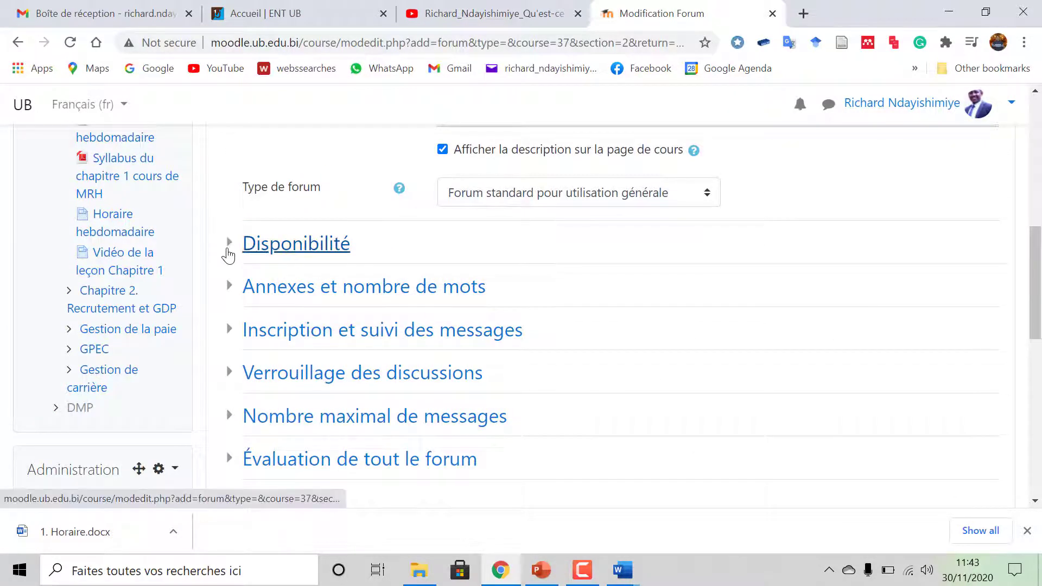
left_click(228, 248)
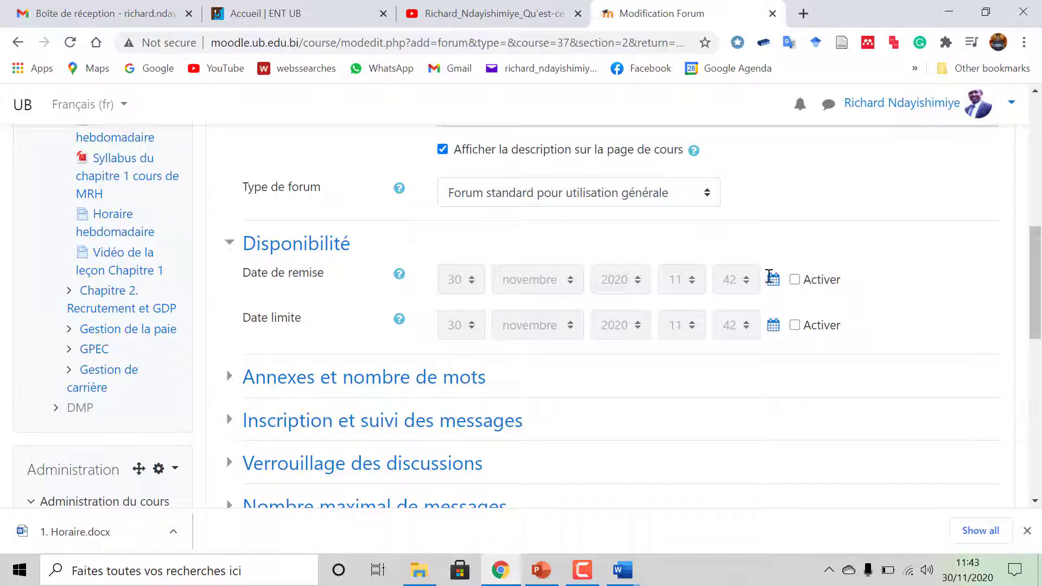
left_click(795, 281)
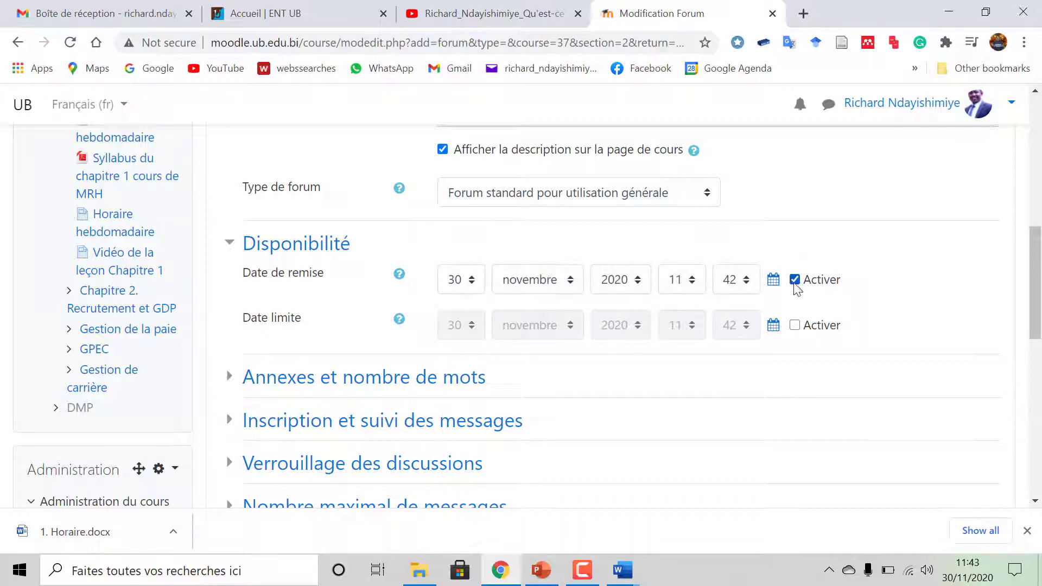
left_click(796, 326)
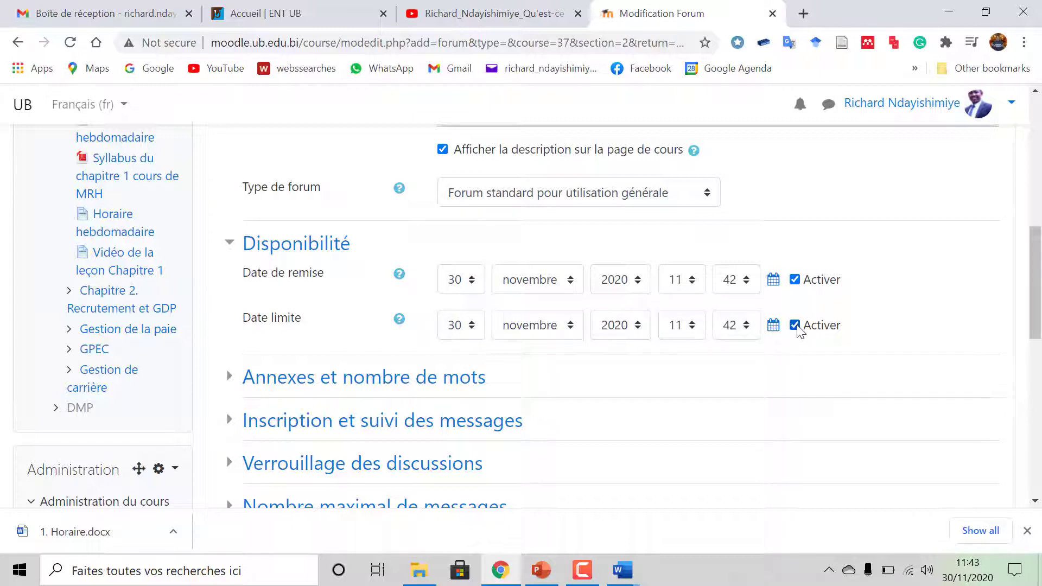
- Try 7 and 13 as the day of the Date de remise
left_click(473, 281)
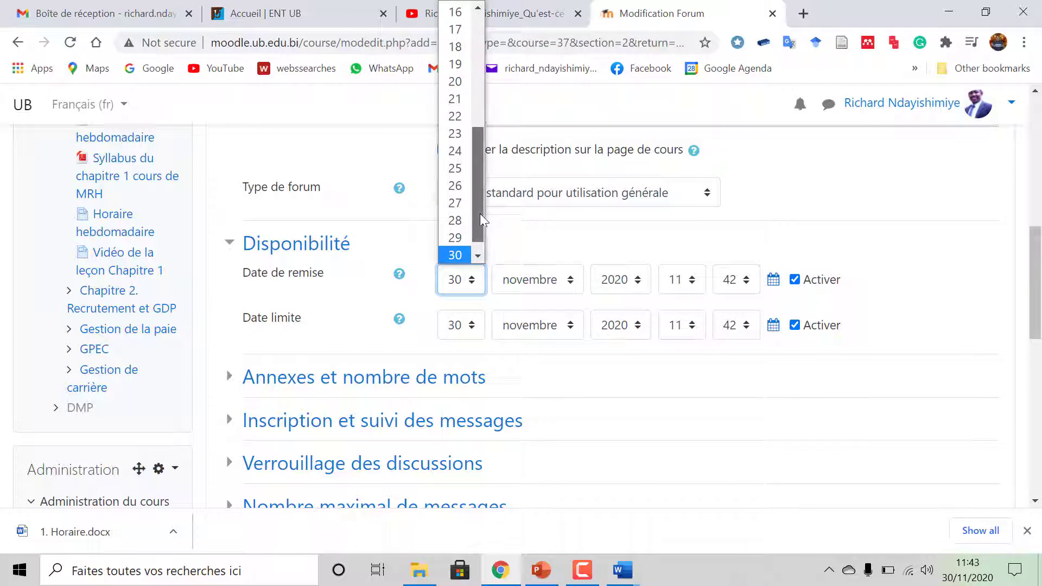
left_click_drag(480, 213, 456, 74)
left_click(456, 75)
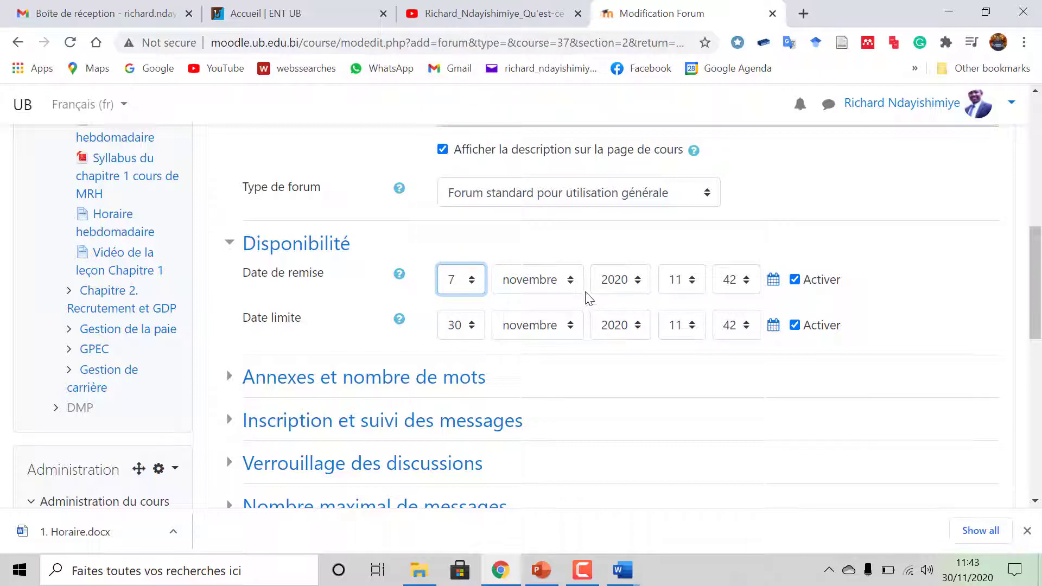
left_click(471, 280)
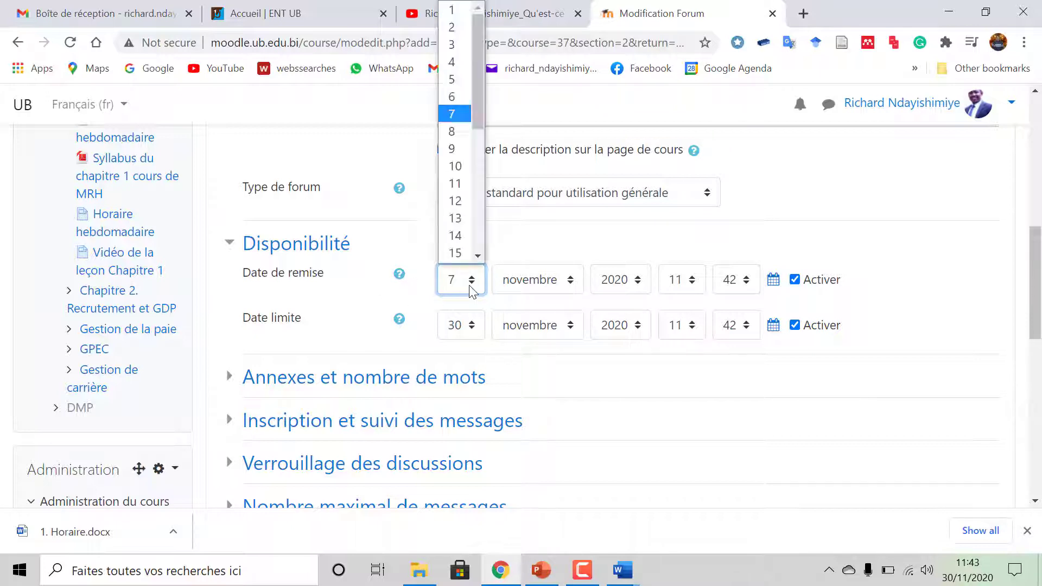
left_click(455, 218)
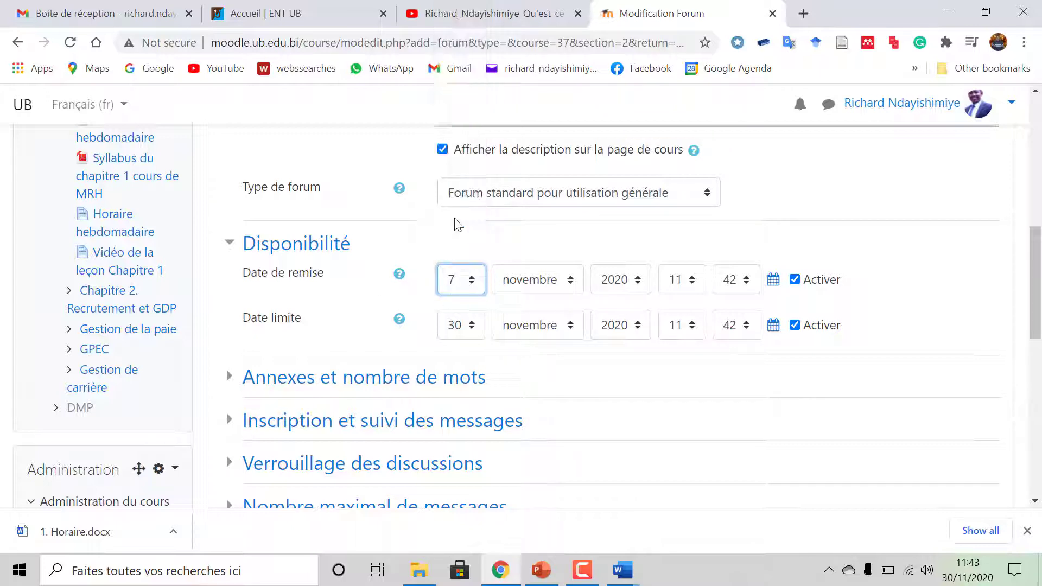
left_click(575, 288)
- Switch to the "1. Horaire" document in Word and look up the discussion forum's date and opening hours
left_click(623, 570)
left_click(598, 528)
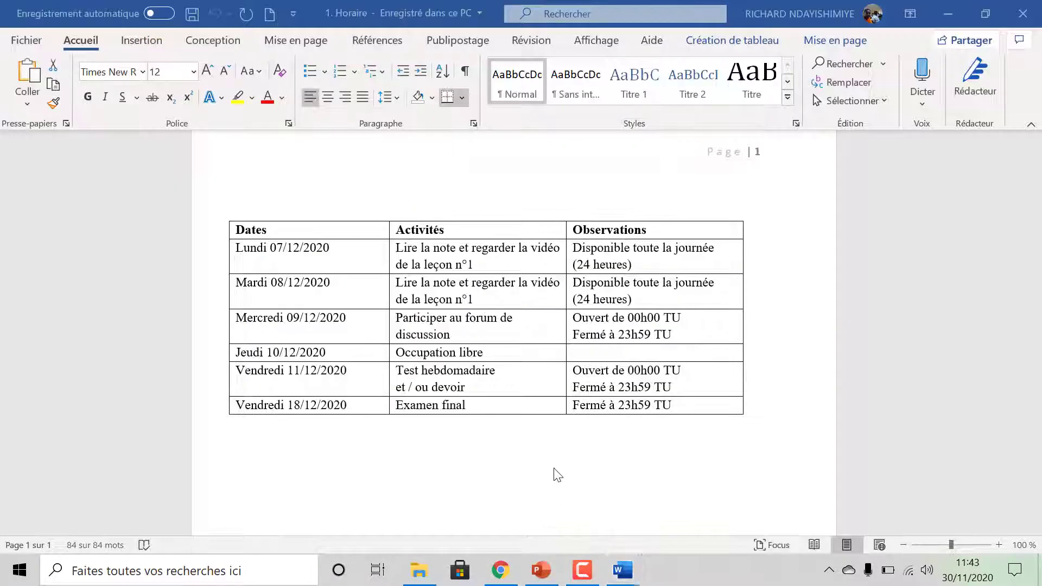
left_click(463, 333)
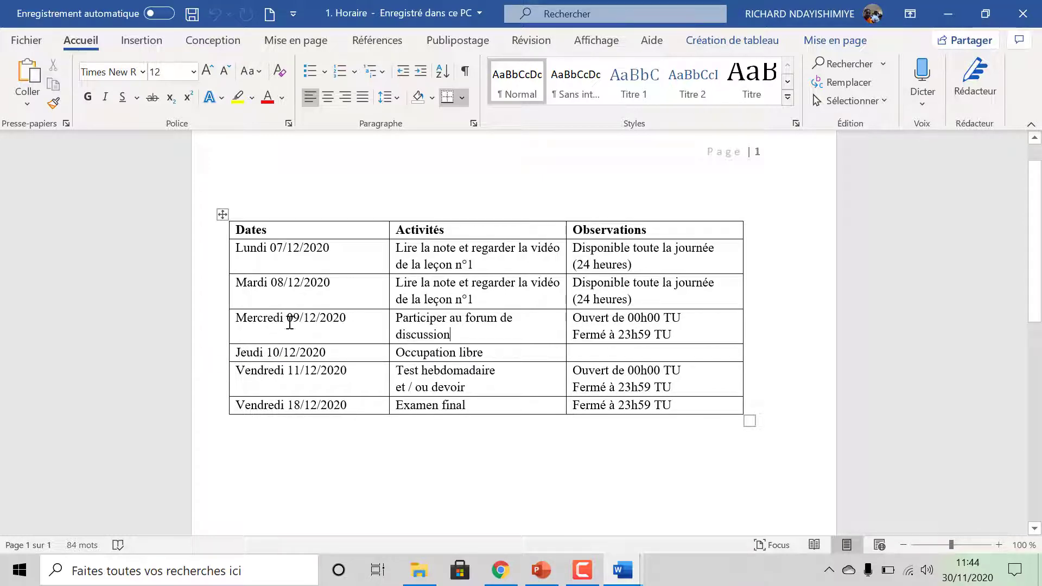
- Return to the Moodle forum form in Chrome and set the Date de remise to 9 décembre
left_click(510, 569)
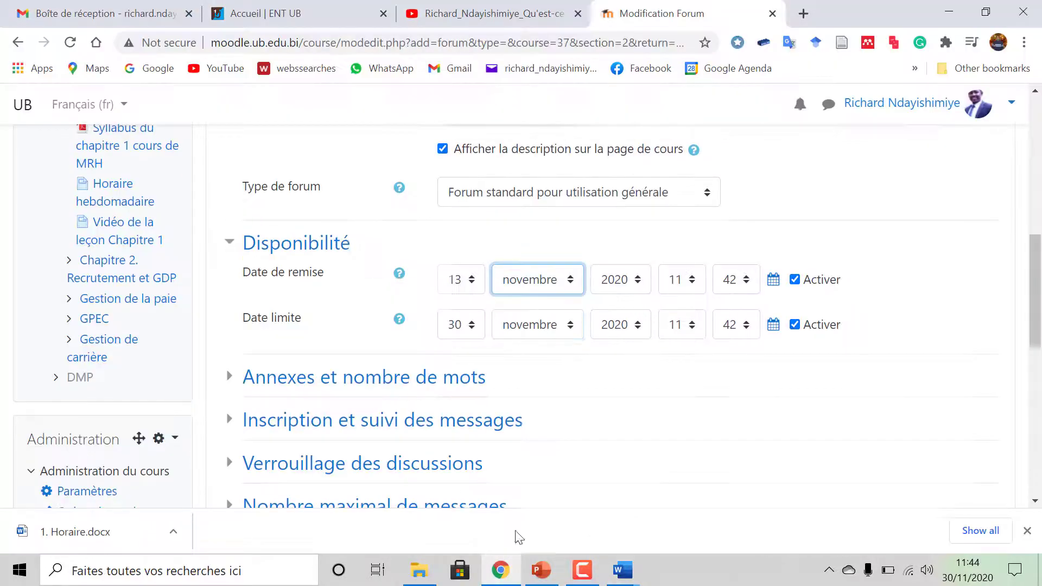
left_click(470, 282)
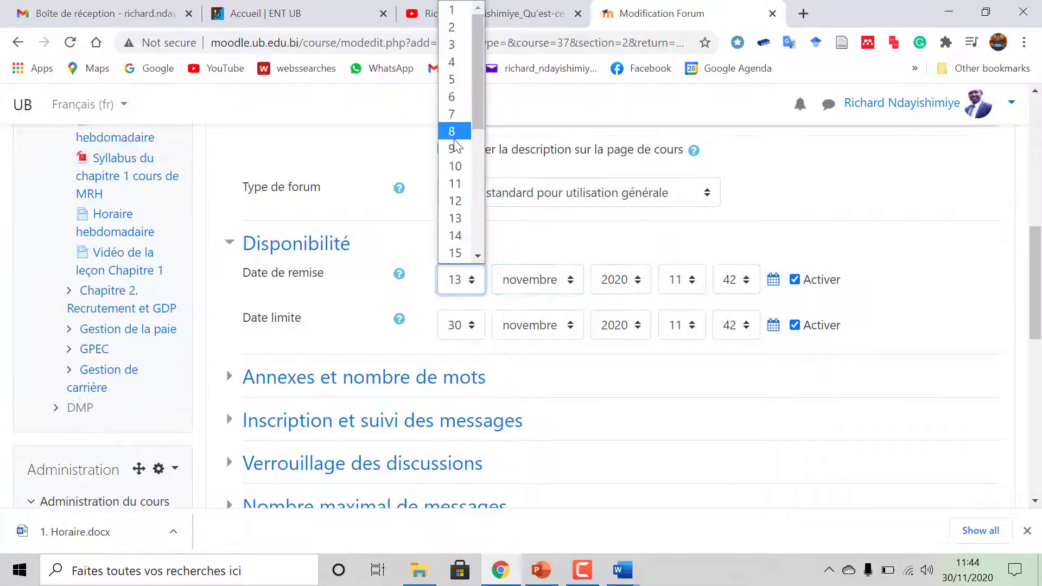
left_click(455, 149)
left_click(571, 286)
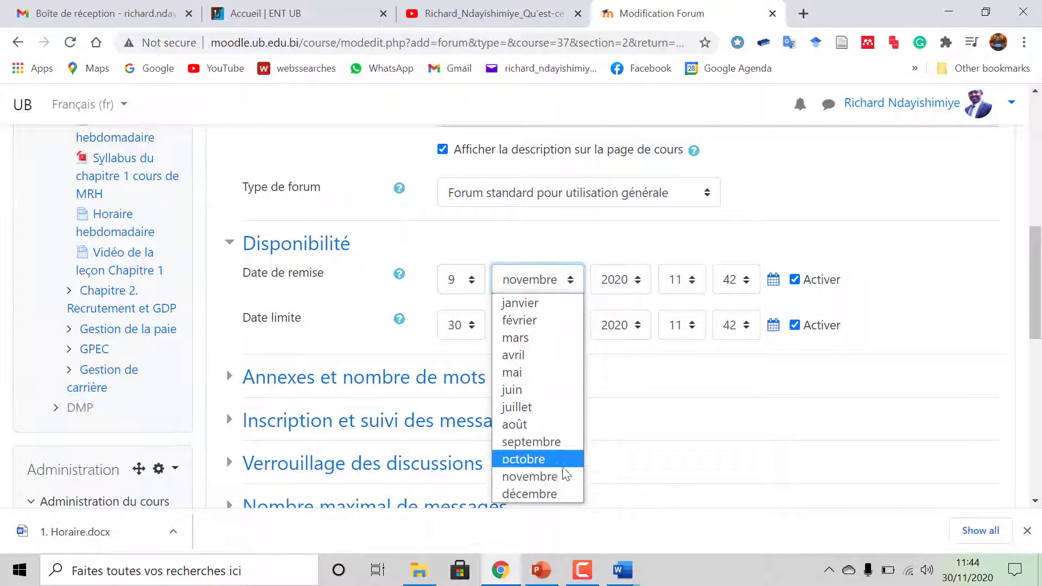
left_click(533, 493)
- Set the time of the Date de remise to 00:00
left_click(675, 279)
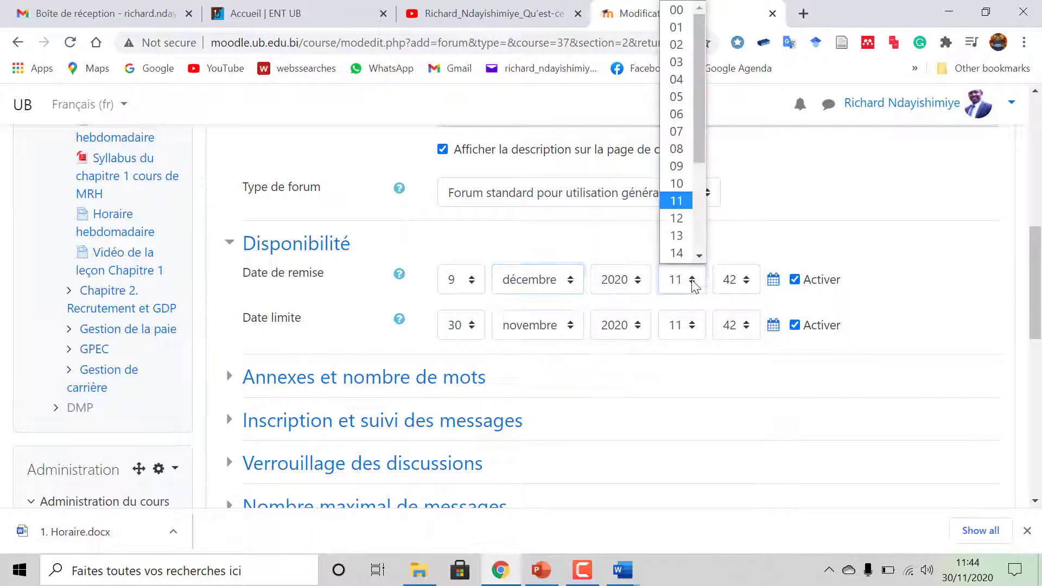
scroll(687, 210, "down", 2)
scroll(700, 247, "down", 1)
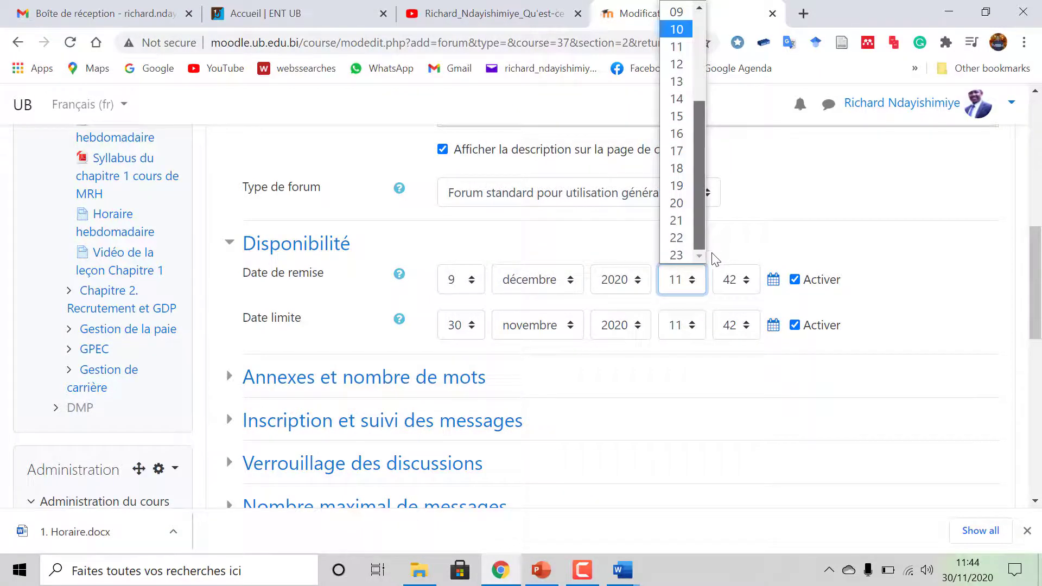
scroll(697, 151, "up", 3)
left_click(676, 10)
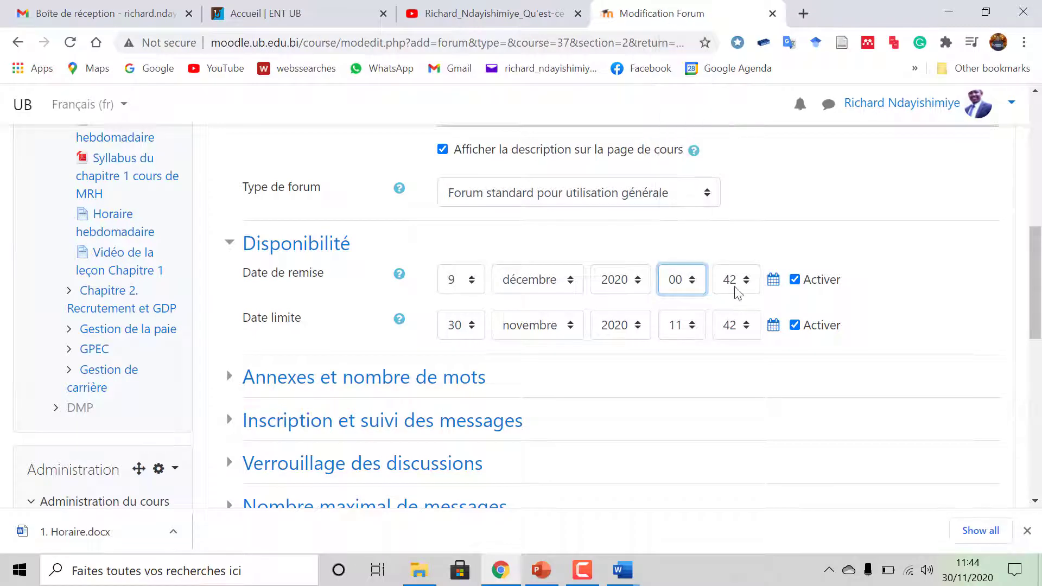
left_click(747, 288)
left_click_drag(753, 168, 754, 48)
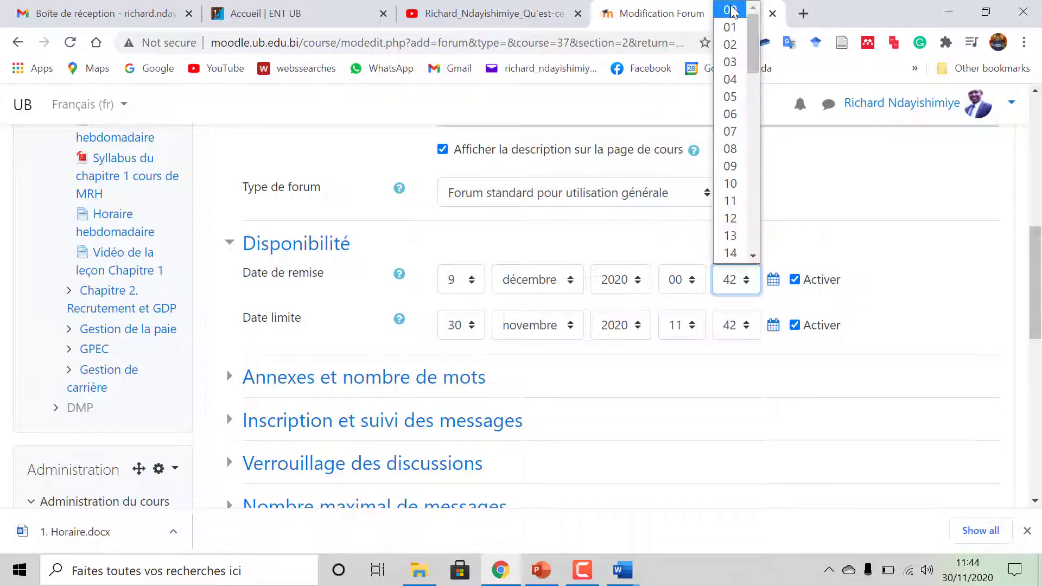
left_click(731, 11)
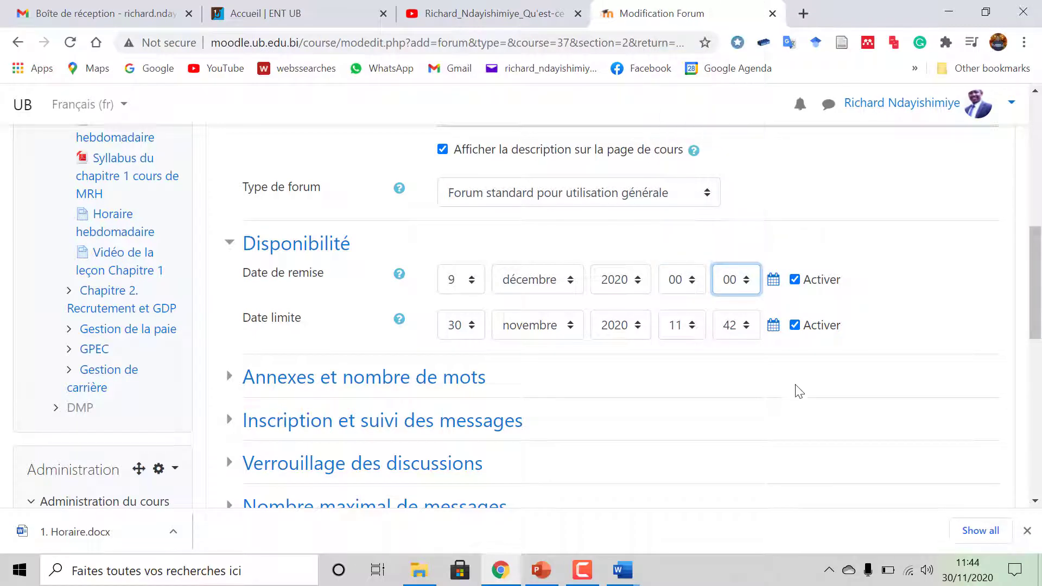
- Set the day and month of the Date limite to 9 décembre
left_click(470, 328)
left_click_drag(480, 277, 479, 163)
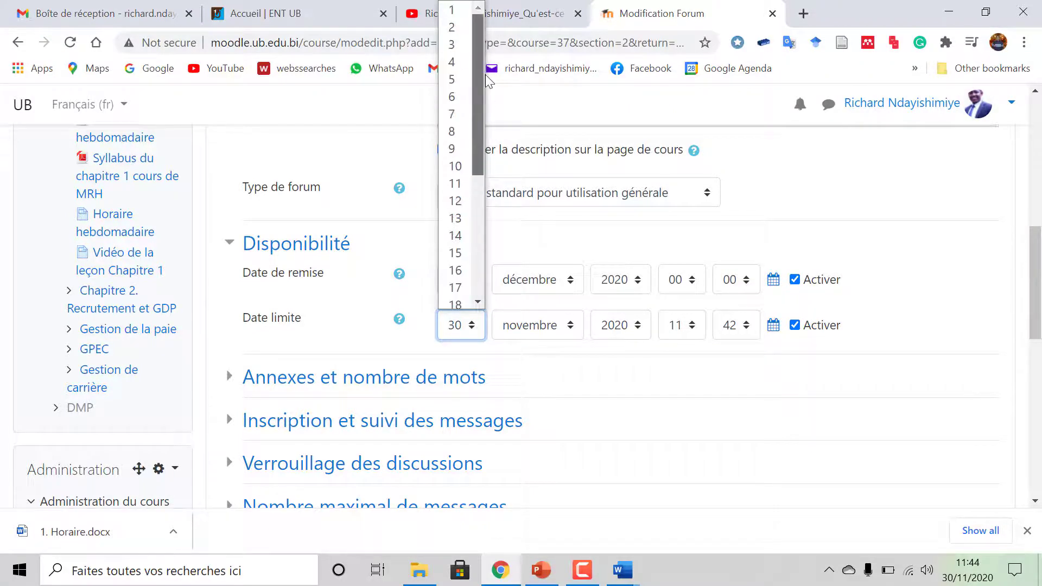
left_click(461, 149)
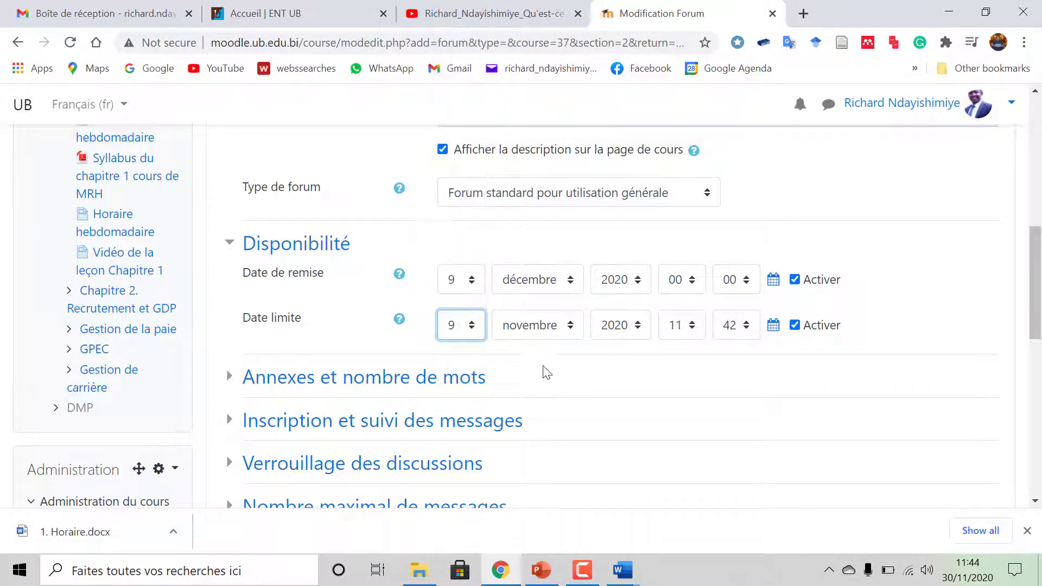
left_click(570, 327)
left_click(537, 540)
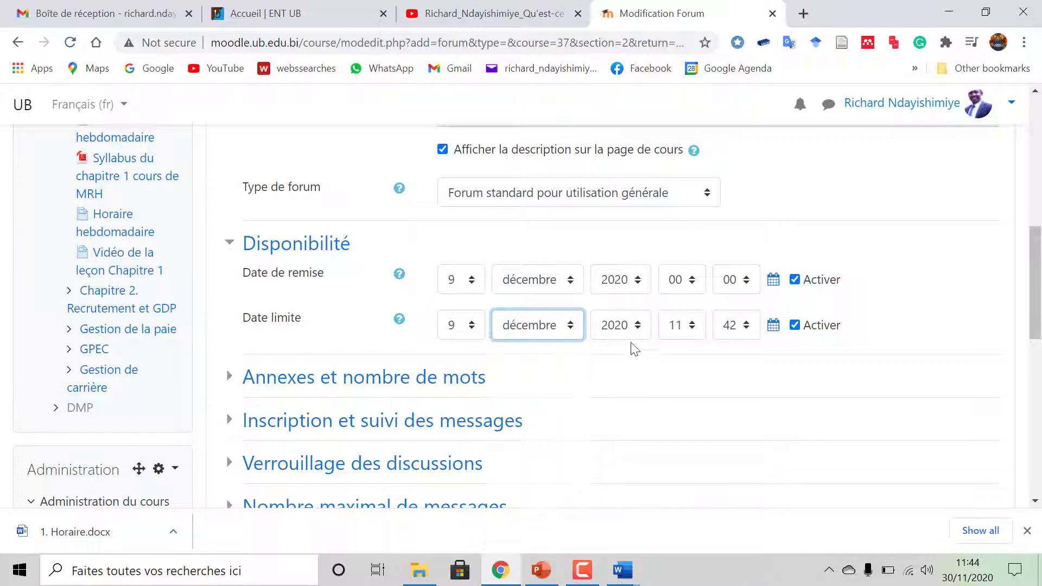
- Set the time of the Date limite to 23:59
left_click(693, 328)
left_click_drag(698, 212, 702, 305)
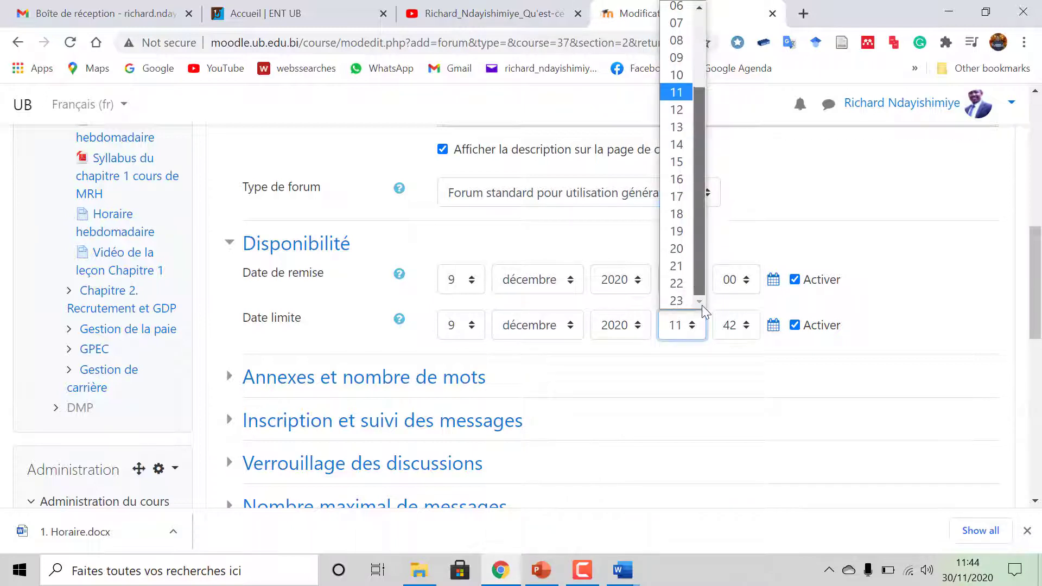
left_click(684, 298)
left_click(751, 330)
left_click_drag(754, 249, 751, 304)
left_click(739, 300)
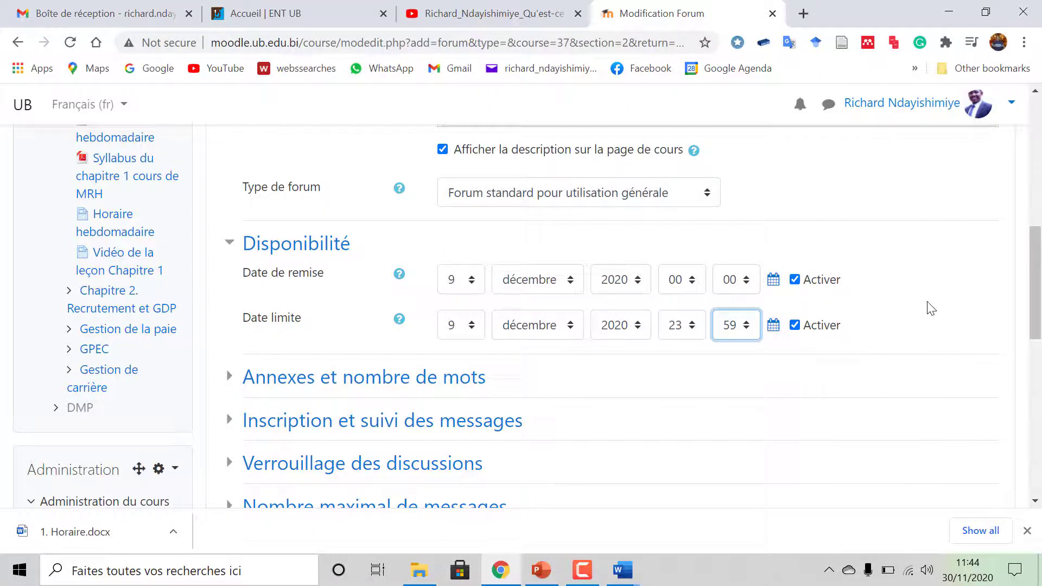
- Expand Annexes et nombre de mots and set the forum's maximum number of attachments to 2
scroll(919, 379, "down", 2)
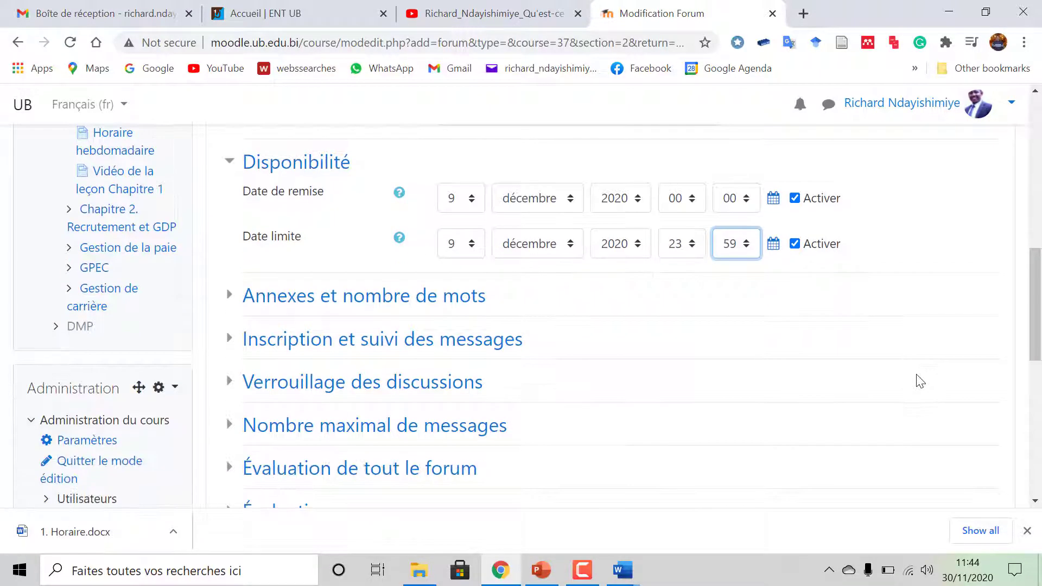
scroll(912, 369, "down", 2)
scroll(901, 355, "up", 2)
left_click(230, 301)
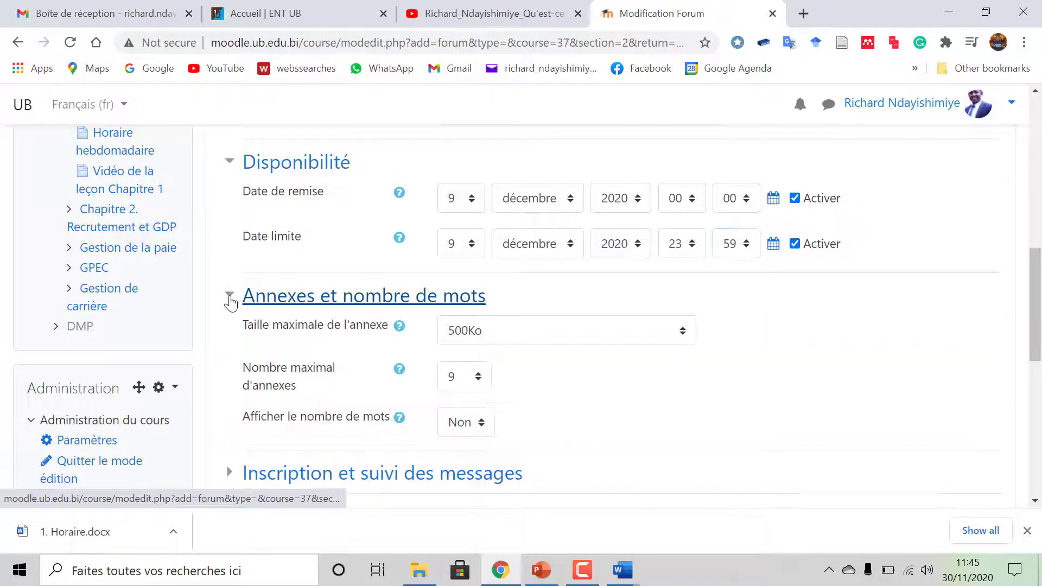
scroll(233, 350, "down", 1)
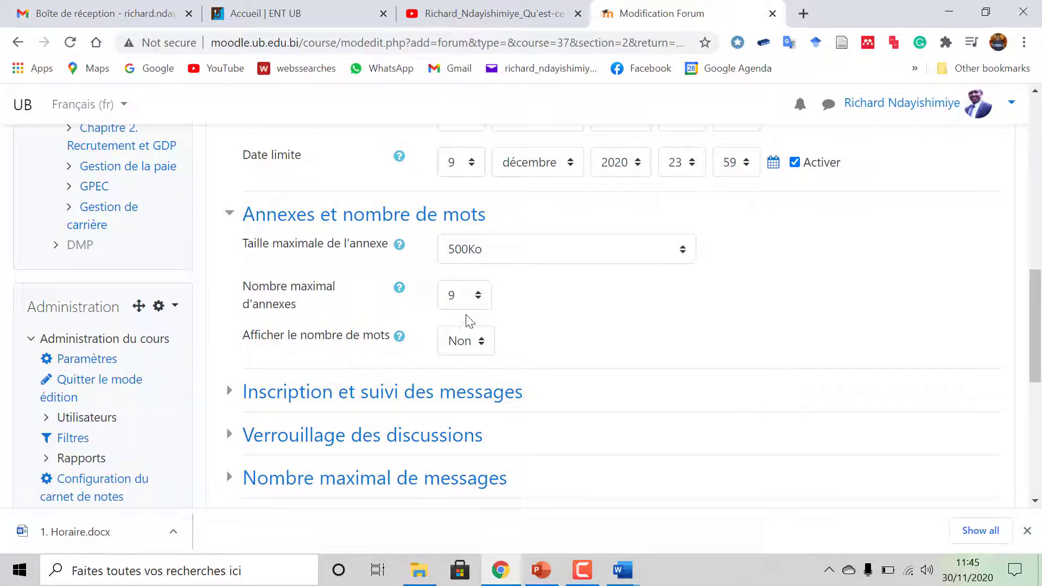
left_click(478, 296)
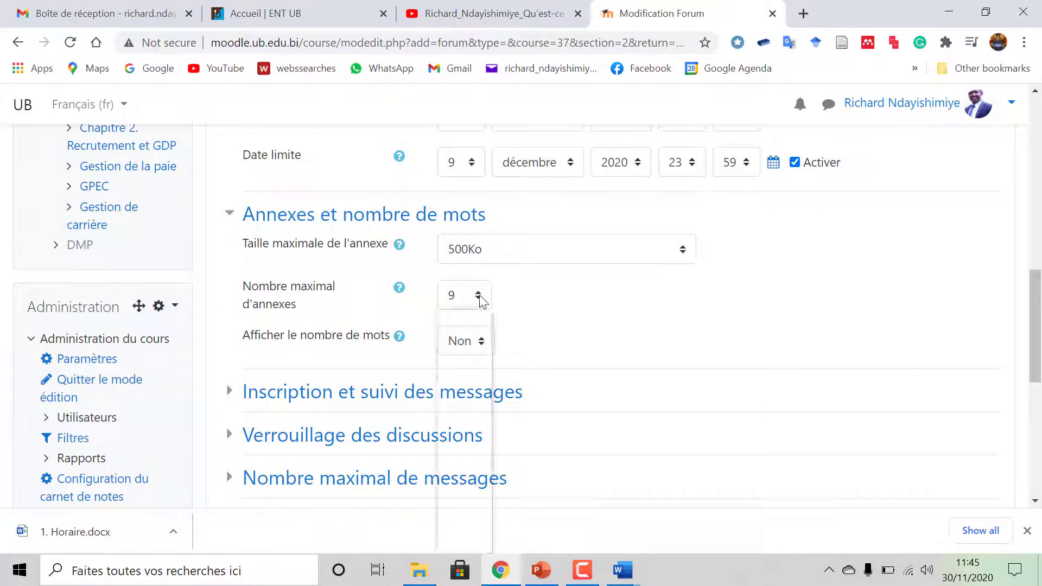
left_click(465, 354)
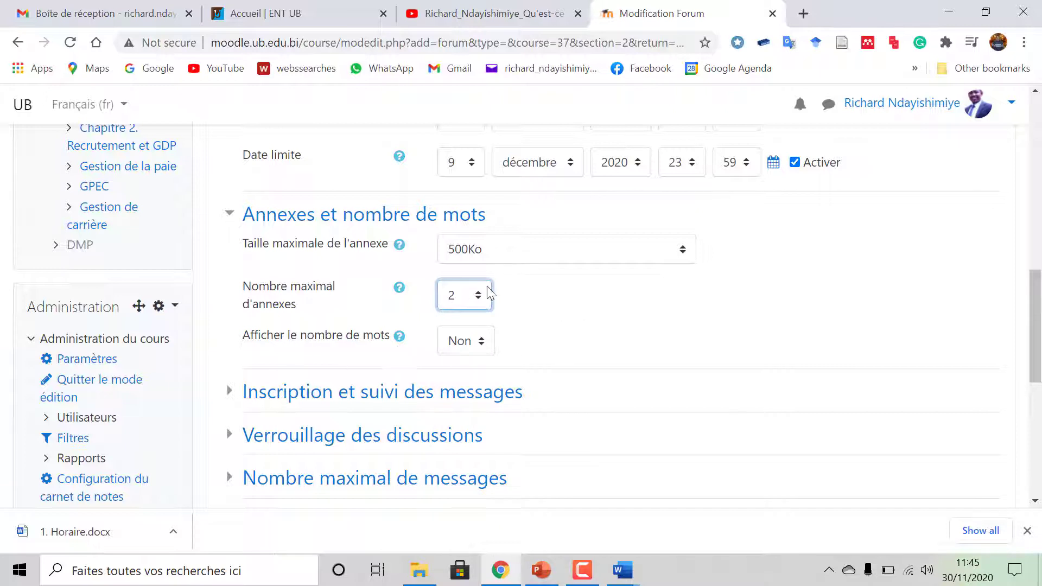
- Examine the forum's Évaluation de tout le forum, Évaluations and Compétences settings
scroll(283, 356, "down", 1)
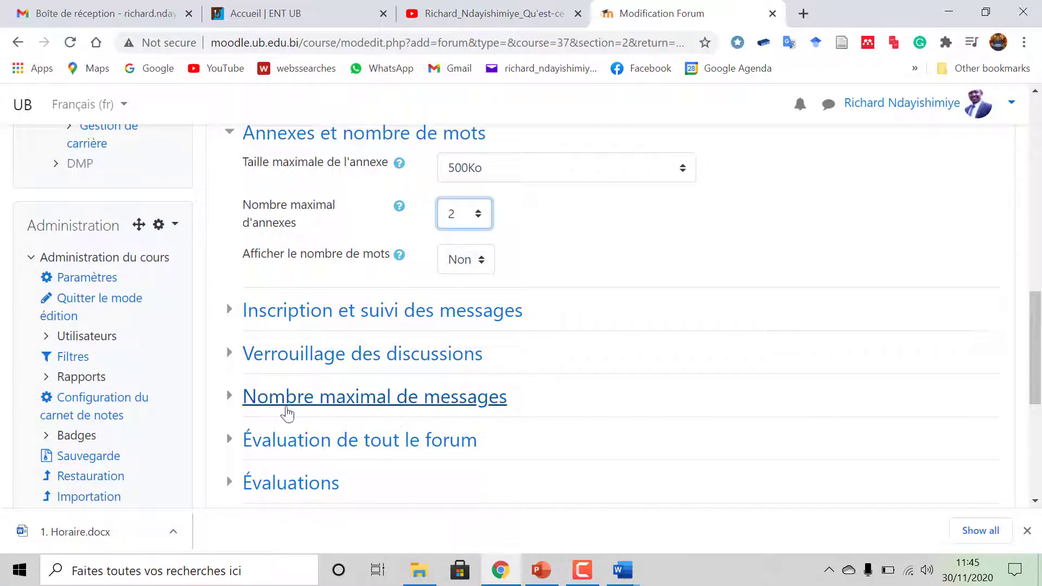
scroll(346, 426, "down", 2)
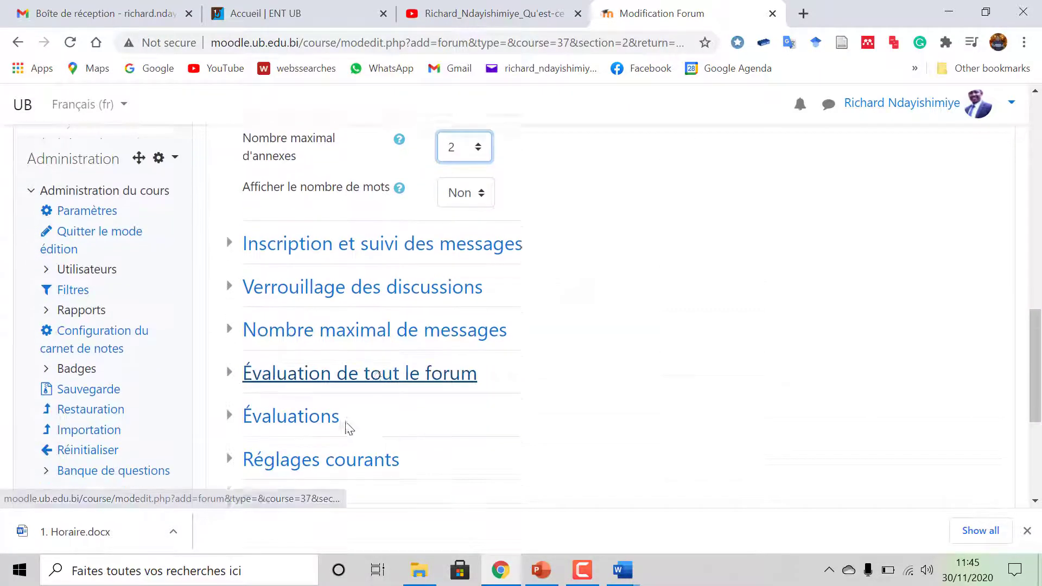
left_click(230, 365)
scroll(562, 356, "down", 1)
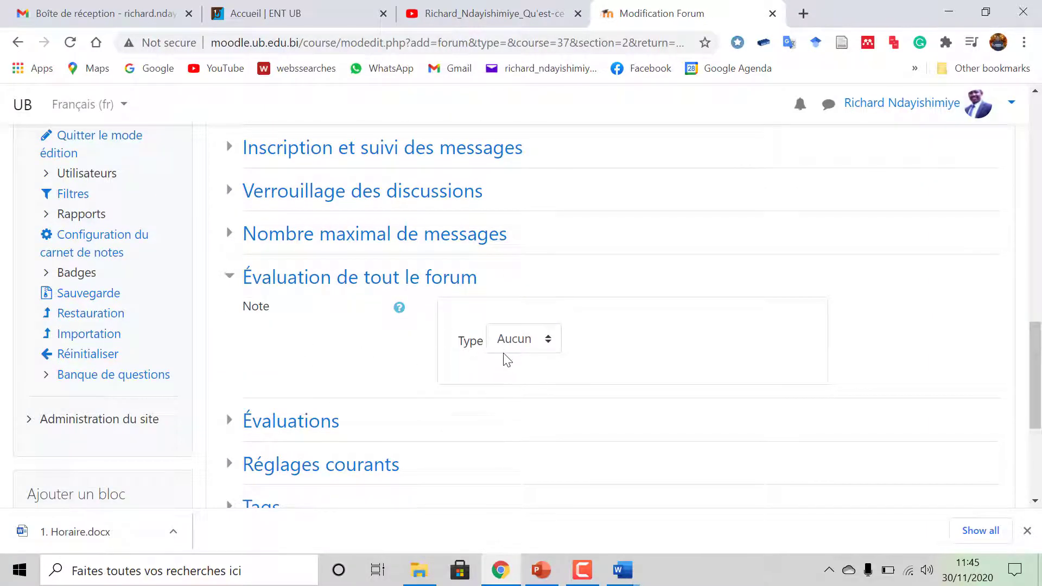
scroll(488, 360, "down", 1)
left_click(230, 342)
scroll(586, 298, "down", 1)
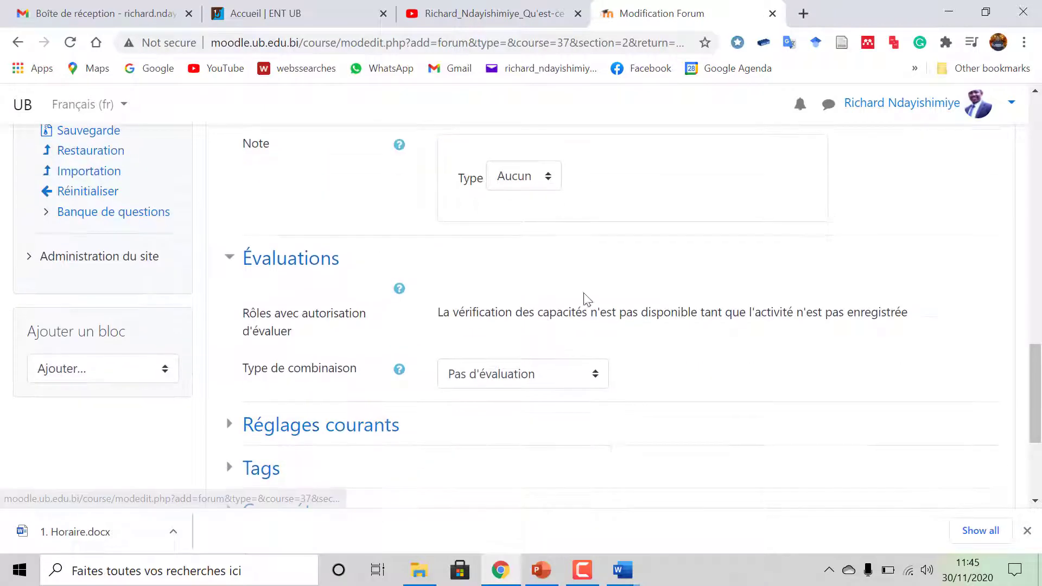
scroll(516, 344, "down", 3)
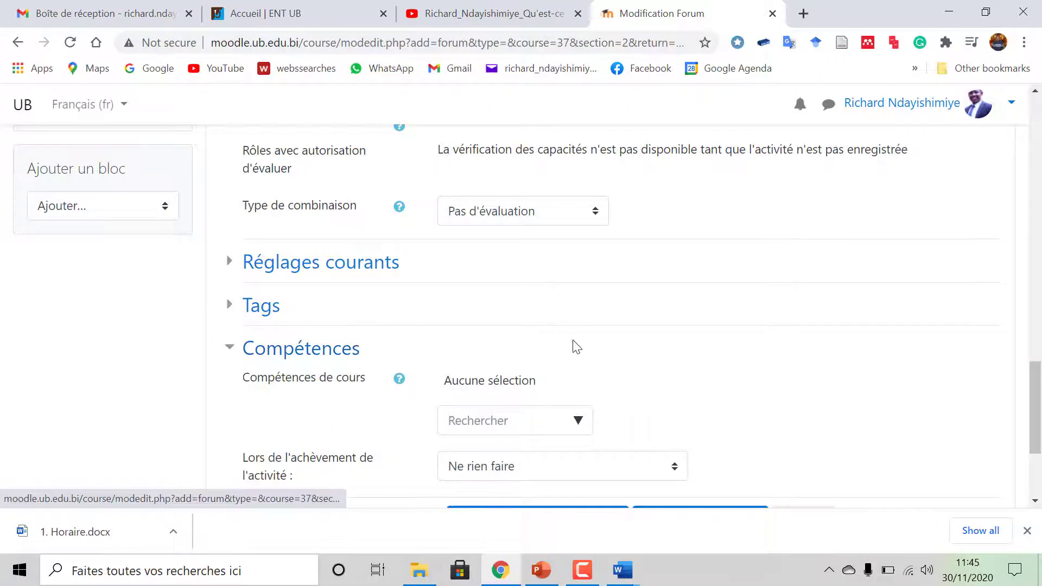
scroll(597, 345, "down", 3)
scroll(629, 303, "up", 20)
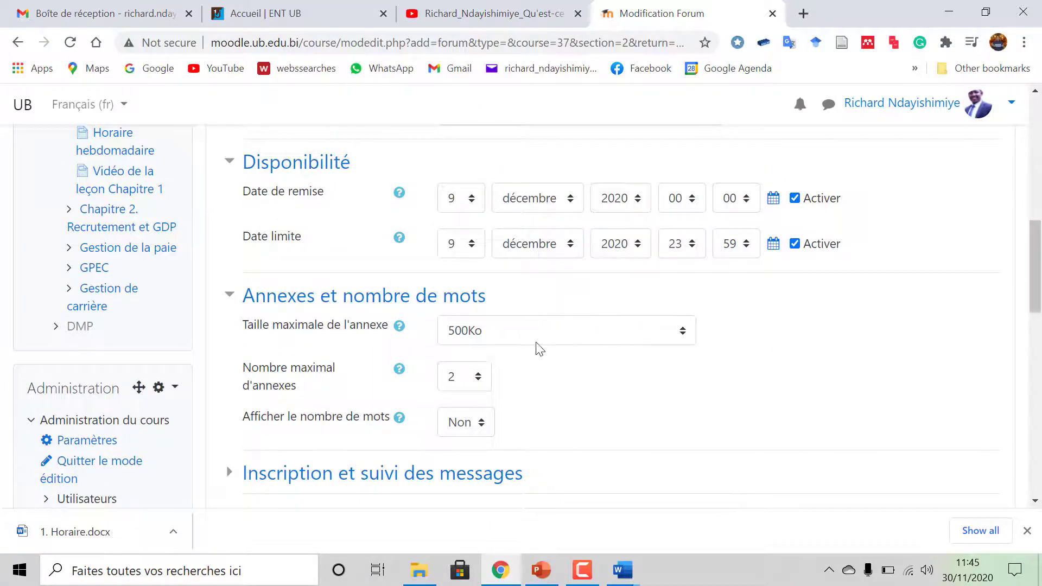
- Review the remaining forum settings, save the forum and return to the course page
scroll(556, 369, "down", 9)
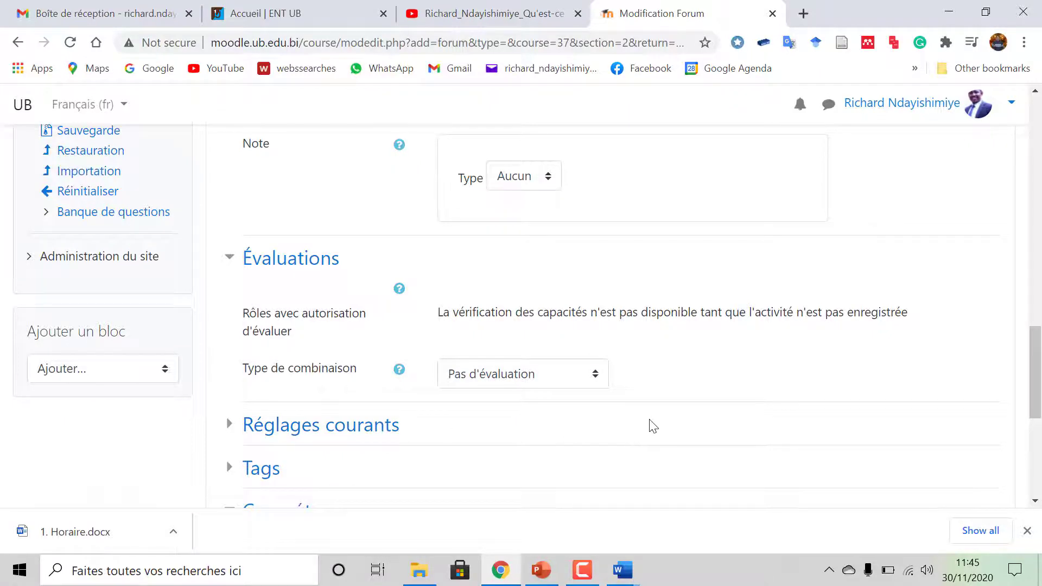
scroll(698, 407, "down", 6)
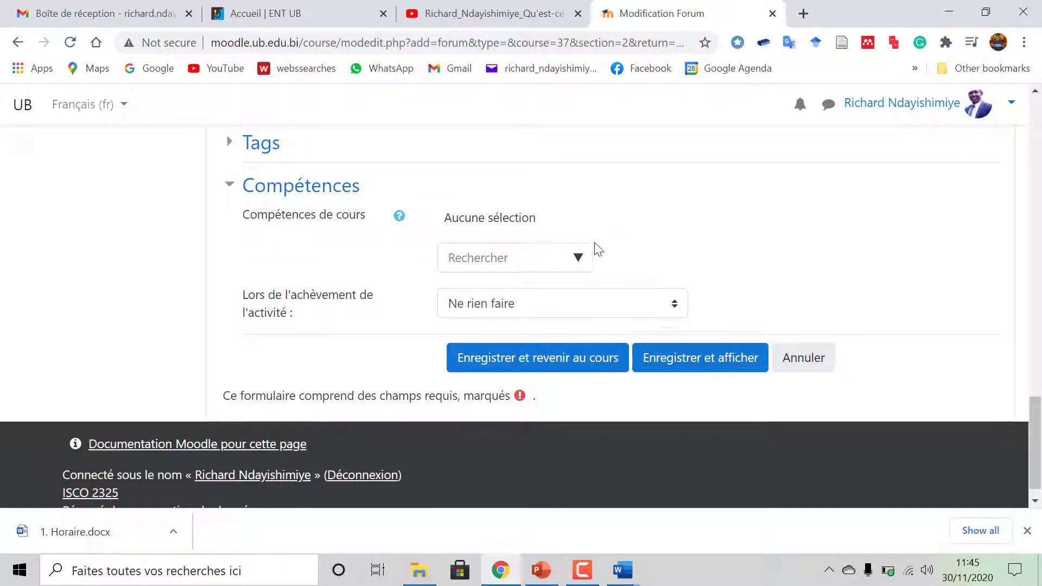
scroll(595, 255, "up", 5)
scroll(616, 423, "down", 3)
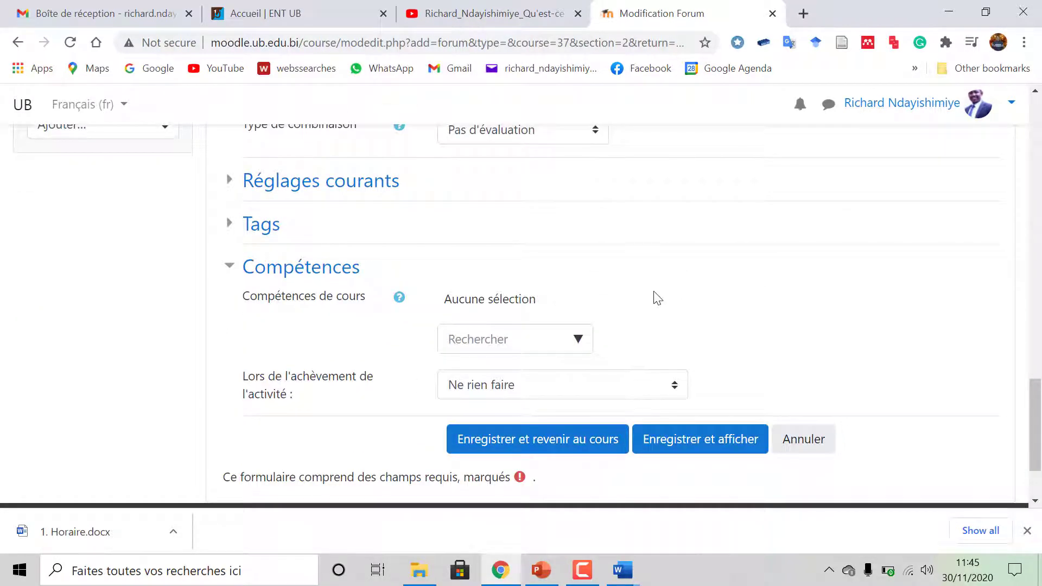
left_click(530, 444)
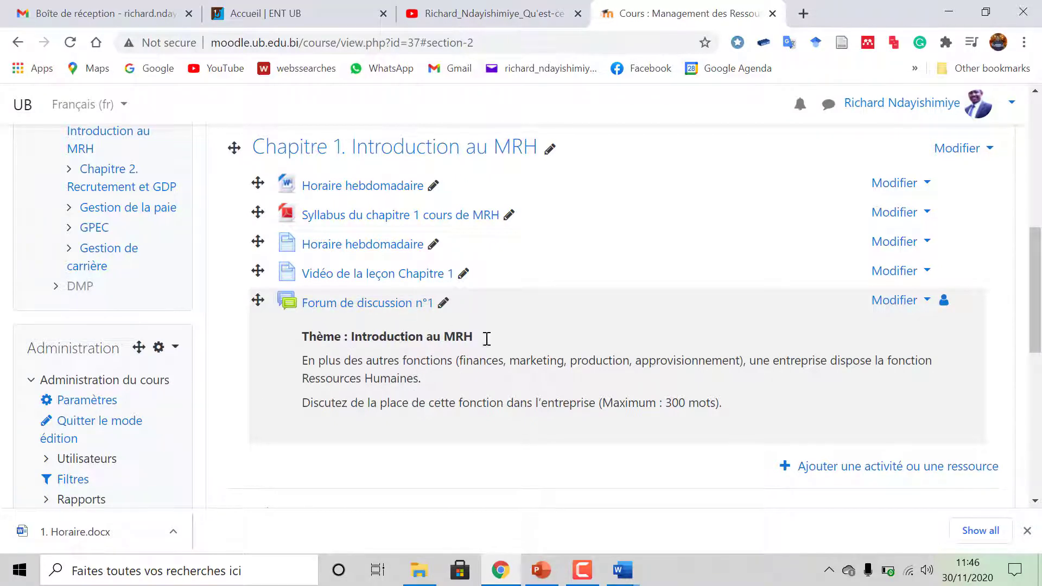
left_click(582, 570)
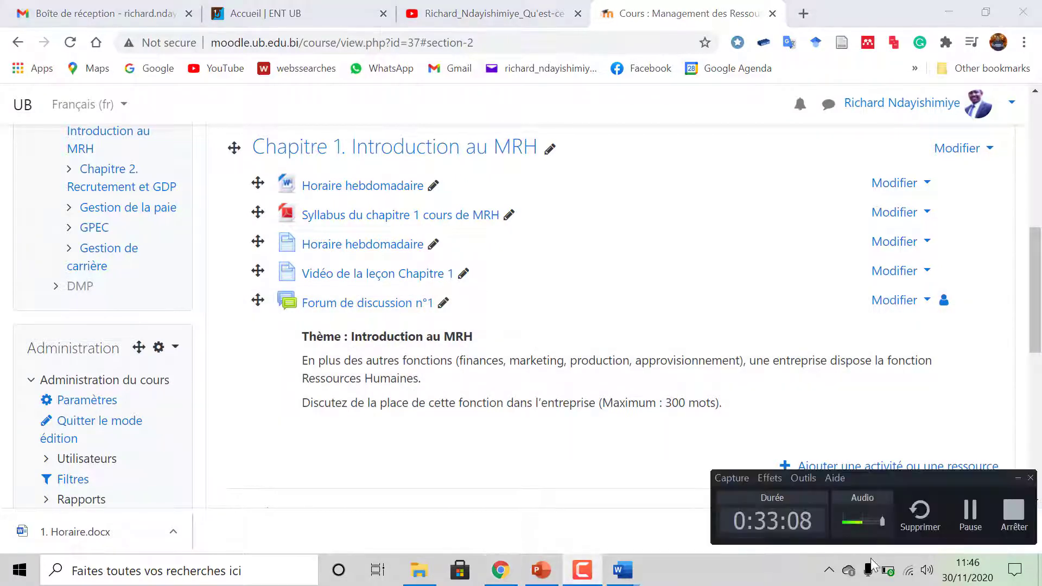
left_click(959, 515)
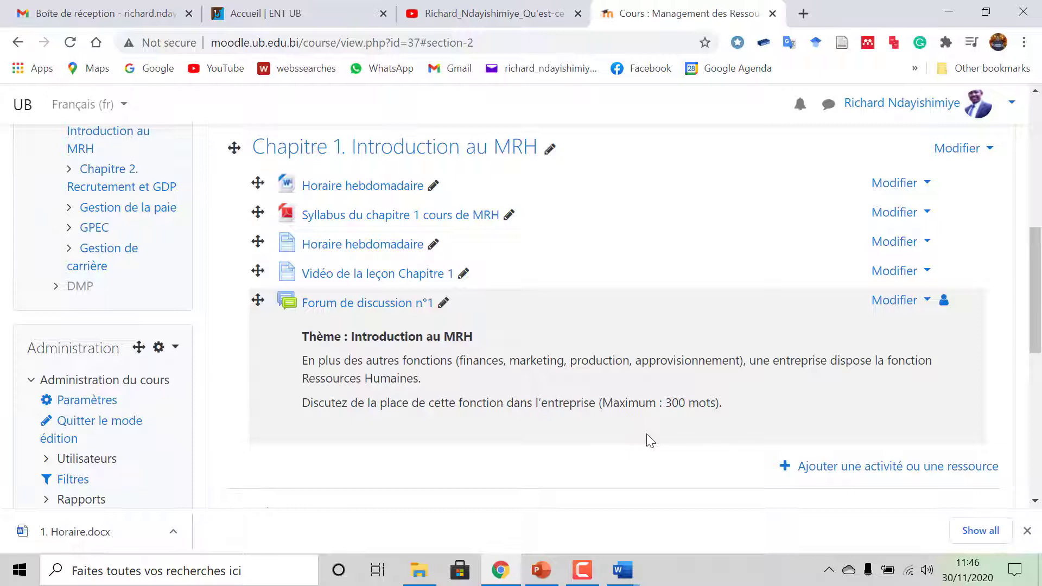
scroll(579, 439, "down", 1)
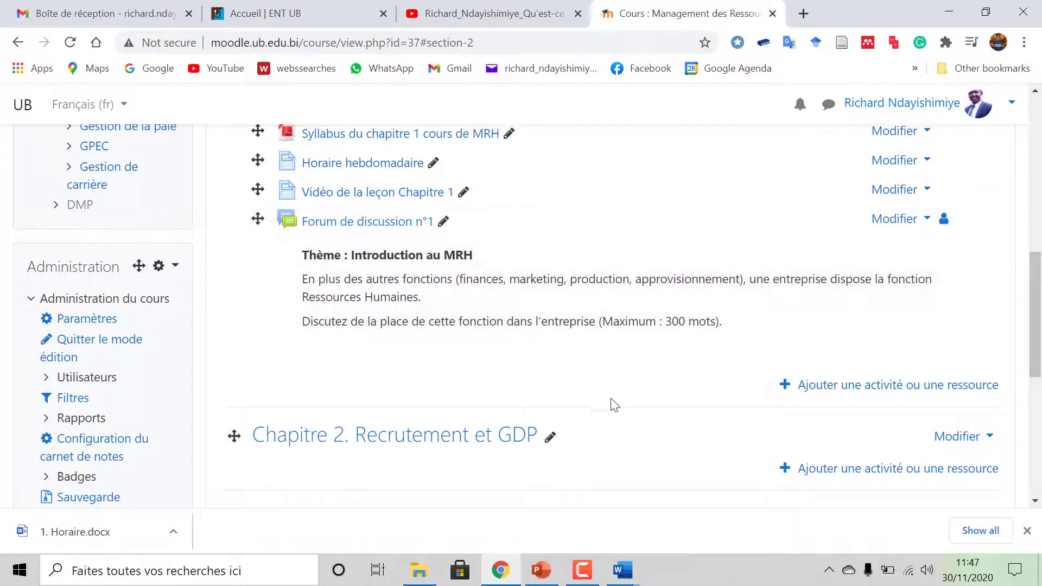
left_click(541, 570)
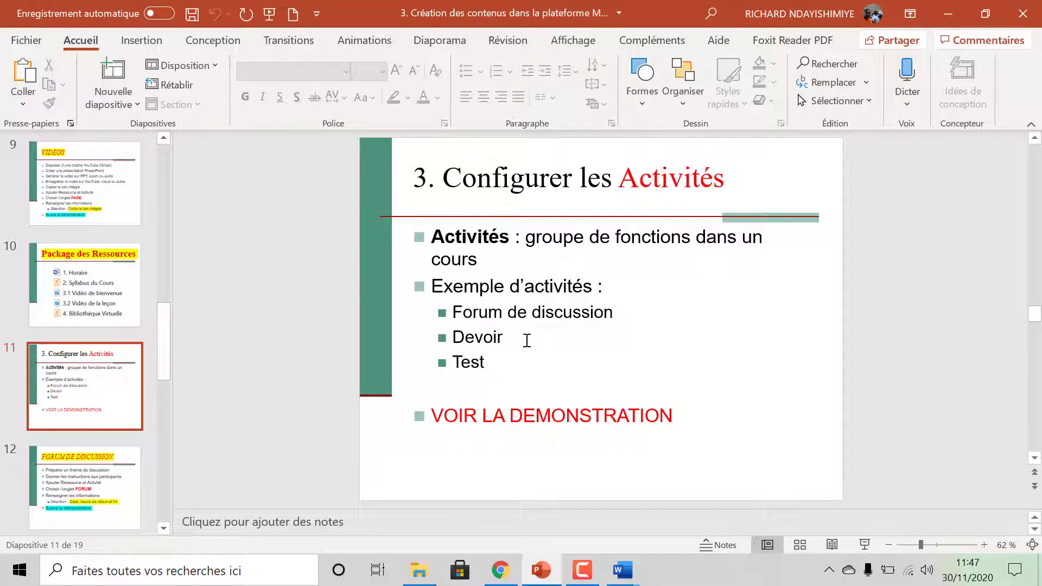
left_click(501, 570)
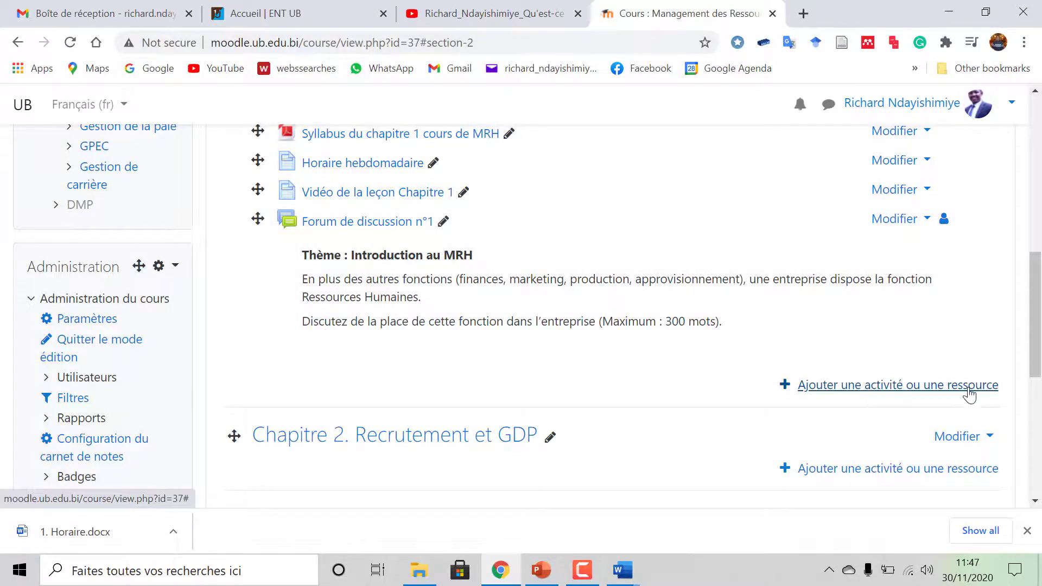
- Add a Devoir activity to the Chapitre 1. Introduction au MRH section
left_click(880, 387)
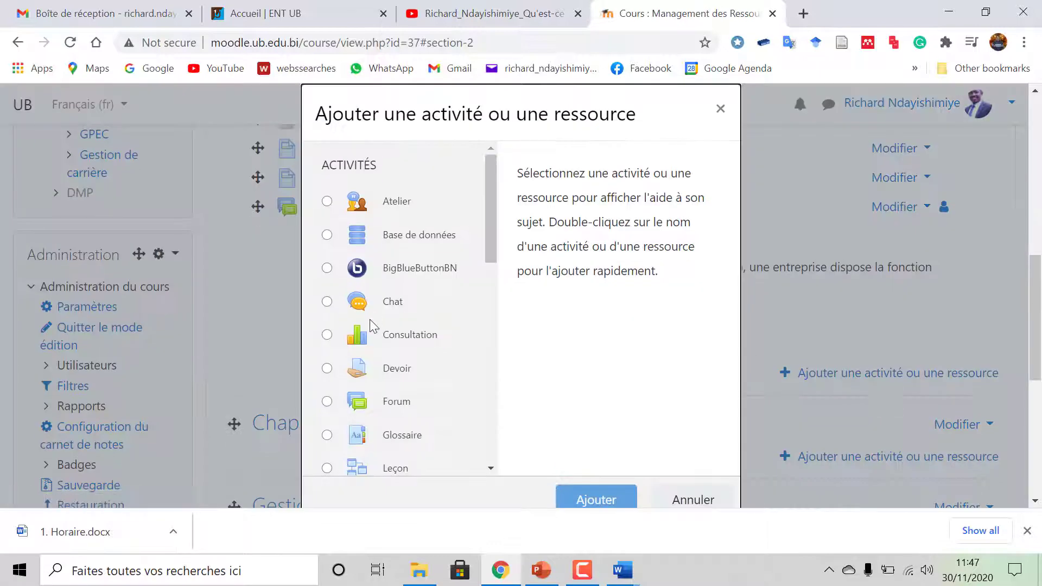
left_click_drag(490, 243, 491, 206)
scroll(389, 373, "down", 1)
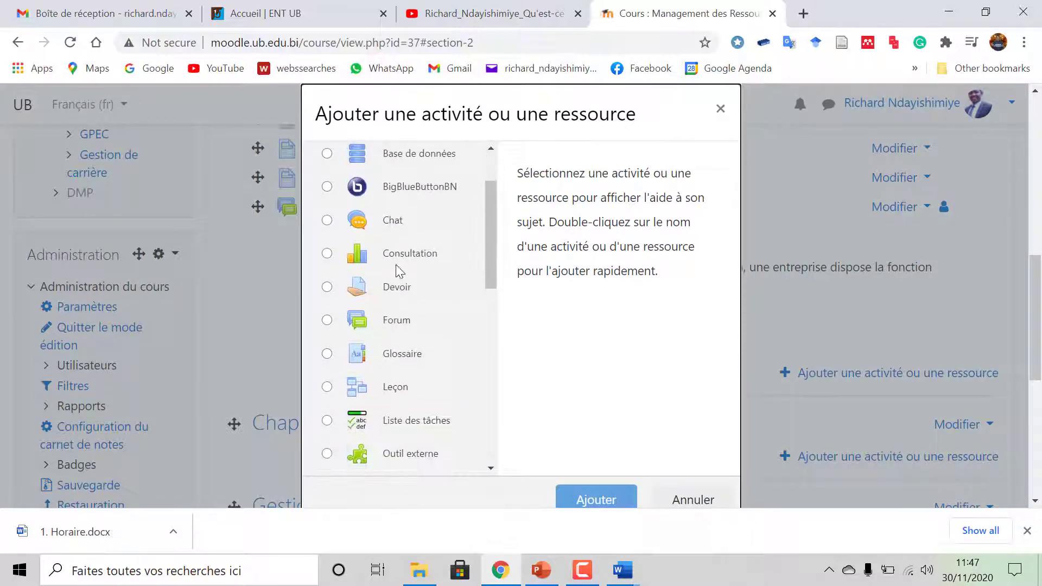
left_click(328, 288)
left_click(595, 500)
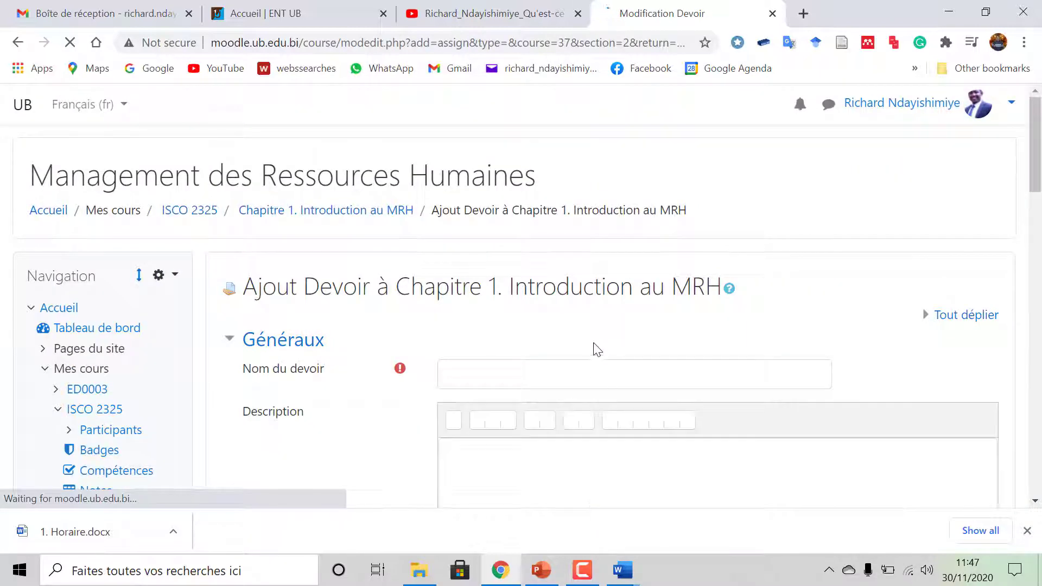
- Name the assignment Devoir N°1
scroll(597, 350, "down", 1)
left_click(510, 285)
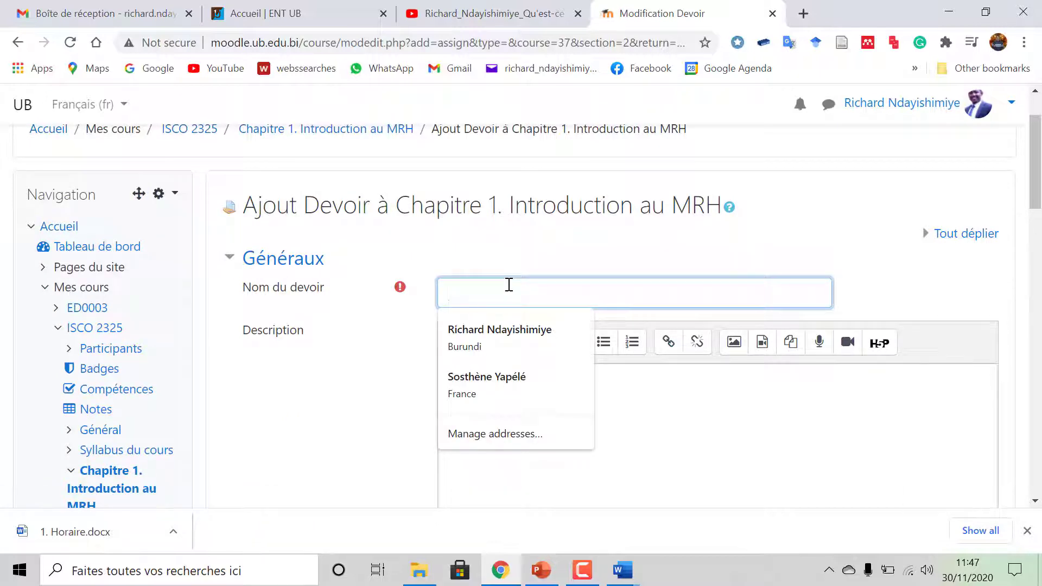
type("De")
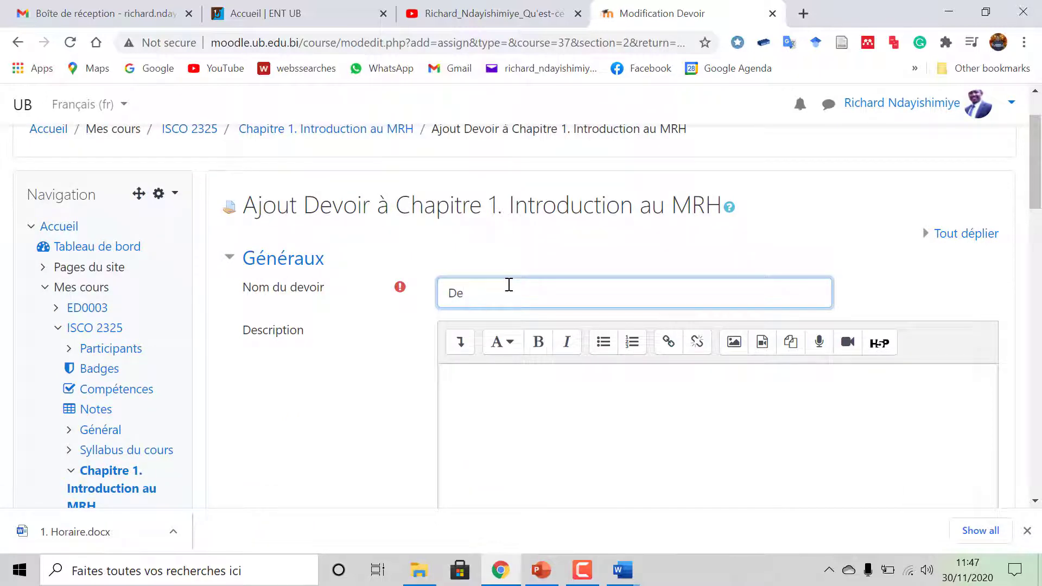
type("voir N°1")
- Upload 2. Devoir.docx from the Activités folder of Package 2 as the assignment's additional file
scroll(505, 434, "down", 2)
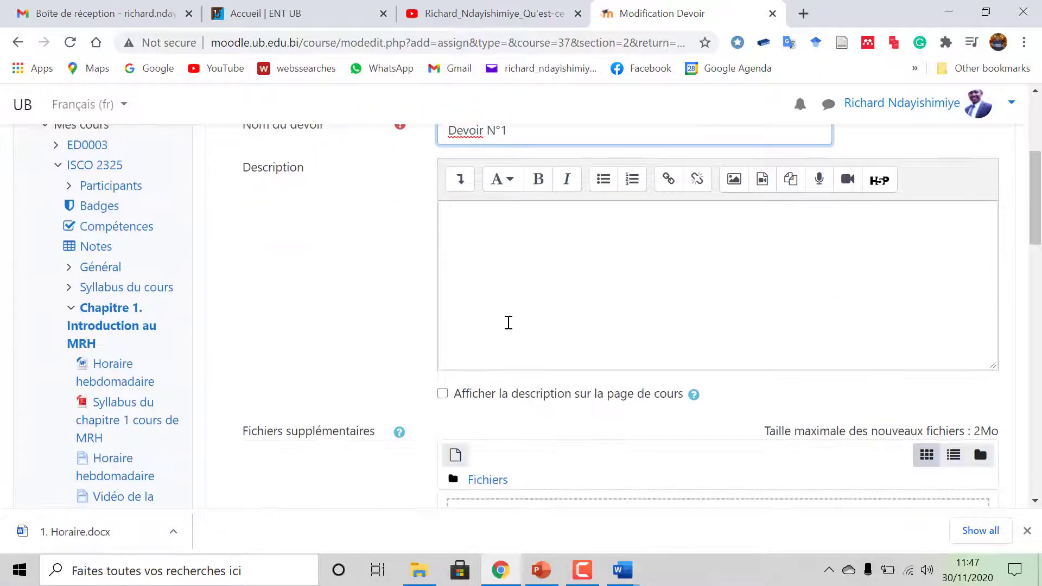
scroll(489, 317, "up", 1)
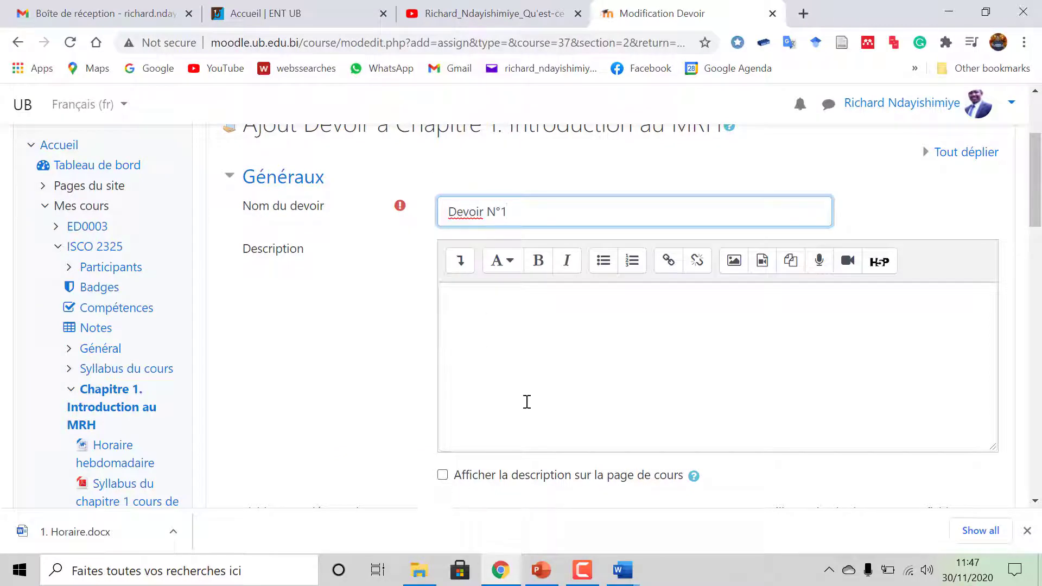
scroll(530, 400, "down", 3)
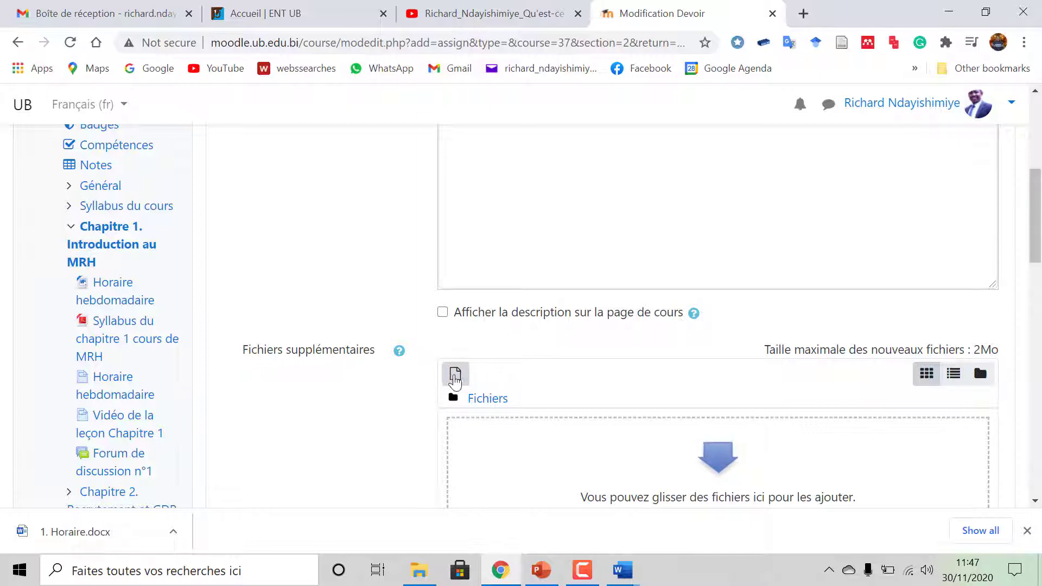
scroll(500, 356, "down", 2)
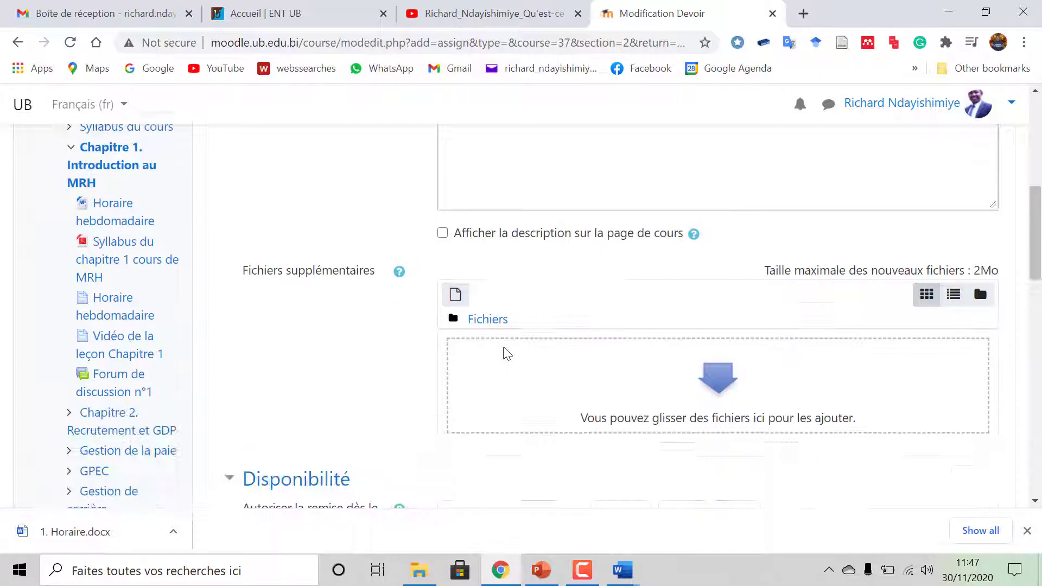
left_click(455, 295)
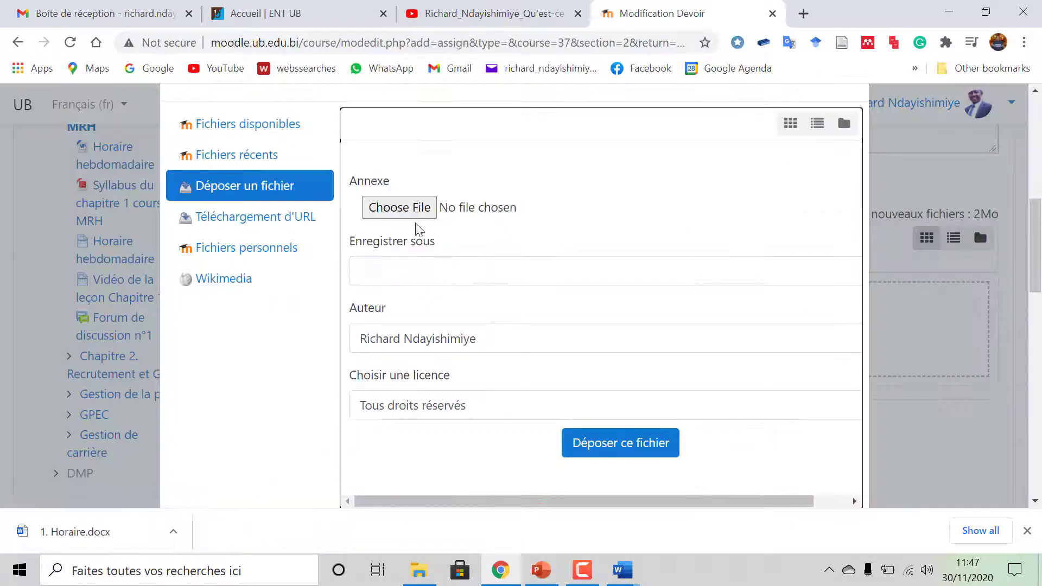
left_click(404, 209)
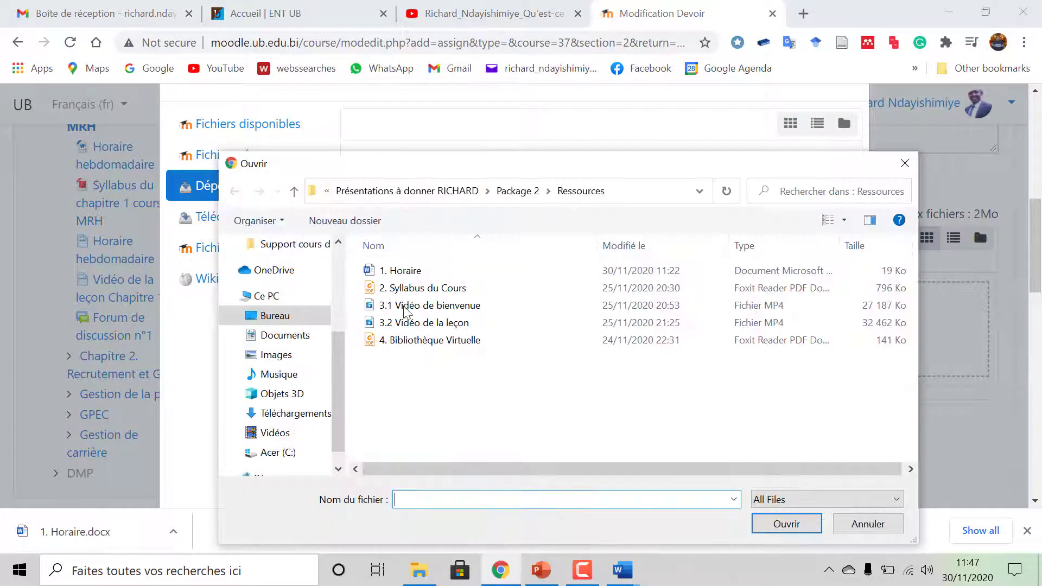
left_click(294, 191)
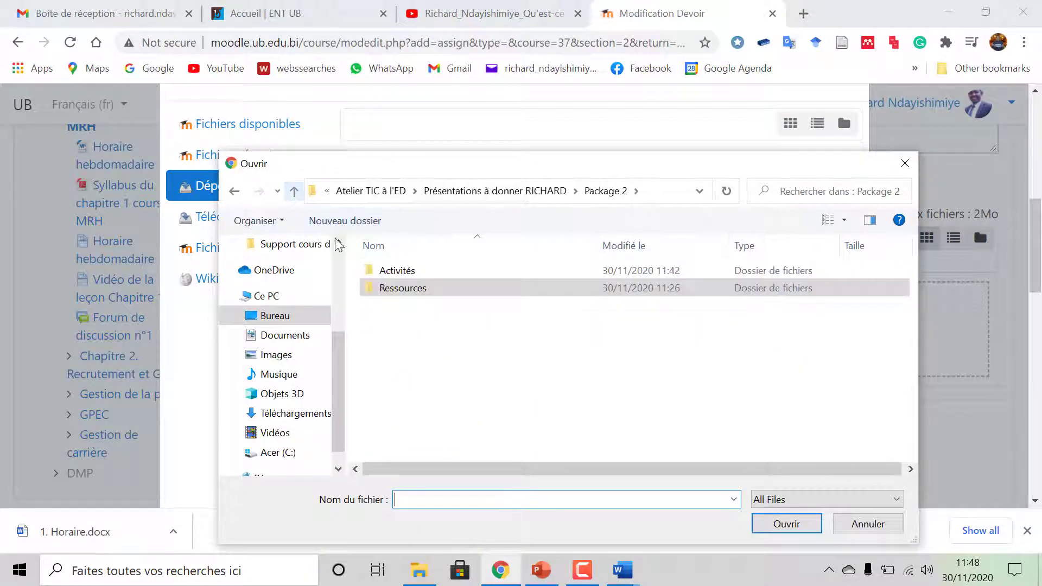
double_click(379, 270)
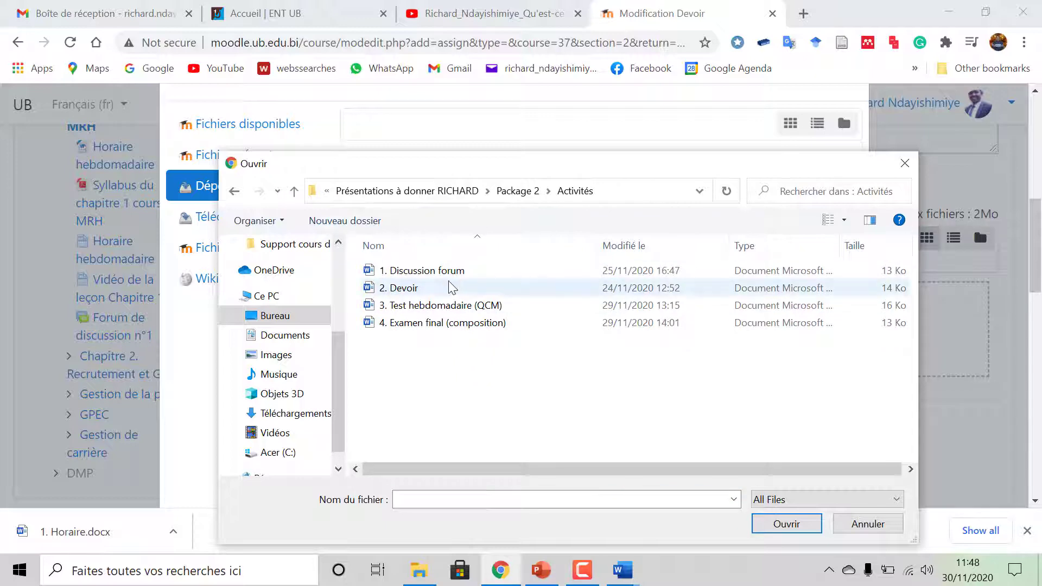
double_click(414, 288)
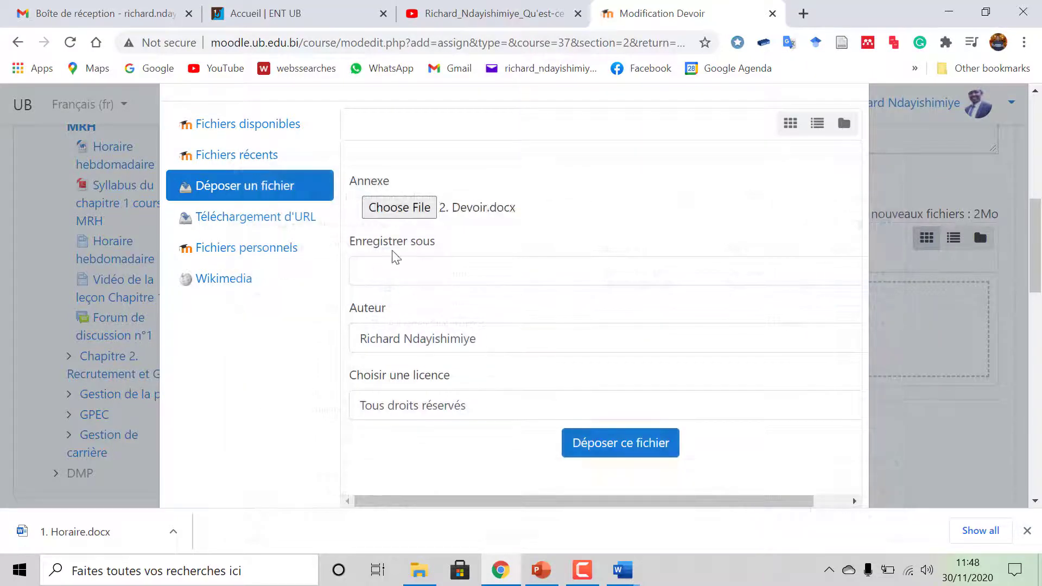
left_click(602, 451)
- Review the assignment's Disponibilité dates and try toggling the Texte en ligne and Remises de fichiers submission types
scroll(601, 453, "down", 3)
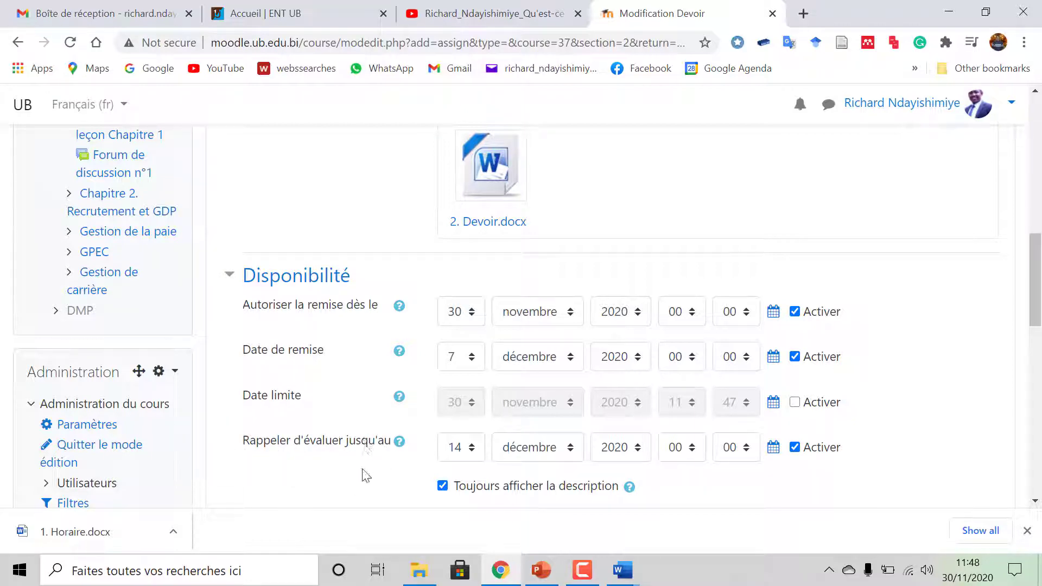
scroll(363, 477, "down", 3)
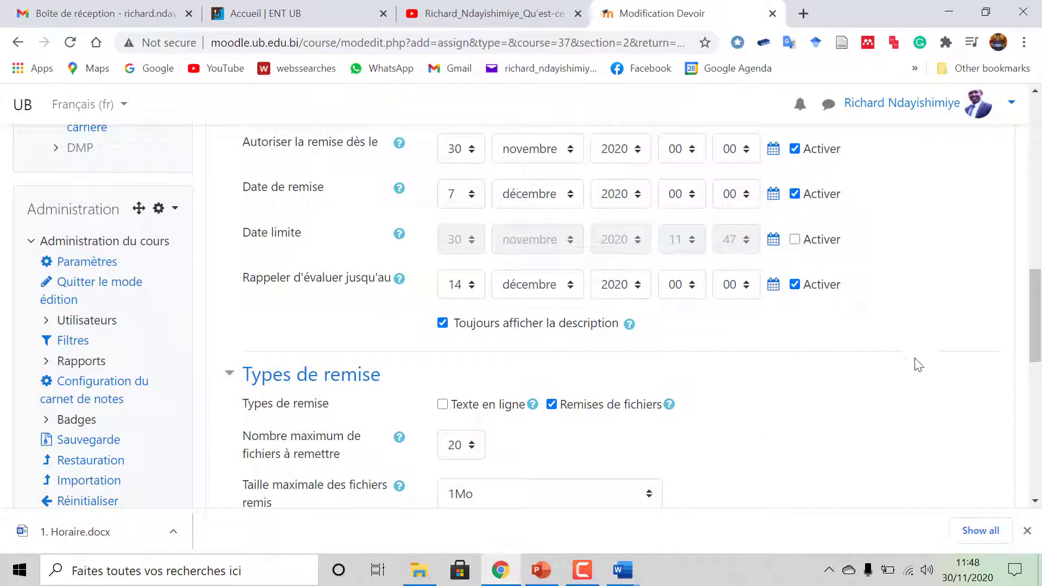
scroll(712, 284, "up", 1)
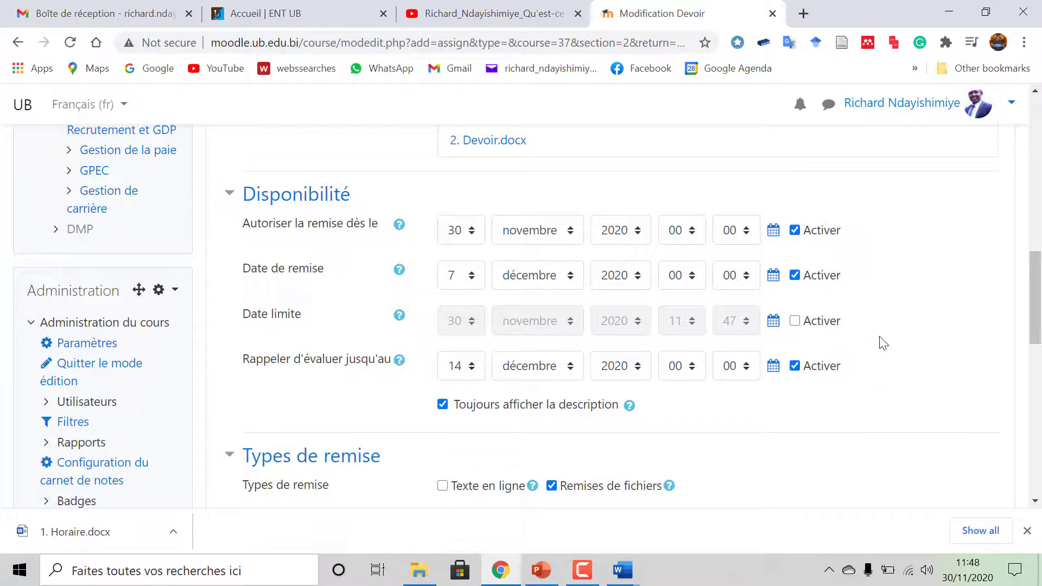
scroll(880, 343, "down", 2)
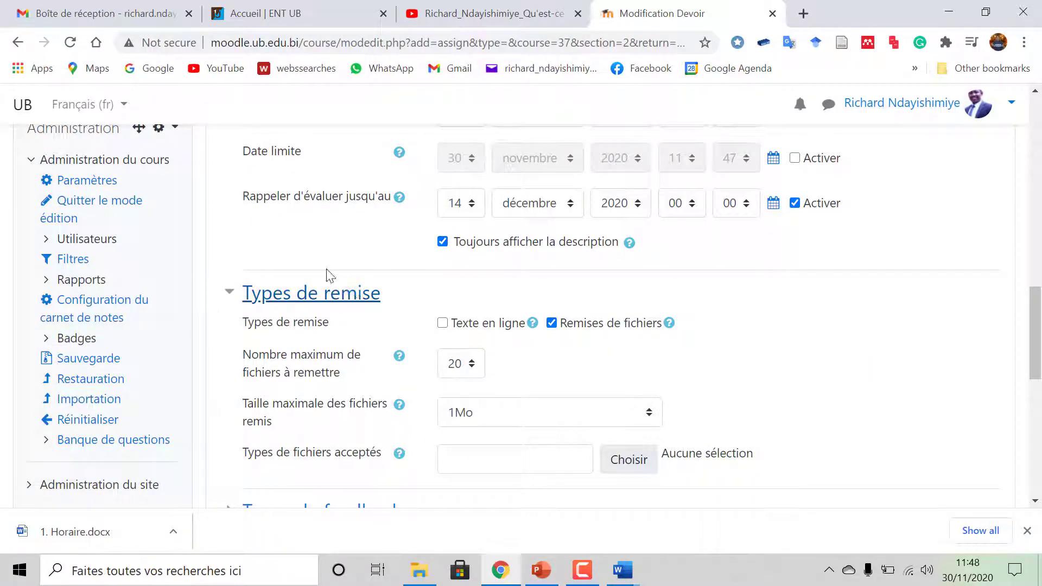
left_click(443, 325)
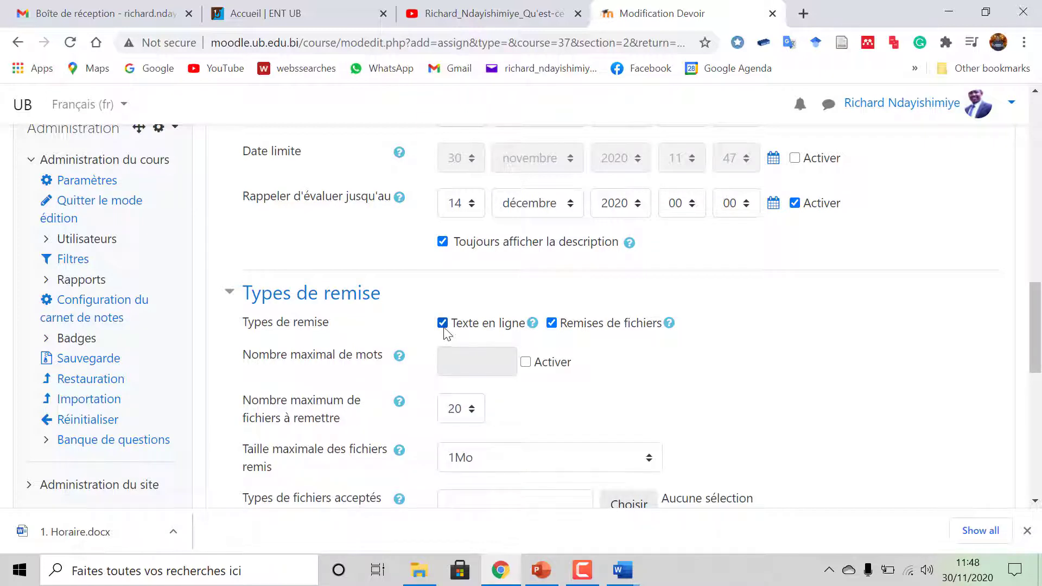
left_click(443, 325)
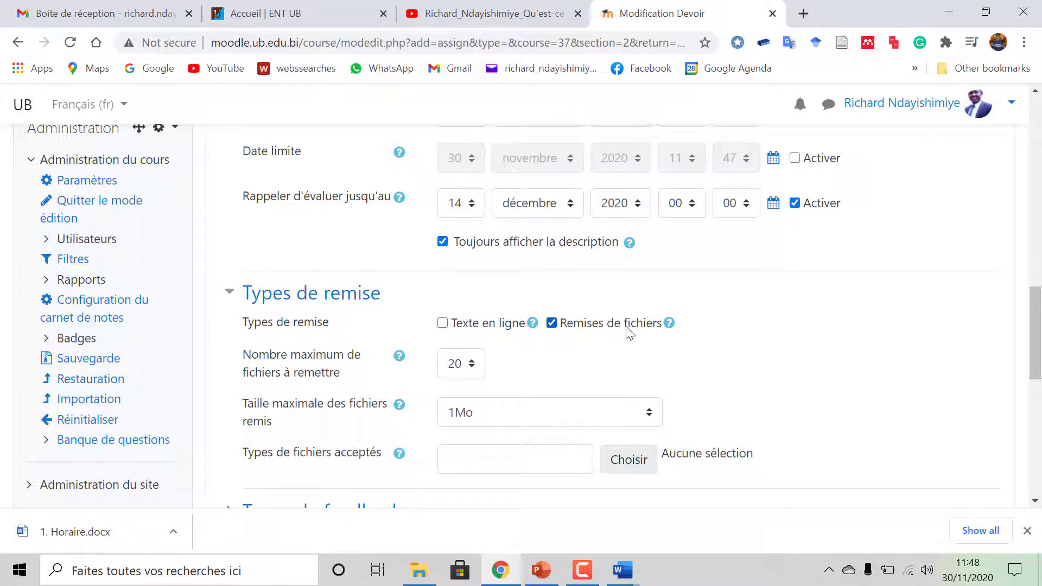
left_click(551, 323)
left_click(551, 324)
- Set the assignment's maximum number of files to submit to 1
left_click(462, 369)
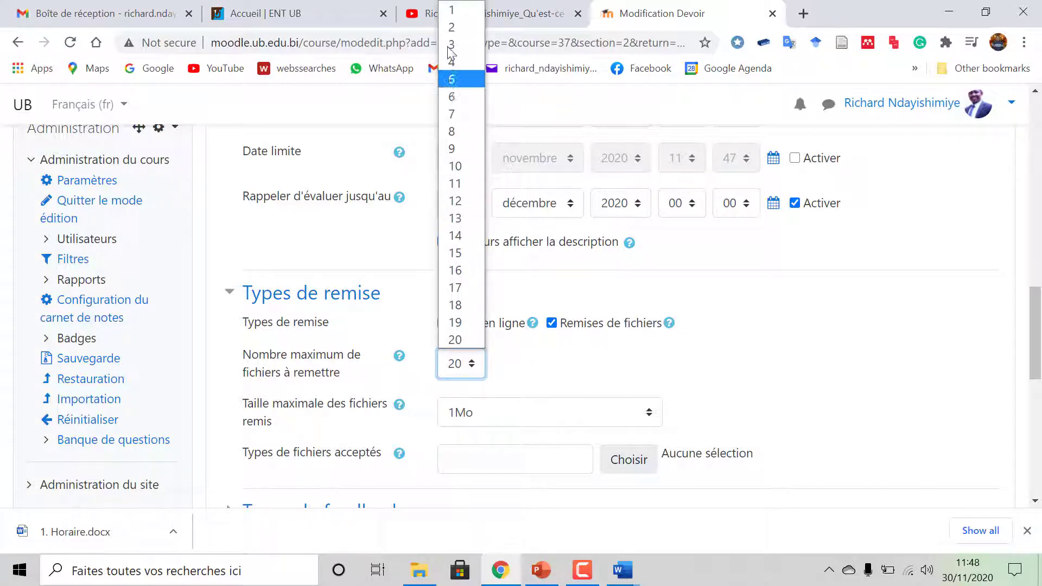
left_click(456, 10)
scroll(589, 456, "down", 1)
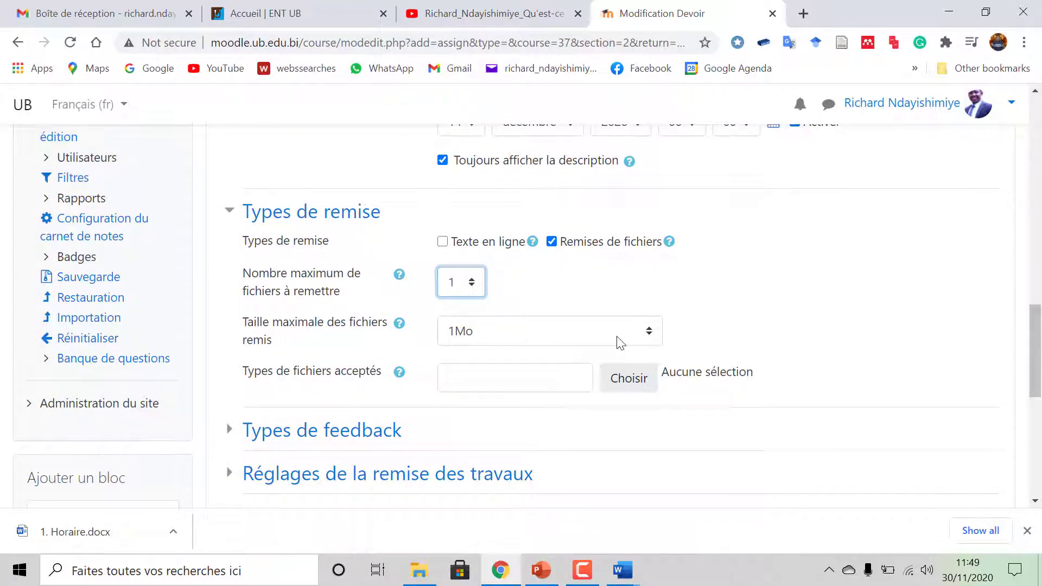
- Expand the Réglages de la remise des travaux and Note sections of the assignment form
scroll(497, 361, "down", 2)
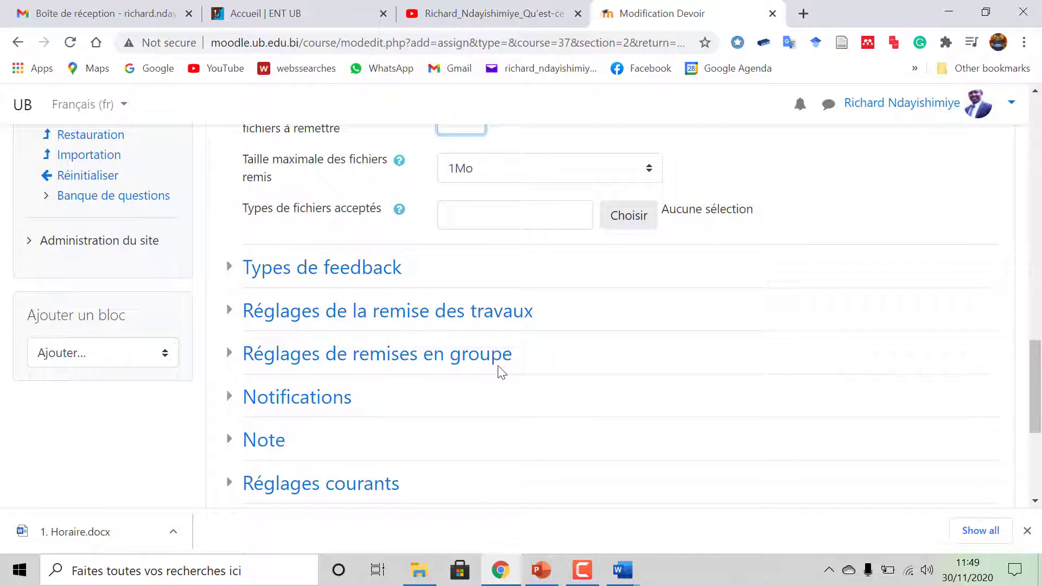
left_click(228, 315)
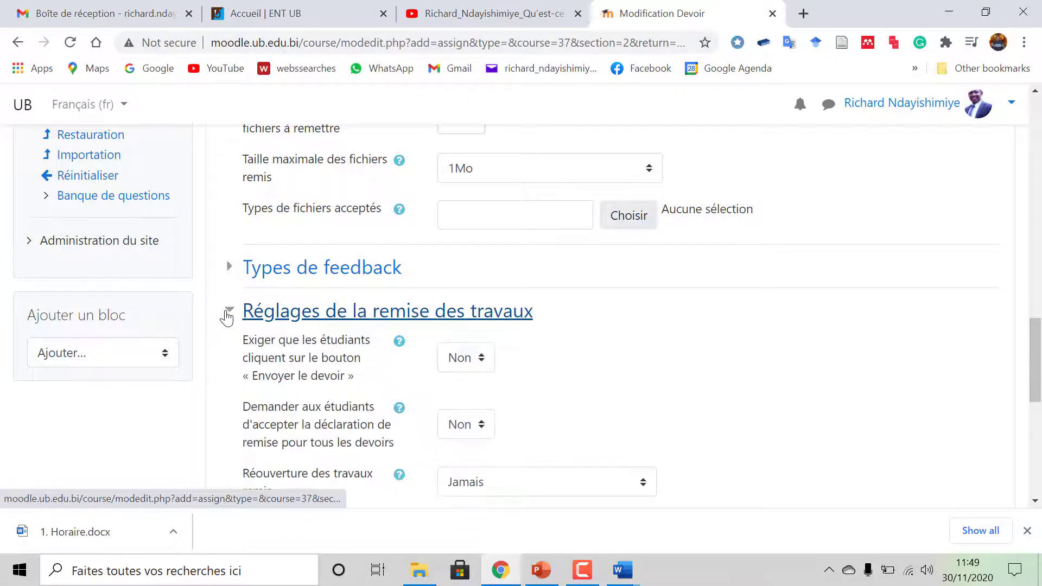
scroll(244, 315, "down", 3)
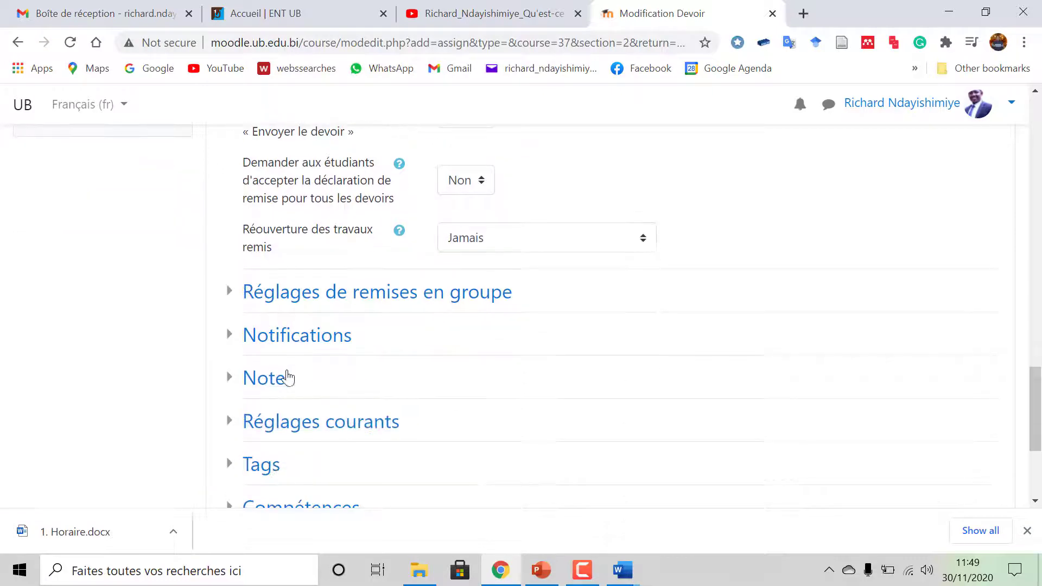
scroll(287, 378, "down", 2)
left_click(229, 298)
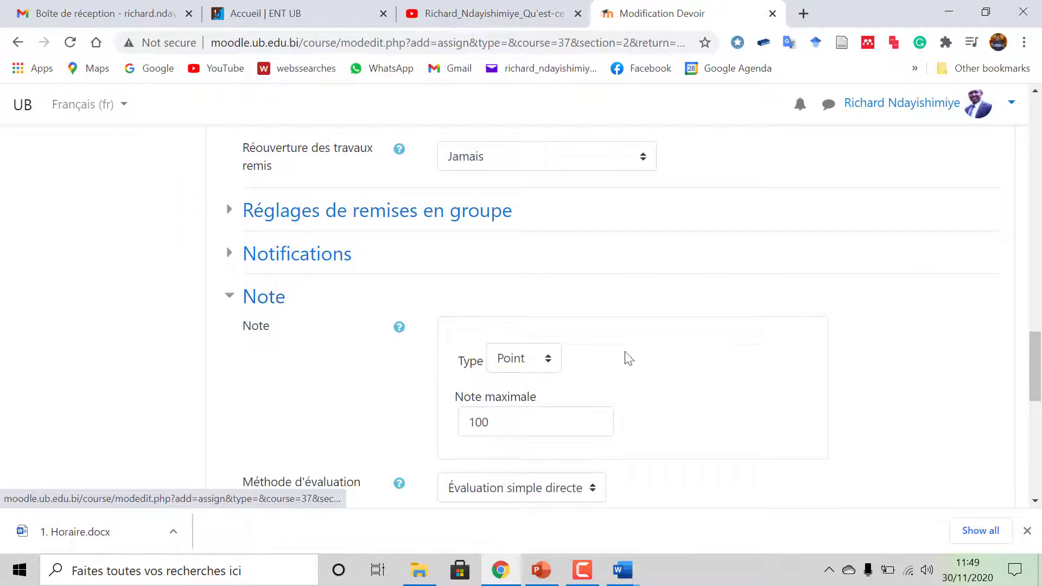
- Check the assignment's Note settings, then save the assignment and return to the course
scroll(633, 361, "down", 5)
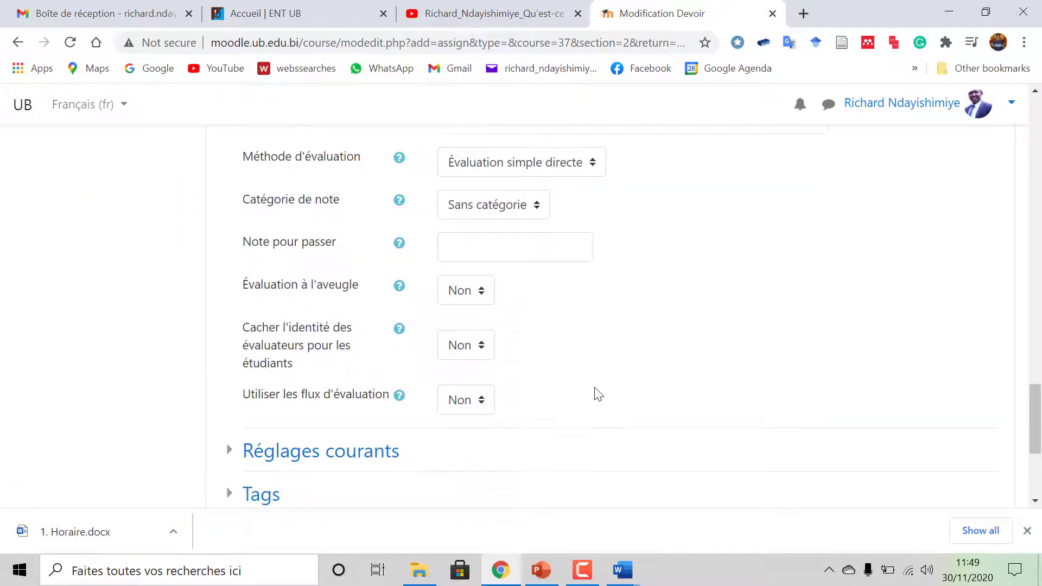
scroll(657, 333, "up", 4)
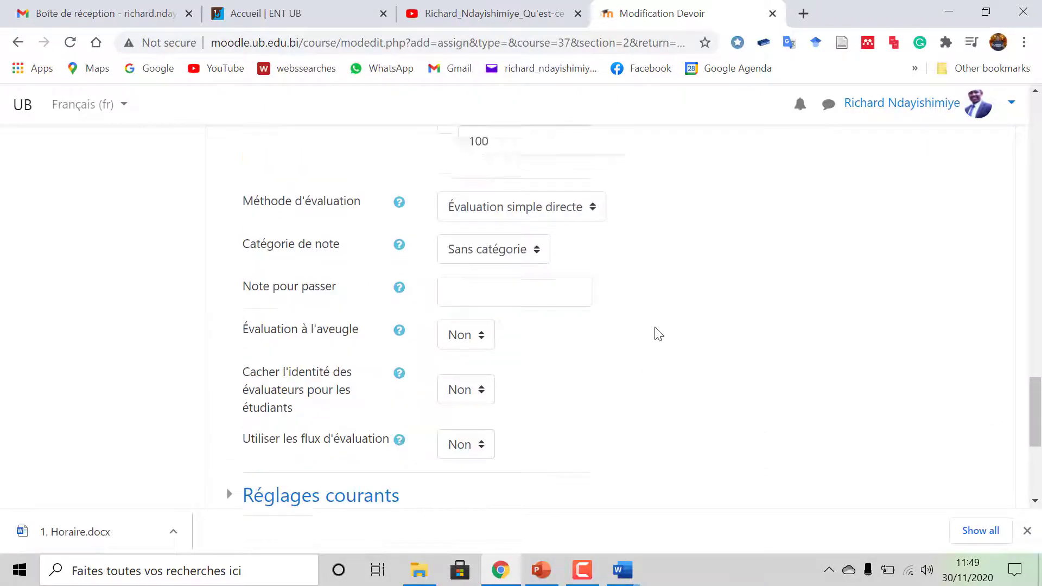
scroll(314, 386, "down", 3)
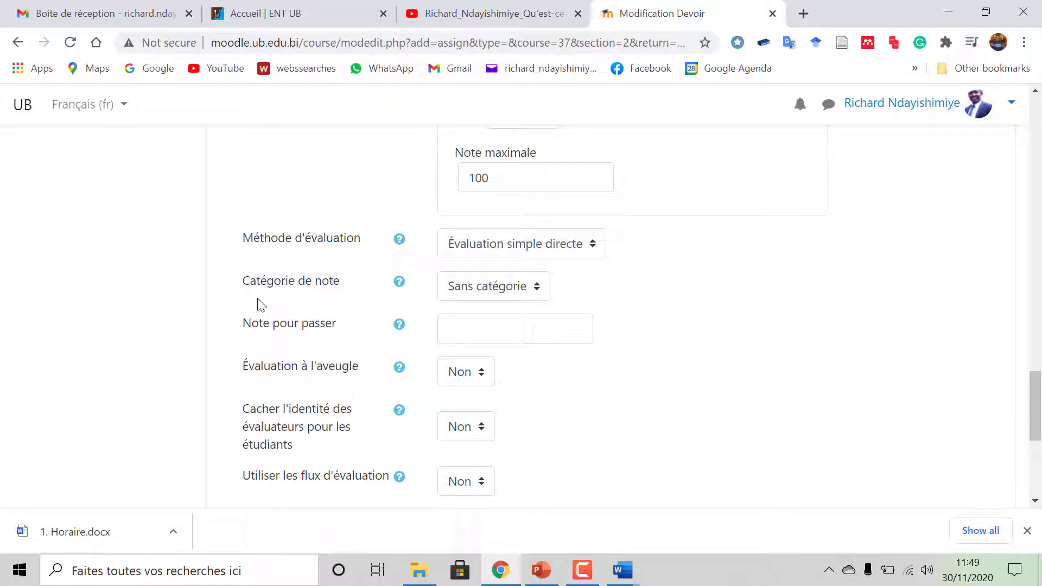
scroll(357, 424, "down", 3)
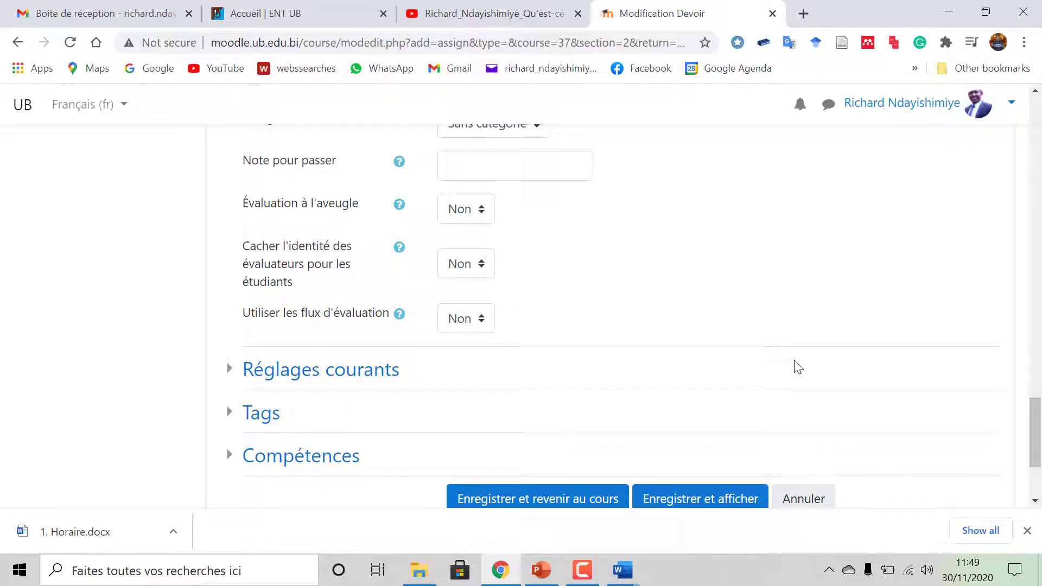
scroll(793, 348, "down", 2)
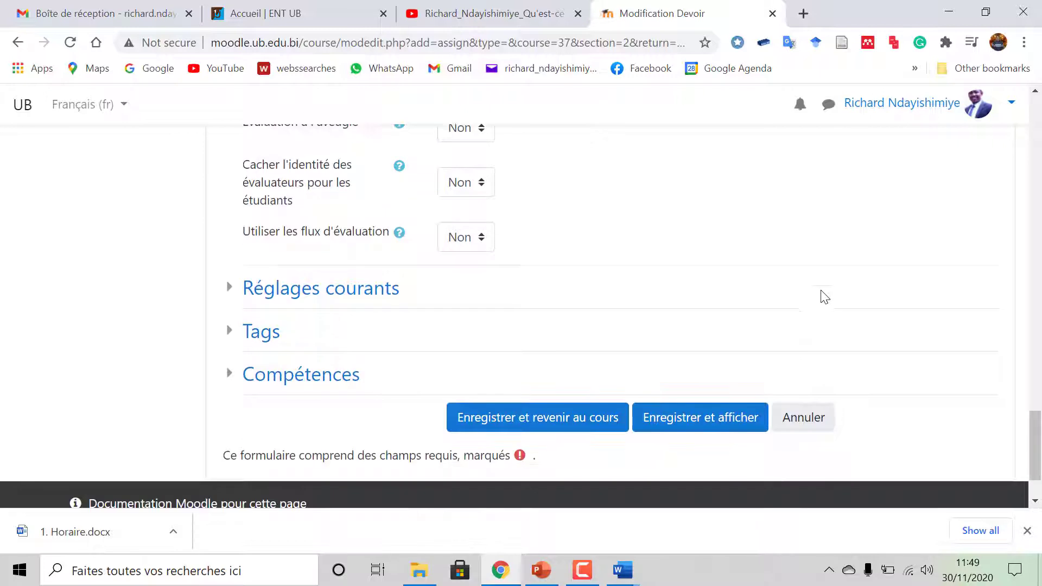
left_click(548, 419)
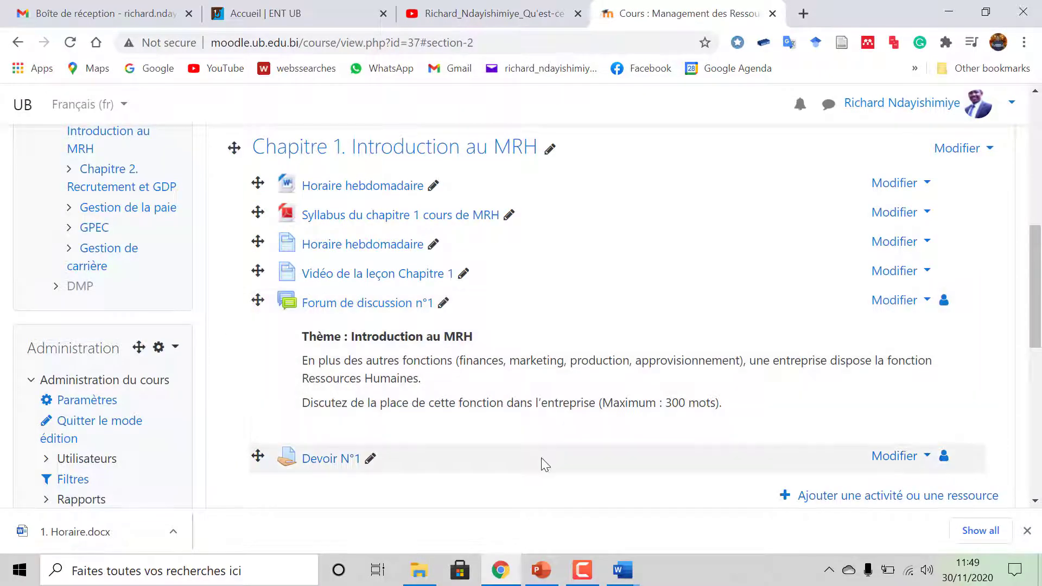
- Open Forum de discussion n°1 in Chapitre 1 to check its theme and posting deadline, and return to the course page
scroll(521, 434, "down", 1)
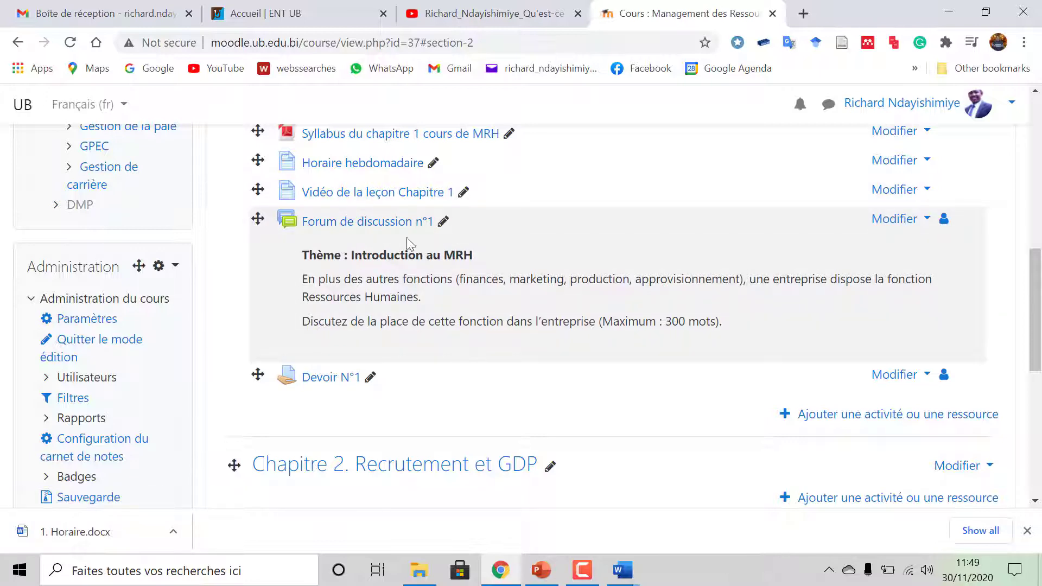
left_click(373, 222)
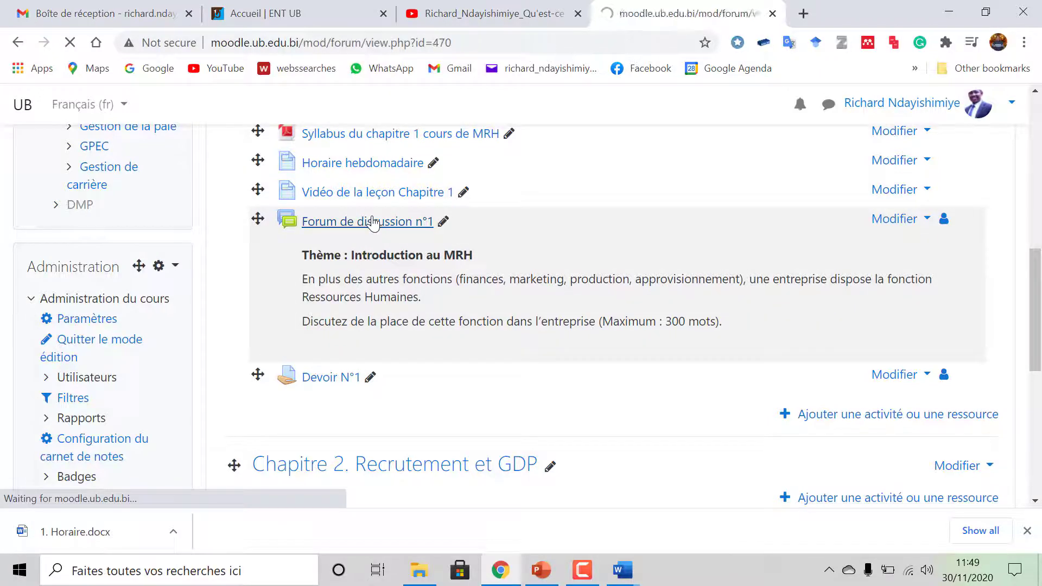
scroll(572, 394, "down", 4)
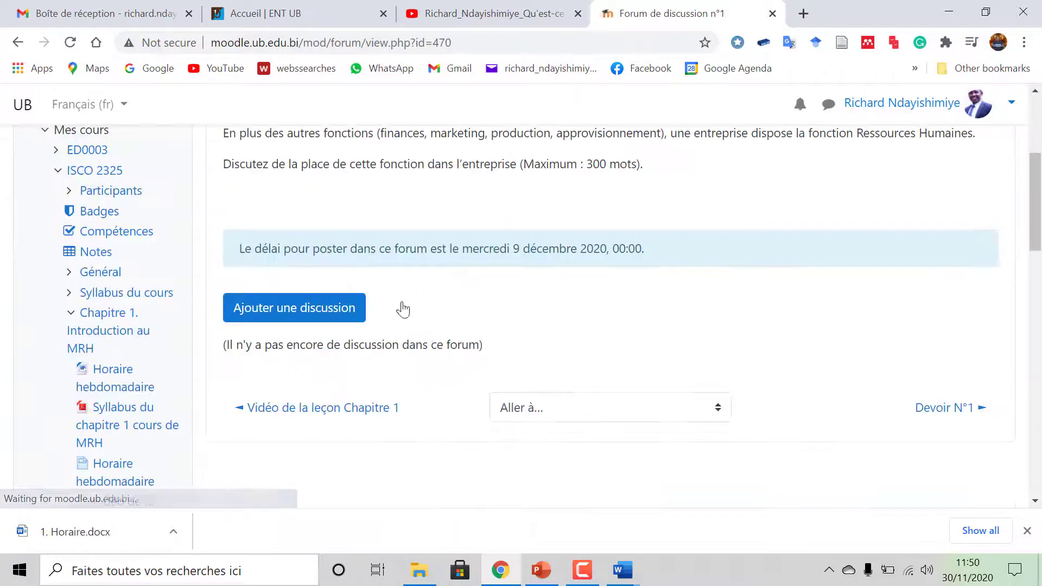
scroll(497, 254, "up", 3)
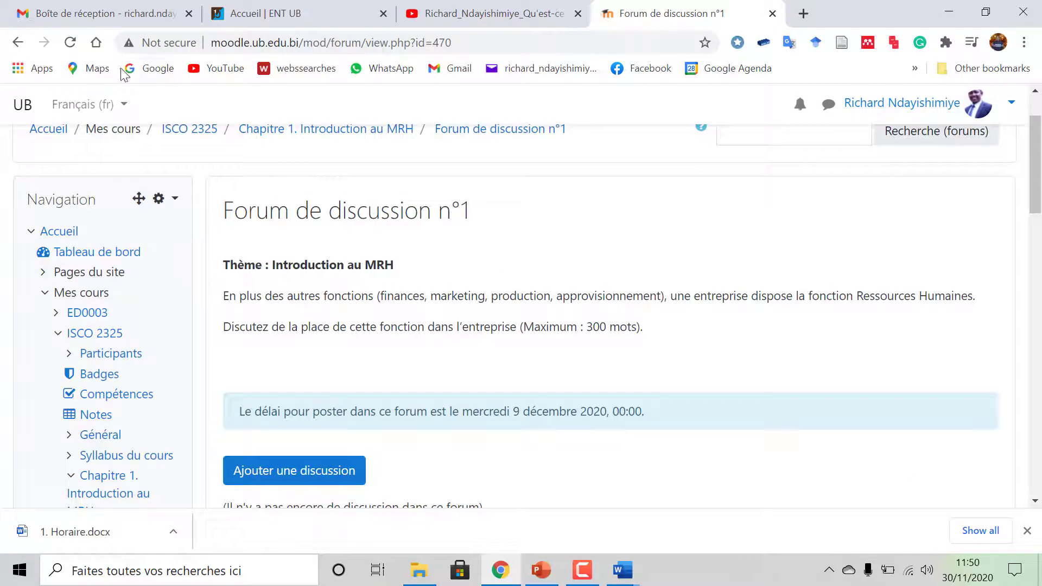
left_click(18, 42)
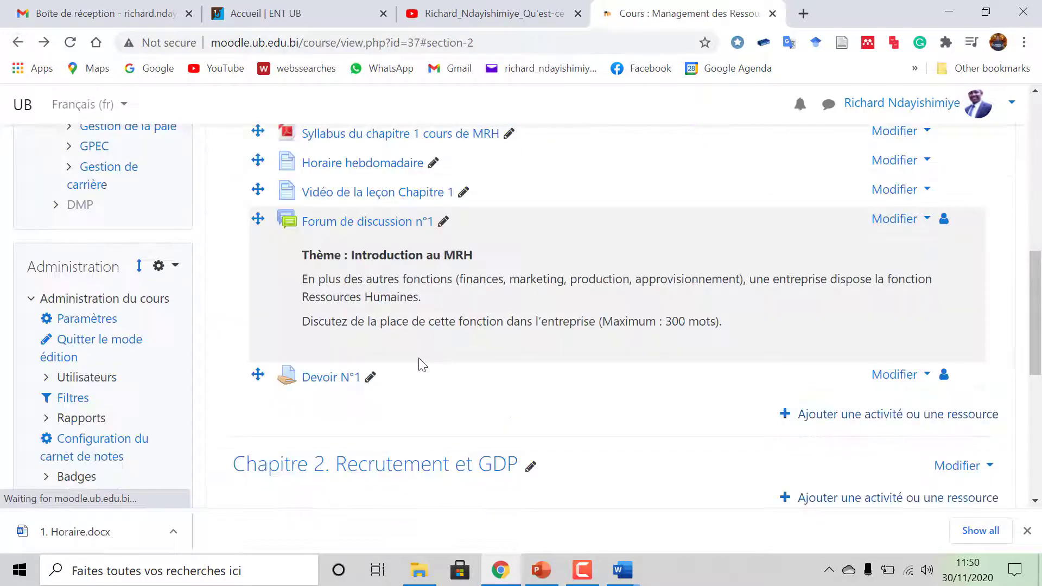
- Open Devoir N°1 in Chapitre 1 and examine its attached file, grading summary and submission status
left_click(315, 379)
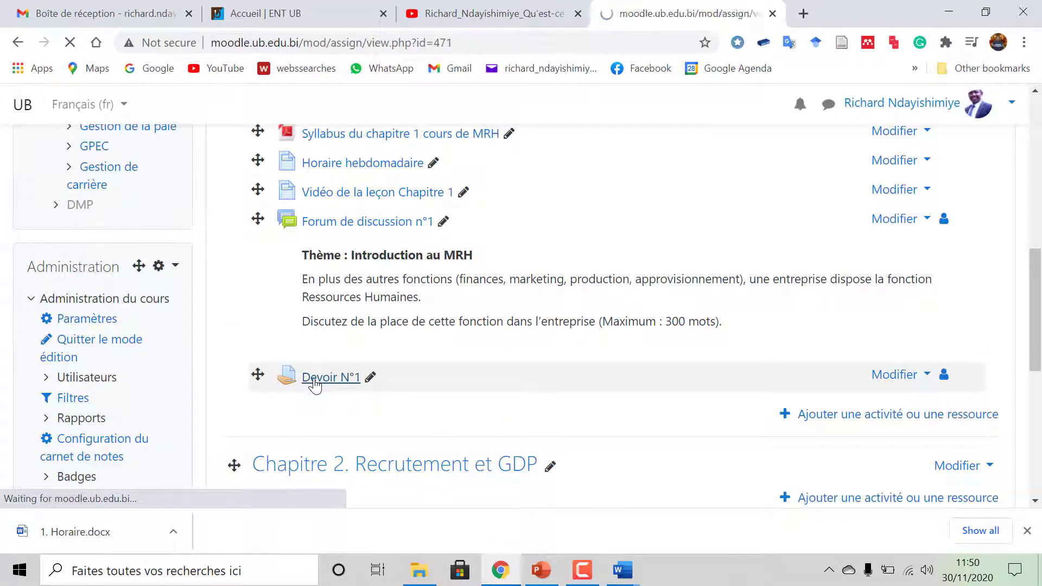
scroll(623, 353, "down", 3)
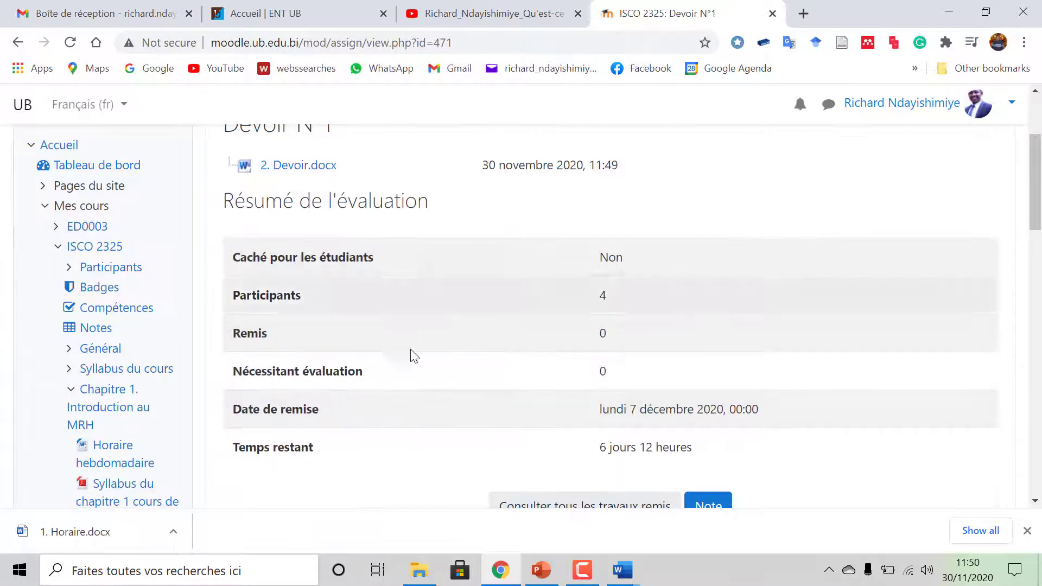
scroll(597, 305, "down", 3)
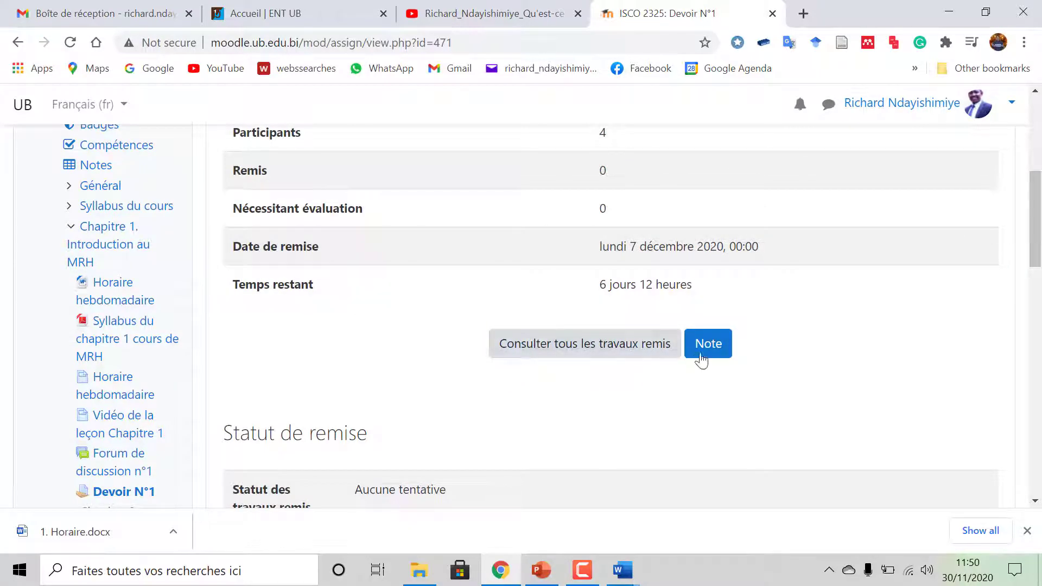
scroll(700, 357, "down", 4)
scroll(701, 357, "down", 5)
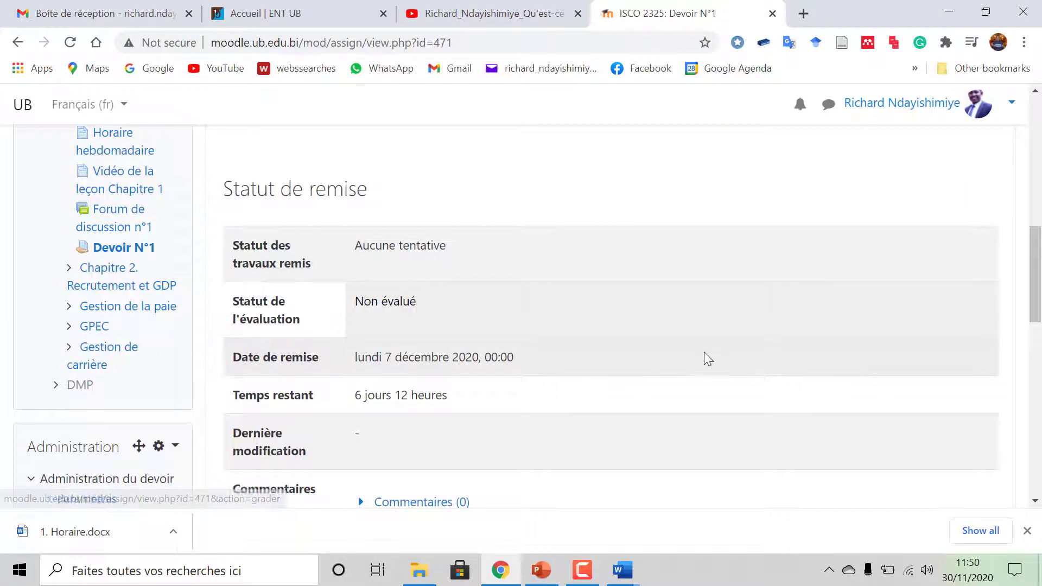
- Return from the Devoir N°1 assignment to the course page at the Chapitre 1 activities
scroll(714, 358, "up", 15)
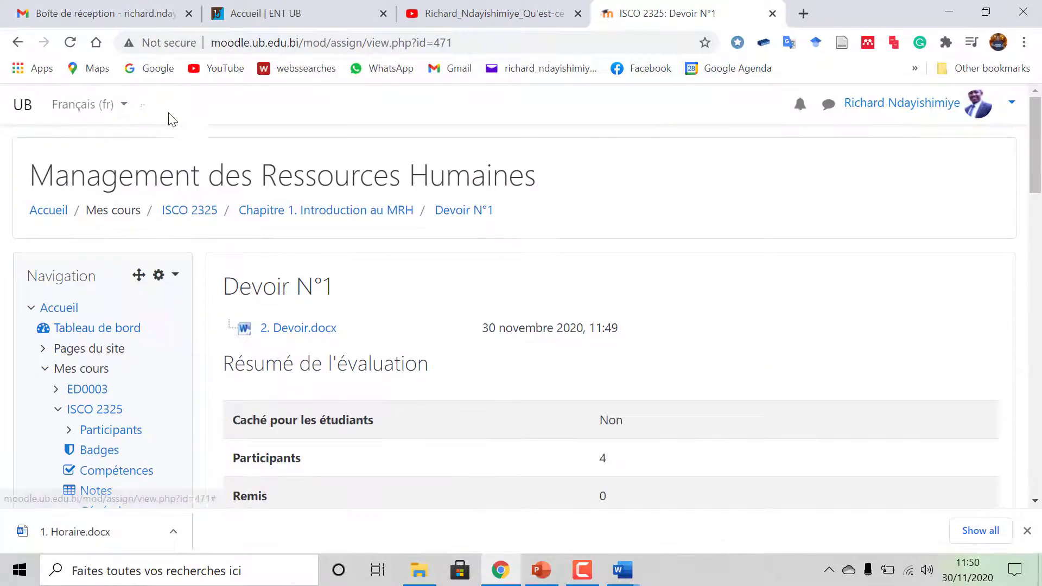
left_click(18, 43)
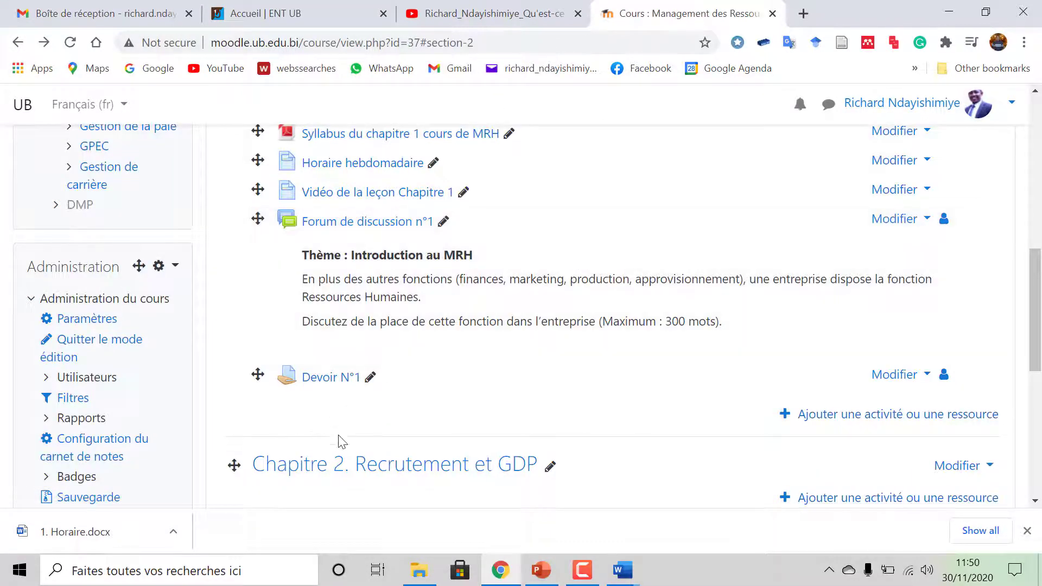
scroll(413, 407, "down", 1)
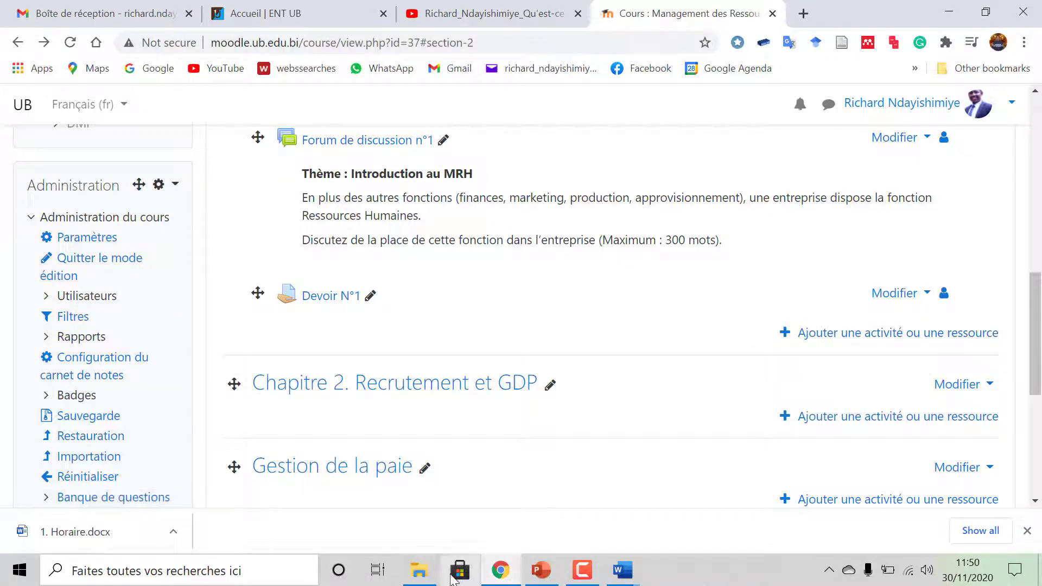
- Open the "3. Test hebdomadaire (QCM)" document from the Activités folder in Word and read its instructions and questions
left_click(419, 570)
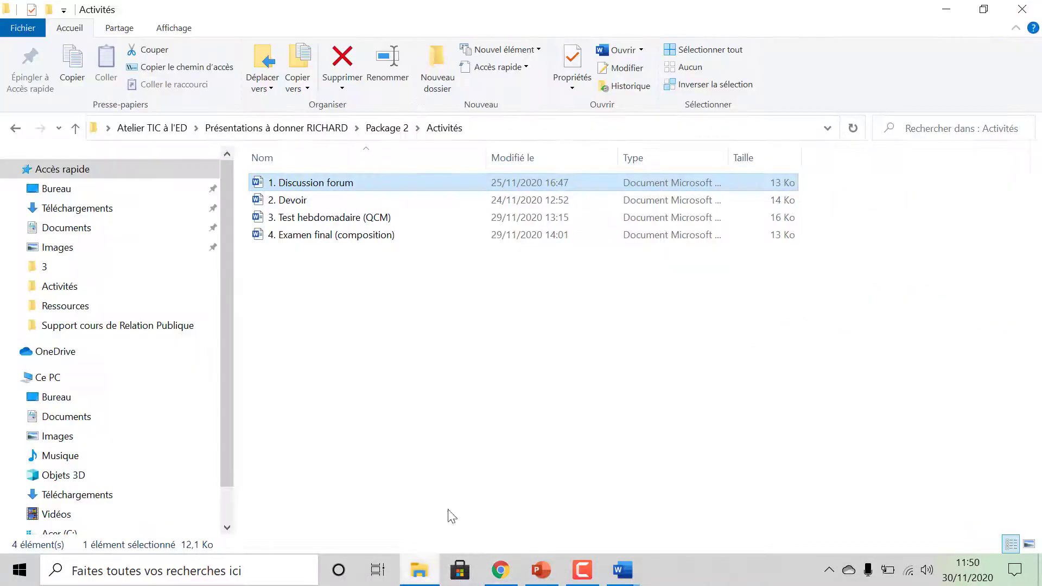
left_click(305, 217)
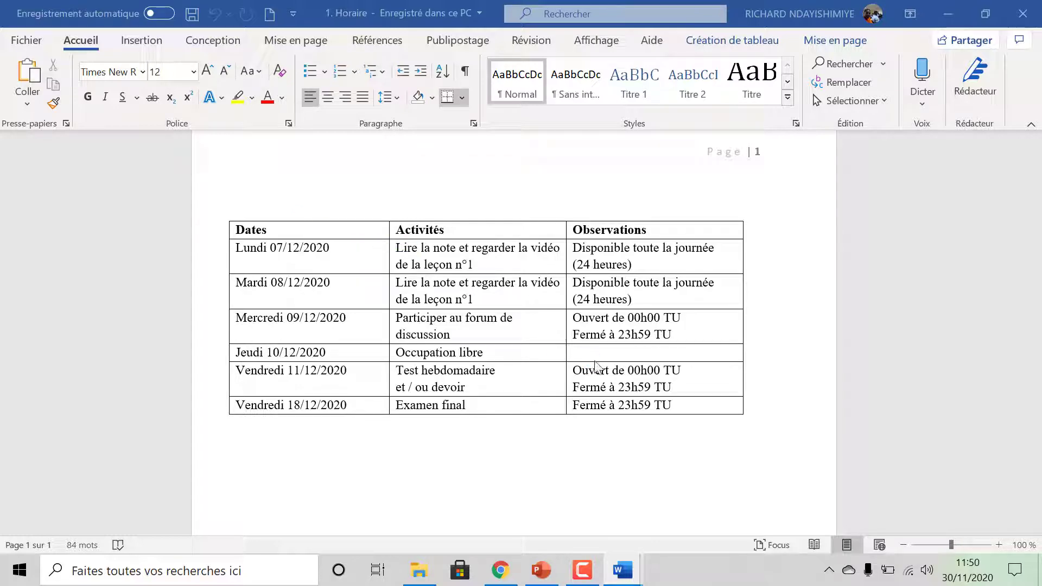
scroll(490, 337, "down", 3)
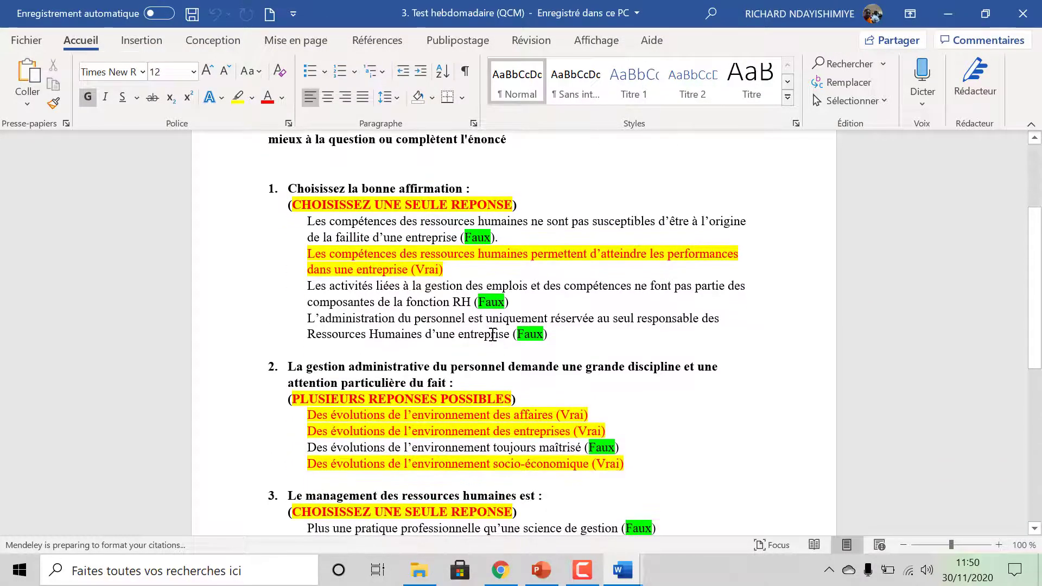
scroll(496, 333, "up", 5)
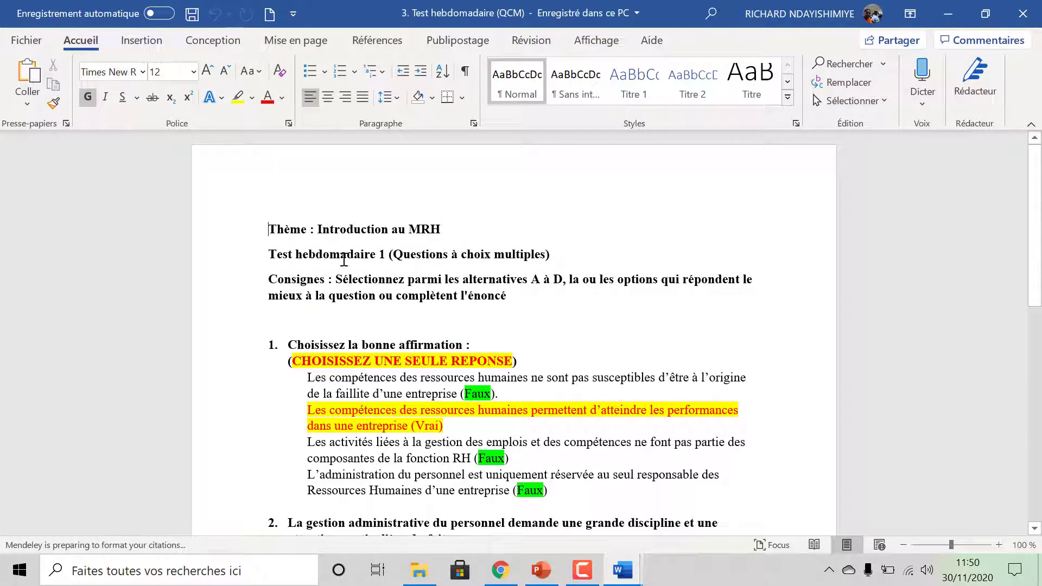
scroll(410, 280, "down", 3)
scroll(413, 279, "up", 2)
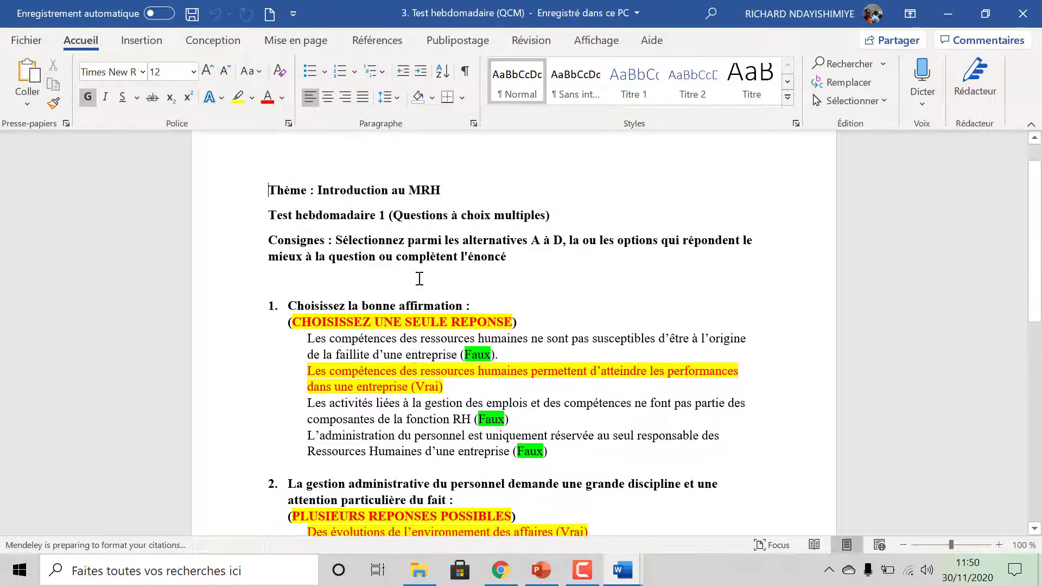
scroll(418, 279, "down", 3)
scroll(420, 279, "down", 5)
scroll(404, 255, "up", 9)
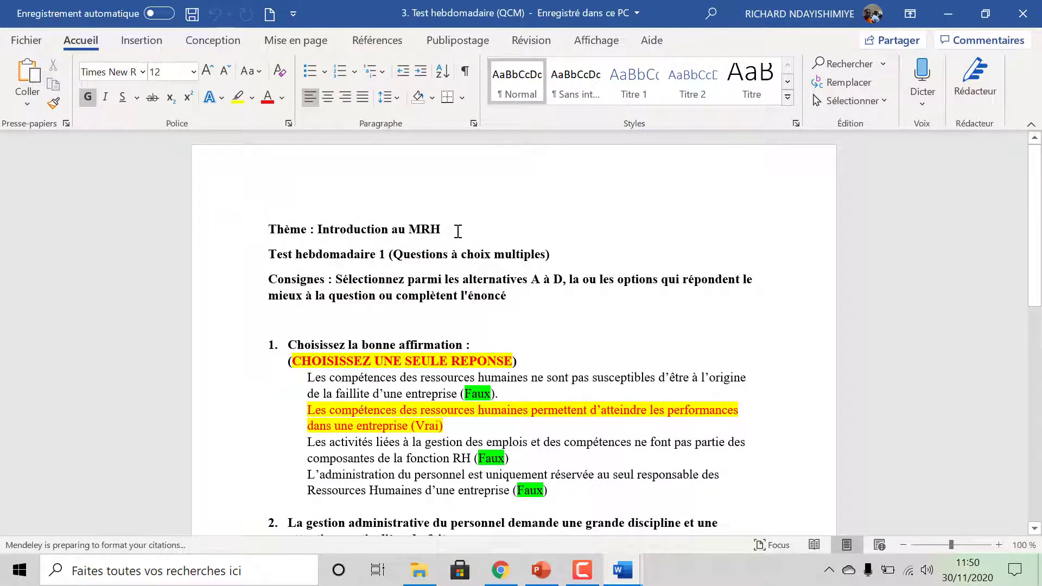
key("ctrl+Home")
- Consult the weekly test's date and hours in the "1. Horaire" Word document and return to the Moodle course page in Chrome
mouse_move(623, 570)
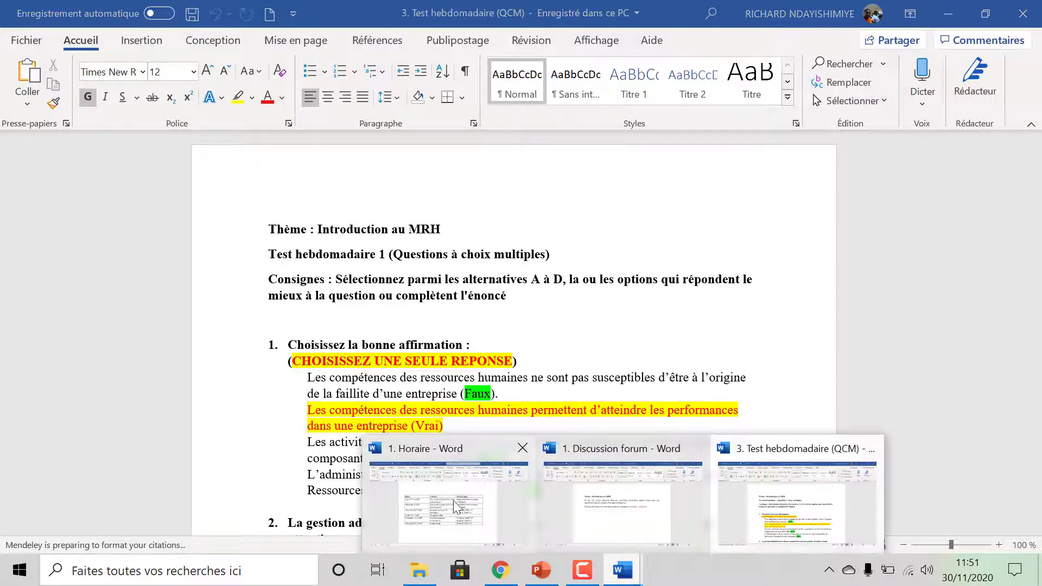
left_click(461, 489)
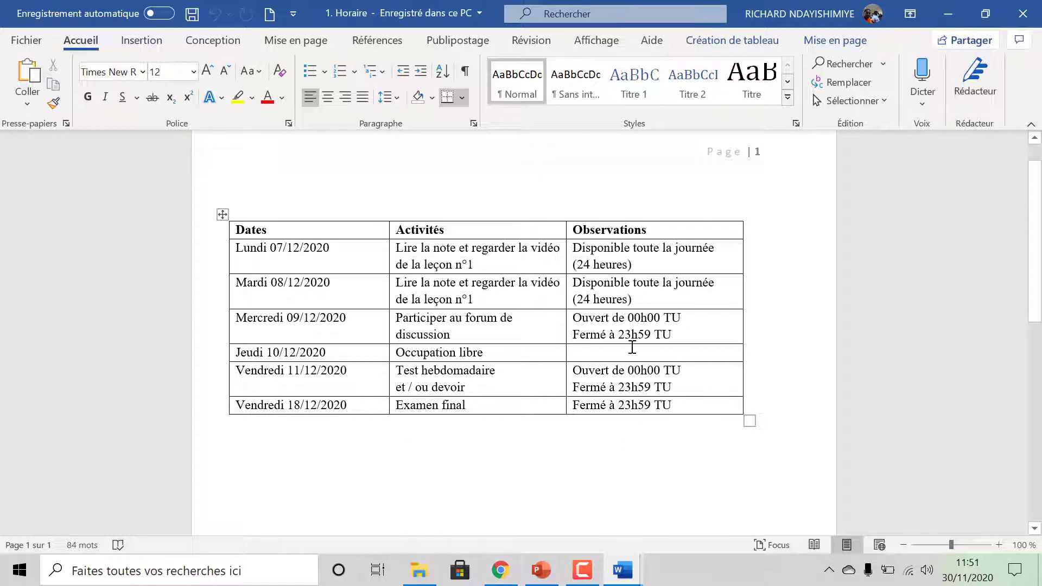
left_click(500, 570)
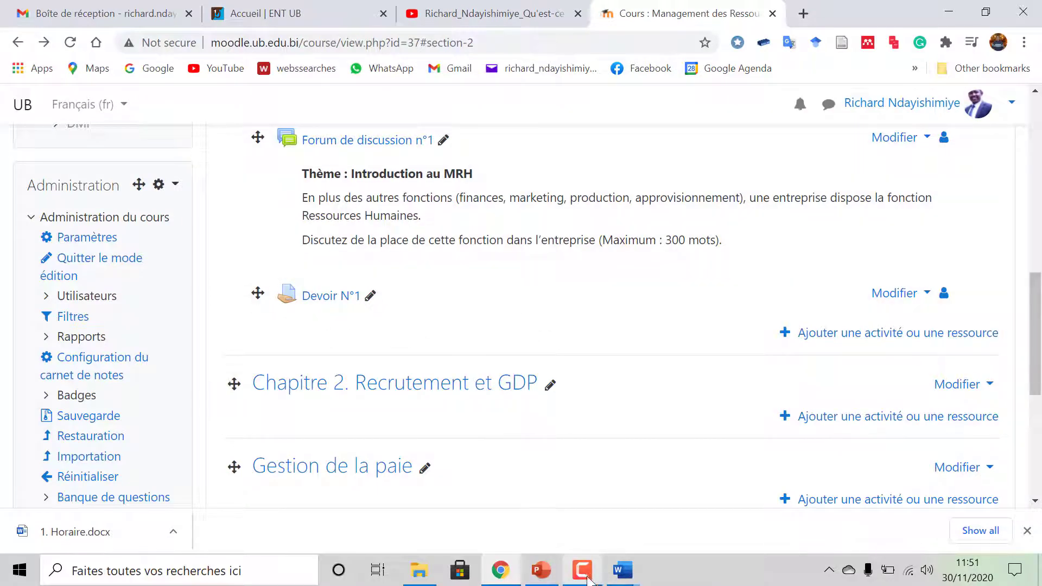
- Review the answer types and the true and false options of all questions in the QCM Word document, and return to the course page
left_click(628, 578)
left_click(796, 505)
scroll(472, 239, "down", 2)
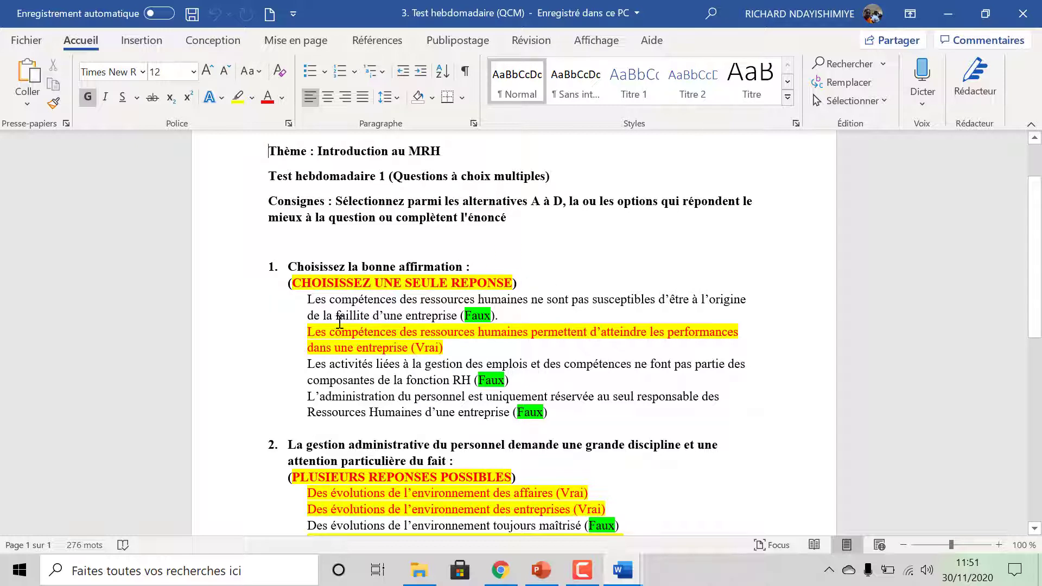
scroll(340, 322, "down", 1)
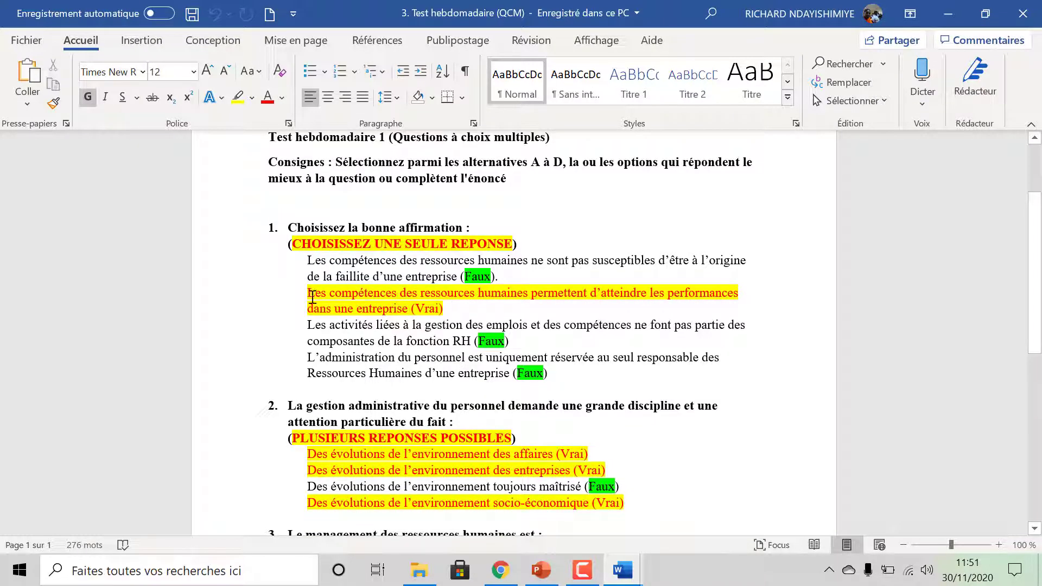
scroll(440, 326, "down", 8)
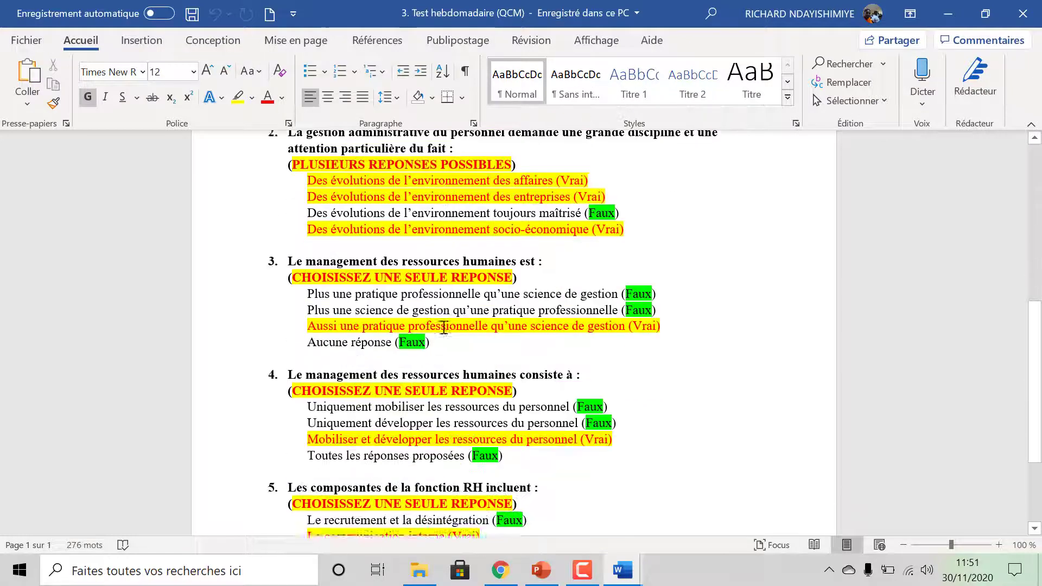
scroll(442, 329, "up", 3)
scroll(444, 329, "up", 5)
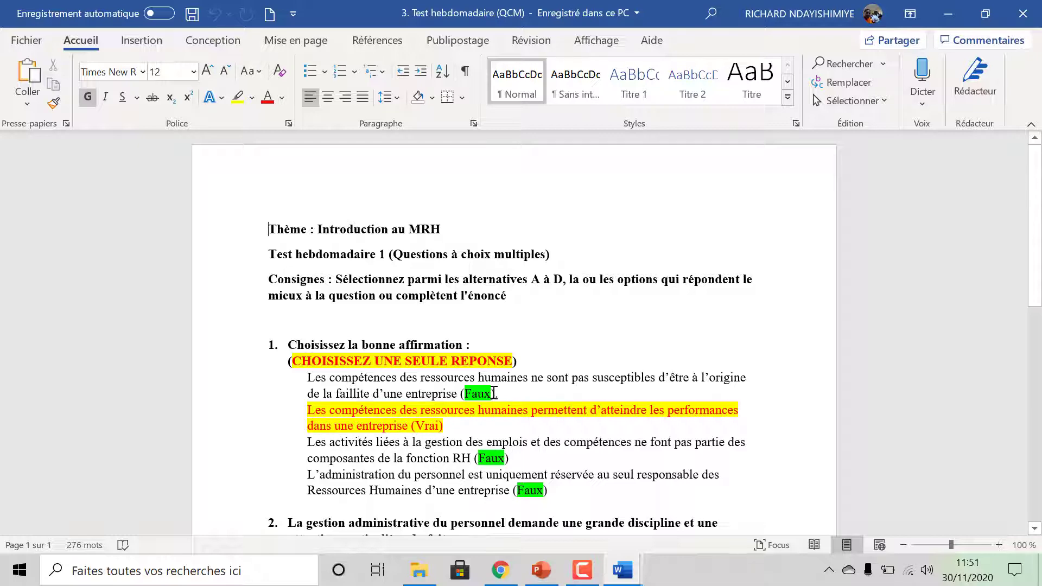
scroll(494, 393, "down", 7)
scroll(505, 386, "up", 7)
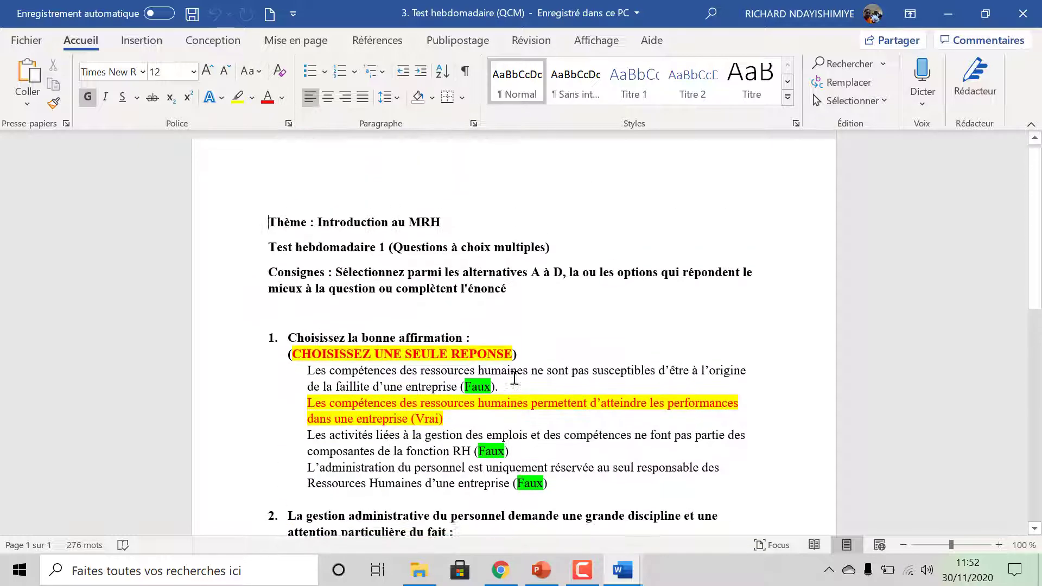
scroll(514, 377, "down", 15)
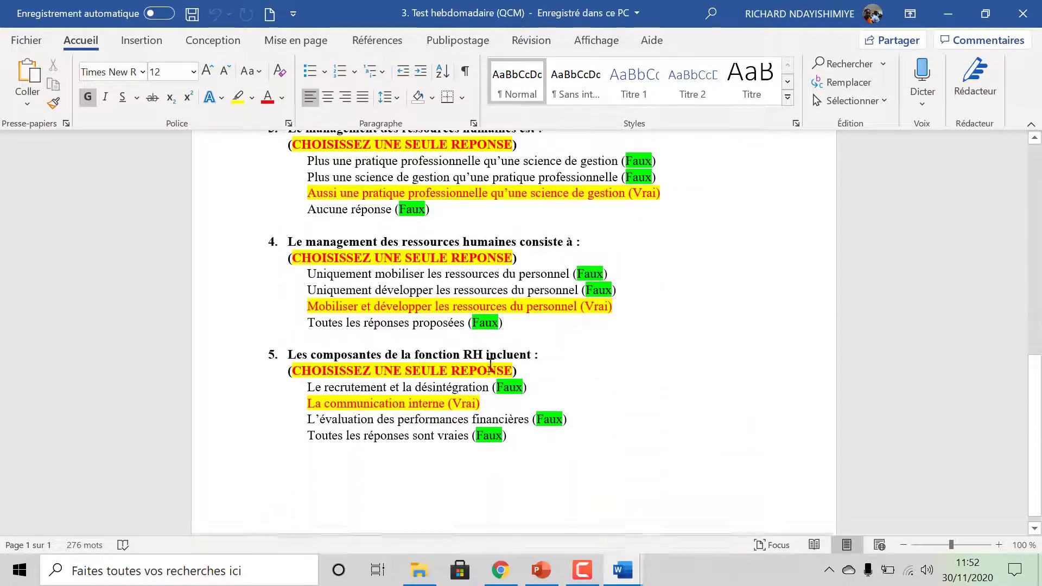
scroll(491, 365, "up", 16)
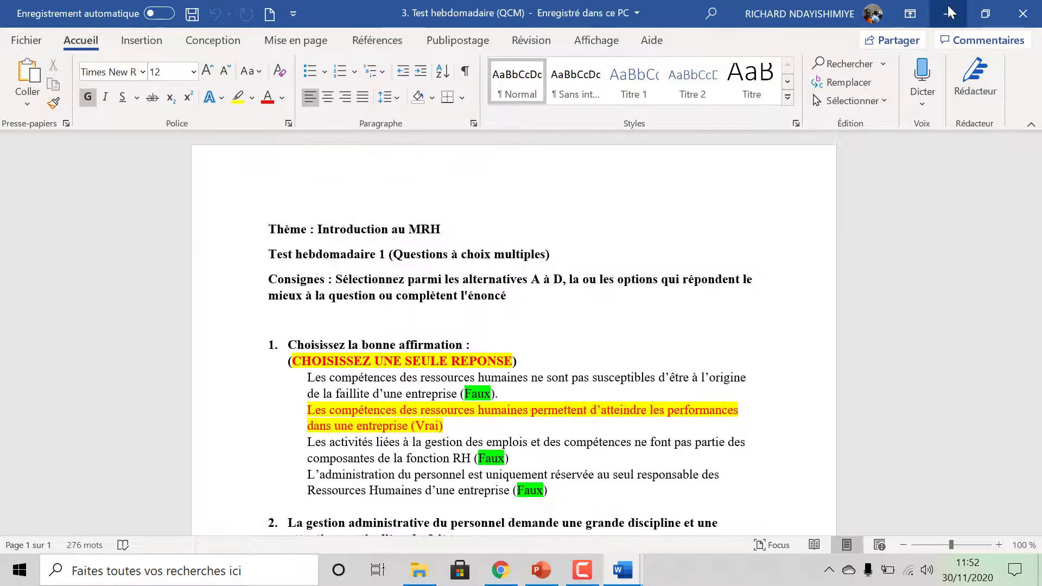
left_click(950, 12)
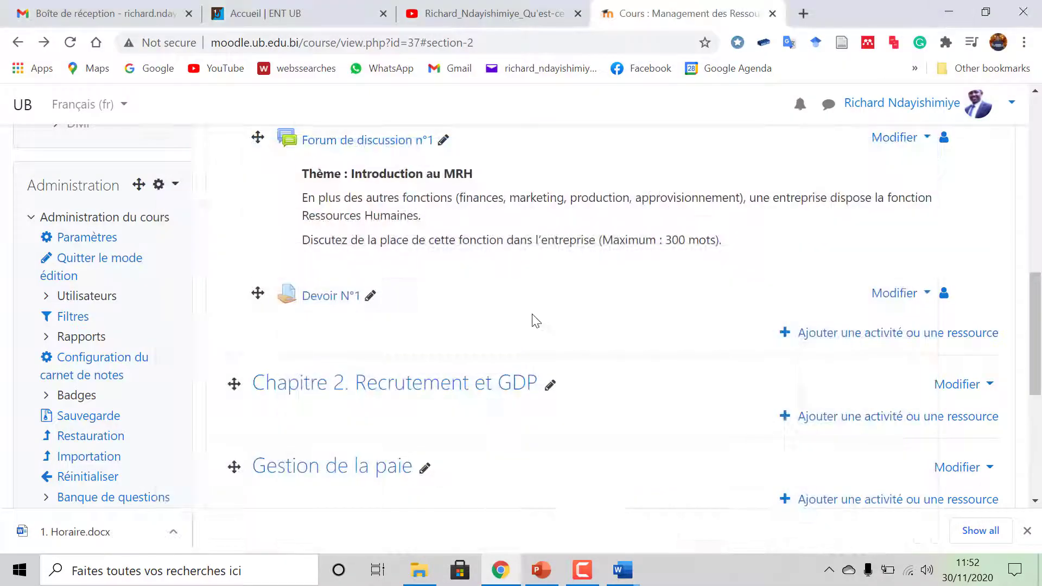
- Add a Test activity to the Chapitre 1. Introduction au MRH section
left_click(886, 339)
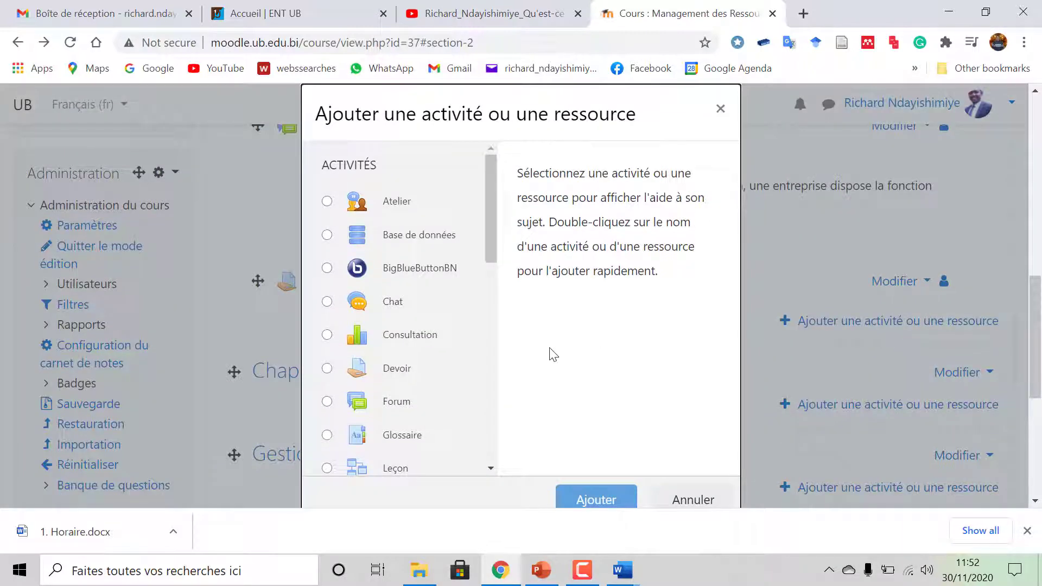
scroll(411, 349, "down", 1)
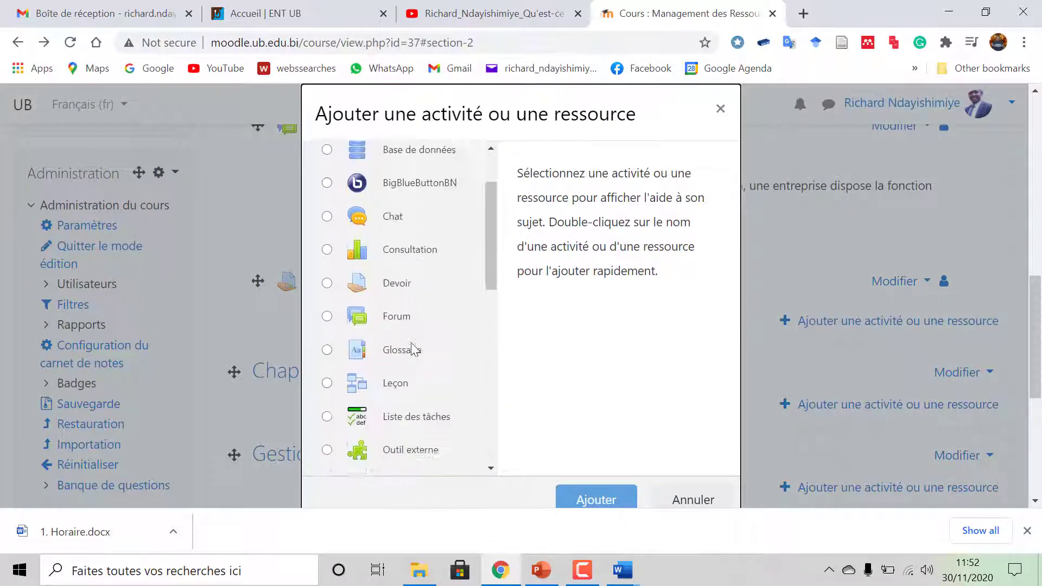
scroll(415, 342, "up", 1)
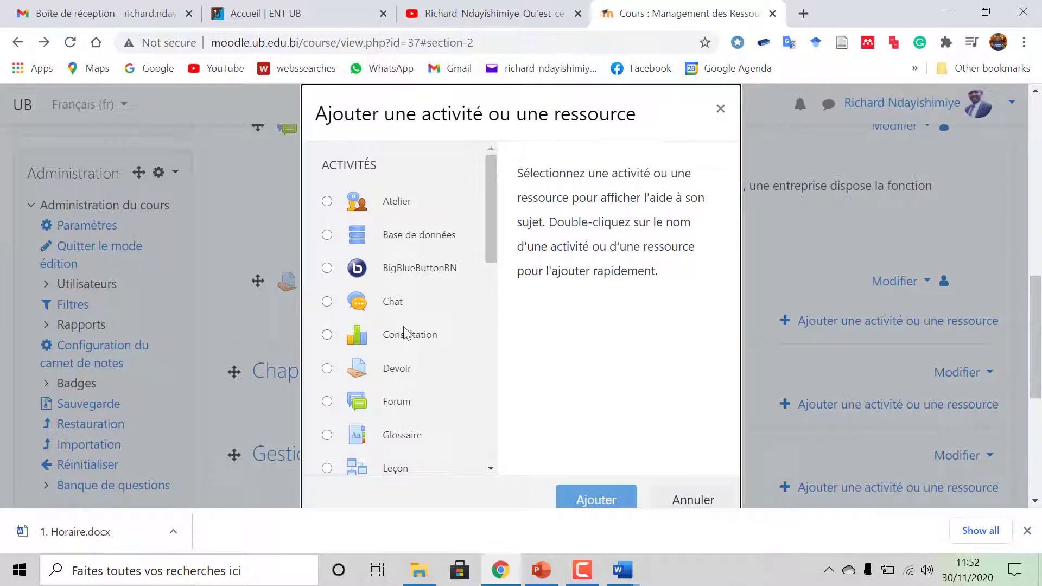
scroll(423, 336, "down", 3)
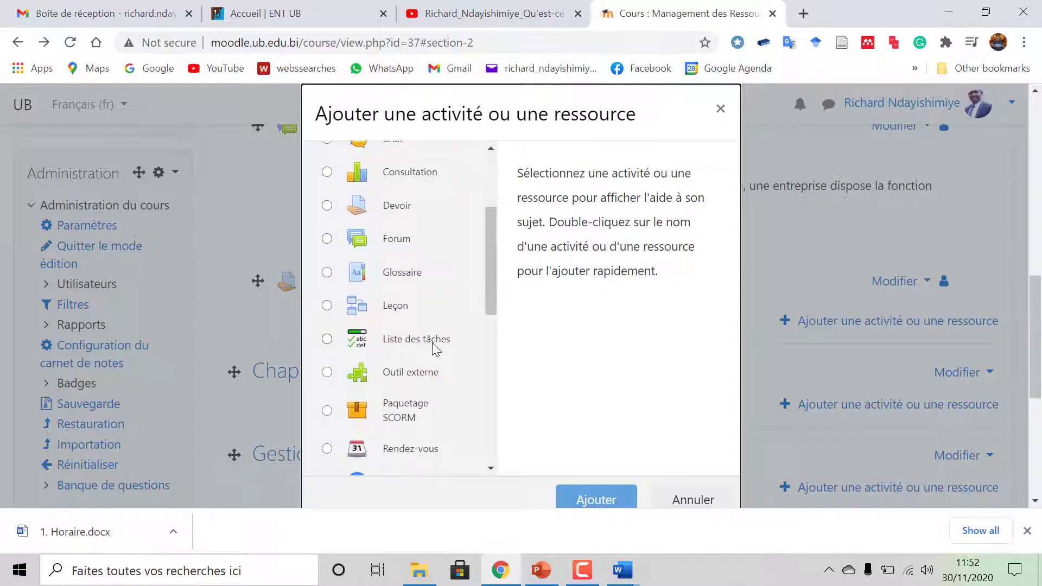
scroll(434, 347, "down", 3)
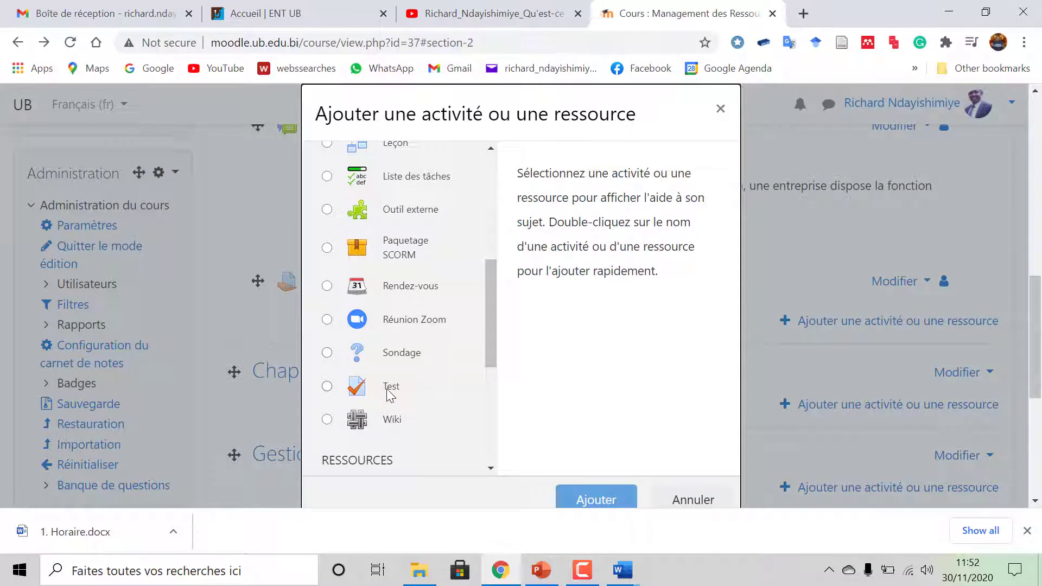
left_click(389, 393)
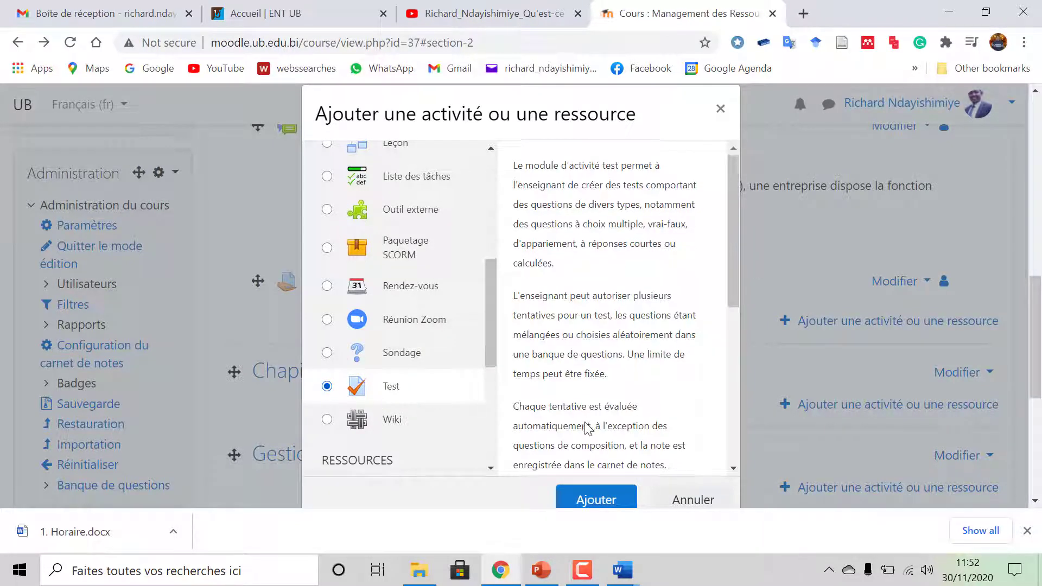
scroll(594, 430, "down", 2)
left_click(597, 500)
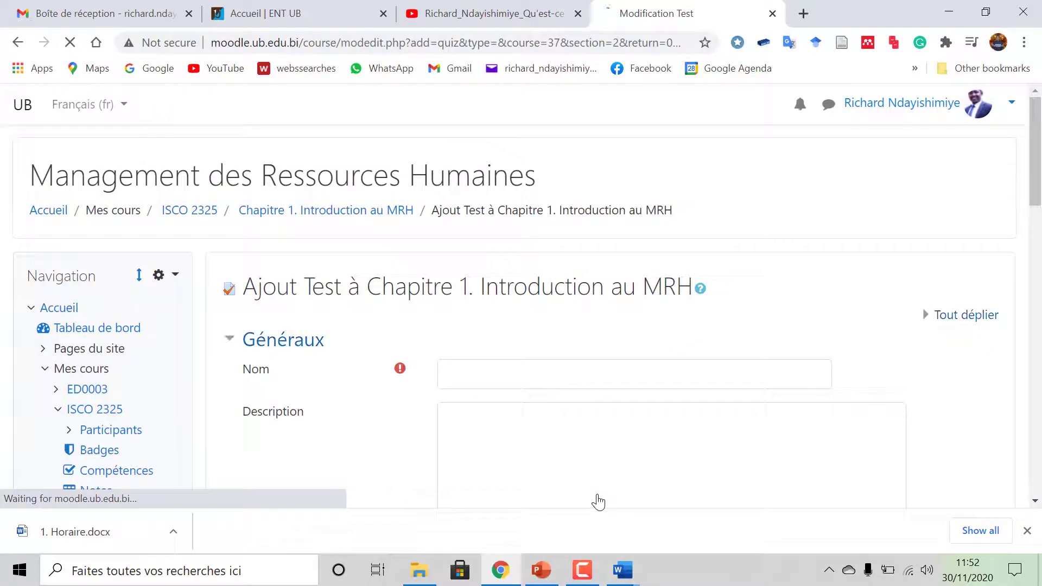
- Name the new test "Test hebdomadaire"
scroll(605, 393, "down", 2)
scroll(532, 301, "up", 1)
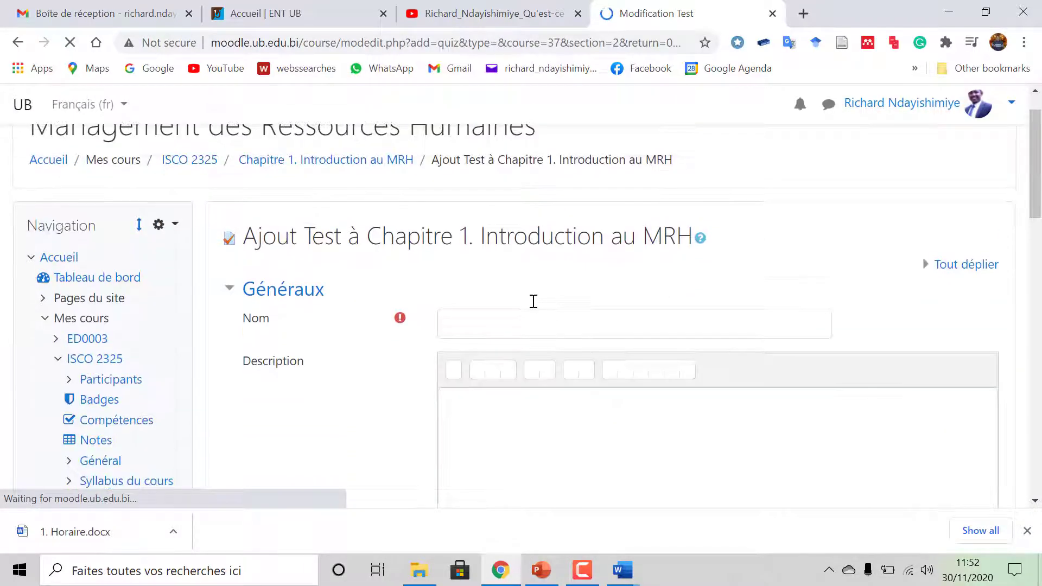
left_click(527, 322)
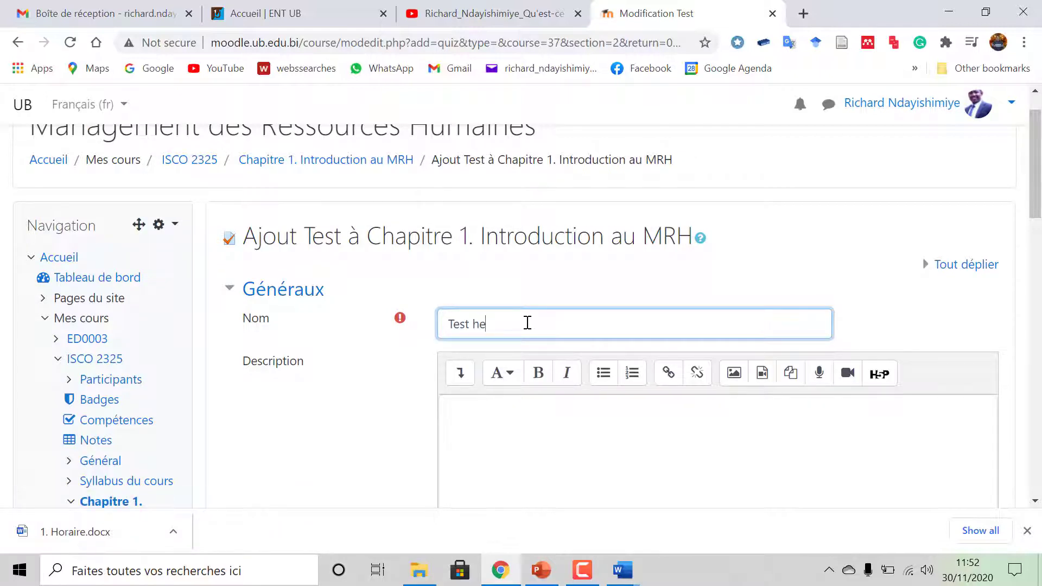
type("Test hebdomadaire")
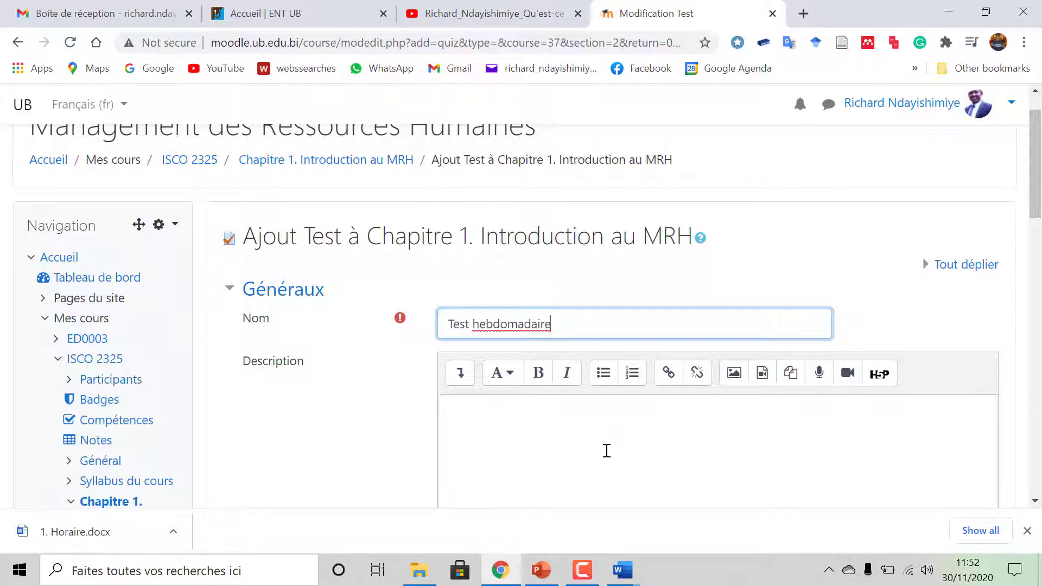
- Check the heading and instructions of the QCM Word document, and look over the general section of the Moodle test form in Chrome
mouse_move(629, 573)
left_click(797, 515)
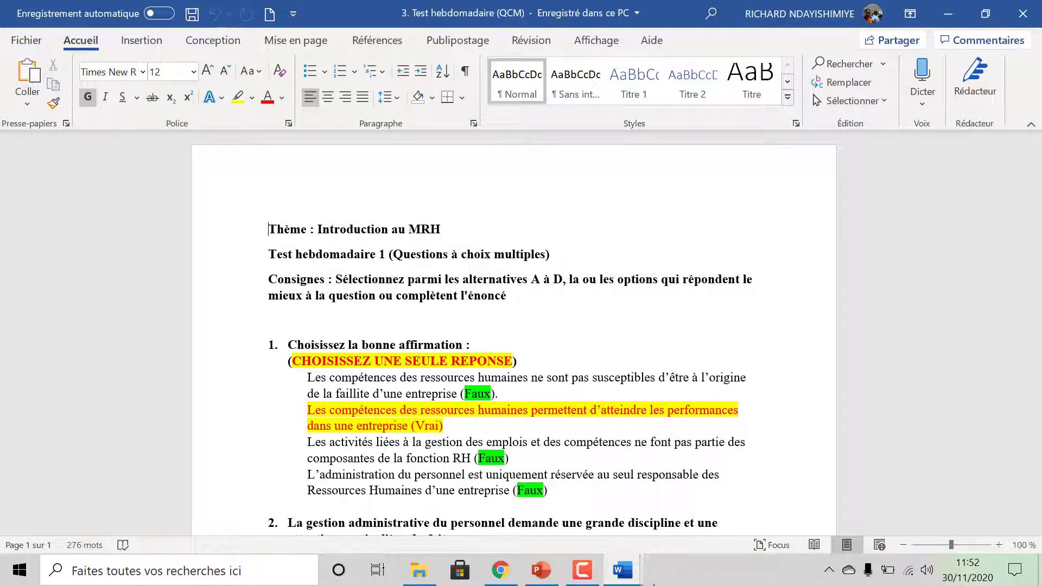
left_click(501, 570)
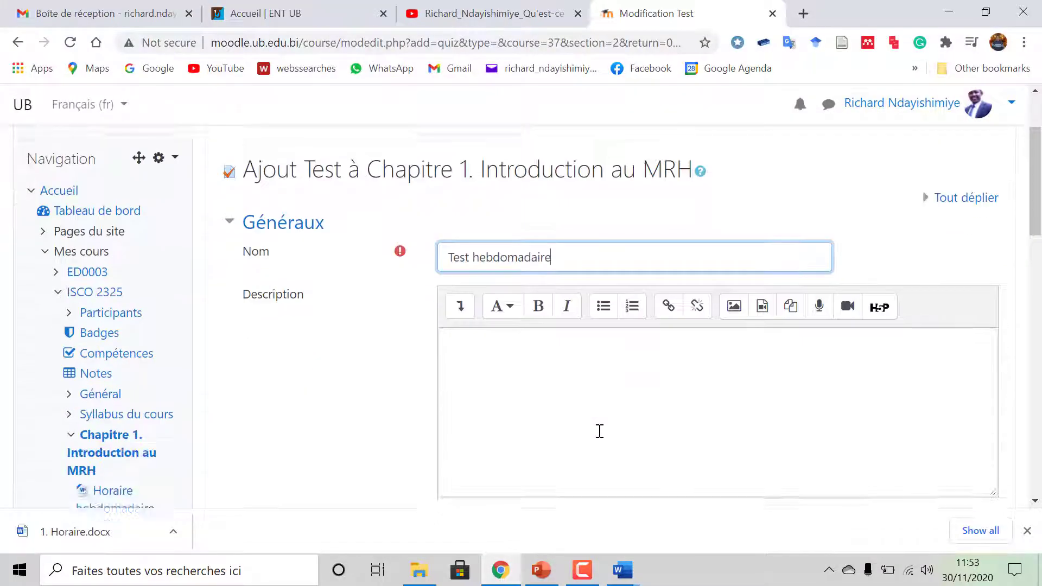
scroll(600, 432, "down", 1)
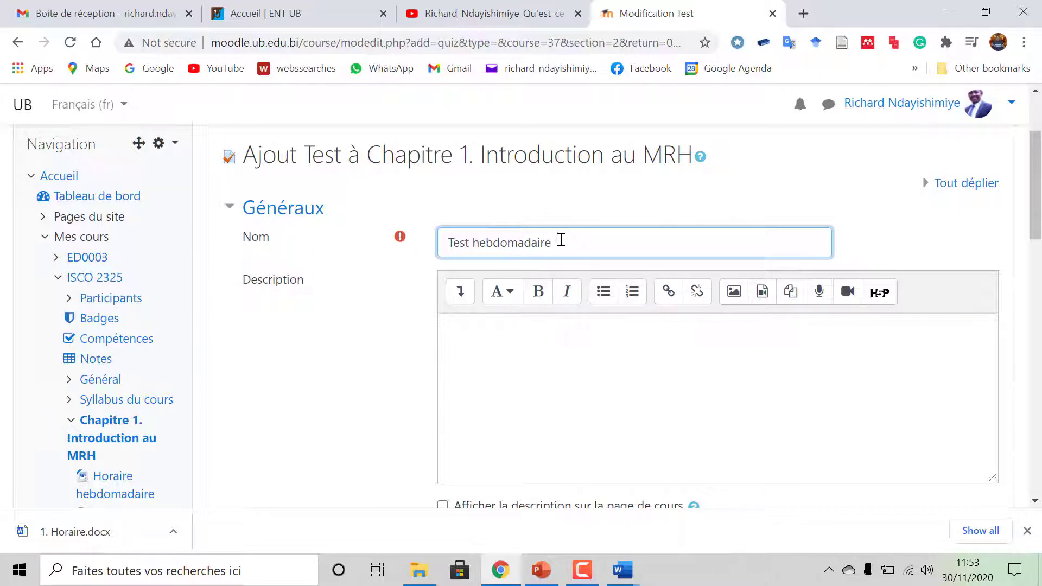
scroll(586, 245, "down", 3)
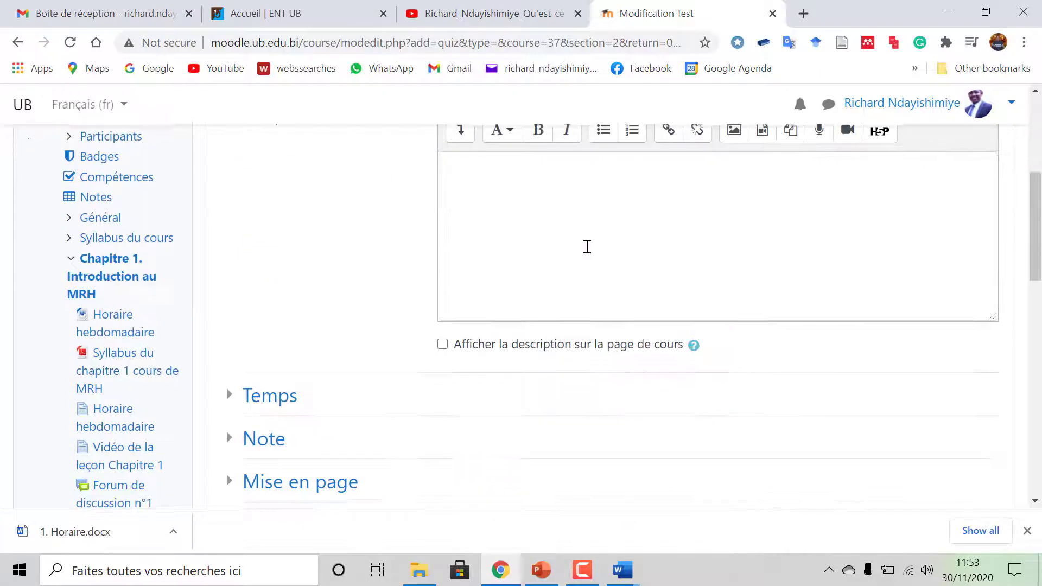
scroll(587, 244, "up", 3)
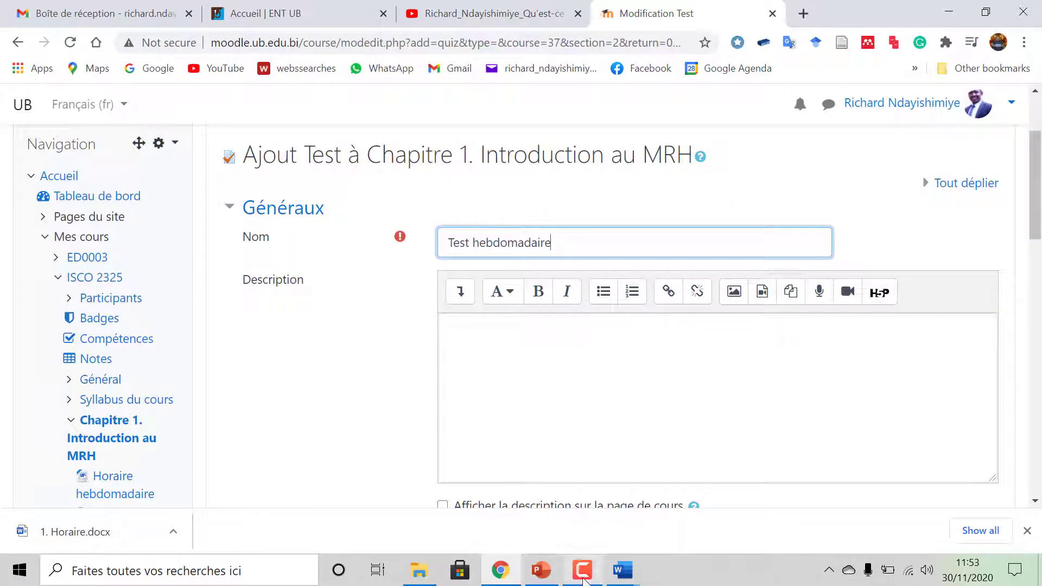
- Copy the instructions sentence after "Consignes :" from the QCM Word document into the test's description in Chrome
mouse_move(623, 570)
left_click(792, 489)
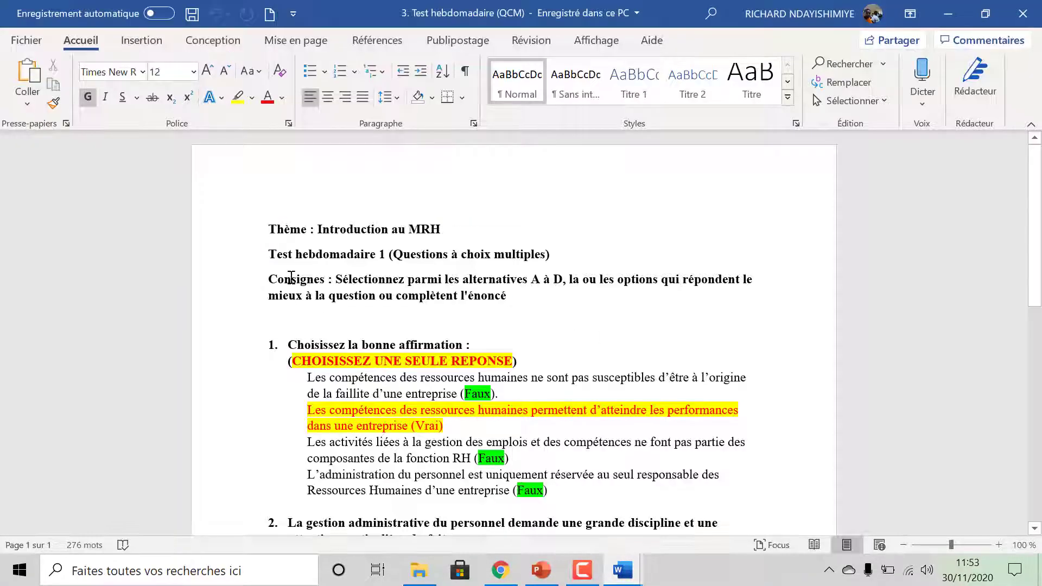
left_click_drag(274, 278, 508, 296)
left_click(420, 295)
left_click_drag(337, 279, 508, 298)
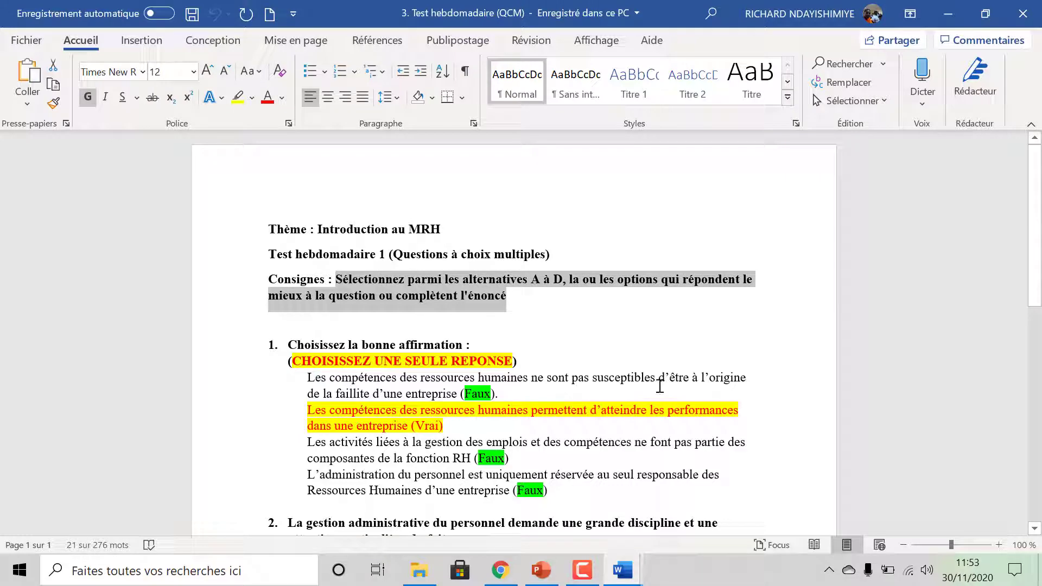
left_click(501, 569)
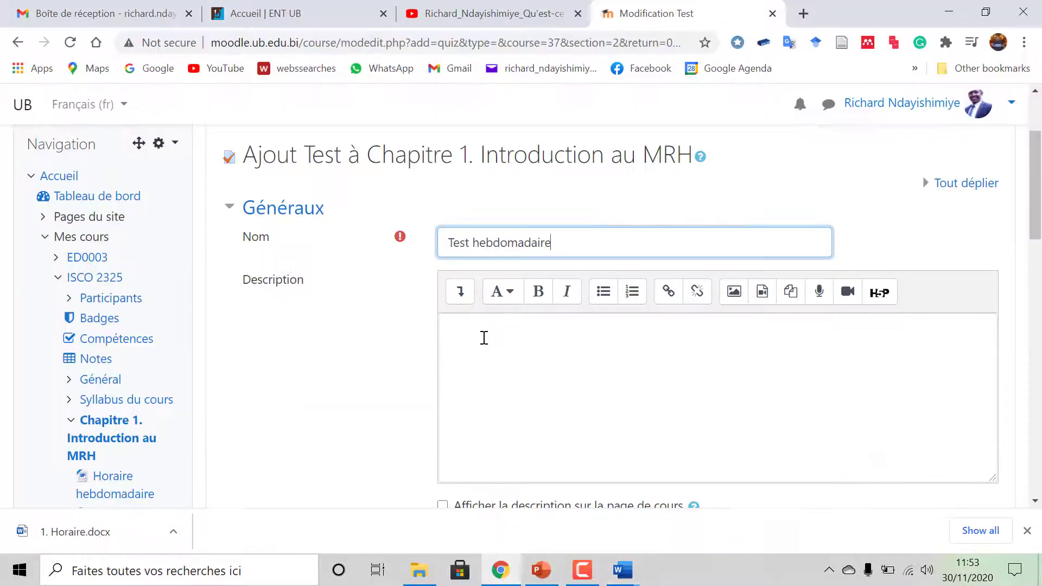
left_click(456, 325)
right_click(456, 325)
left_click(503, 172)
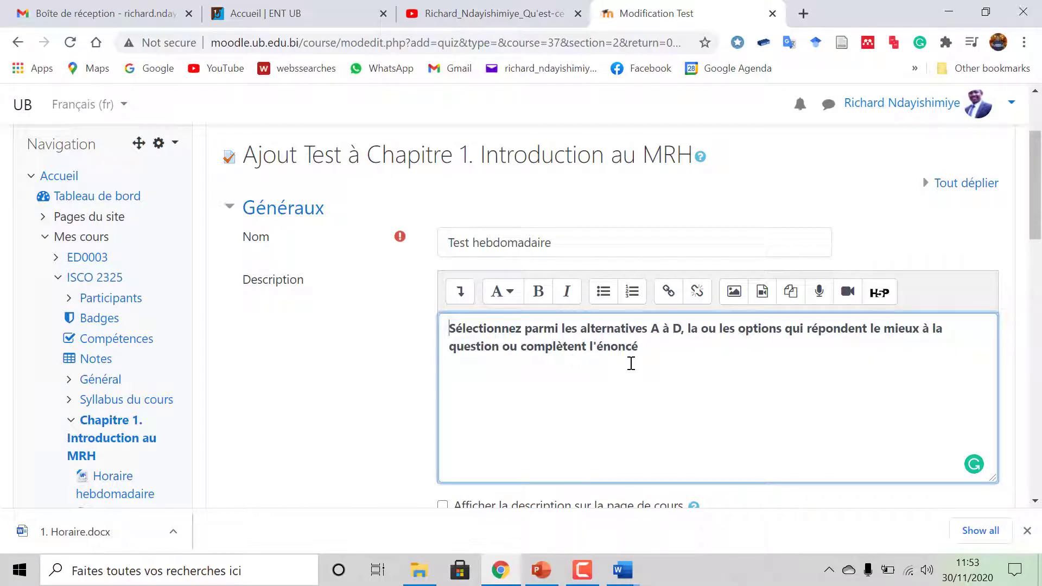
- Enable displaying the test's description on the course page
scroll(657, 348, "down", 2)
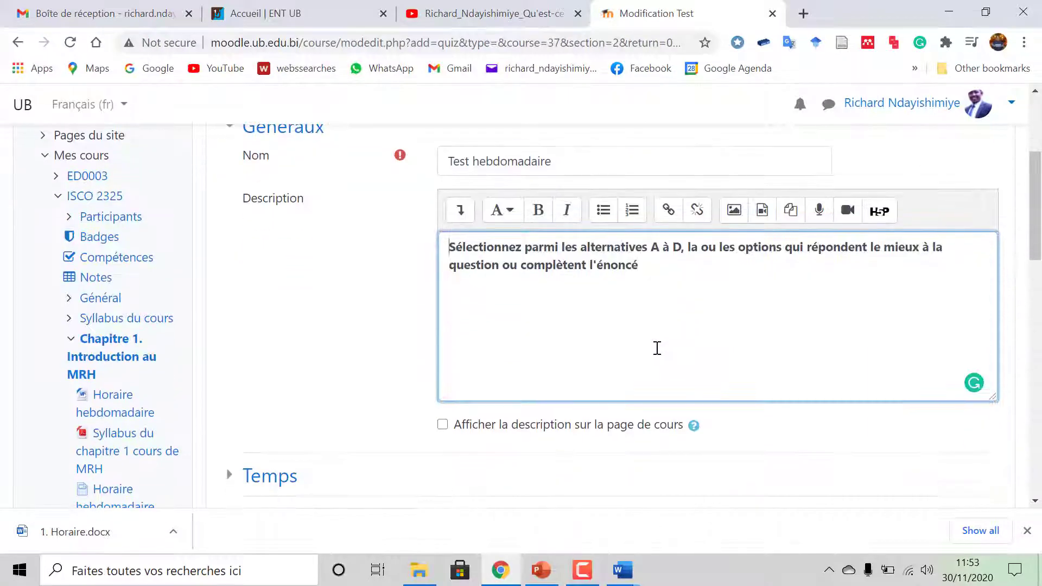
key("ctrl+Home")
left_click(442, 425)
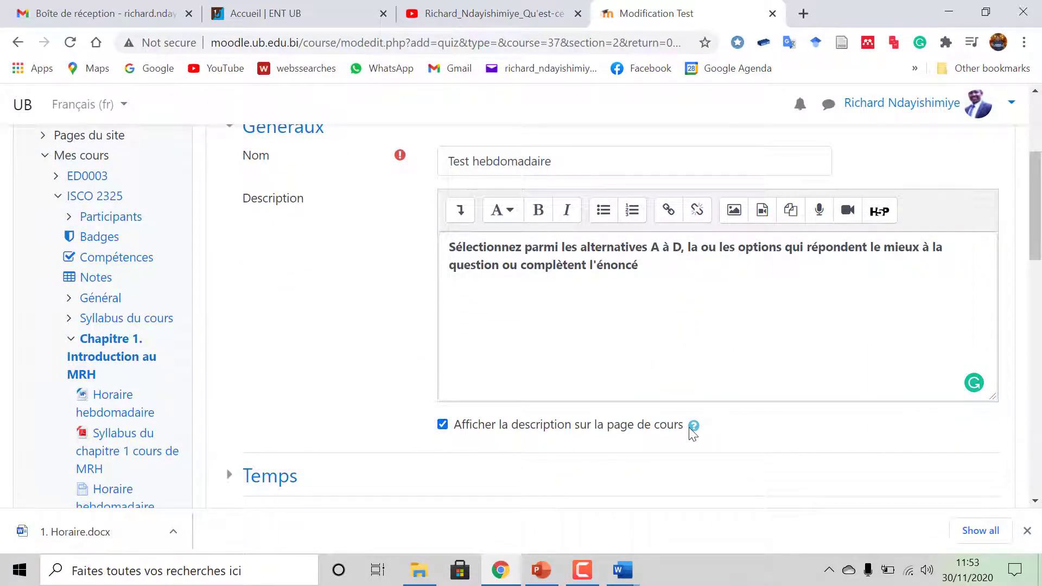
- Look over the remaining settings sections of the test form, including the options under Comportement des questions
scroll(695, 433, "down", 2)
scroll(696, 432, "up", 2)
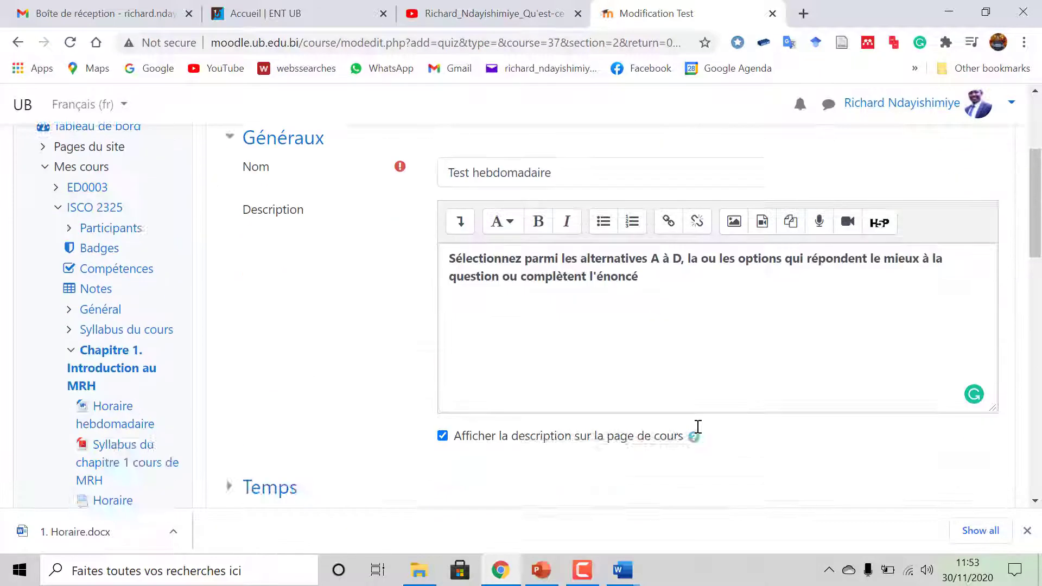
scroll(698, 427, "down", 4)
scroll(698, 427, "down", 3)
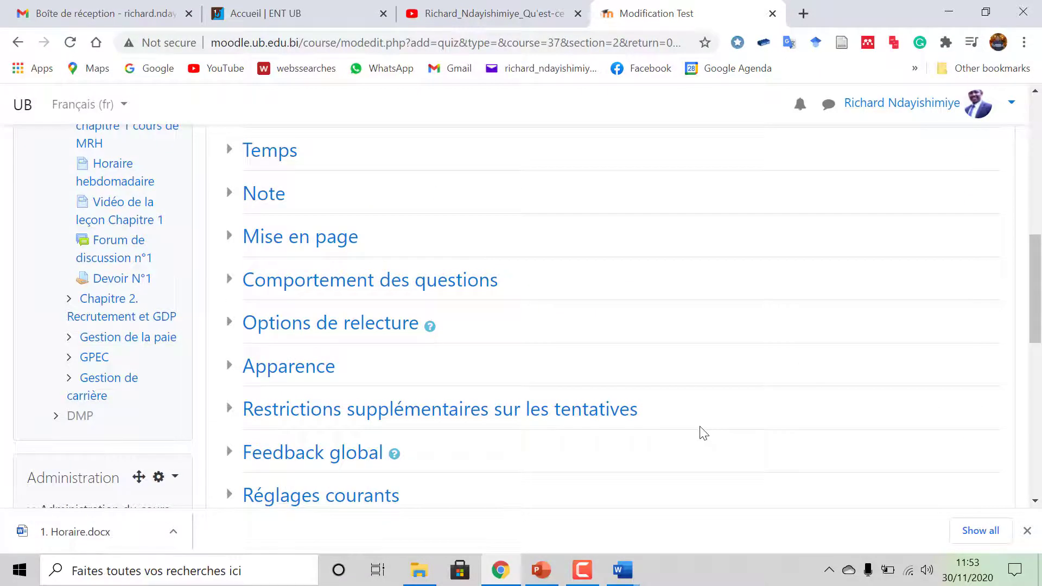
scroll(704, 432, "down", 5)
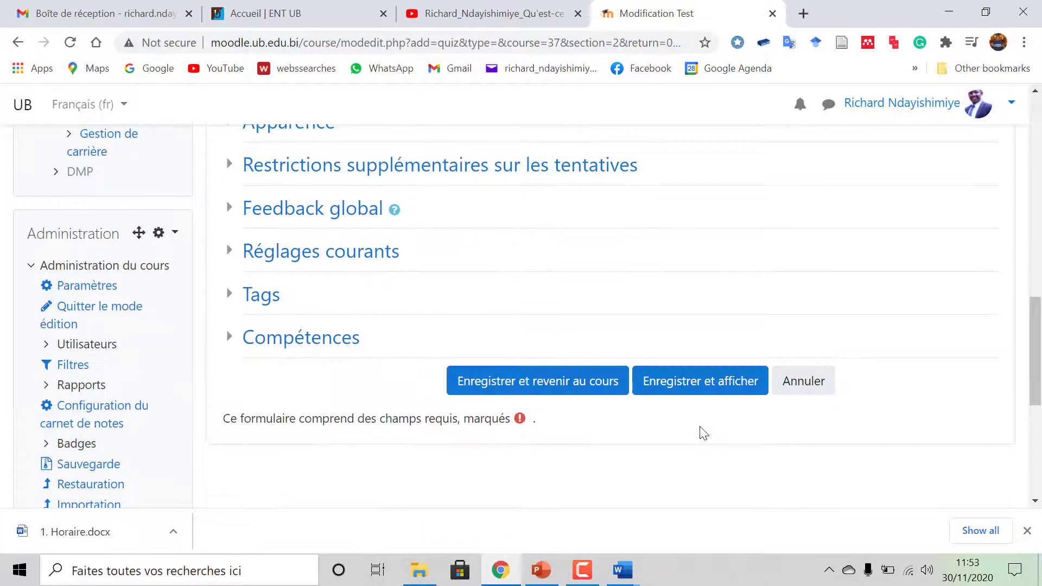
scroll(700, 431, "up", 14)
scroll(703, 430, "down", 7)
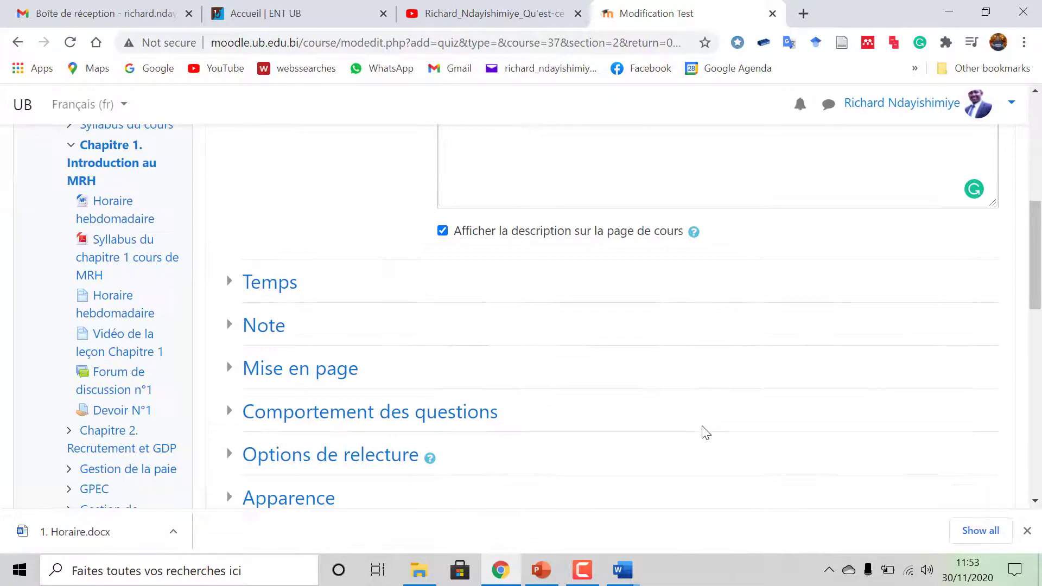
scroll(393, 365, "down", 3)
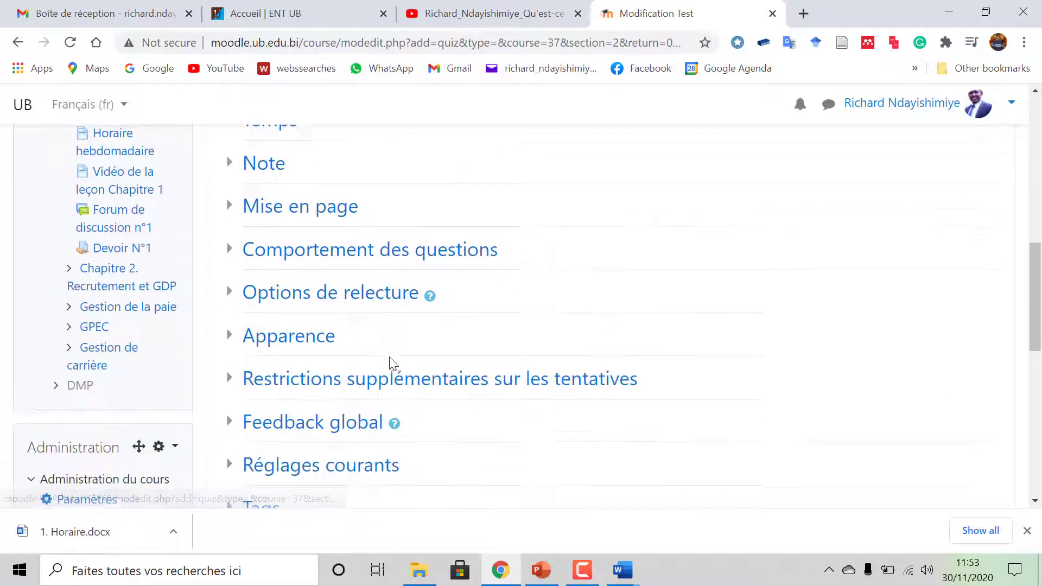
scroll(391, 363, "down", 3)
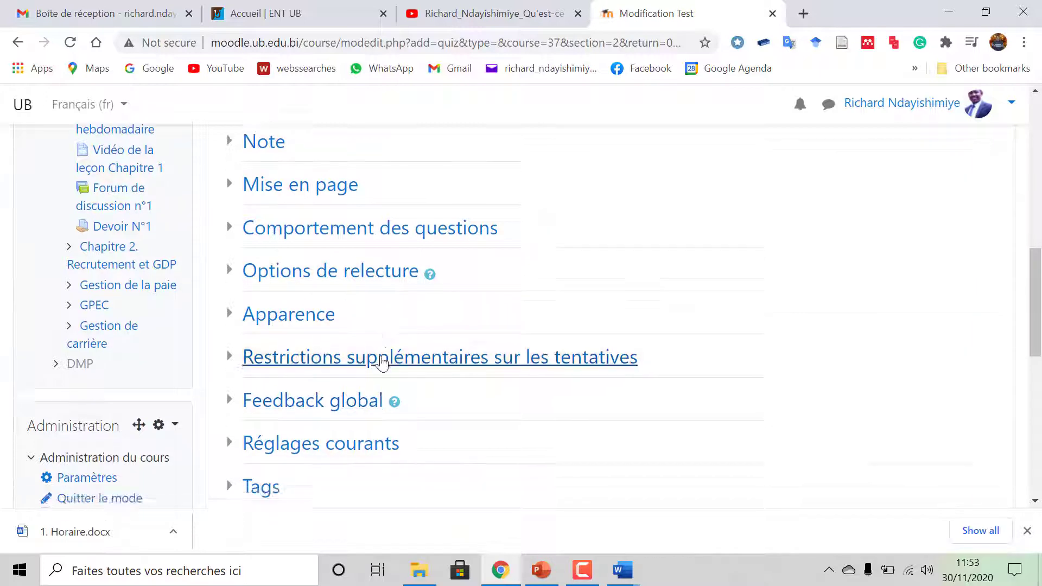
left_click(234, 312)
left_click(325, 301)
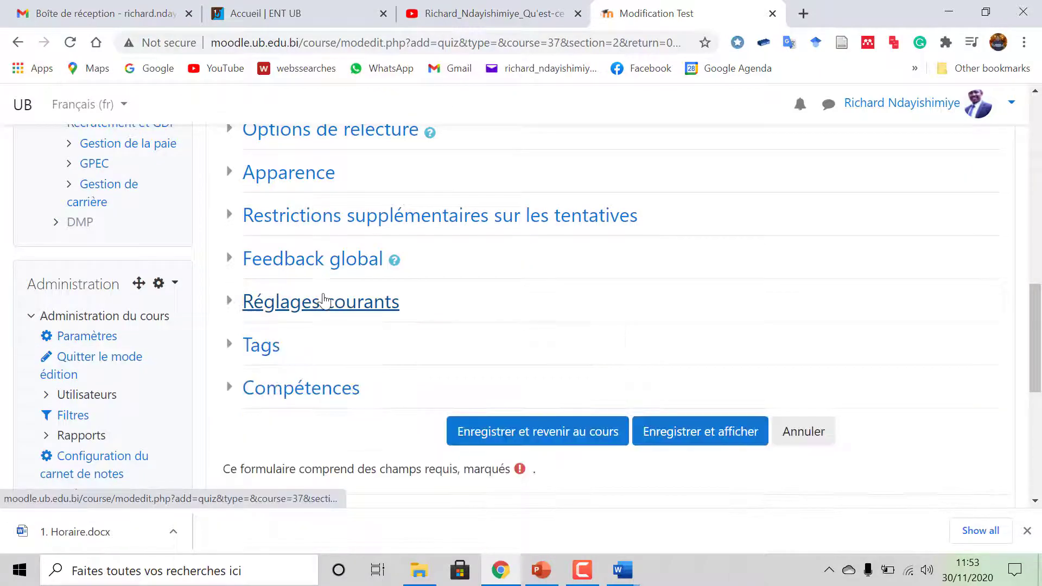
scroll(326, 299, "up", 4)
scroll(326, 302, "down", 1)
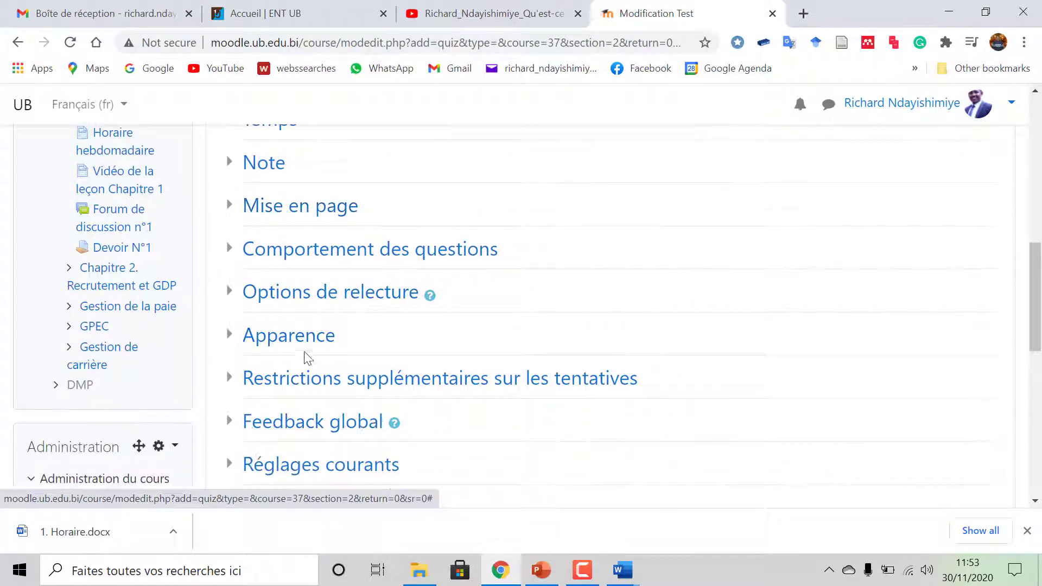
left_click(230, 254)
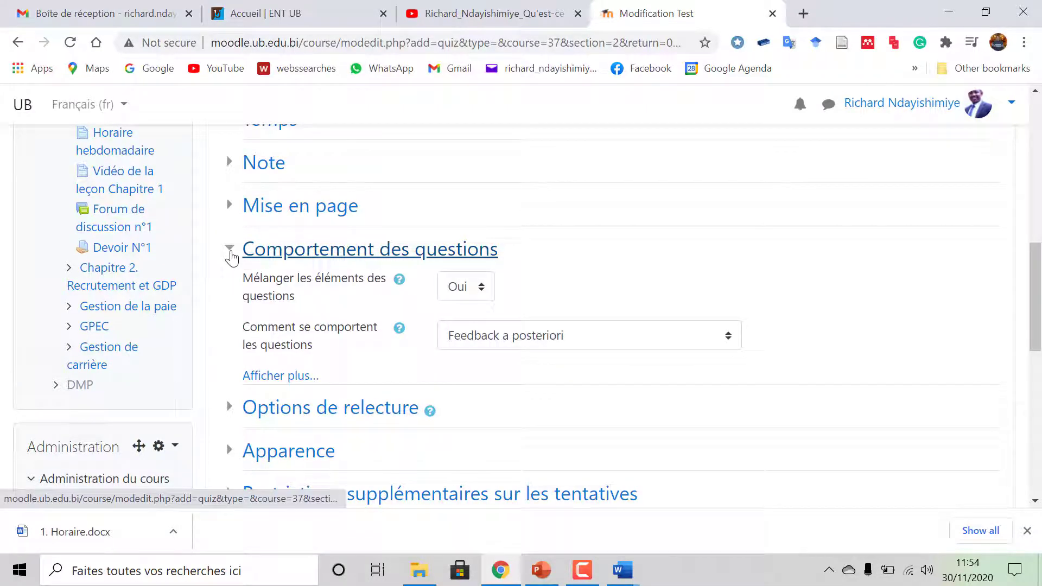
left_click(231, 254)
- Set the Mise en page option for new pages to "Toutes les 5 questions"
left_click(234, 207)
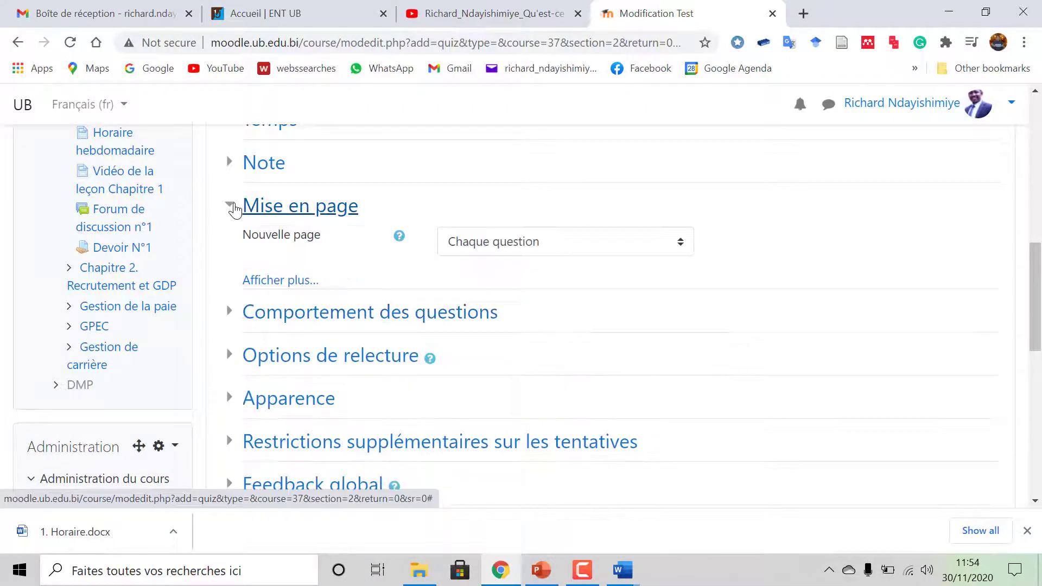
left_click(680, 245)
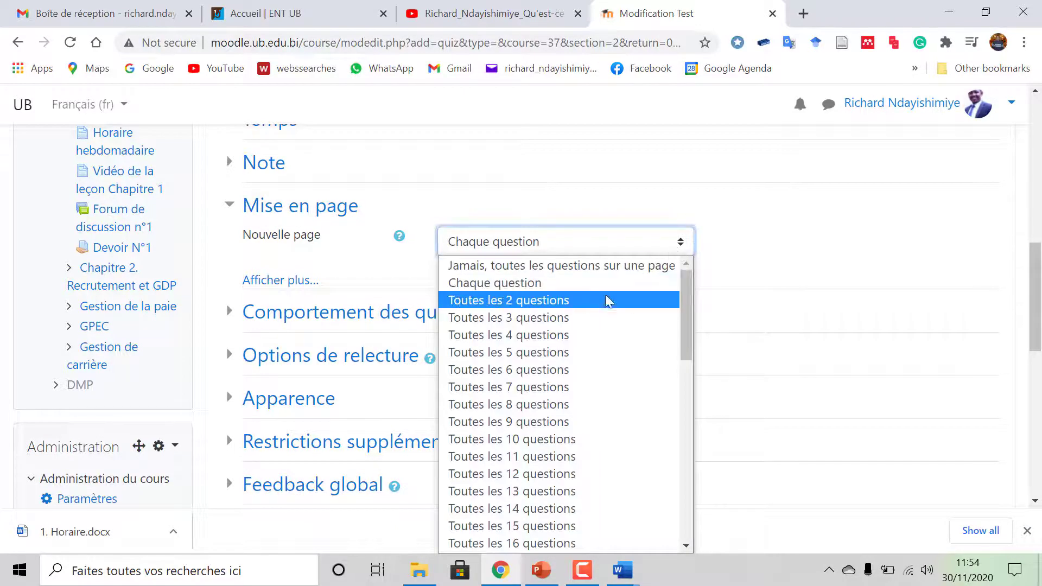
left_click(535, 204)
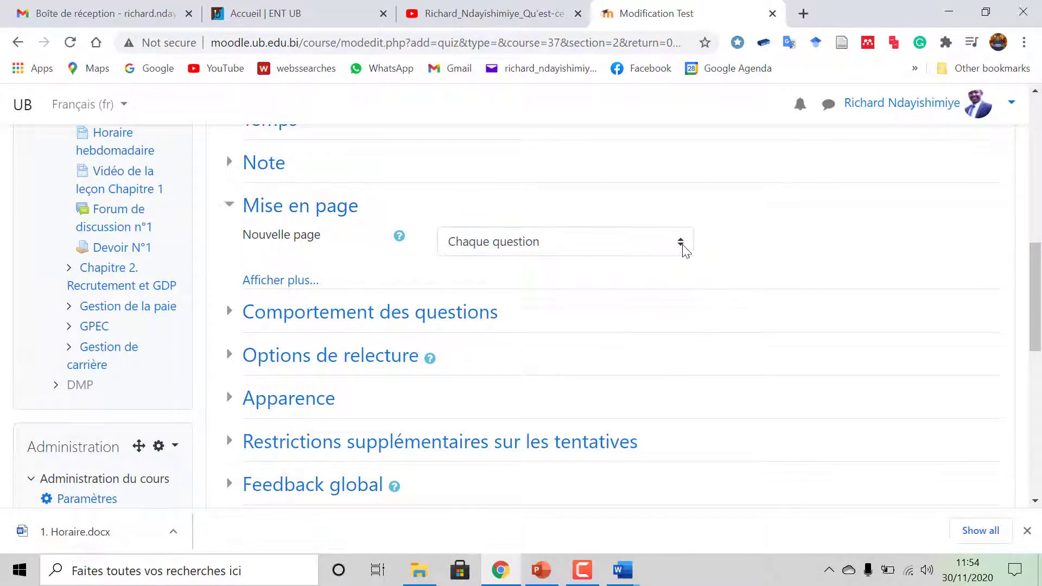
left_click(683, 250)
left_click(570, 352)
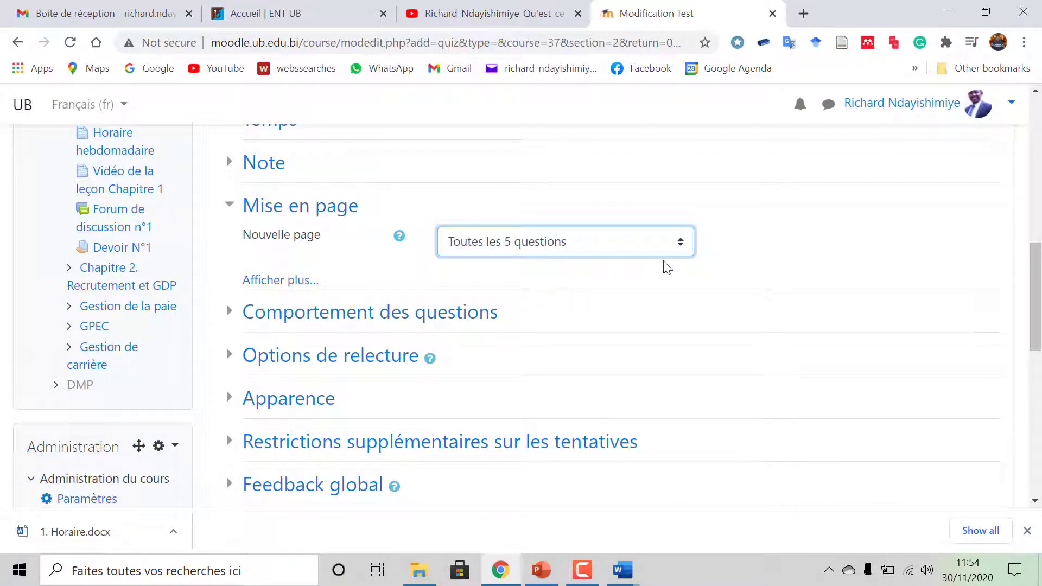
- Check how many questions the QCM Word document contains, and return to the test form in Chrome
mouse_move(623, 570)
left_click(734, 503)
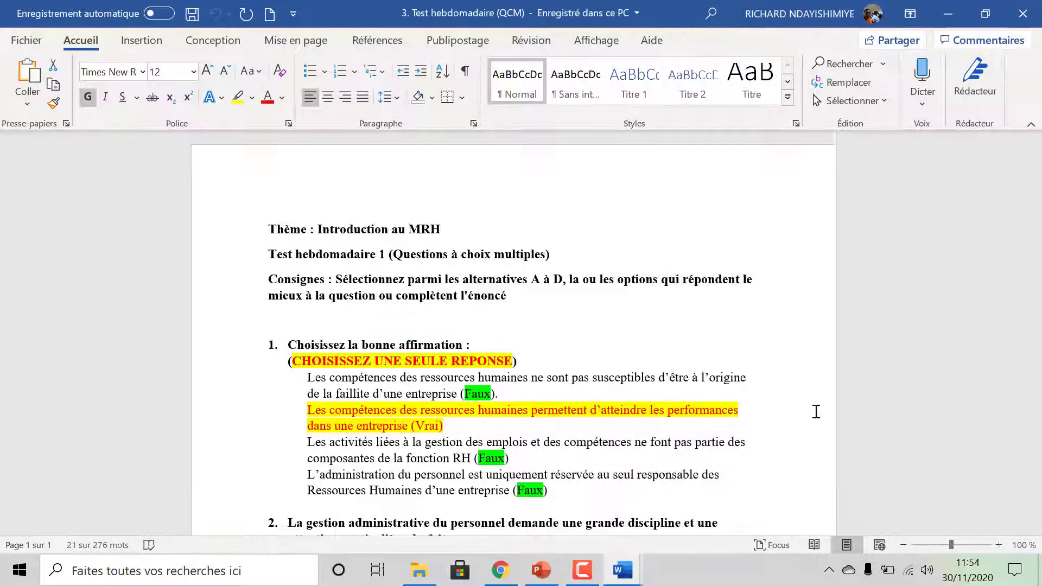
scroll(437, 341, "down", 8)
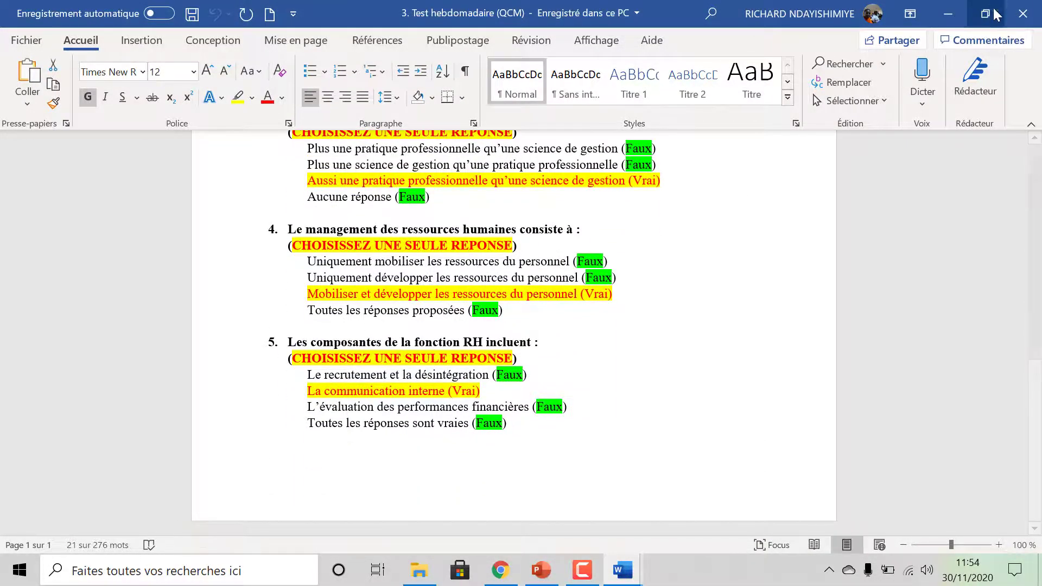
left_click(948, 14)
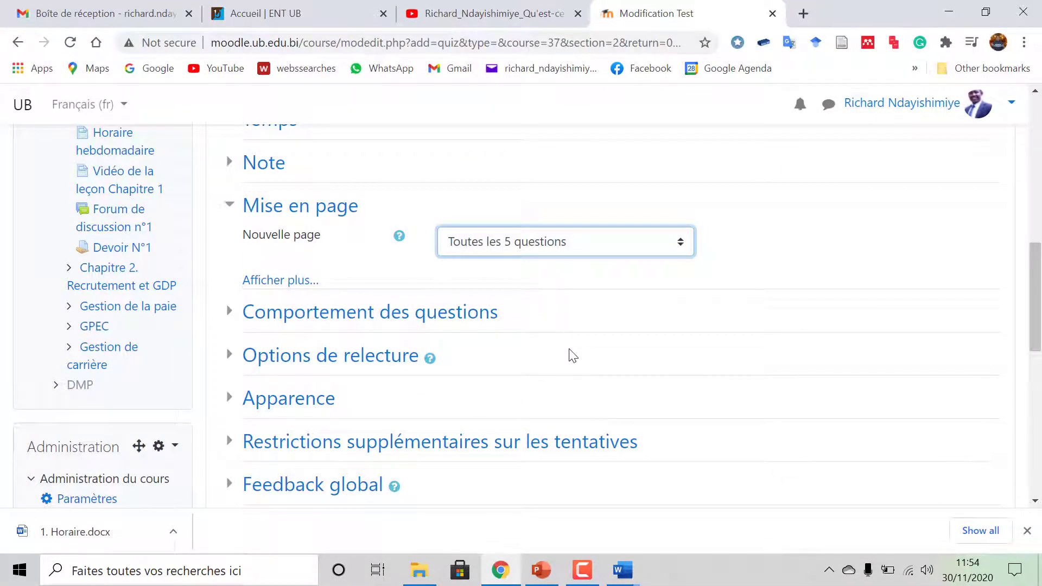
- Set the new page option to "Chaque question" and save the test, returning to the course
left_click(682, 243)
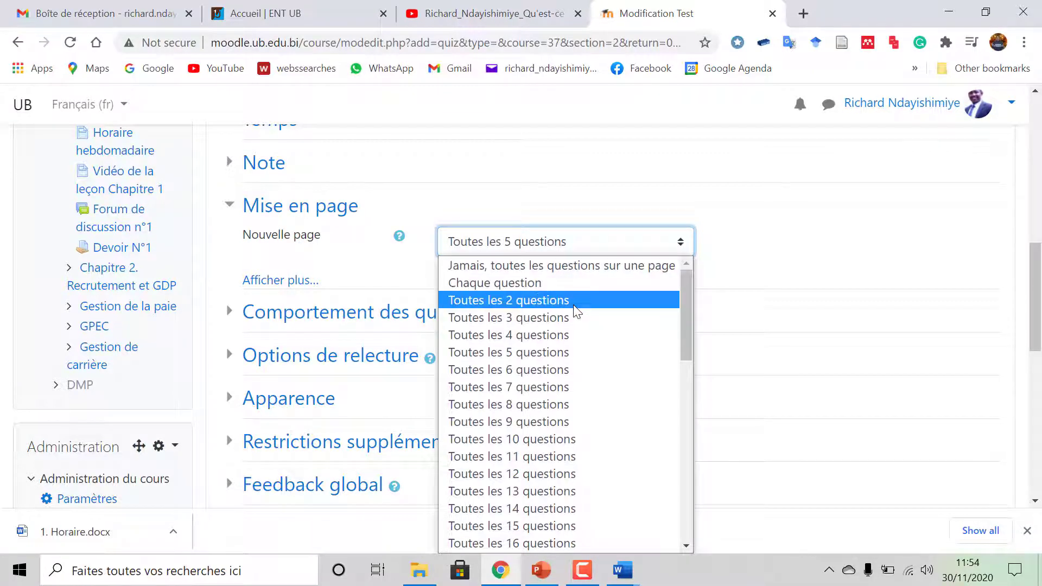
left_click(575, 284)
scroll(613, 329, "up", 6)
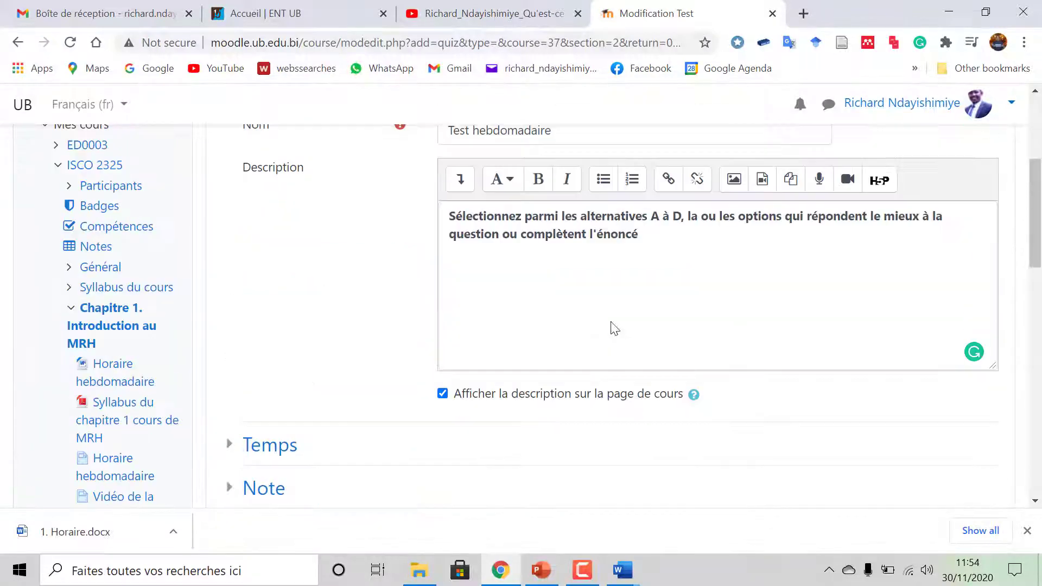
scroll(619, 344, "up", 2)
scroll(619, 347, "down", 12)
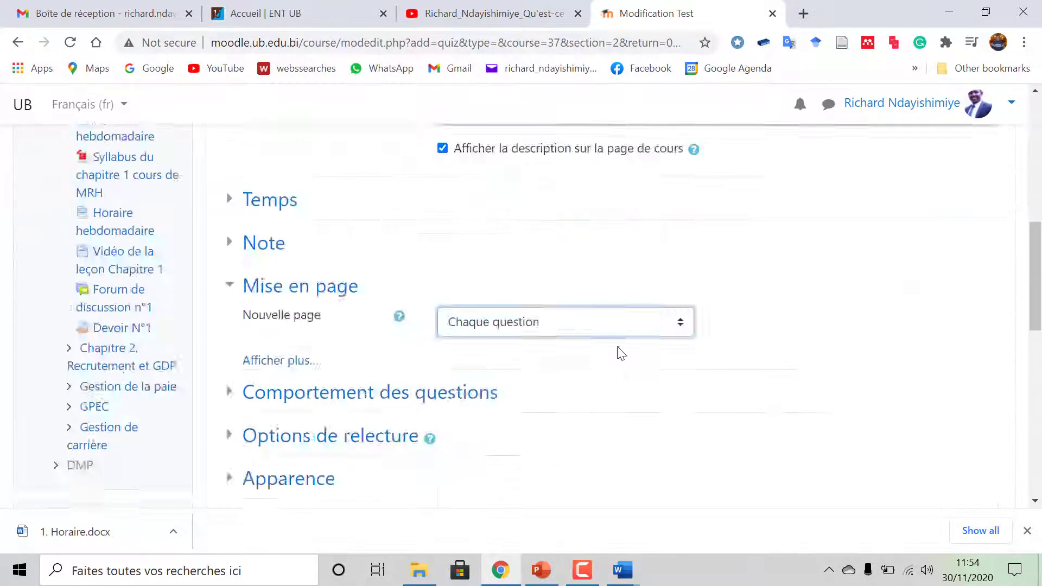
scroll(562, 288, "up", 3)
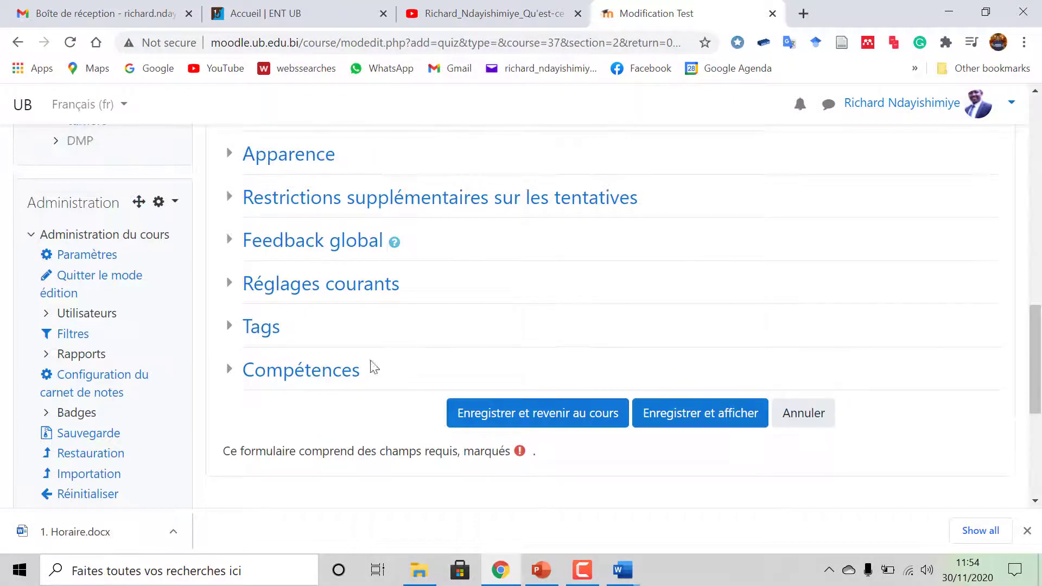
left_click(552, 414)
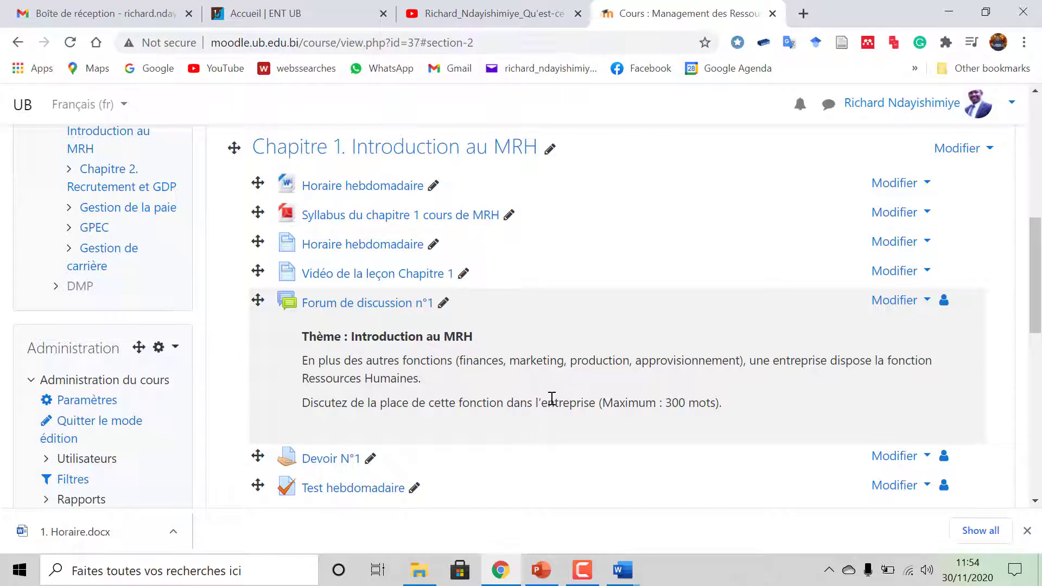
- Open the Test hebdomadaire activity in Chapitre 1 and go to its question editing page
scroll(553, 399, "down", 3)
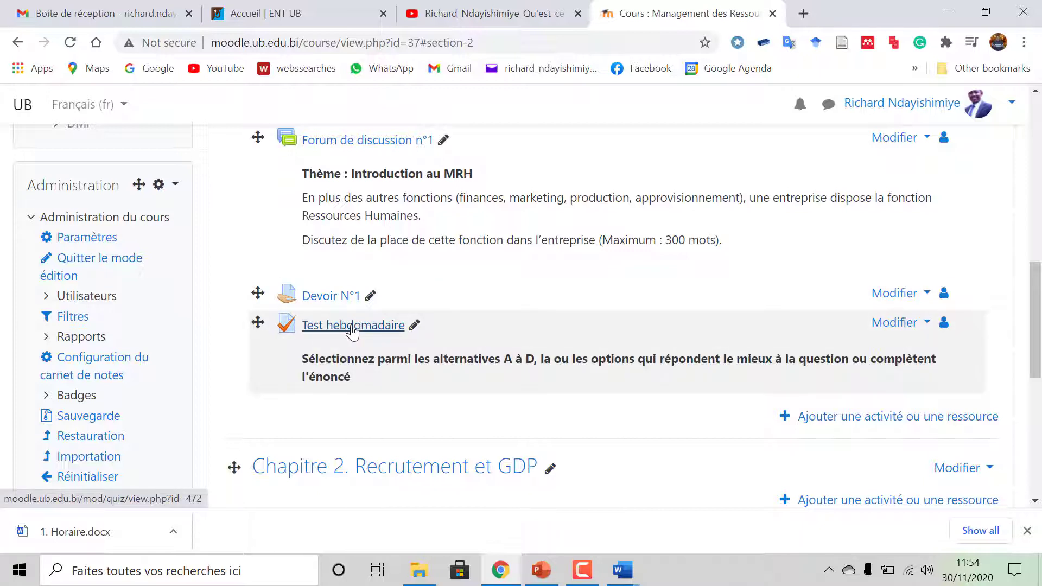
left_click(353, 326)
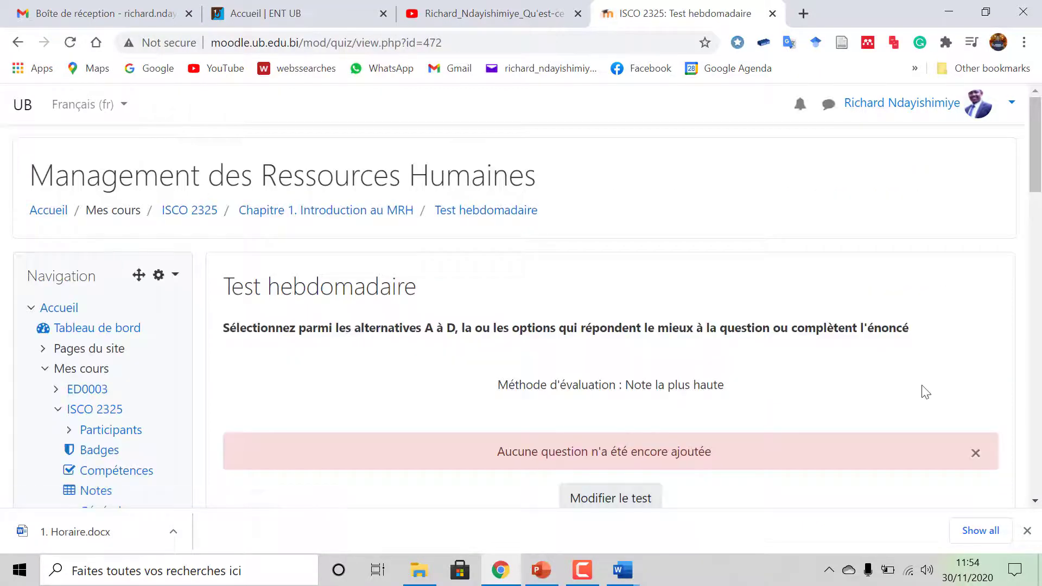
scroll(850, 323, "down", 1)
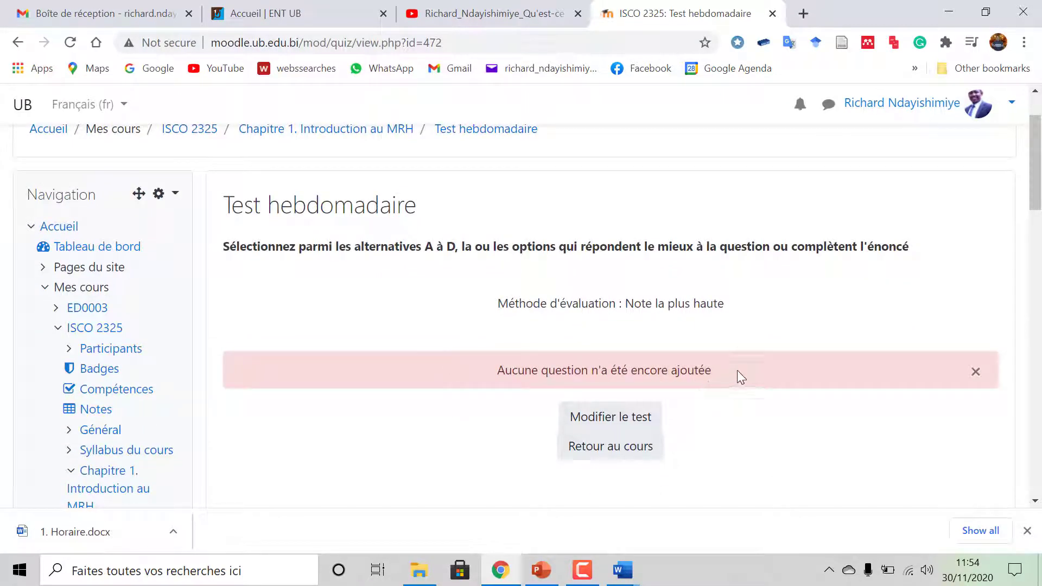
scroll(850, 398, "down", 1)
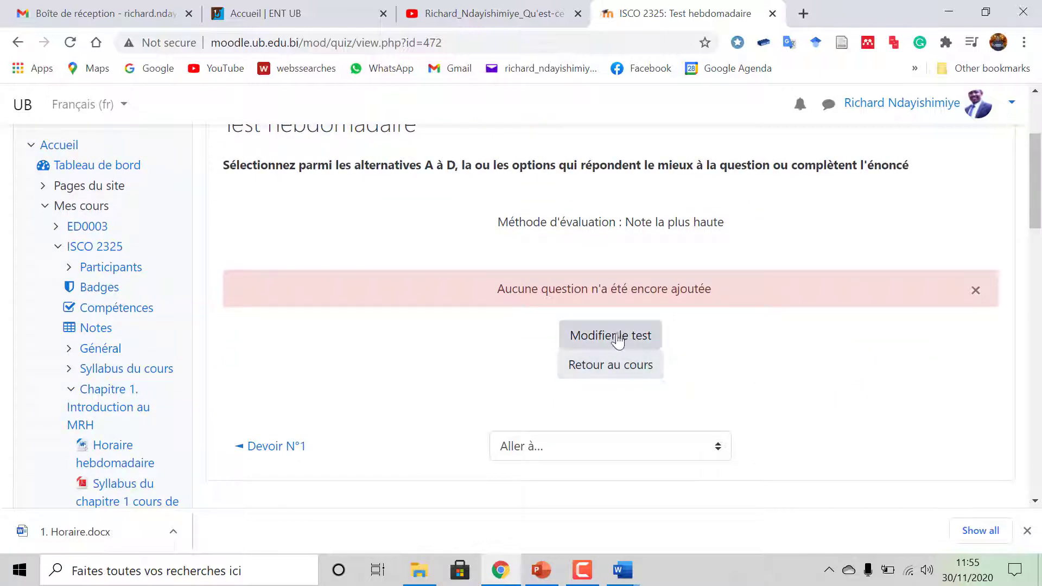
left_click(598, 340)
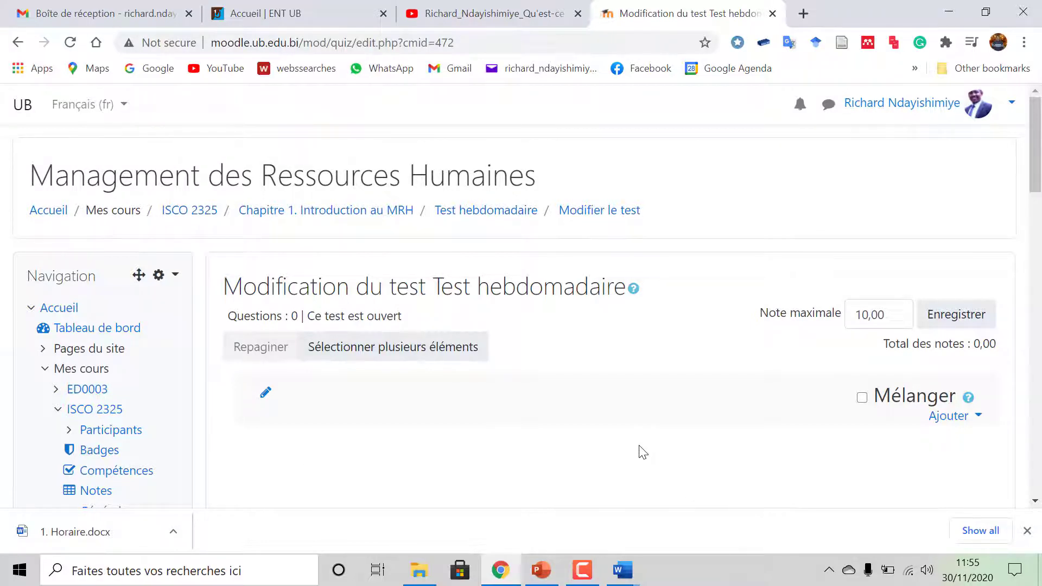
- Start adding a new question to the Test hebdomadaire and look over the available question types
scroll(643, 452, "down", 2)
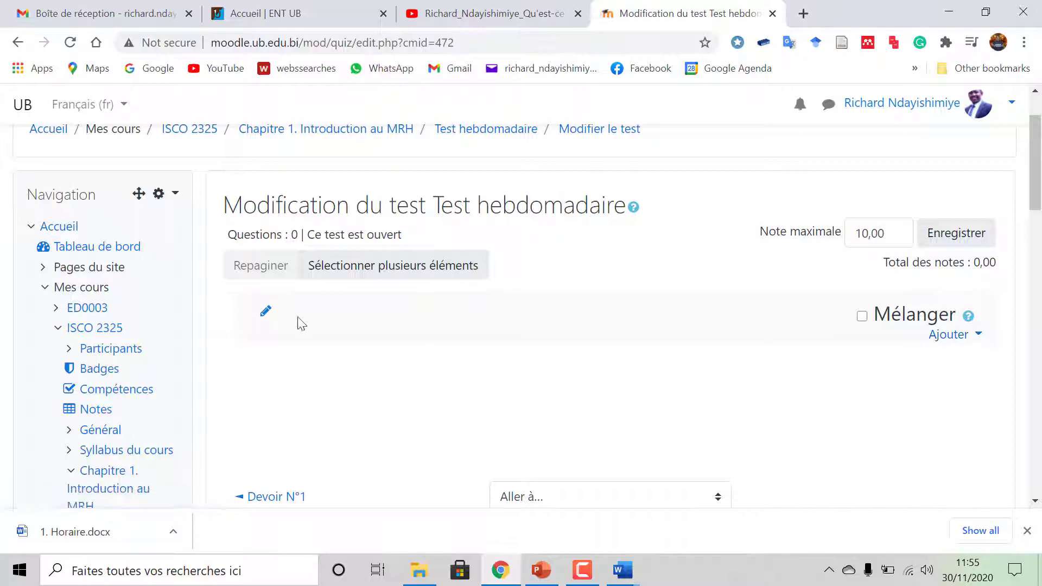
left_click(967, 336)
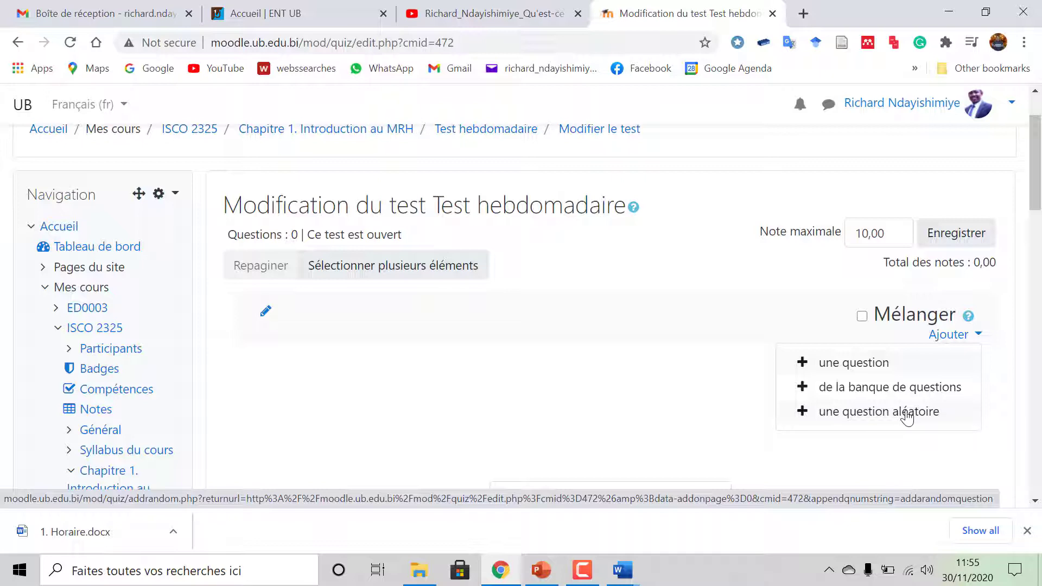
left_click(867, 364)
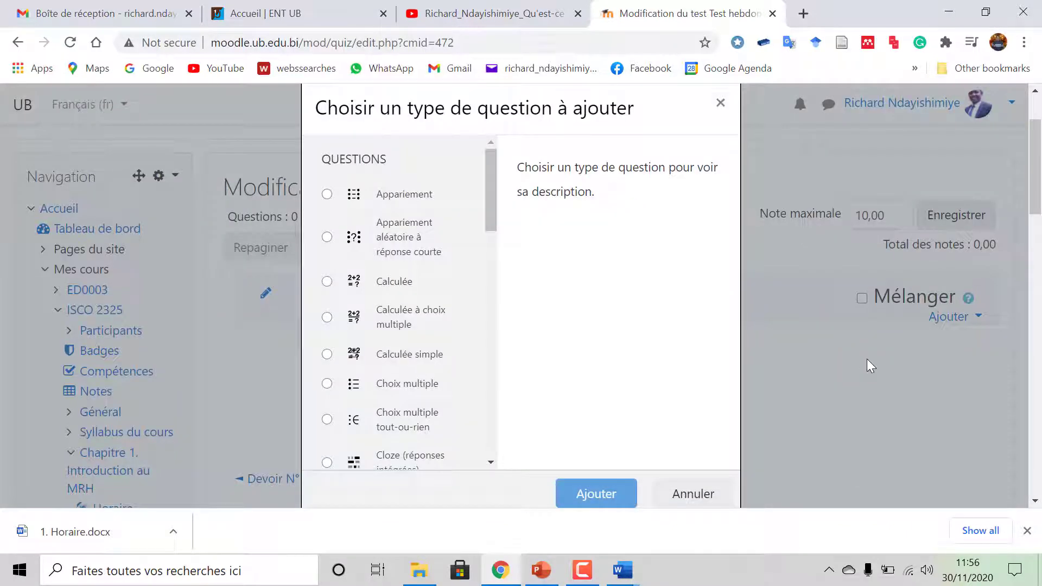
left_click_drag(490, 198, 498, 168)
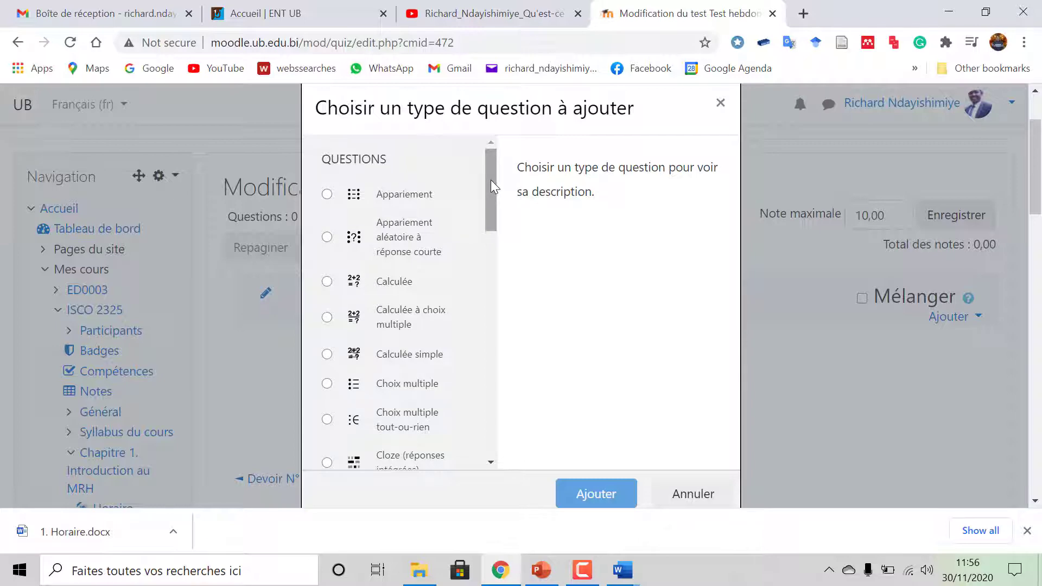
- Check the question format in the QCM Word document, and return to the question type choice in Chrome
left_click(623, 570)
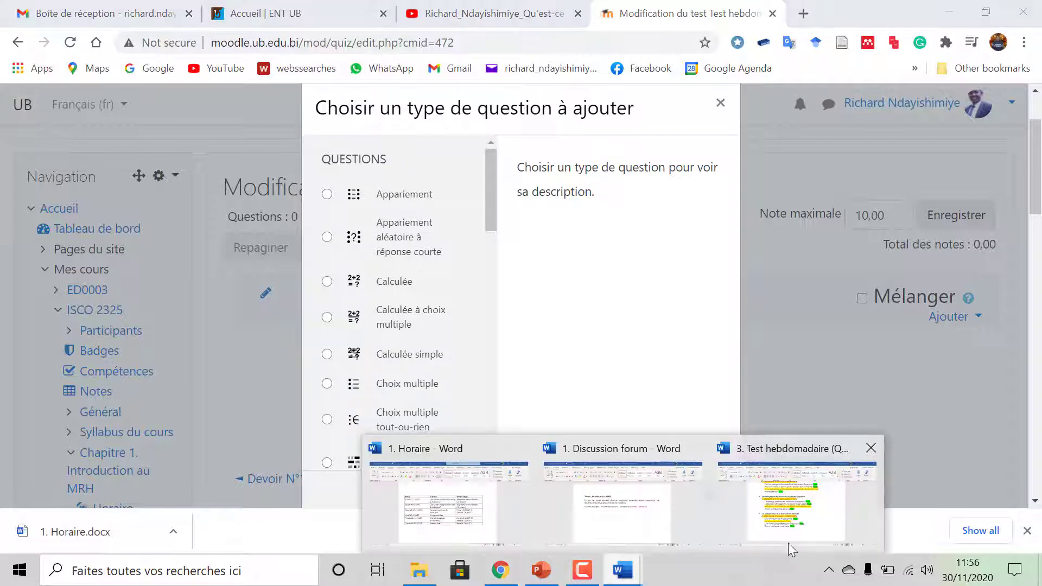
left_click(788, 543)
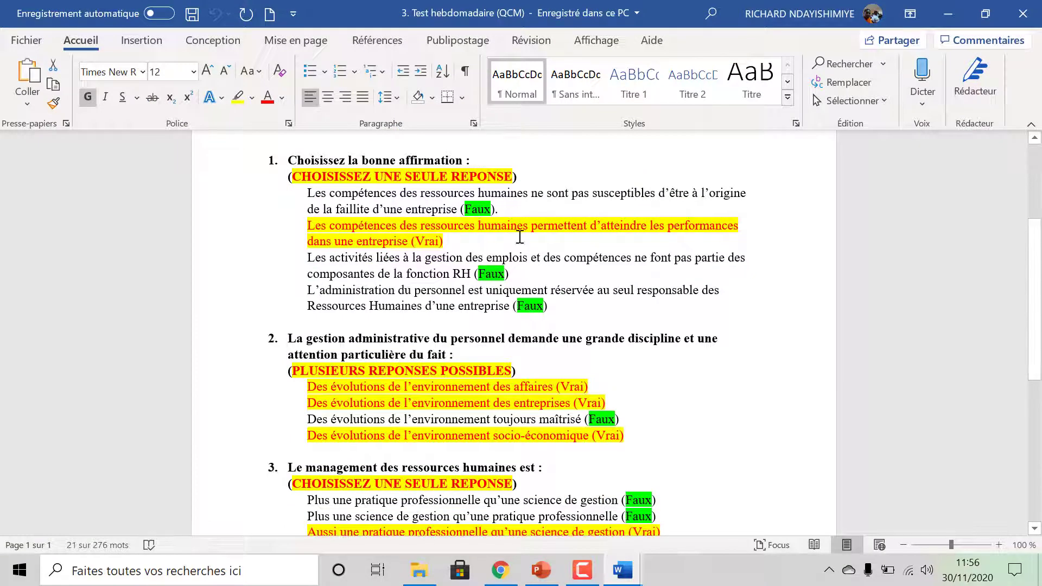
key("alt+Tab")
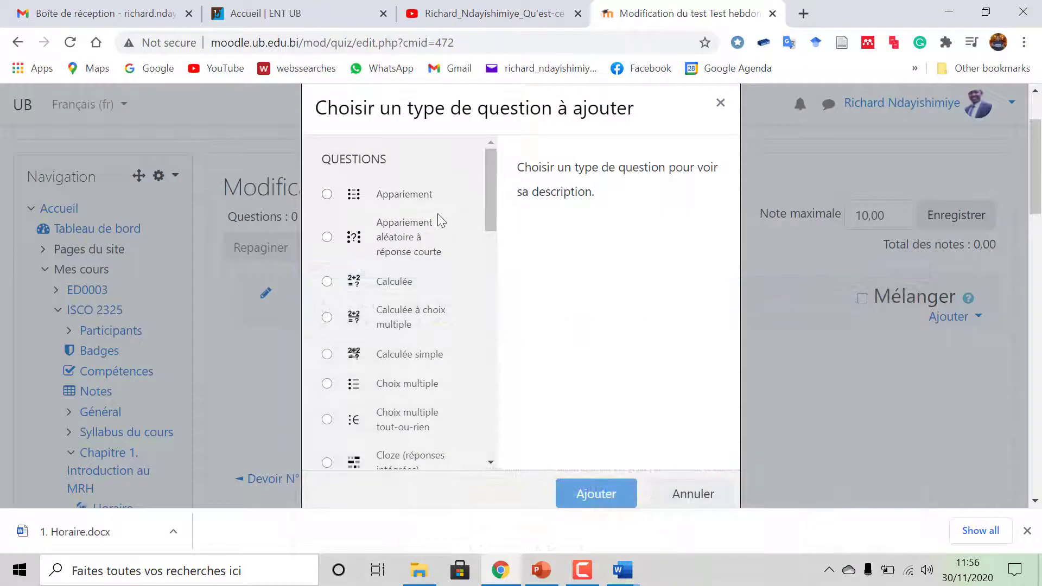
- Choose the question type "Choix multiple" and add it, opening the new question's form
left_click_drag(491, 210, 494, 235)
left_click(390, 287)
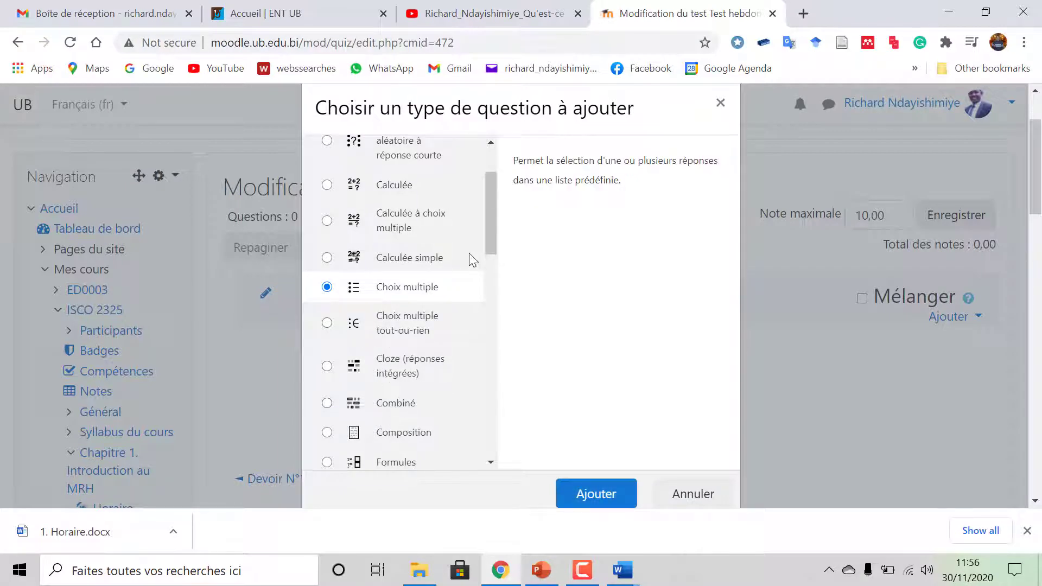
scroll(492, 264, "down", 3)
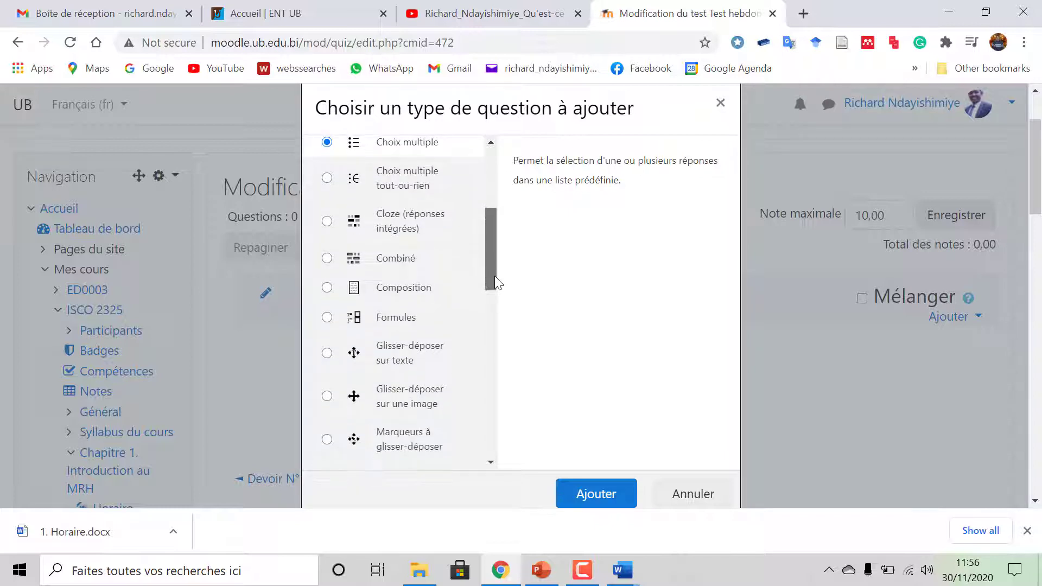
left_click_drag(494, 275, 492, 236)
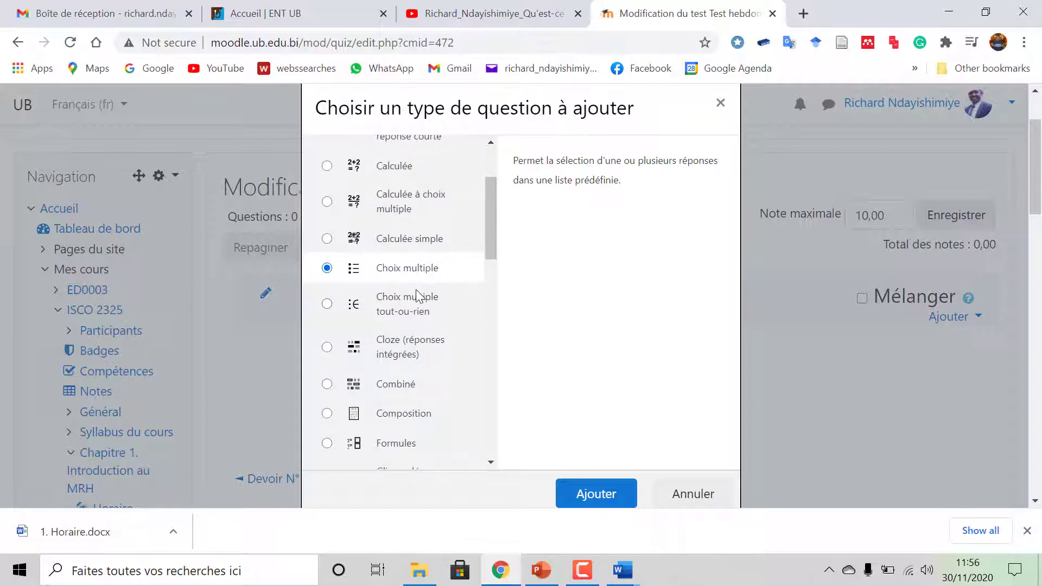
left_click(597, 495)
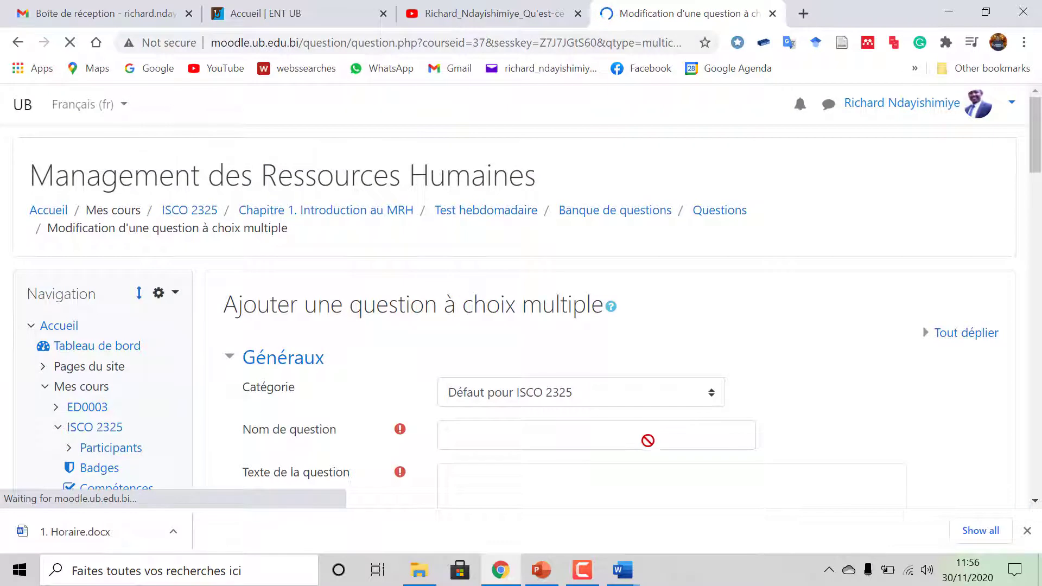
- Switch to the QCM Word document and copy the wording of question 1, "Choisissez la bonne affirmation :"
scroll(648, 440, "down", 3)
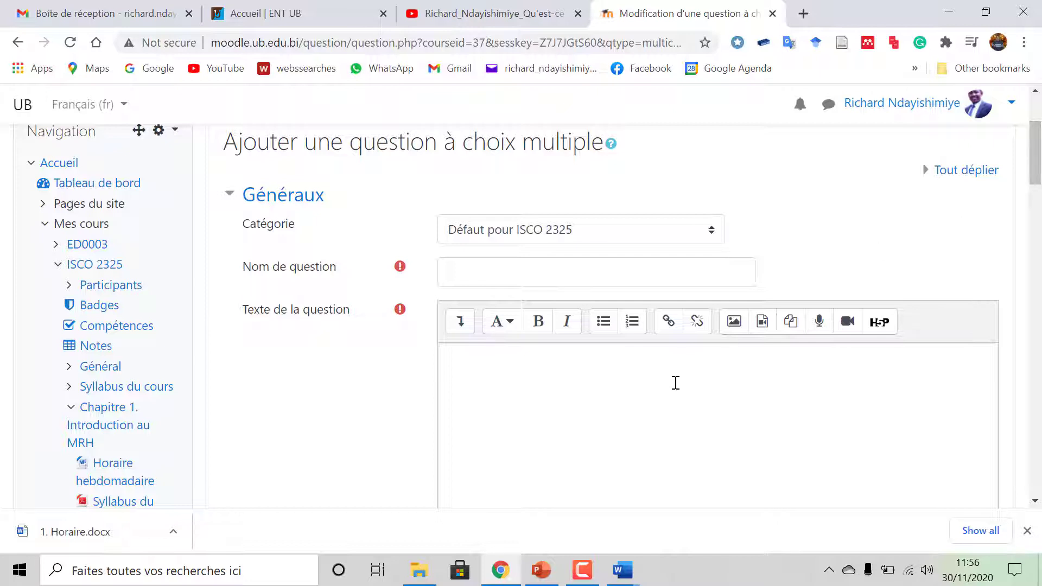
left_click(517, 270)
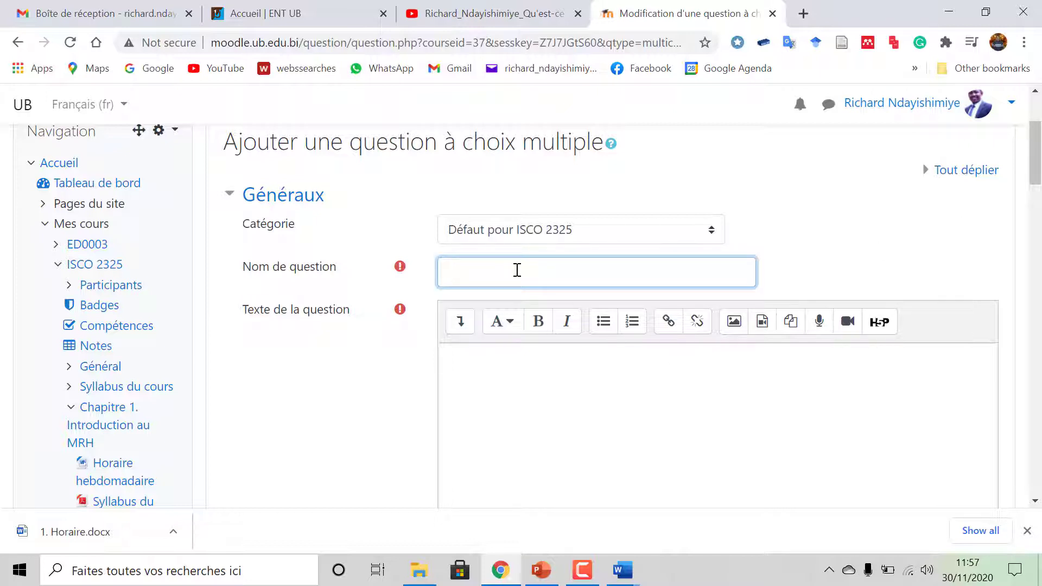
left_click(623, 570)
left_click(777, 502)
scroll(387, 295, "up", 5)
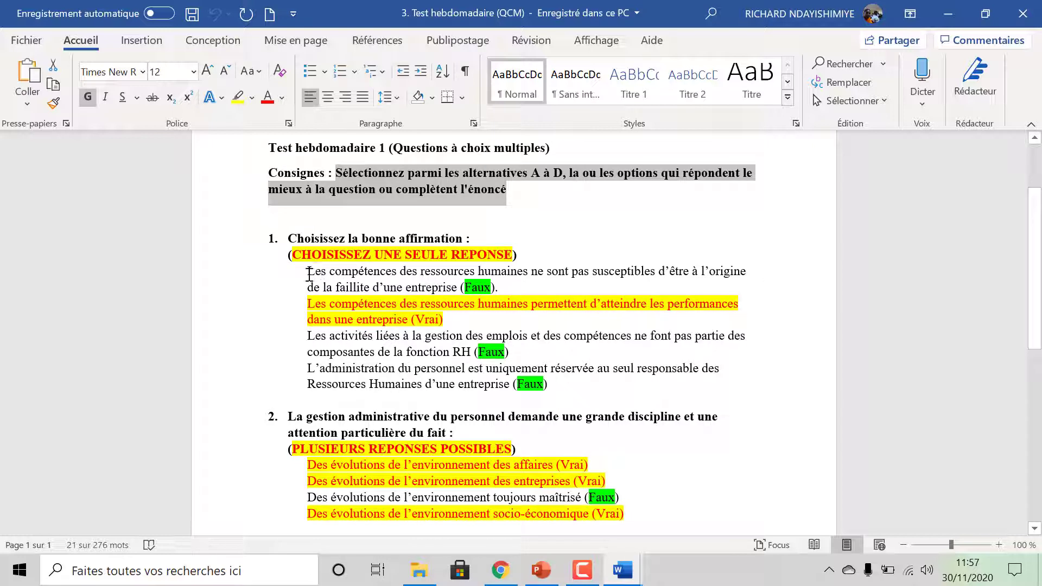
left_click_drag(308, 271, 493, 288)
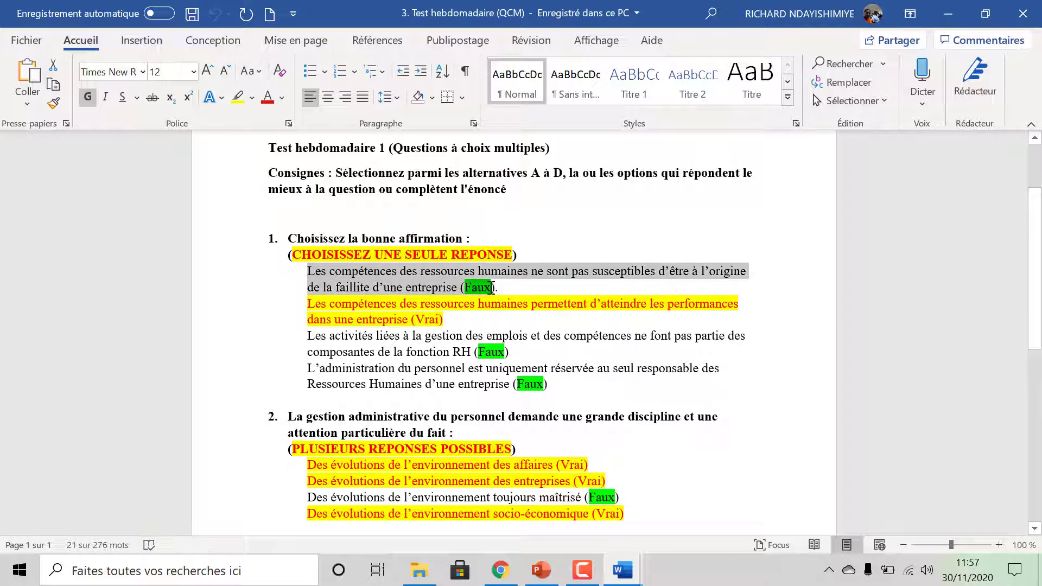
left_click(396, 256)
left_click_drag(288, 238, 511, 242)
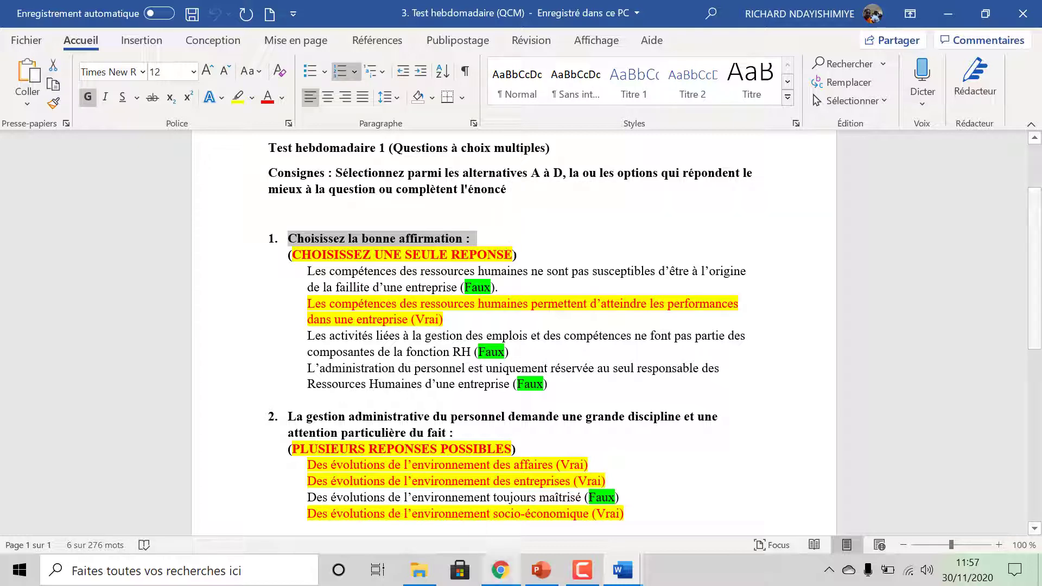
- Return to Chrome and paste the copied wording into Nom de question, removing its leading number
left_click(500, 570)
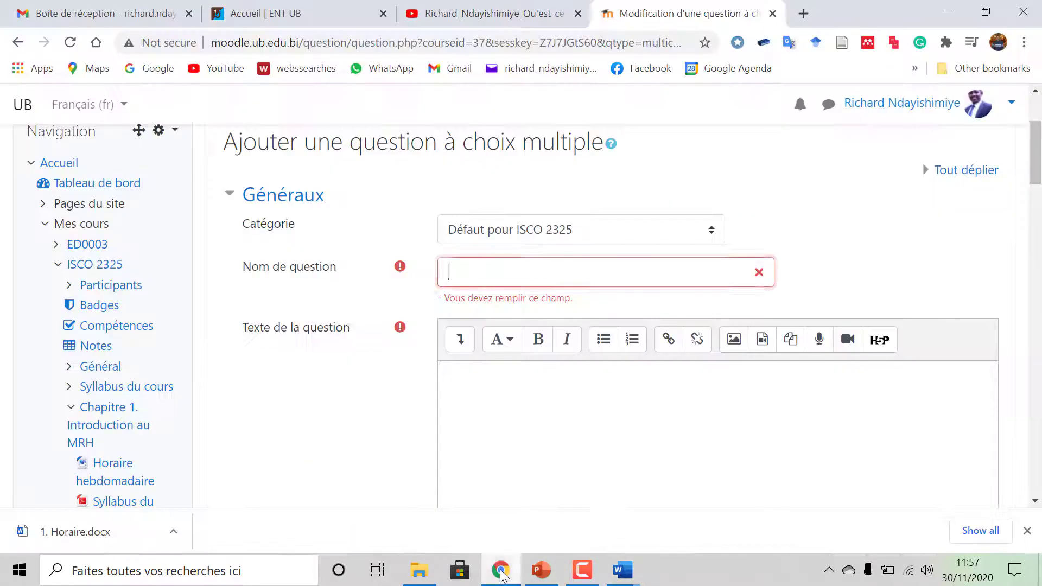
right_click(453, 272)
left_click(507, 395)
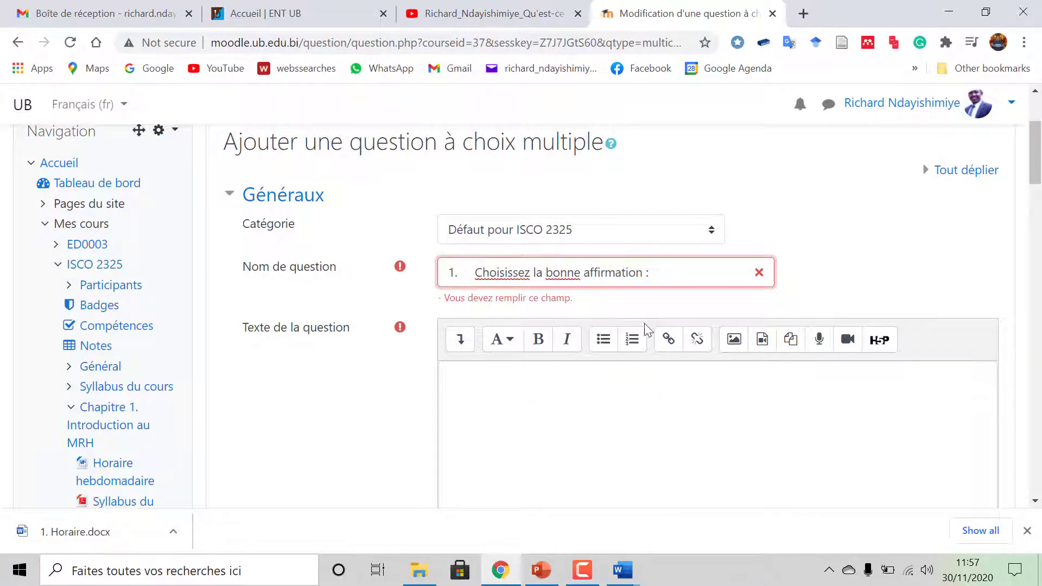
key("Home")
key("Delete")
key("Delete")
key("Delete")
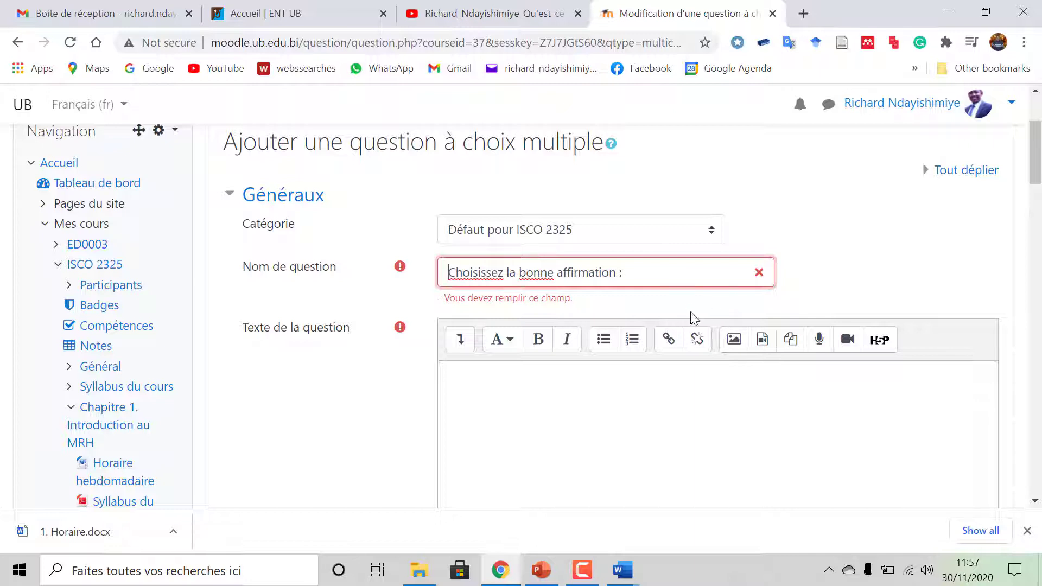
- Copy the wording out of Nom de question and replace the name with "Question 1"
scroll(825, 313, "down", 1)
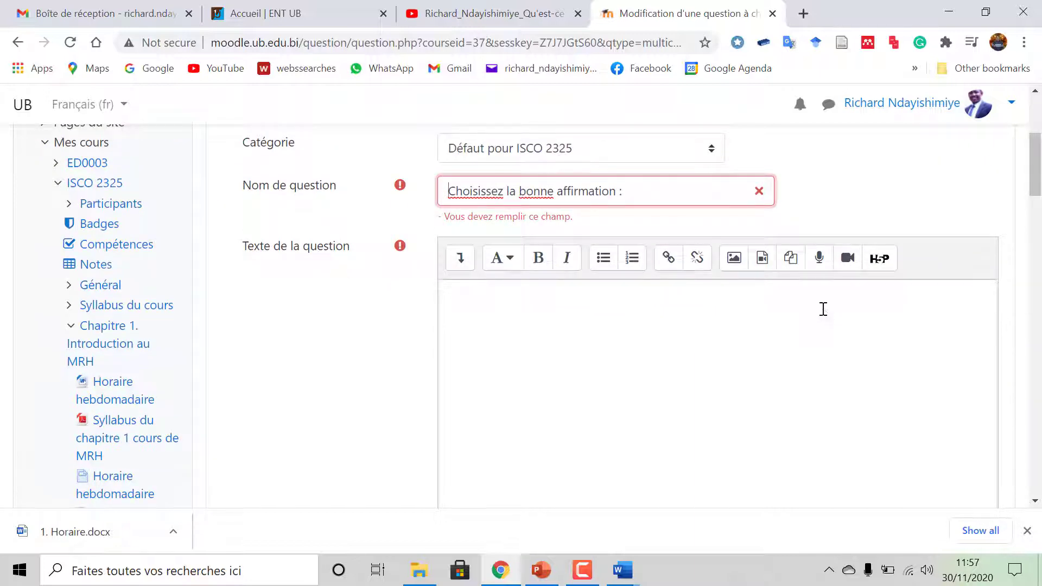
left_click(552, 322)
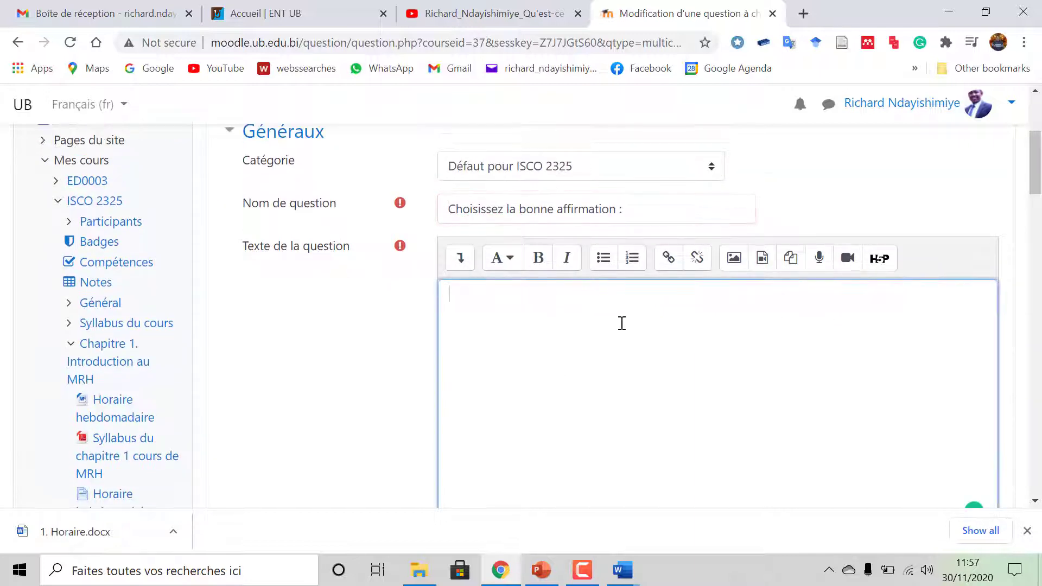
scroll(619, 319, "up", 3)
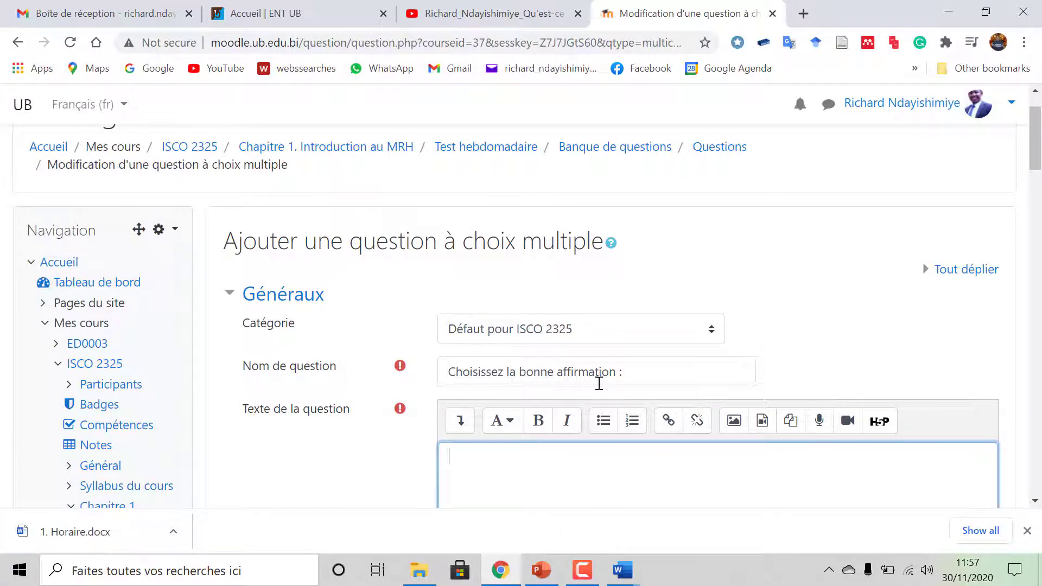
scroll(599, 382, "down", 3)
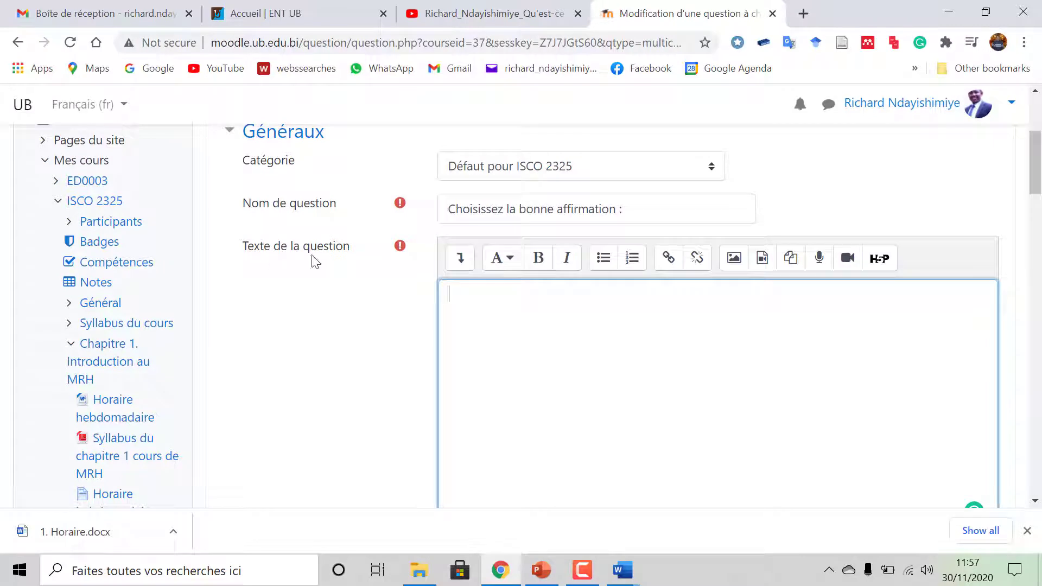
left_click_drag(630, 210, 449, 210)
key("ctrl+c")
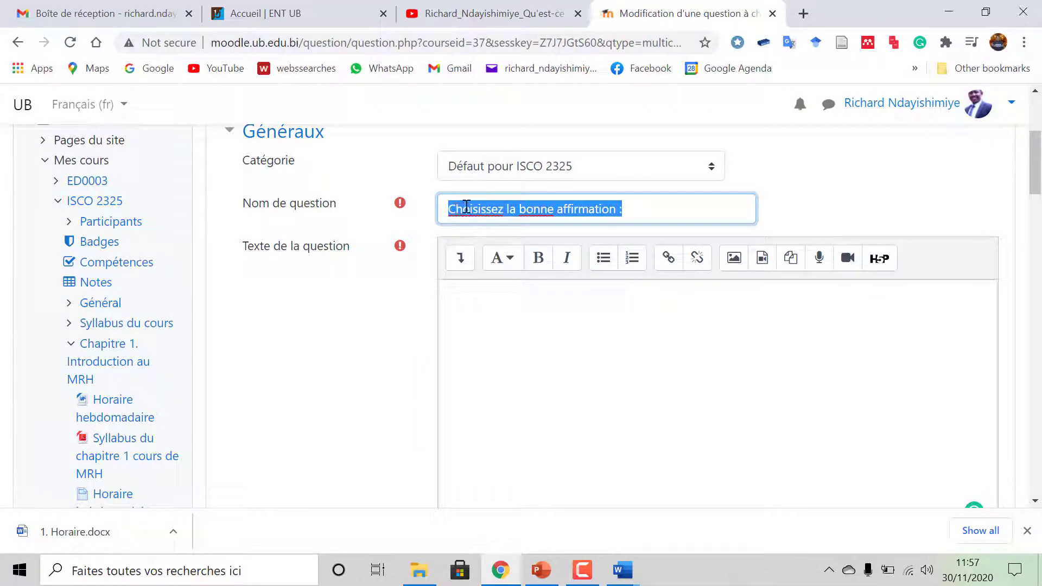
key("BackSpace")
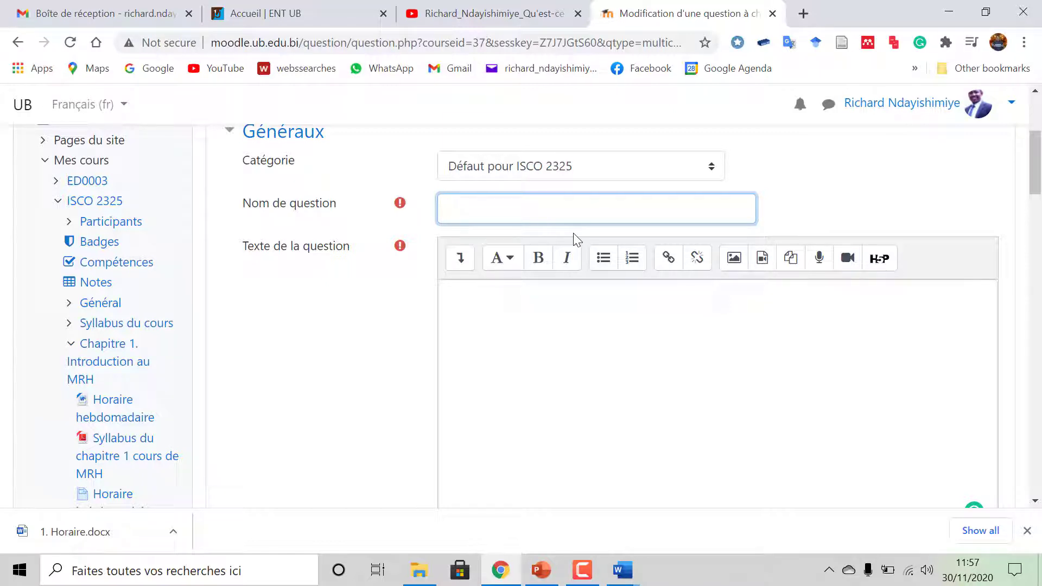
type("Question 1")
- Paste "Choisissez la bonne affirmation :" into Texte de la question
left_click(457, 295)
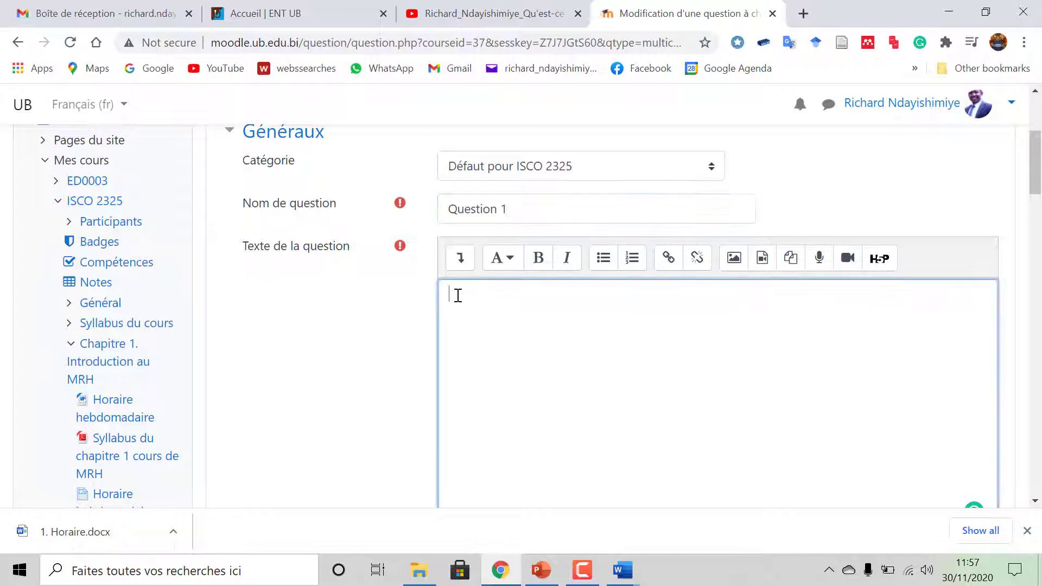
right_click(457, 295)
left_click(512, 144)
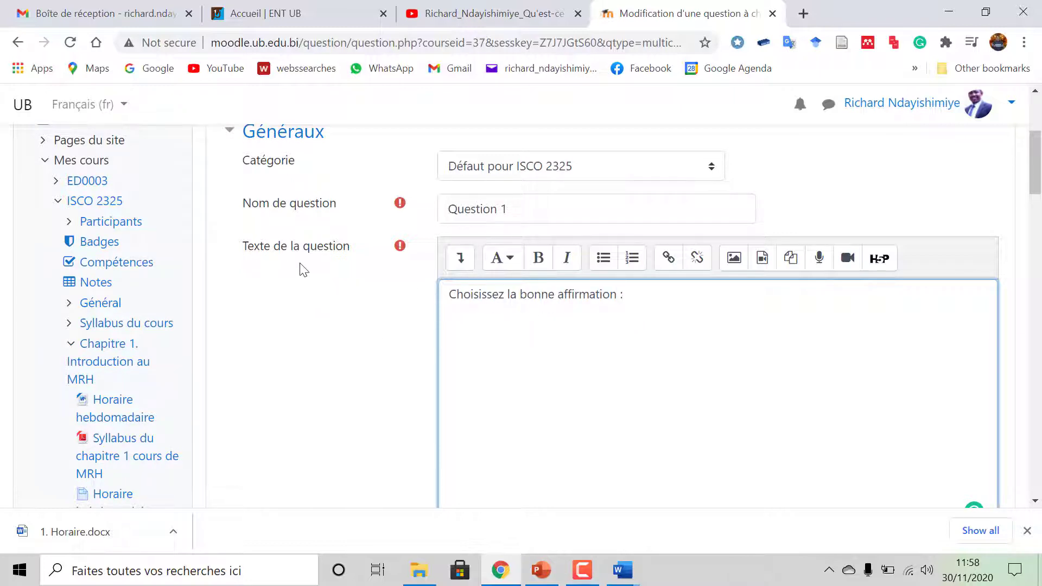
- Review the question form's general fields, including Note par défaut and Feedback général, against question 1 in the QCM Word document
scroll(602, 362, "down", 4)
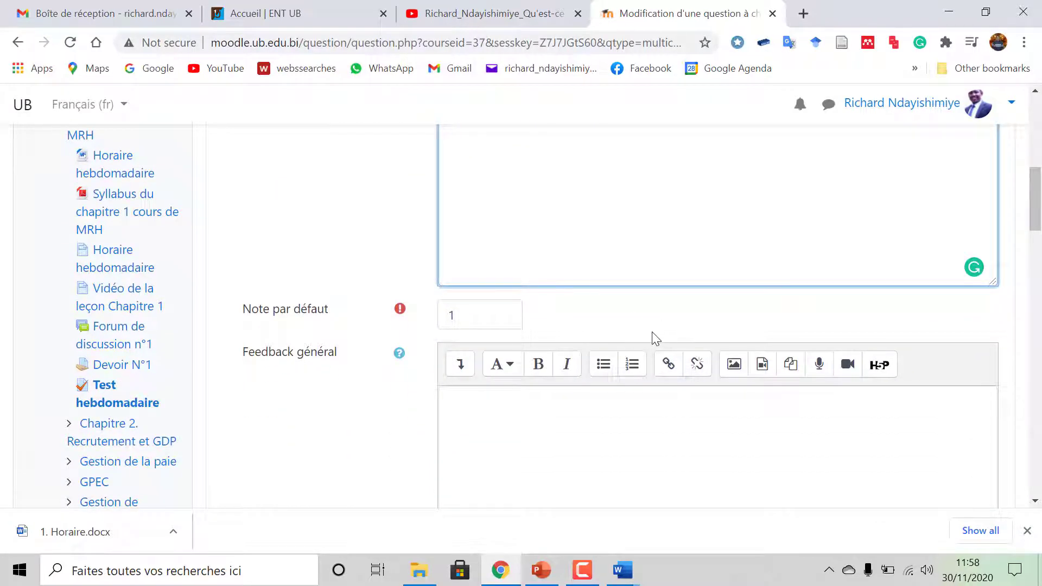
scroll(656, 338, "down", 2)
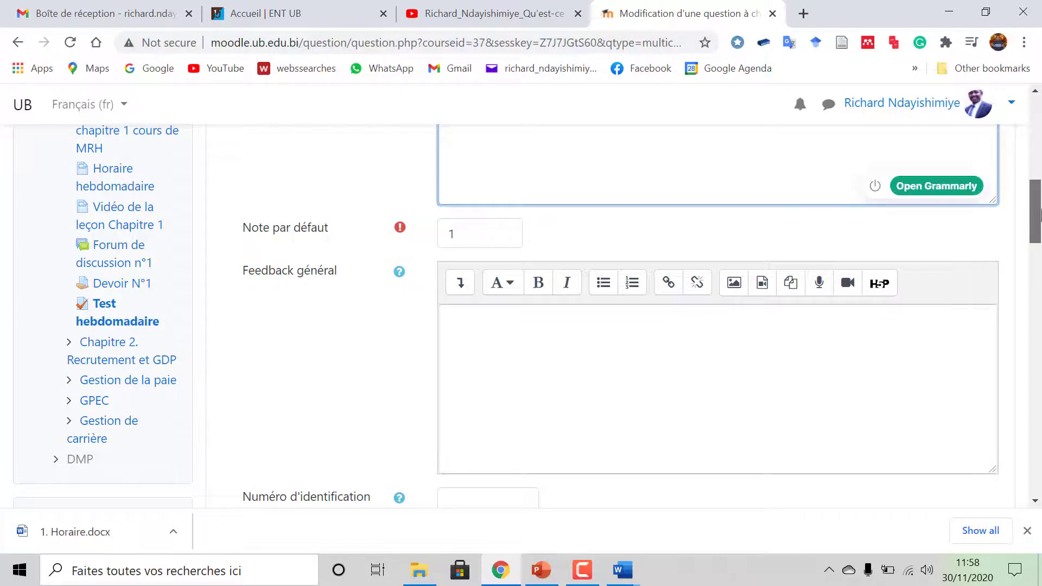
scroll(1039, 214, "up", 2)
scroll(1039, 214, "down", 1)
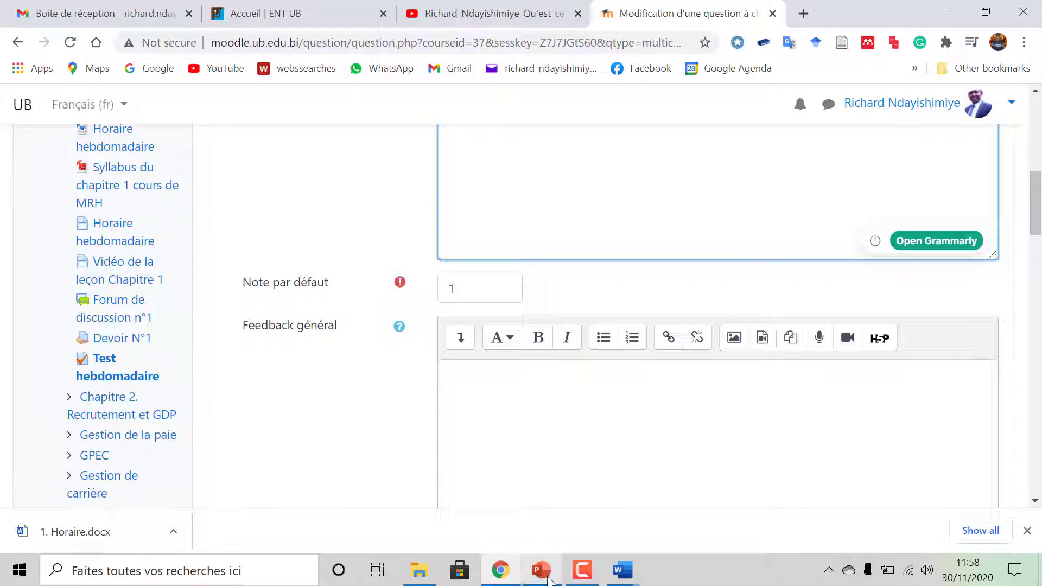
left_click(619, 579)
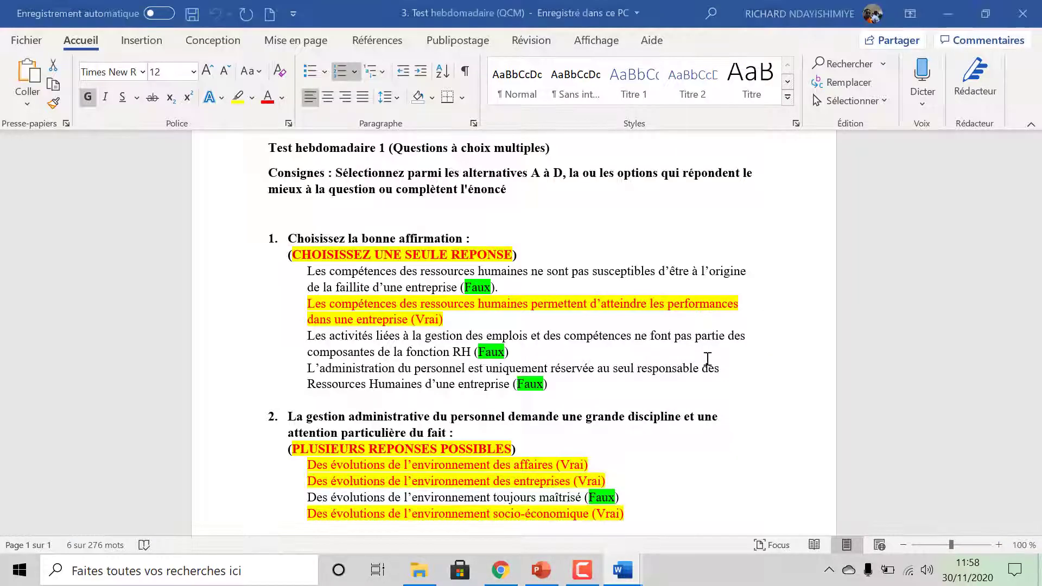
left_click(740, 484)
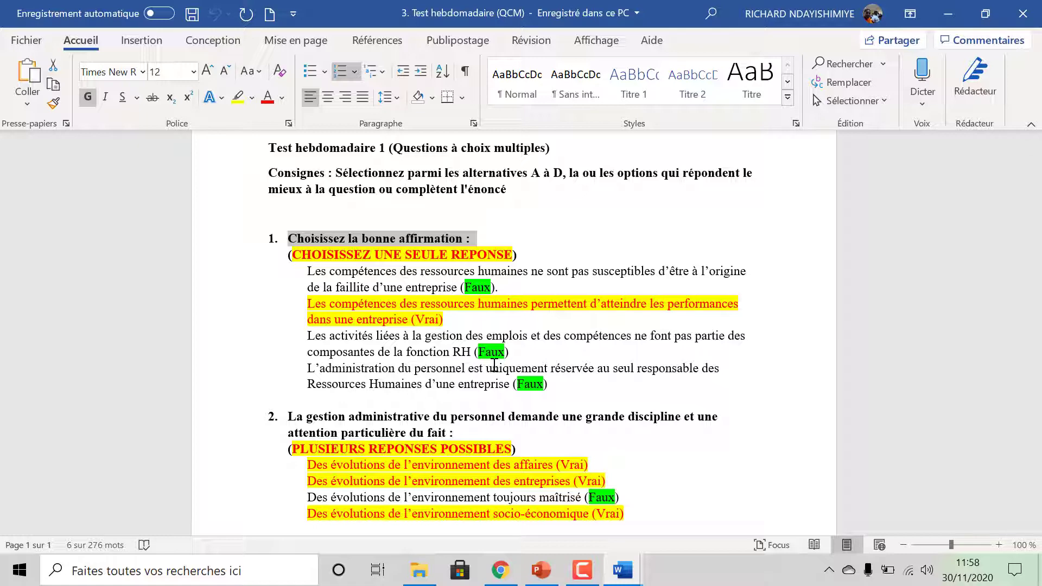
left_click(500, 570)
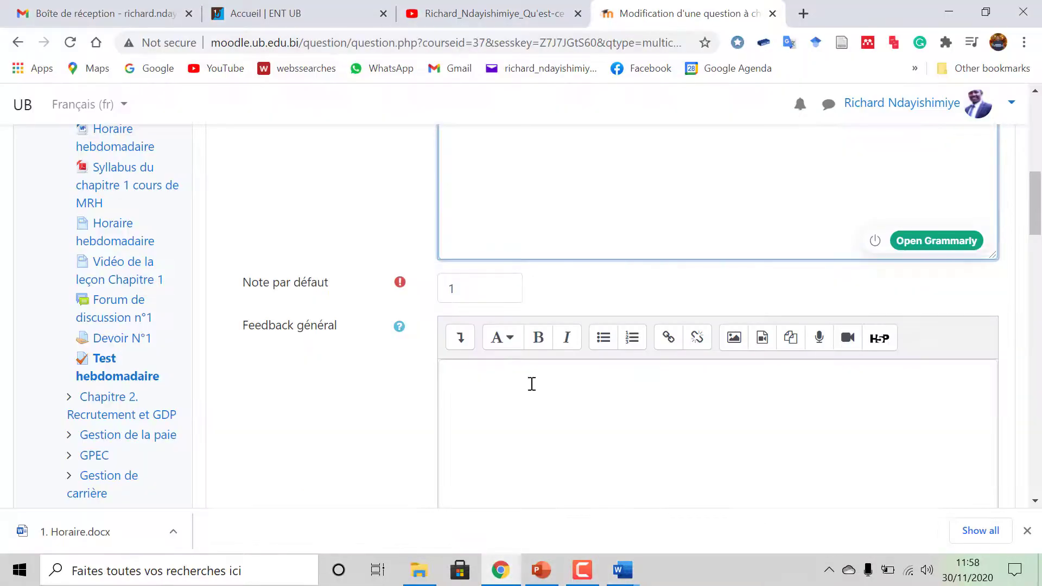
scroll(525, 249, "up", 7)
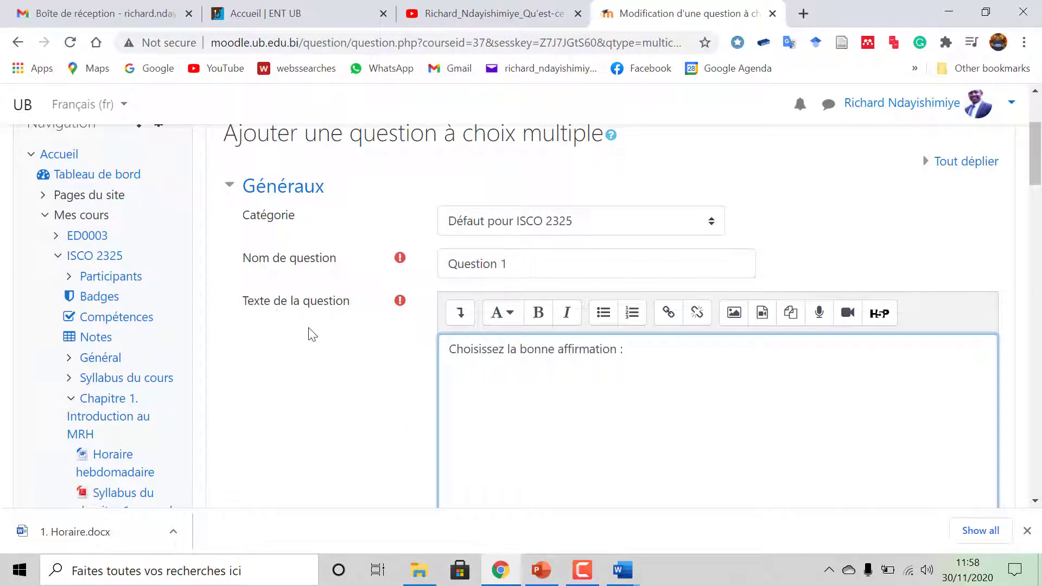
scroll(624, 359, "down", 1)
scroll(624, 353, "down", 4)
scroll(624, 352, "up", 3)
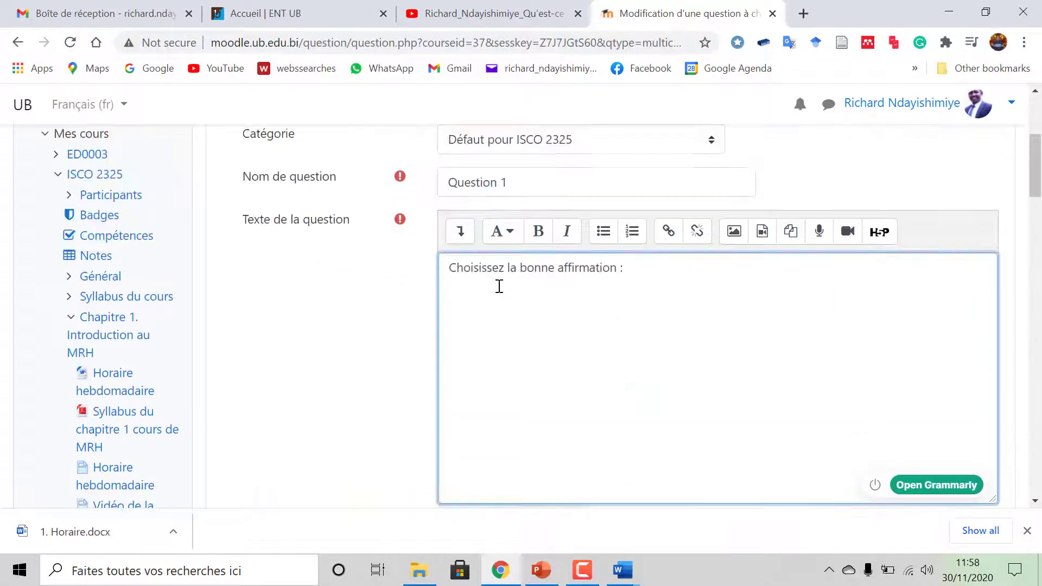
- Review the question form's remaining general settings, from Note par défaut to Numéroter les choix
scroll(639, 357, "down", 6)
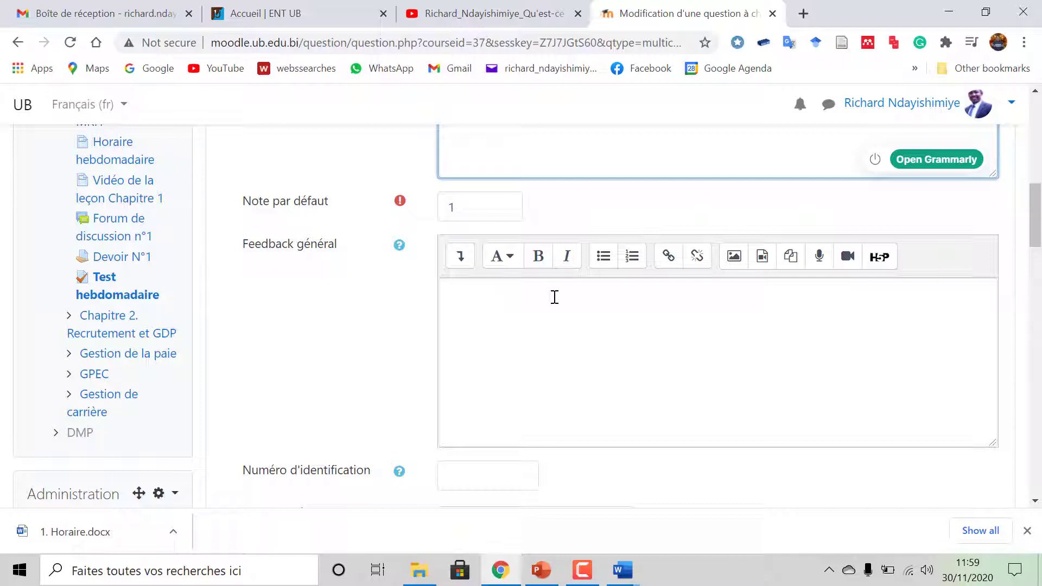
scroll(555, 297, "down", 3)
scroll(558, 302, "up", 5)
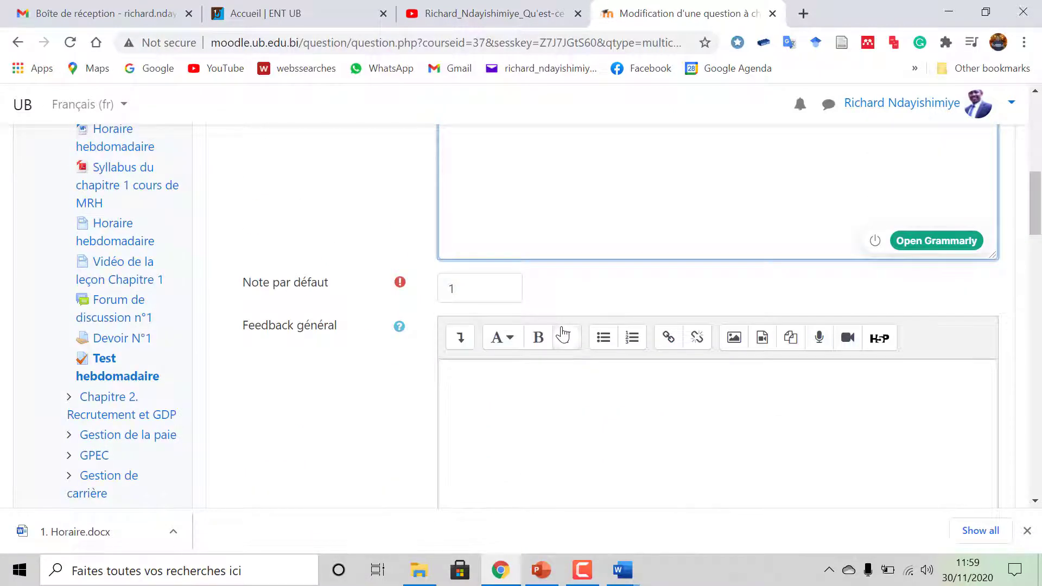
scroll(554, 347, "down", 2)
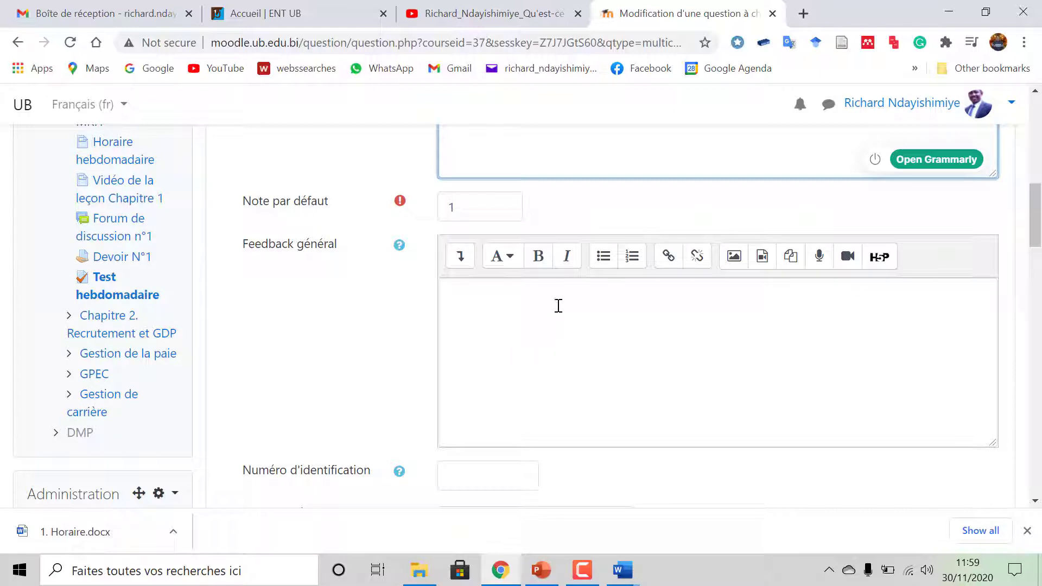
scroll(578, 374, "down", 6)
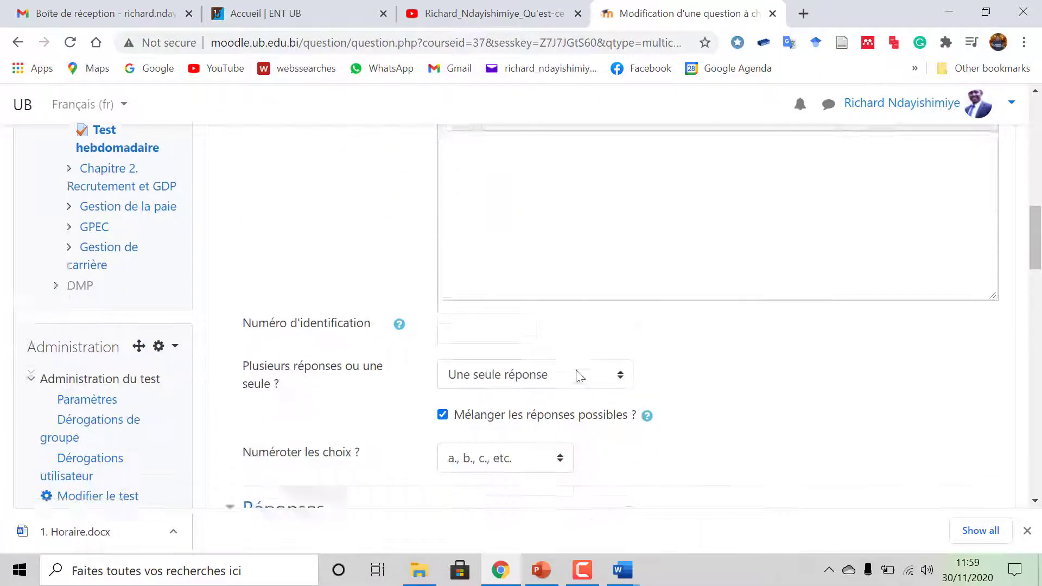
scroll(577, 374, "up", 2)
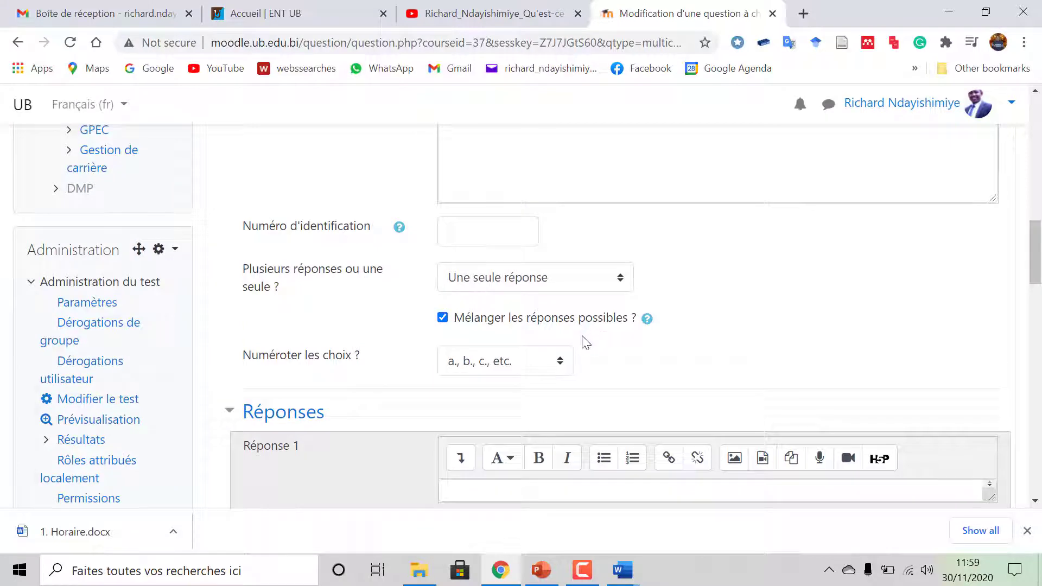
scroll(478, 396, "down", 2)
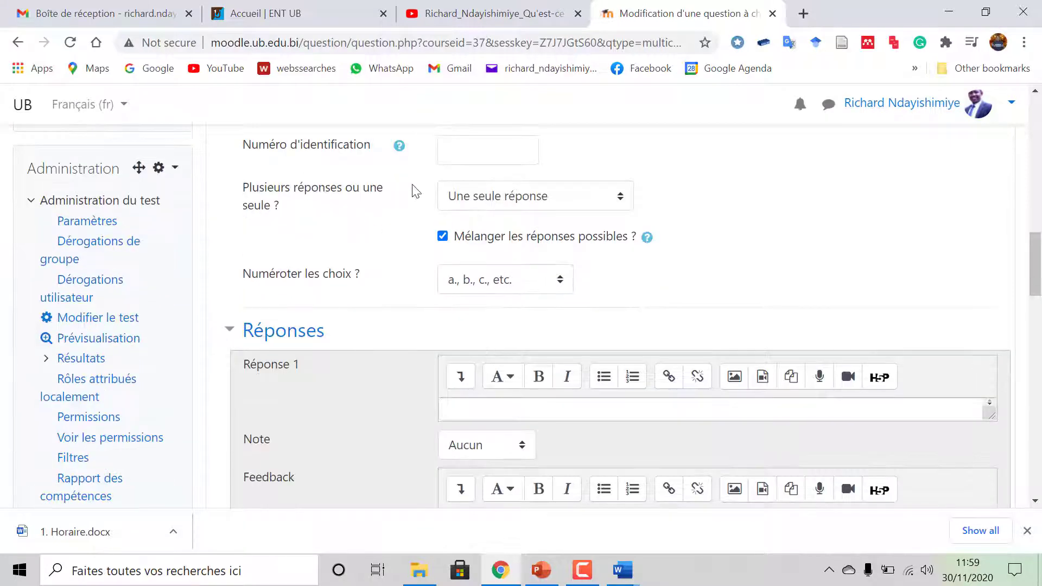
- Check the answer lettering in the Word document's Consignes and set Numéroter les choix to "A., B., C., etc." in Chrome
mouse_move(620, 572)
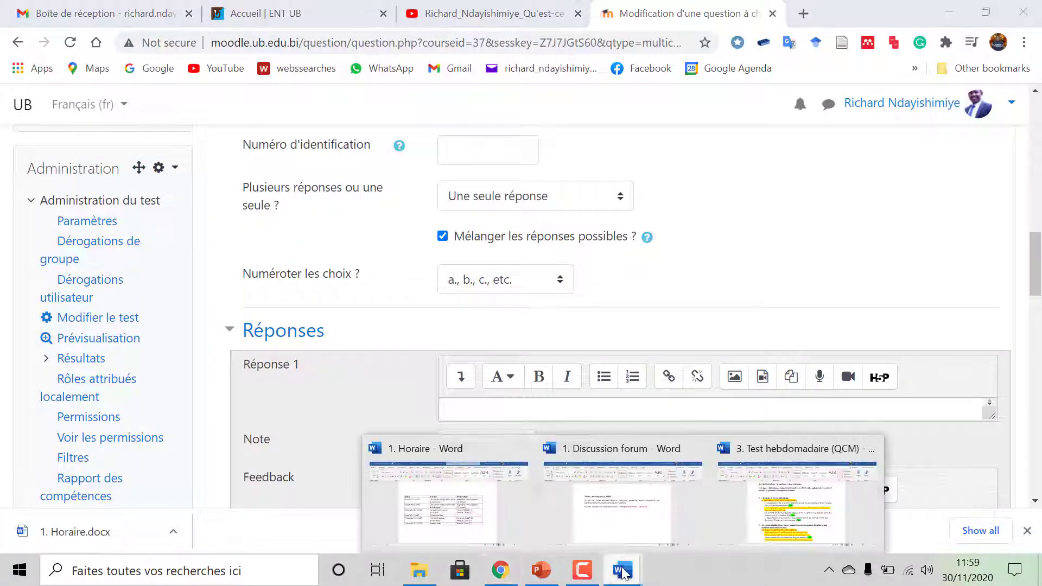
left_click(749, 542)
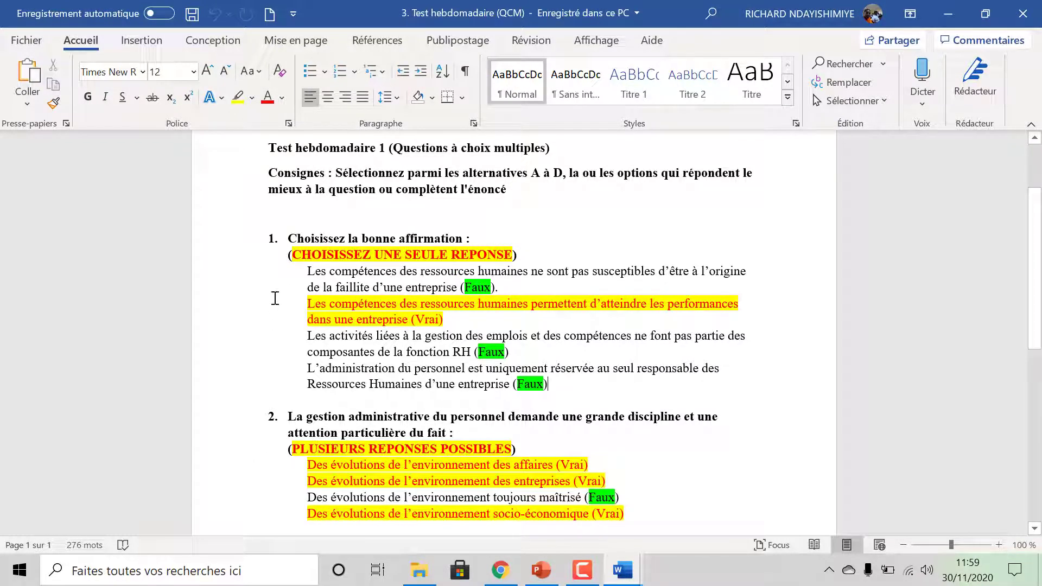
scroll(419, 231, "up", 1)
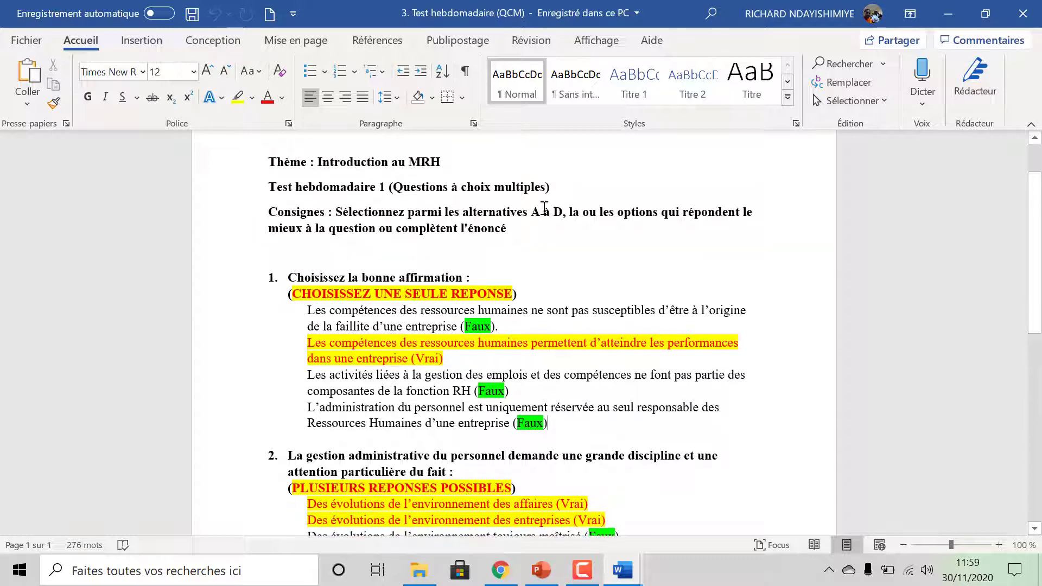
left_click_drag(534, 212, 561, 213)
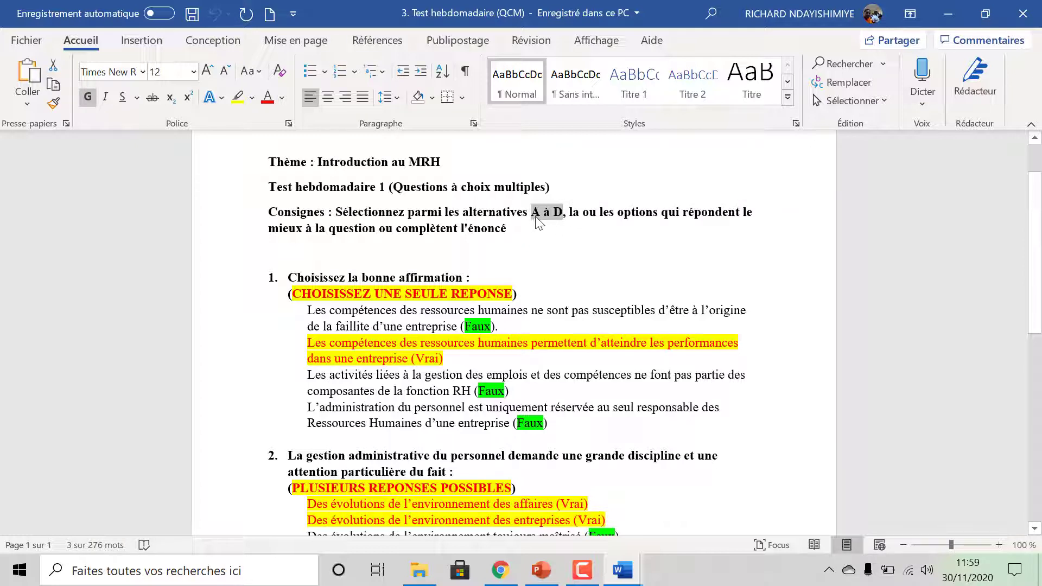
left_click(539, 220)
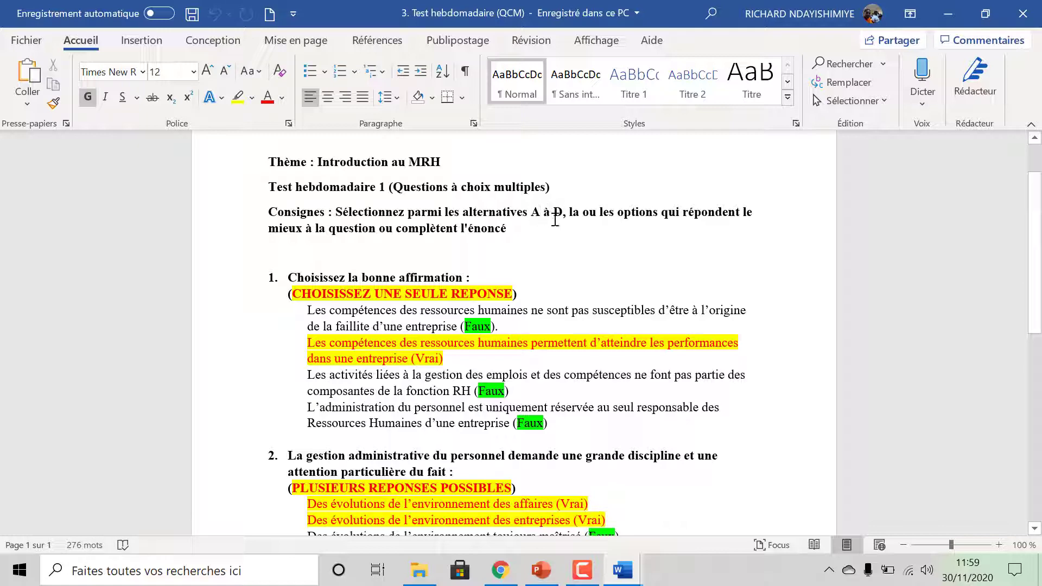
left_click(500, 570)
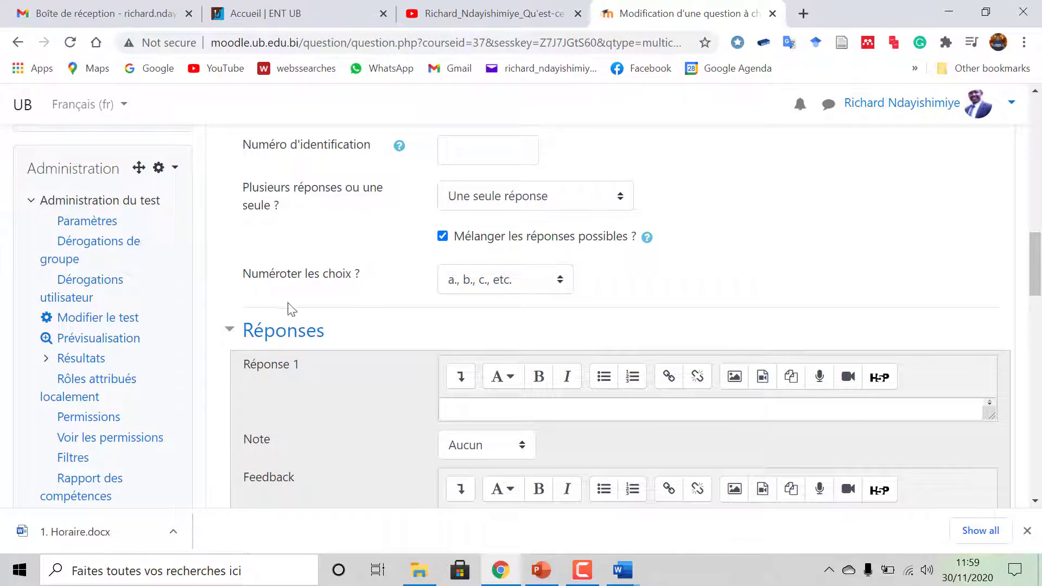
left_click(561, 281)
left_click(523, 320)
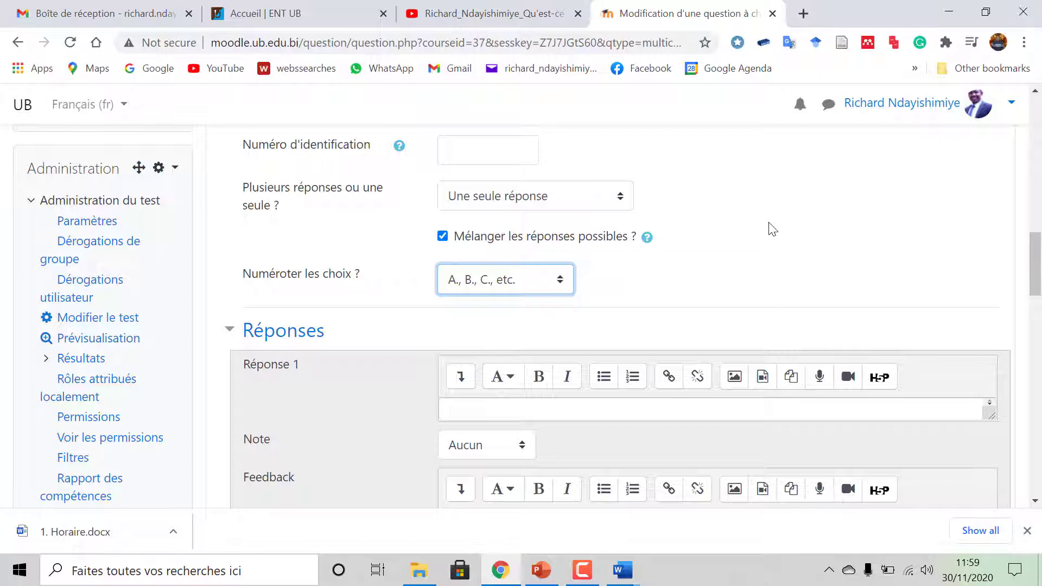
- Compare the "Plusieurs réponses ou une seule ?" and answer-shuffling settings with question 1 in the Word document
scroll(770, 228, "down", 1)
scroll(770, 228, "up", 1)
scroll(433, 204, "up", 1)
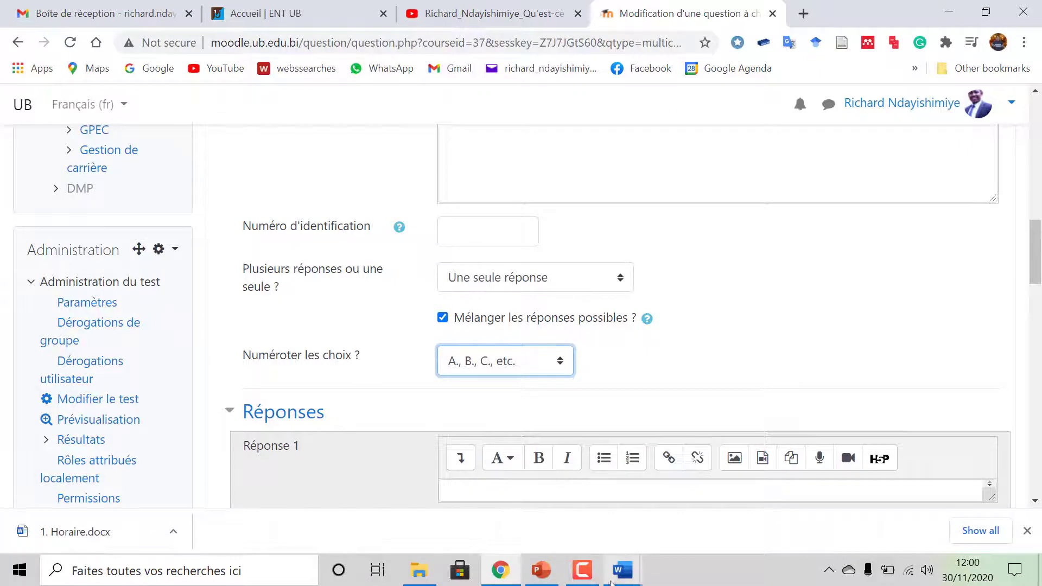
mouse_move(623, 570)
left_click(759, 488)
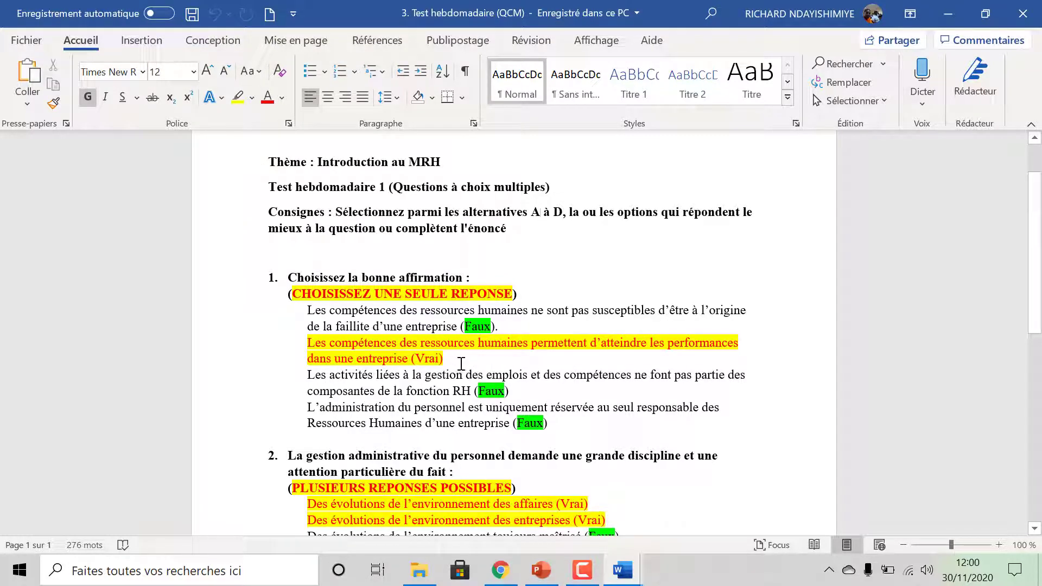
left_click(500, 570)
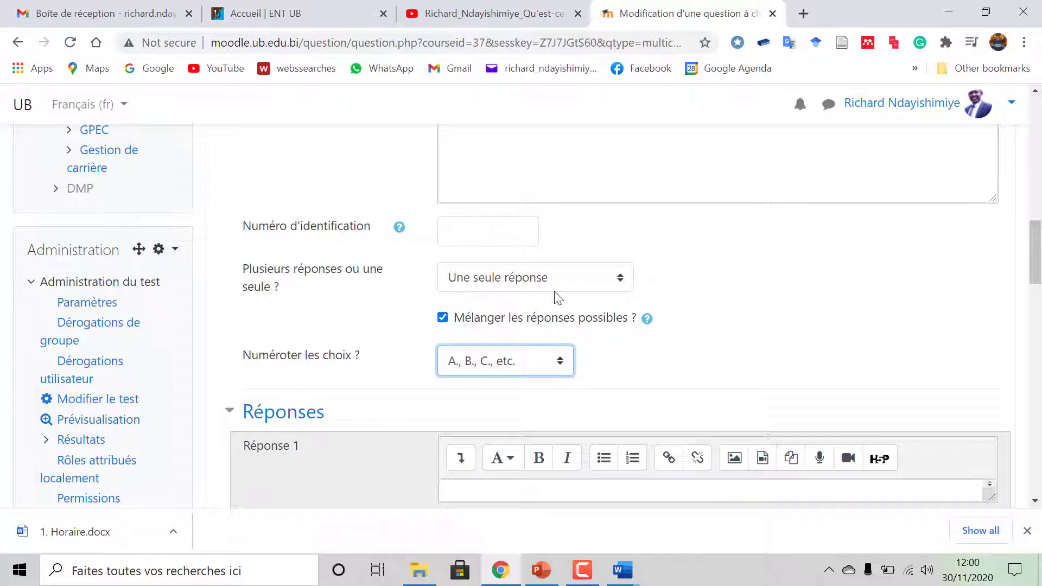
- Copy question 1's first answer from the Word document, leaving out its (Faux) marking
scroll(558, 299, "down", 5)
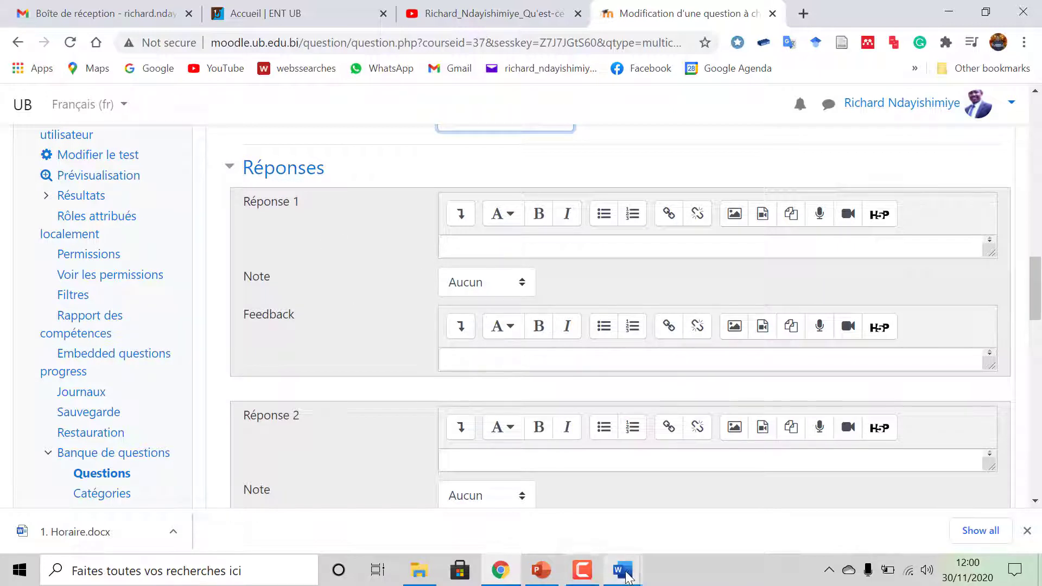
mouse_move(623, 570)
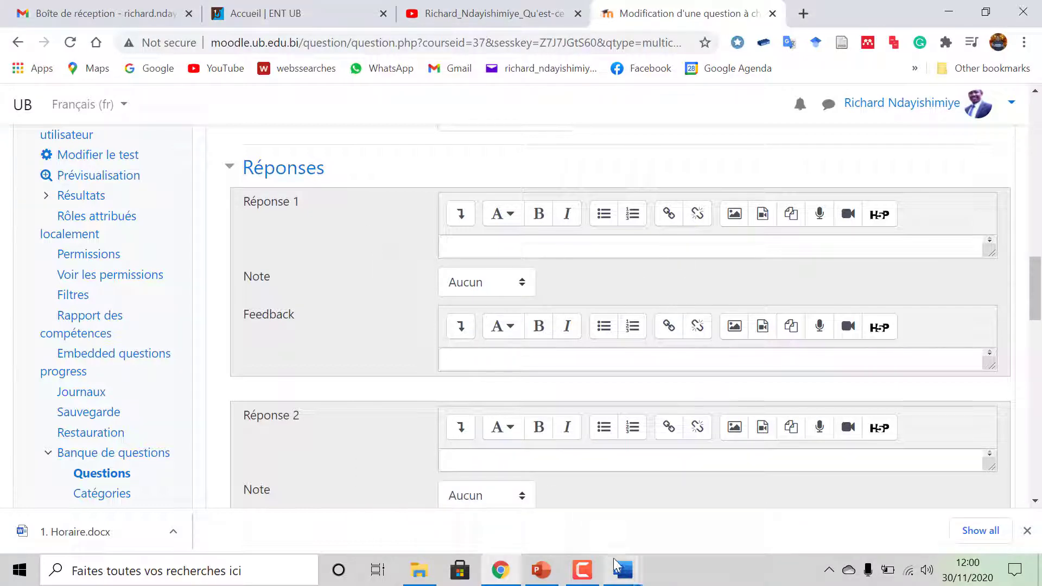
left_click(722, 540)
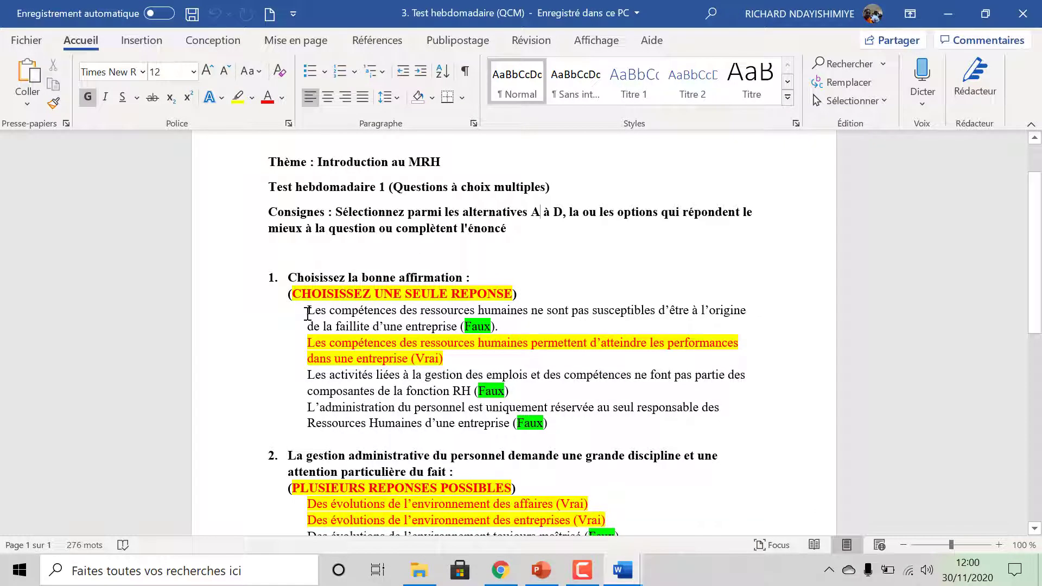
left_click_drag(308, 312, 450, 322)
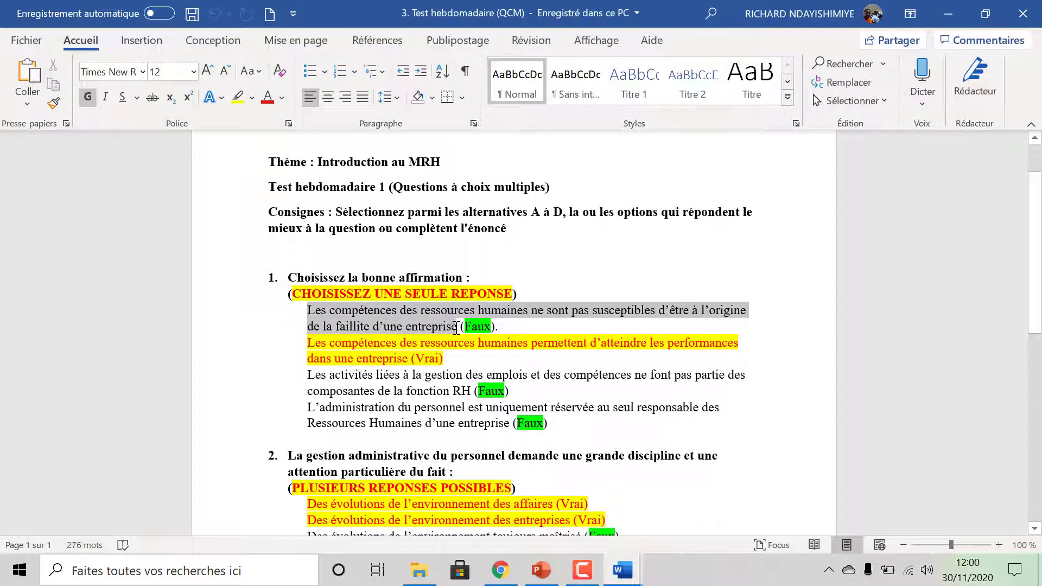
left_click_drag(456, 328, 461, 328)
key("ctrl+c")
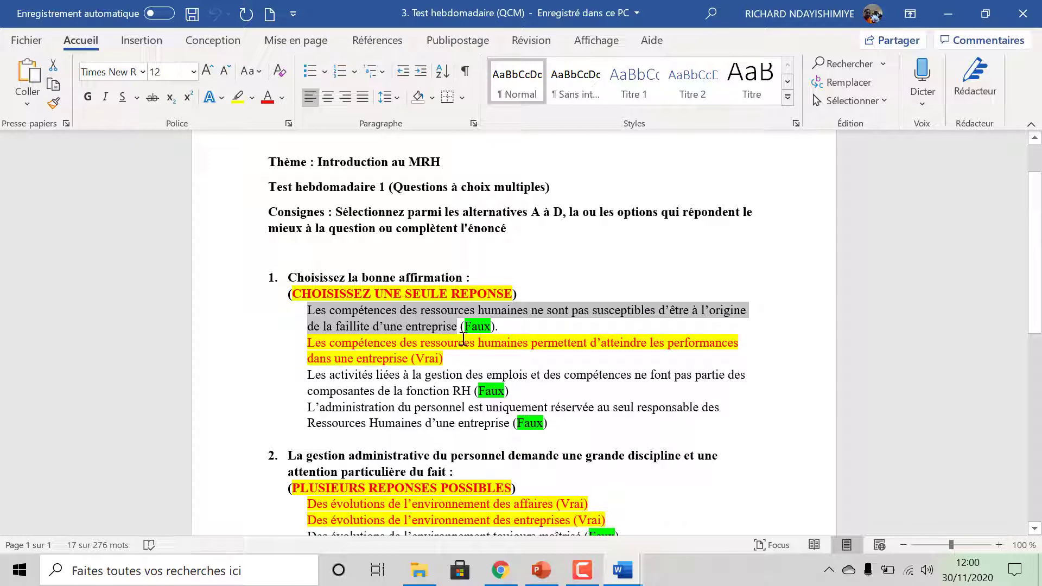
- Return to Chrome and paste the copied answer into Réponse 1
left_click(502, 571)
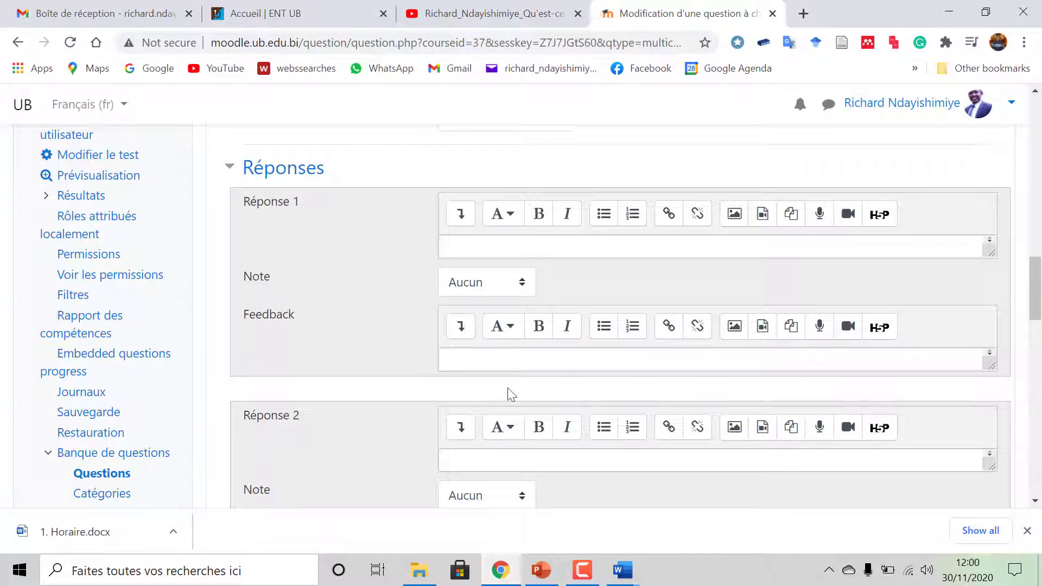
left_click(480, 244)
right_click(472, 250)
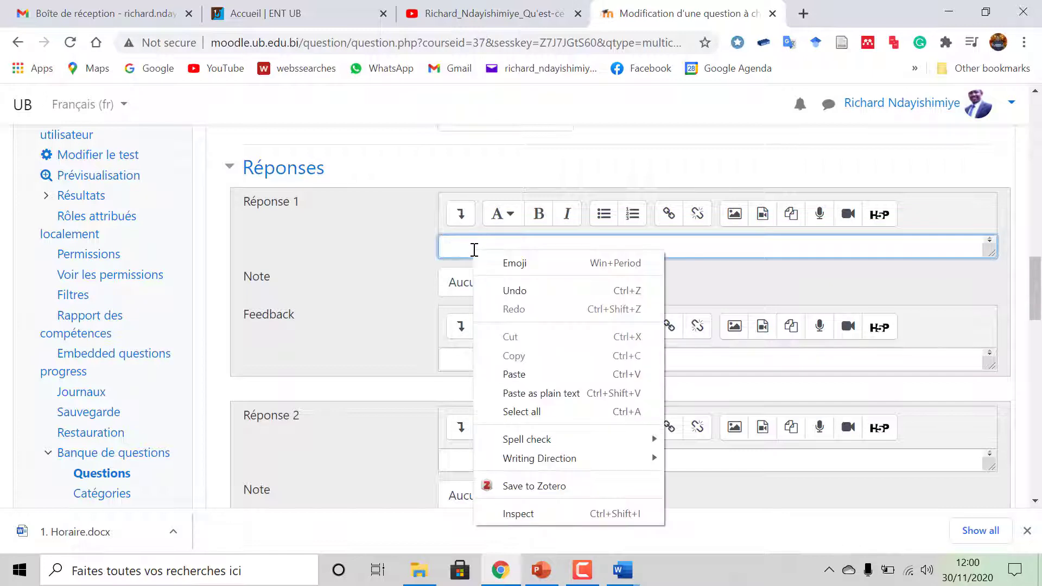
left_click(526, 373)
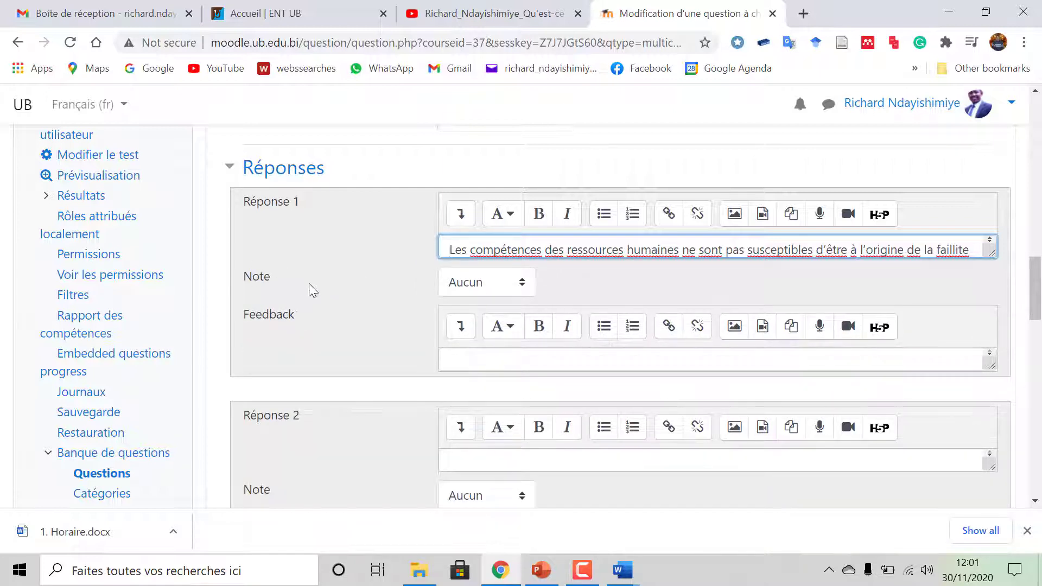
- Check the first answer's Vrai/Faux marking in the Word document and examine the Note percentages offered for Réponse 1
mouse_move(623, 570)
left_click(774, 495)
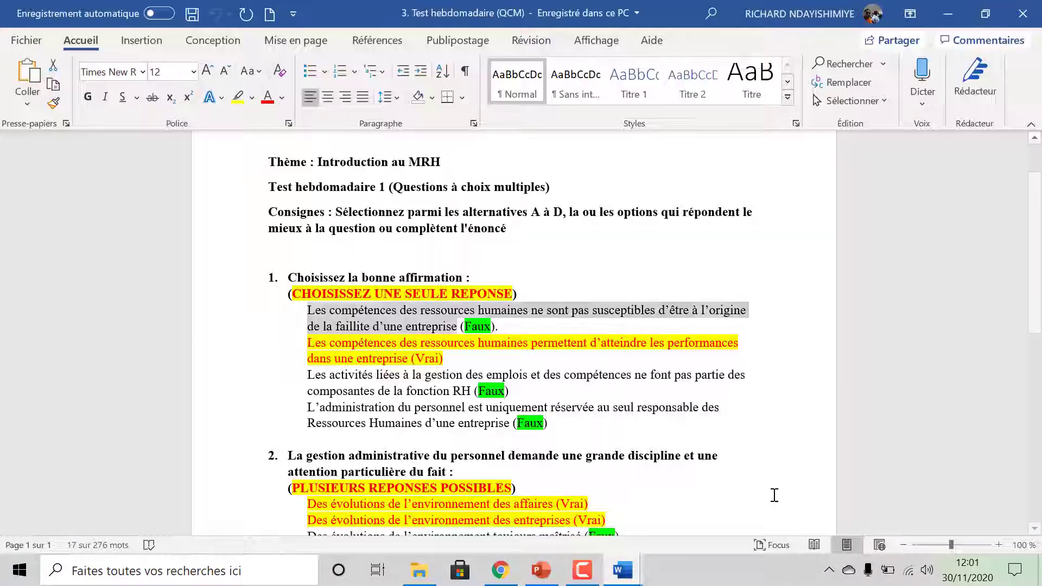
left_click(506, 324)
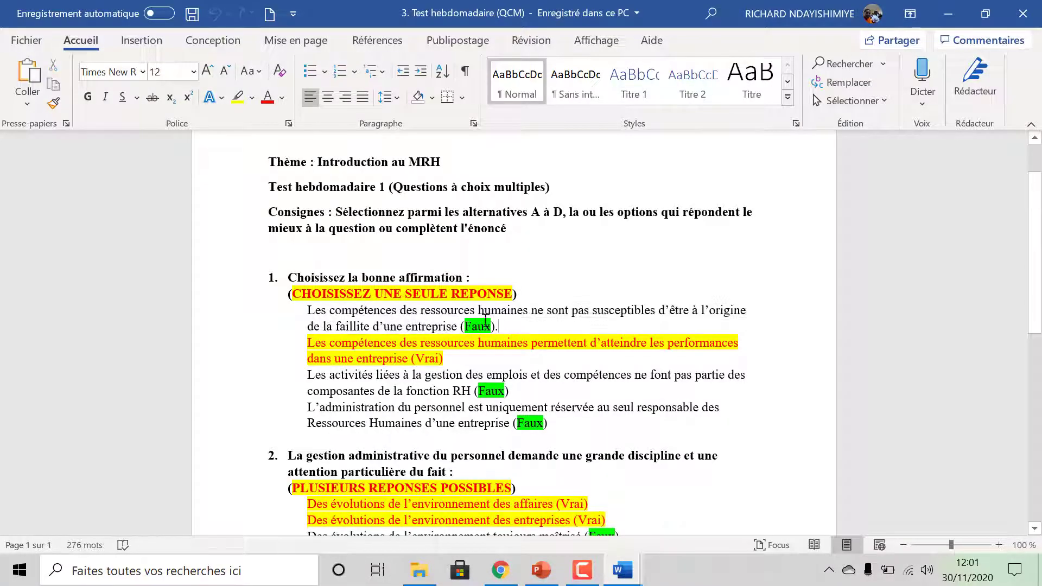
left_click(500, 570)
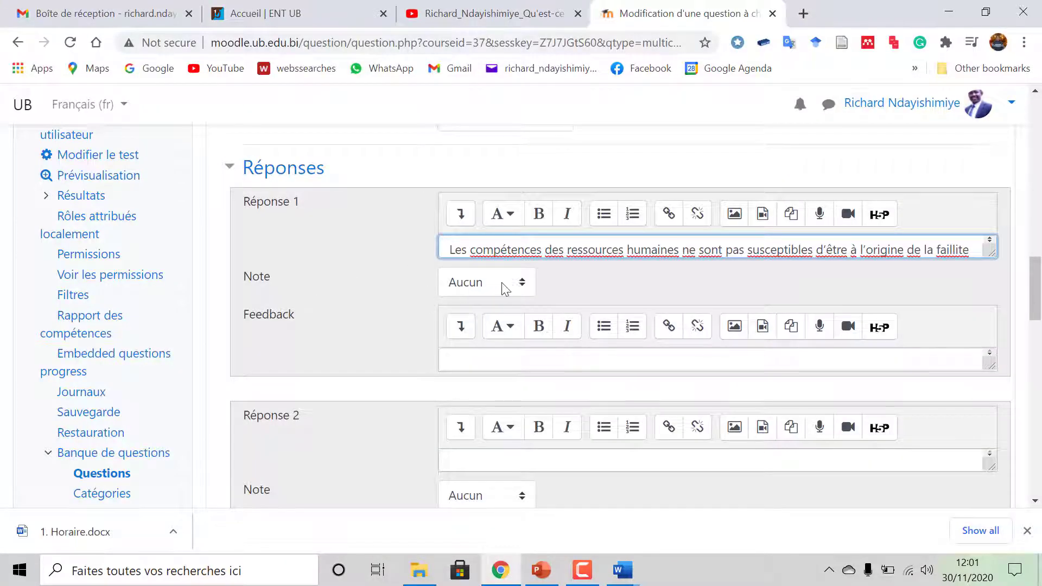
left_click(523, 282)
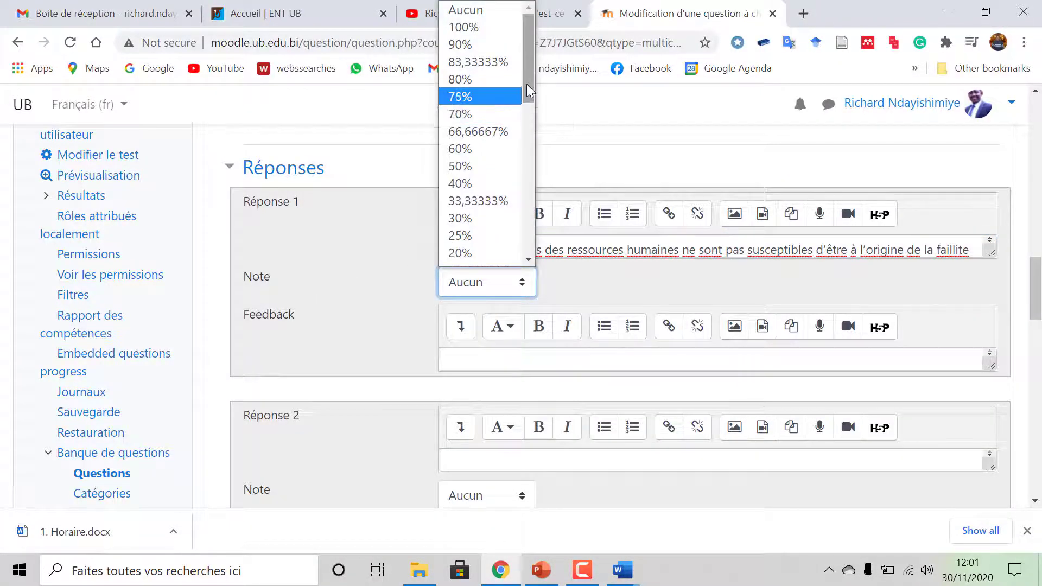
left_click_drag(526, 84, 531, 47)
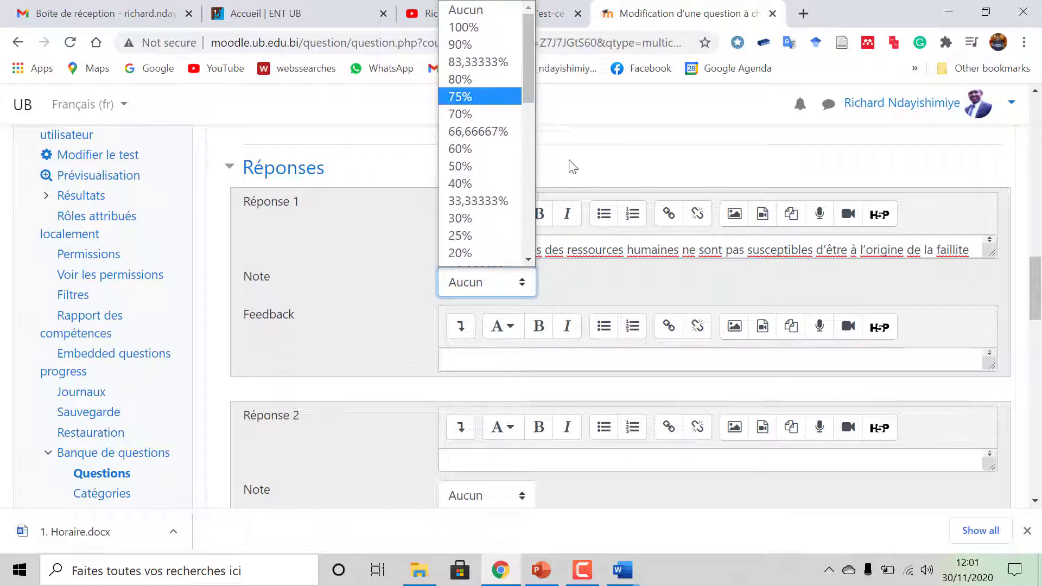
left_click(352, 308)
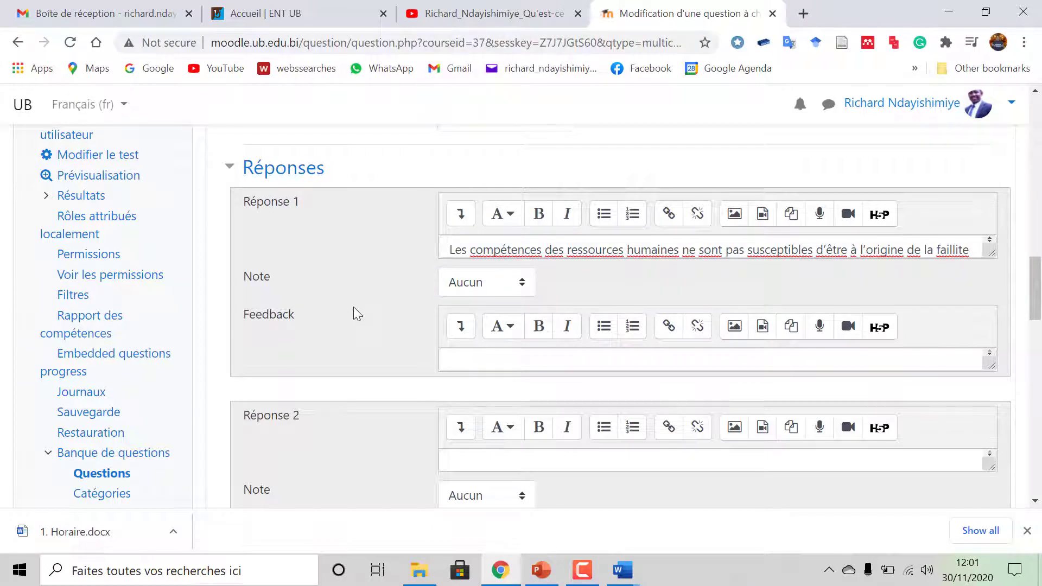
- Try a Note of 100% for Réponse 1 and reset it to Aucun
left_click(524, 288)
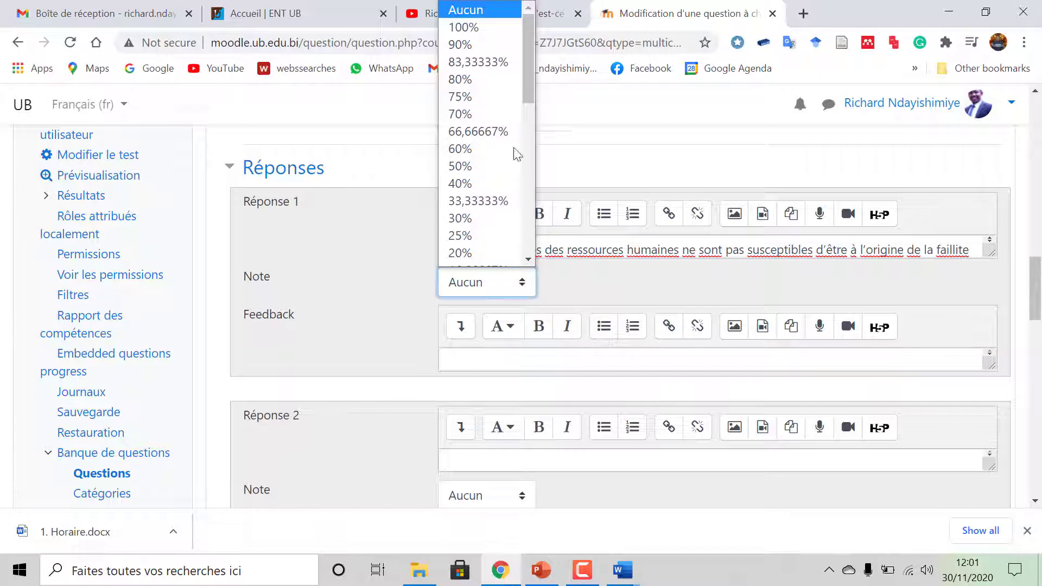
left_click(499, 27)
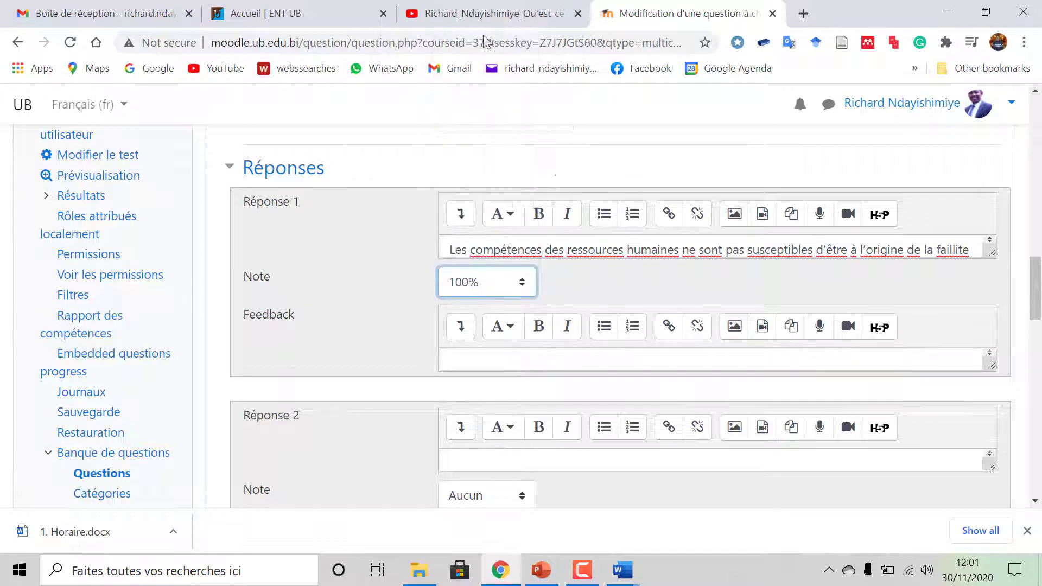
left_click(521, 283)
mouse_move(529, 75)
left_mouse_down()
mouse_move(527, 98)
mouse_move(527, 73)
left_mouse_up()
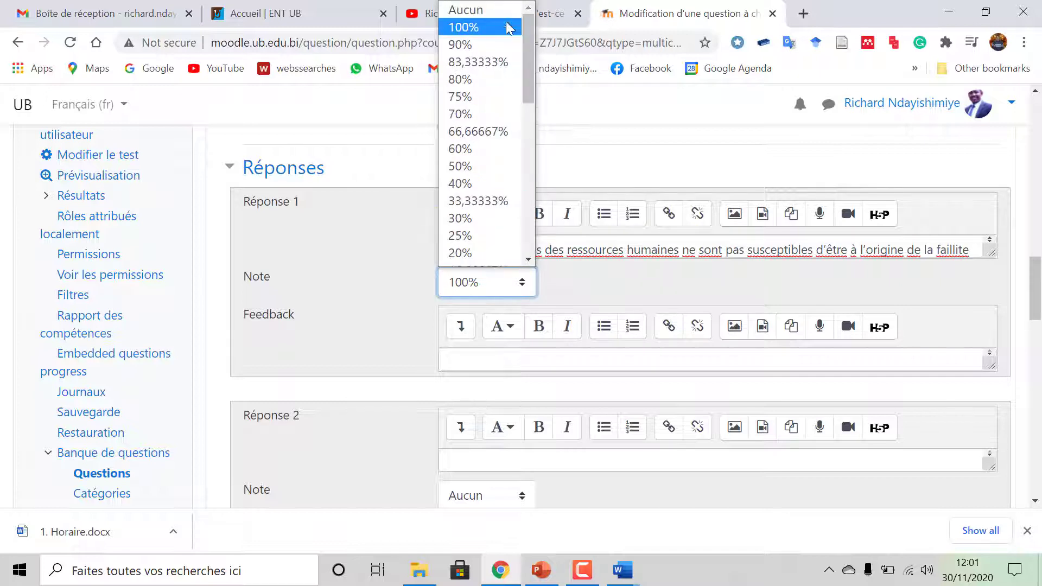
left_click(478, 10)
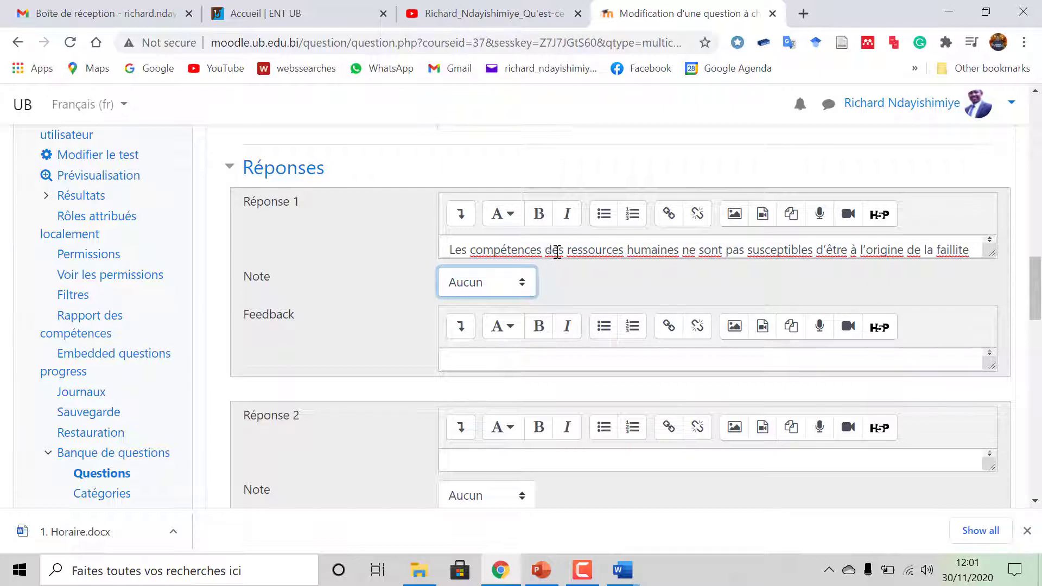
- Set the Note of Réponse 1 to 100%
left_click(529, 282)
left_click(477, 28)
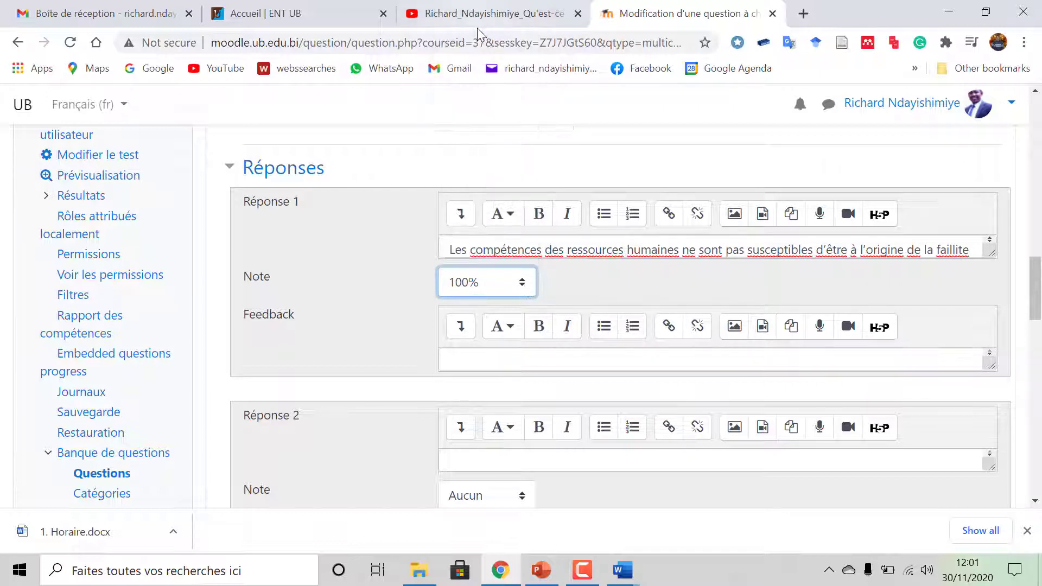
- Set the Note of Réponse 1 back to Aucun
left_click(526, 287)
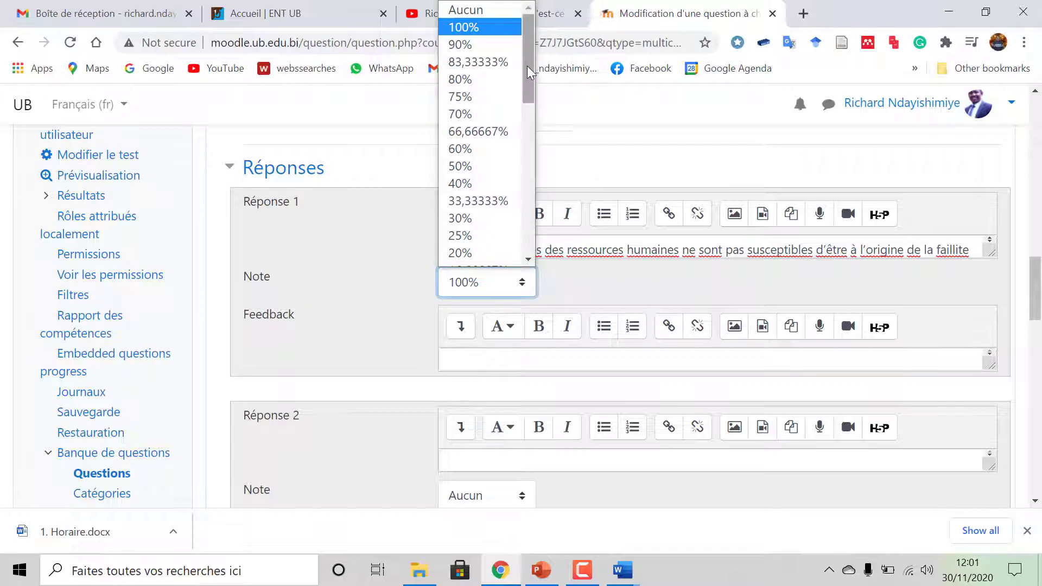
left_click(482, 10)
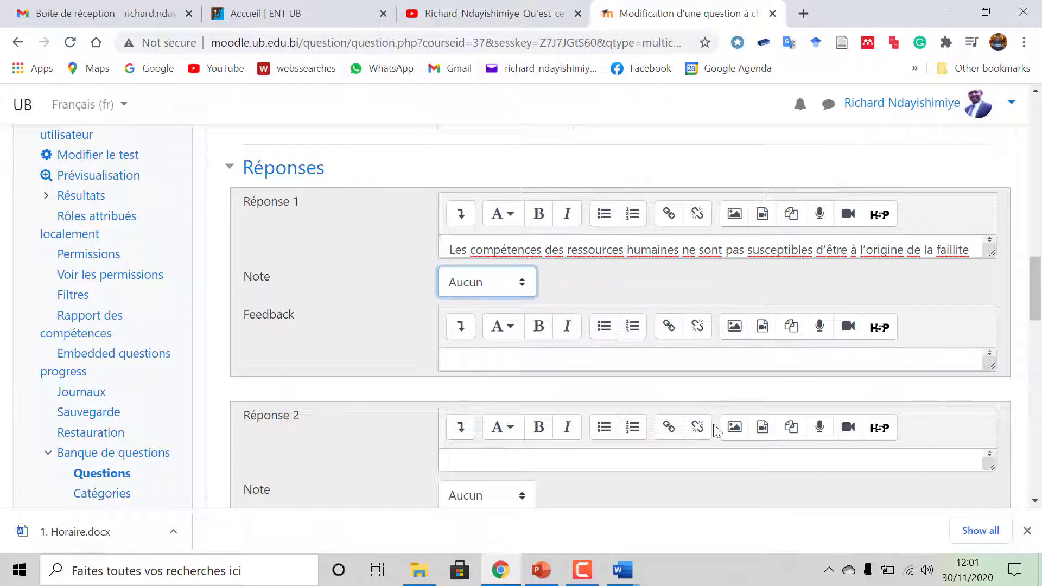
- Switch to the Test hebdomadaire (QCM) Word document and copy question 1's second answer without its (Vrai) marking
scroll(712, 422, "down", 1)
scroll(714, 421, "down", 1)
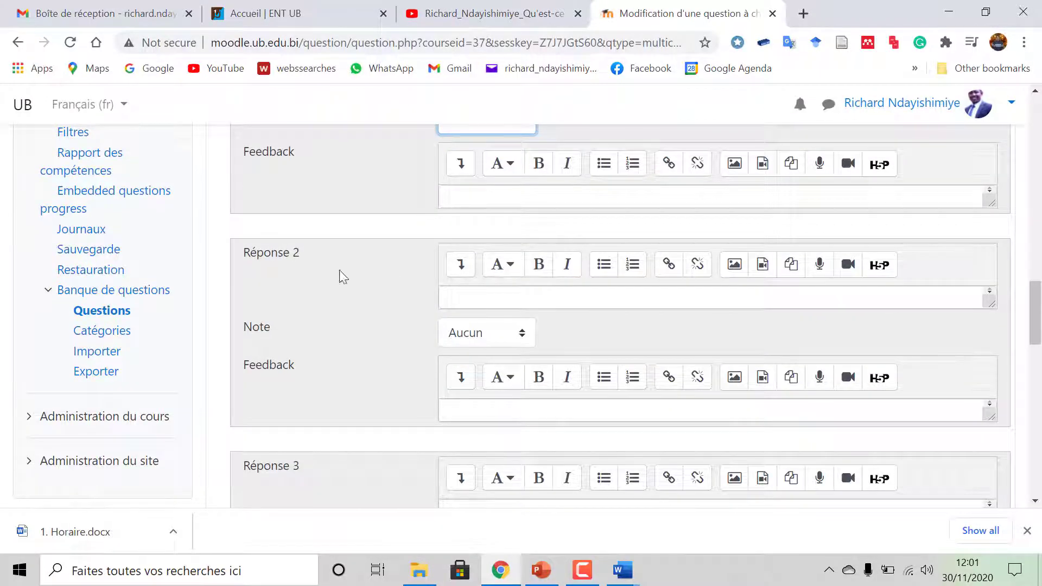
mouse_move(622, 578)
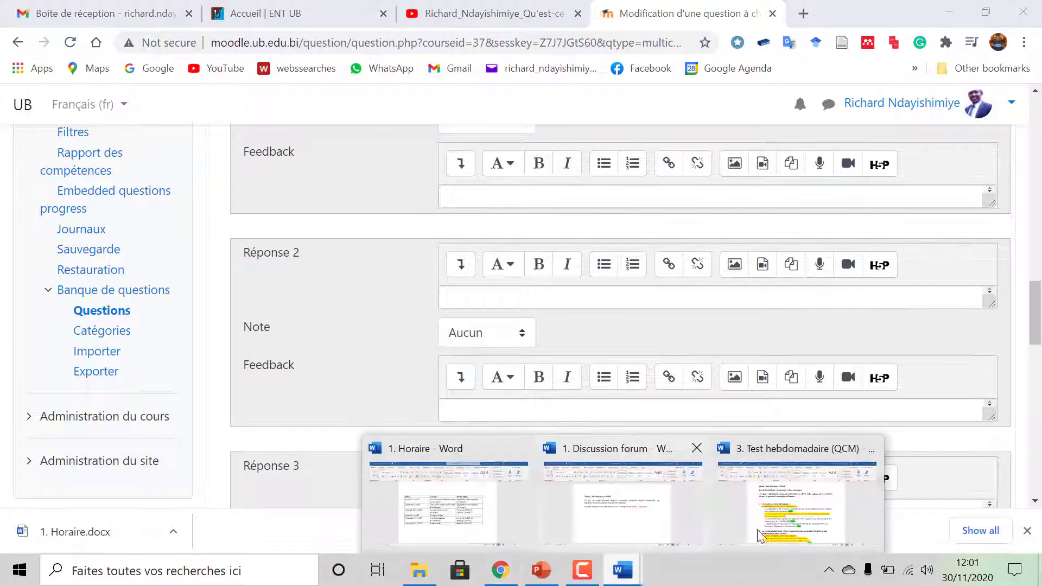
left_click(804, 504)
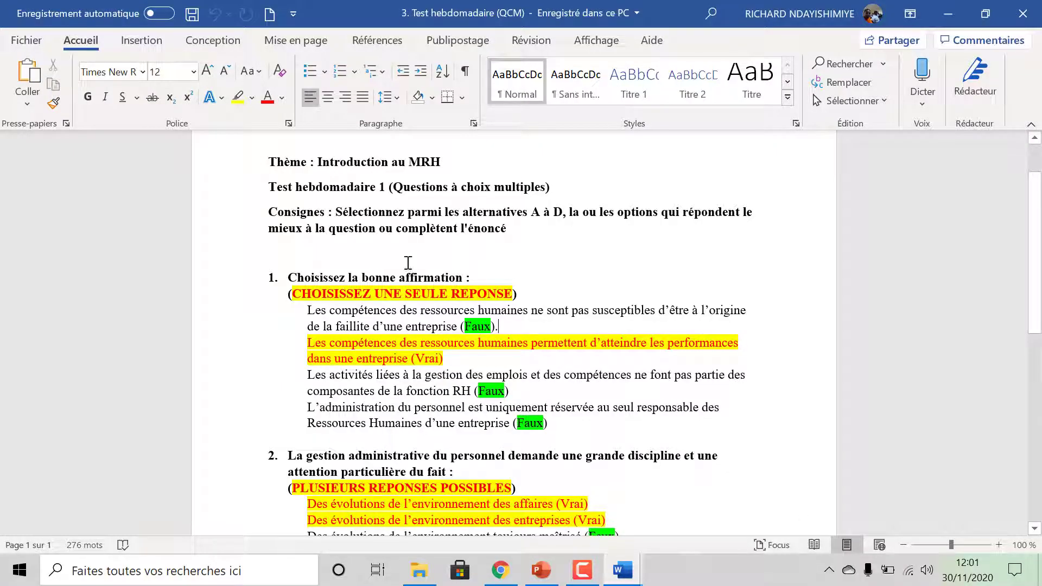
scroll(450, 278, "down", 2)
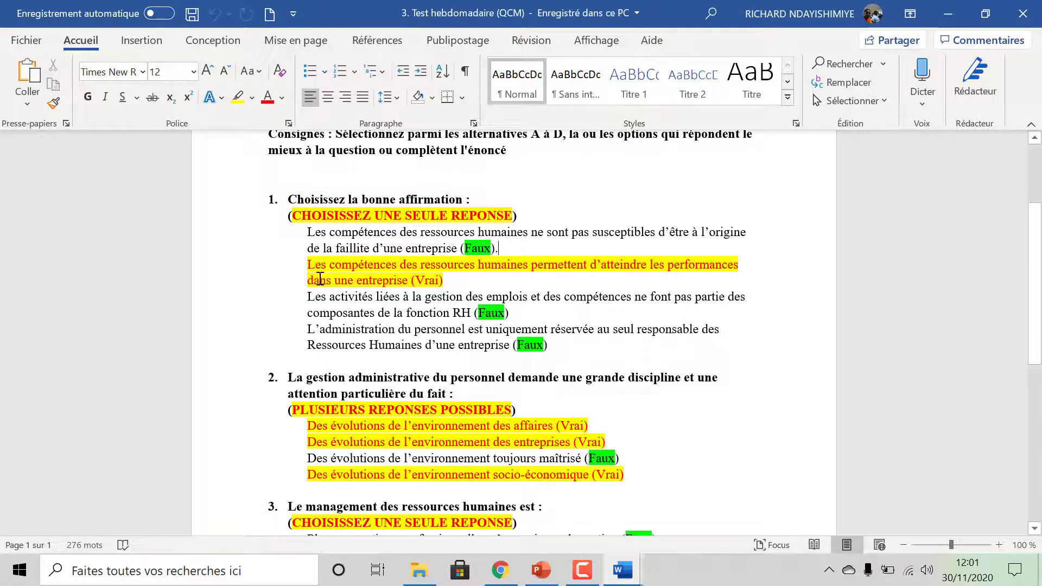
left_click_drag(308, 268, 410, 281)
key("ctrl+c")
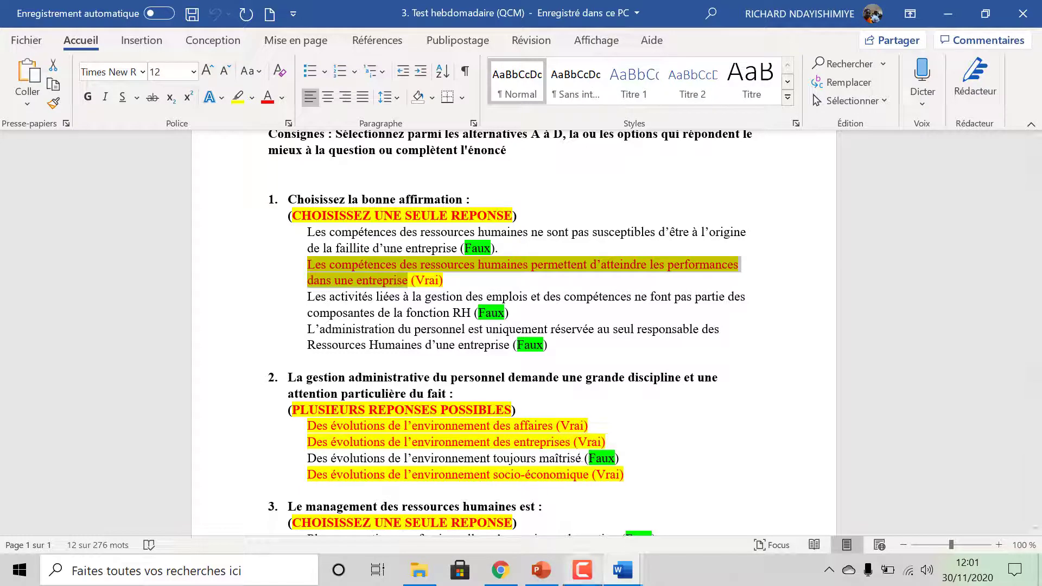
- Return to Chrome, paste the copied answer into Réponse 2 and set its Note to 100%
left_click(501, 570)
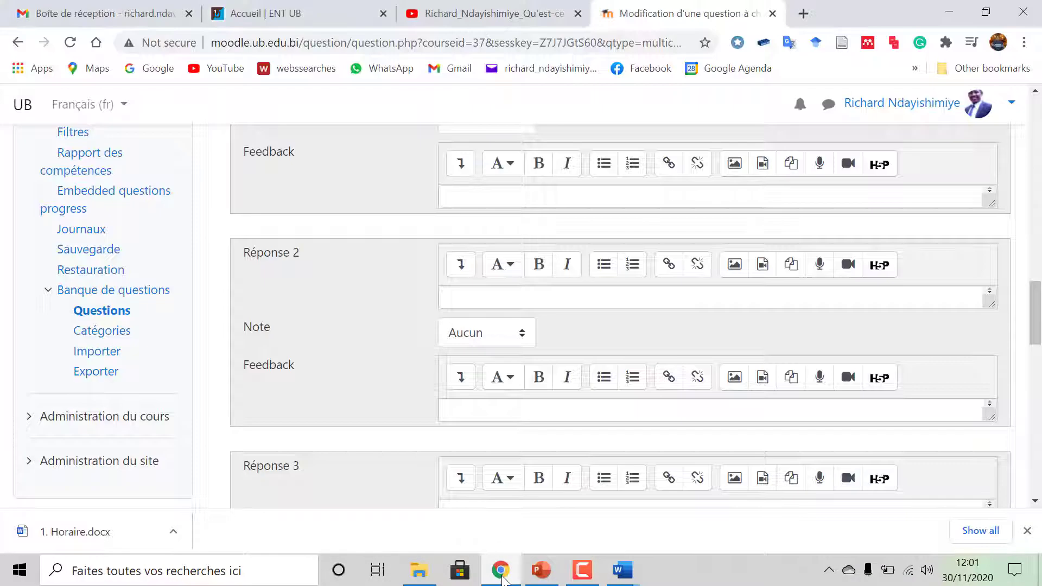
left_click(479, 298)
right_click(465, 300)
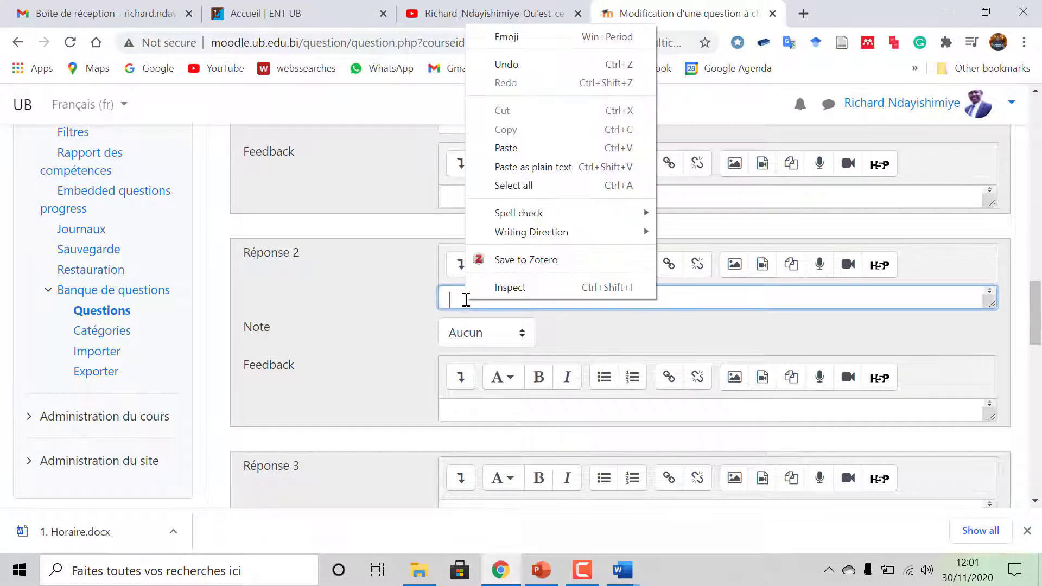
left_click(521, 147)
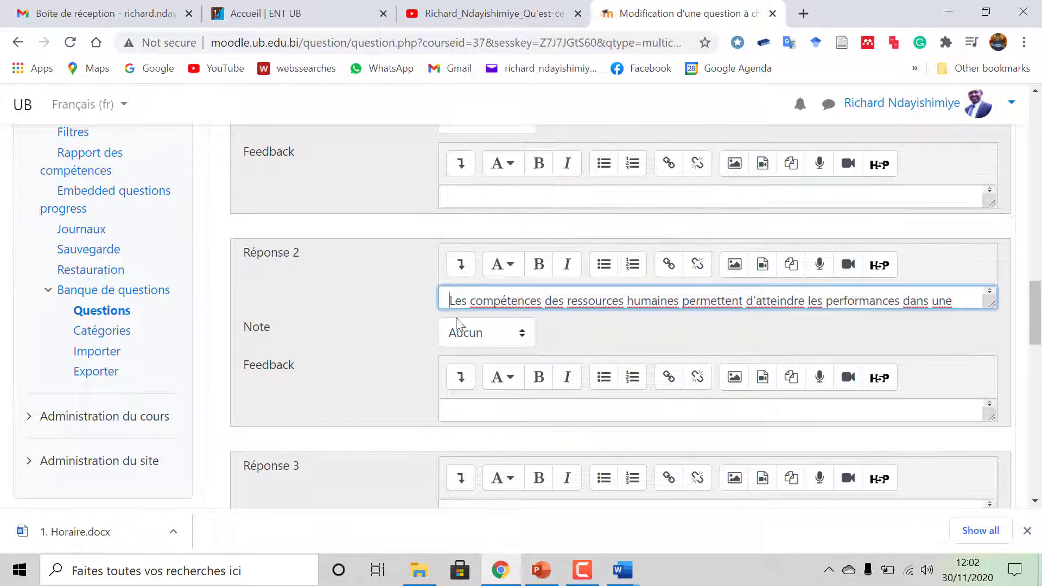
left_click(524, 337)
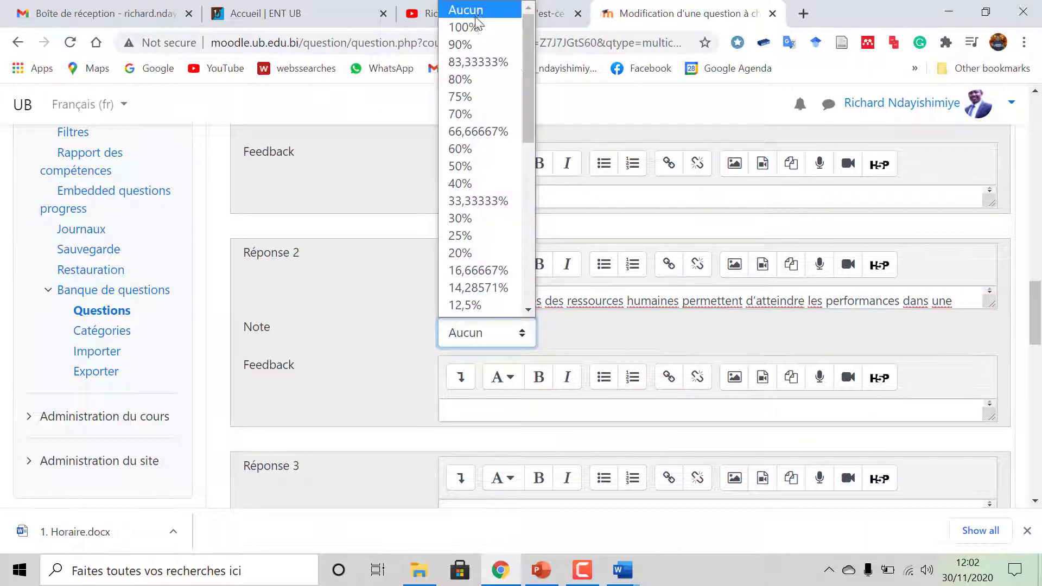
left_click(476, 29)
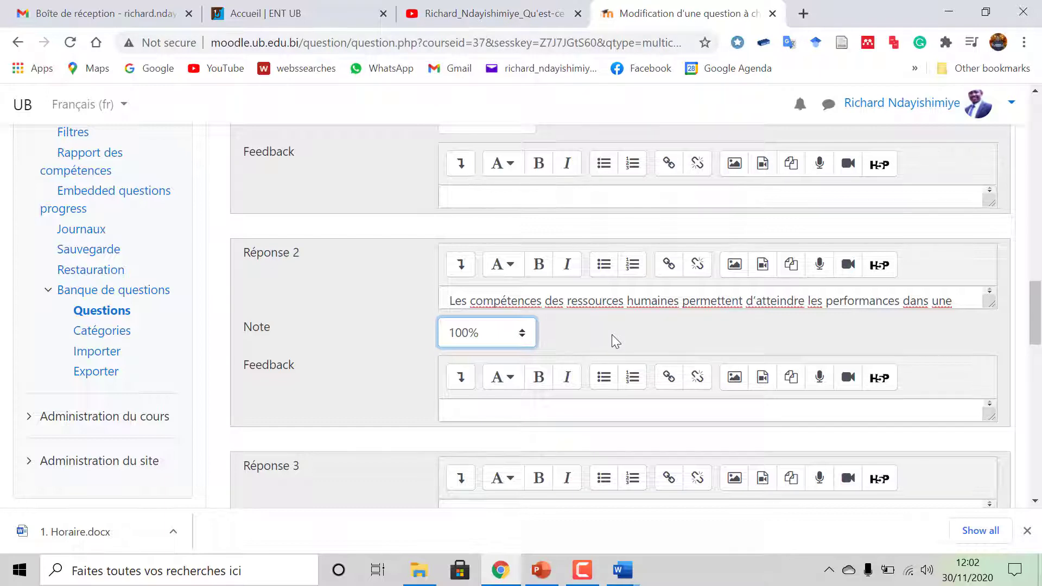
- Copy question 1's third answer, "Les activités liées à la gestion des emplois…", from the QCM Word document without its (Faux) marking
scroll(613, 336, "down", 1)
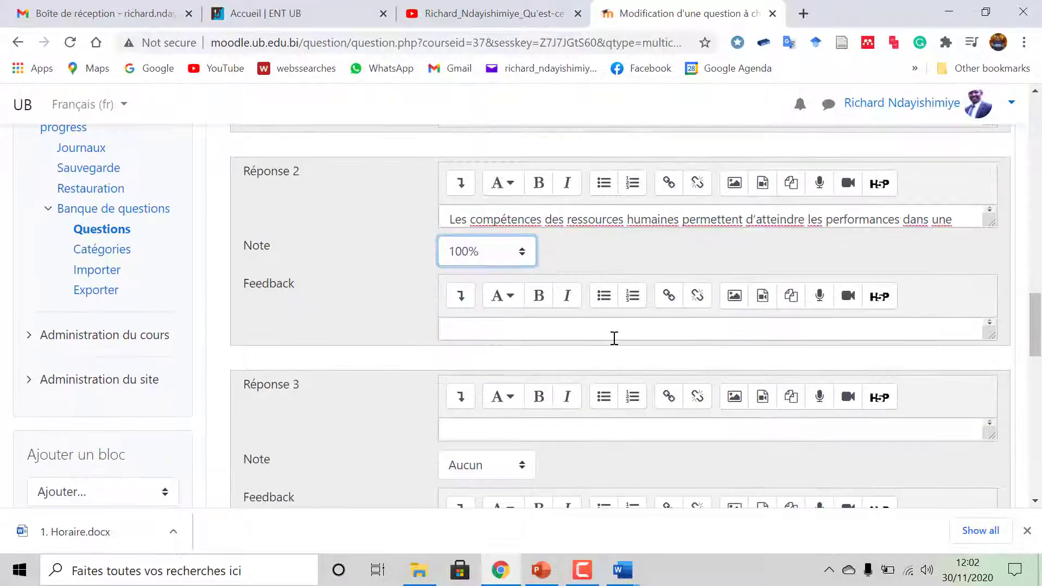
scroll(614, 337, "down", 3)
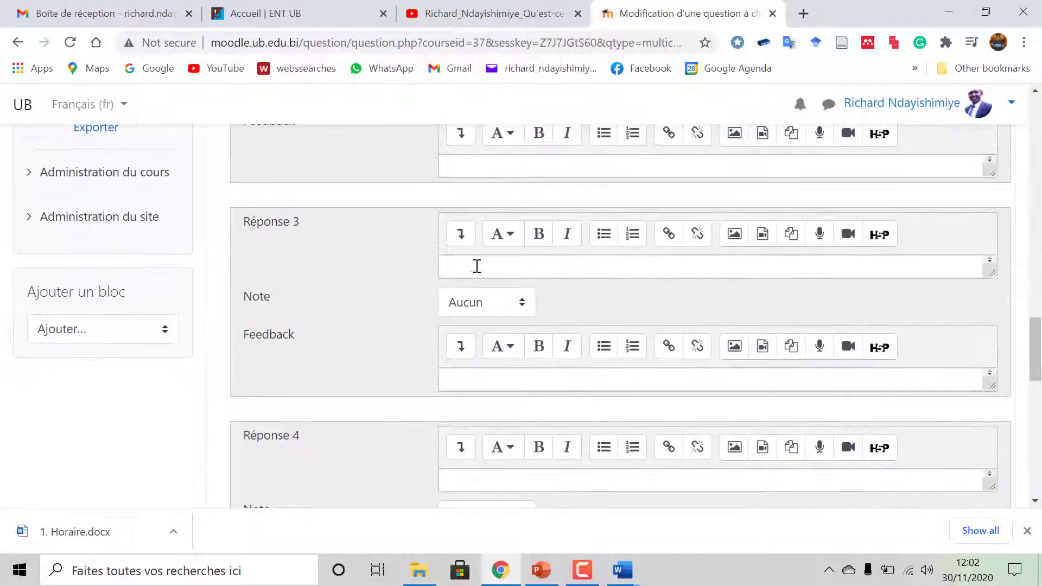
mouse_move(623, 570)
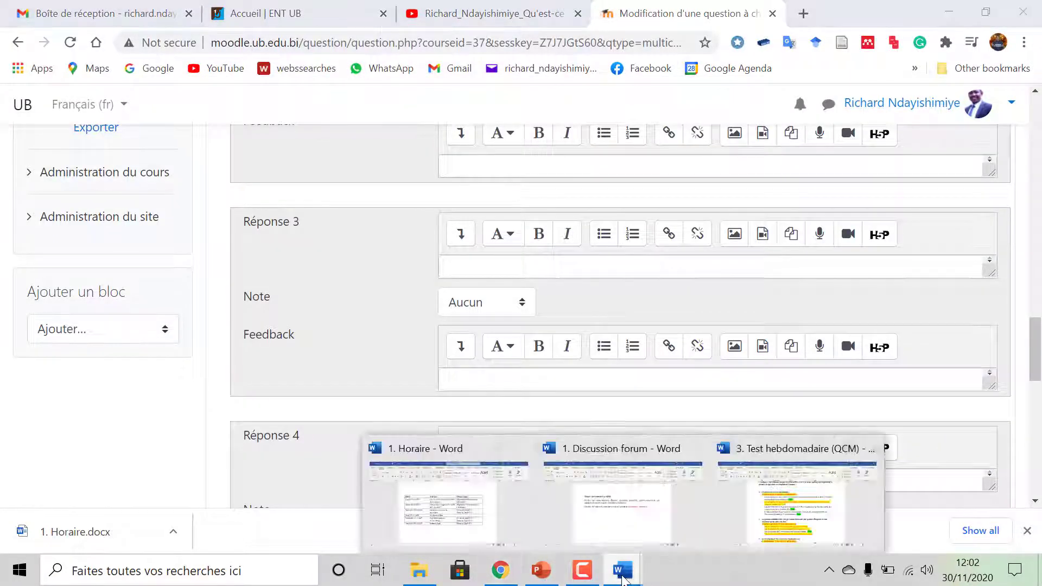
left_click(800, 461)
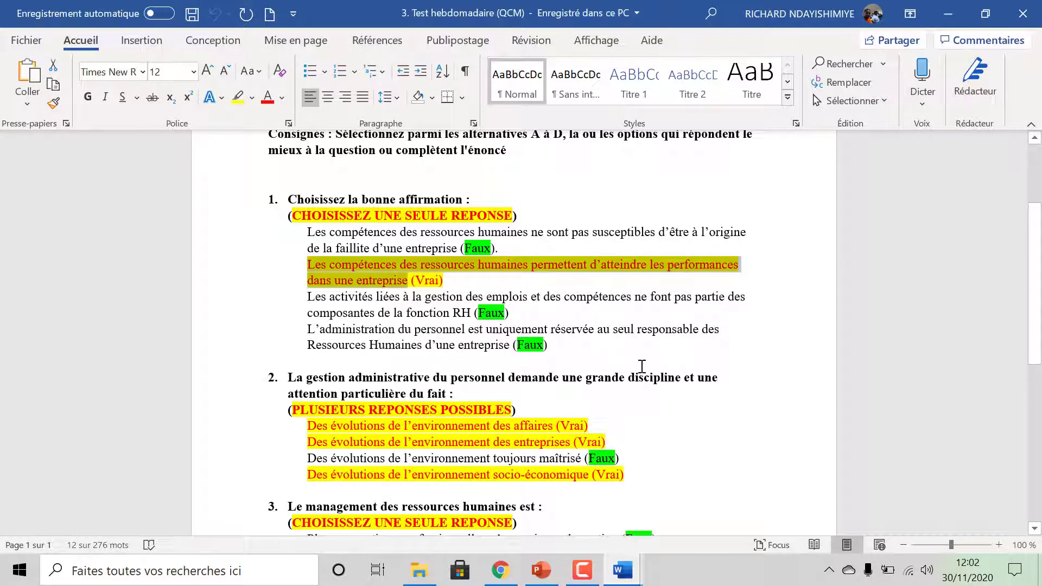
scroll(641, 367, "down", 1)
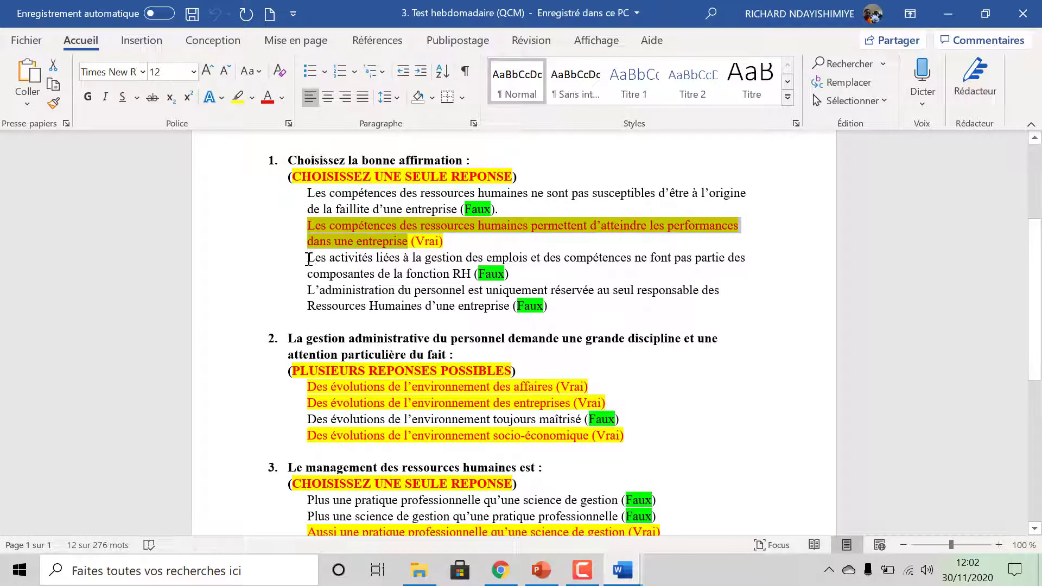
left_click_drag(308, 257, 474, 271)
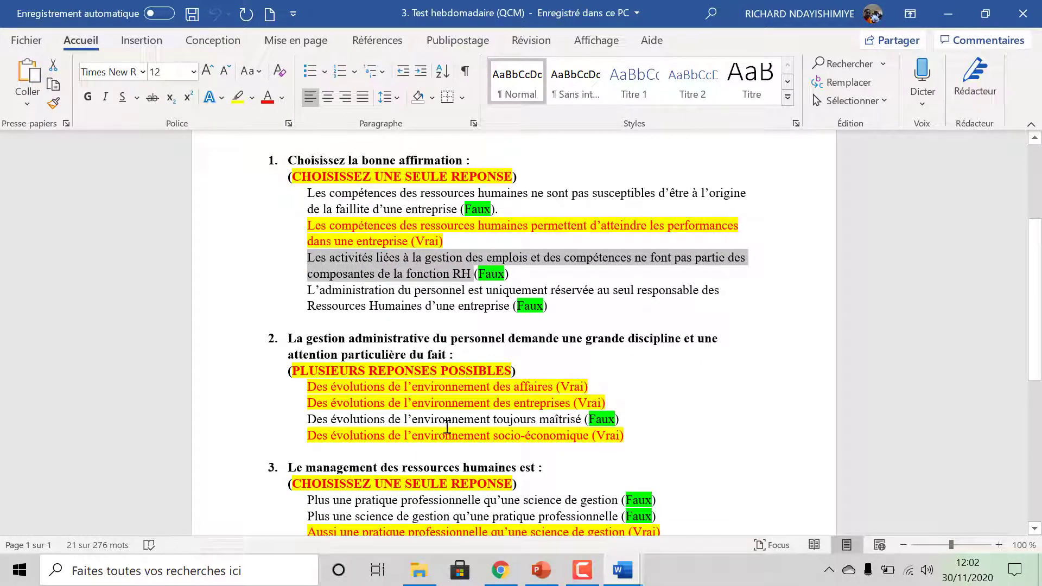
- Switch back to Chrome and paste the third answer into Réponse 3
left_click(500, 570)
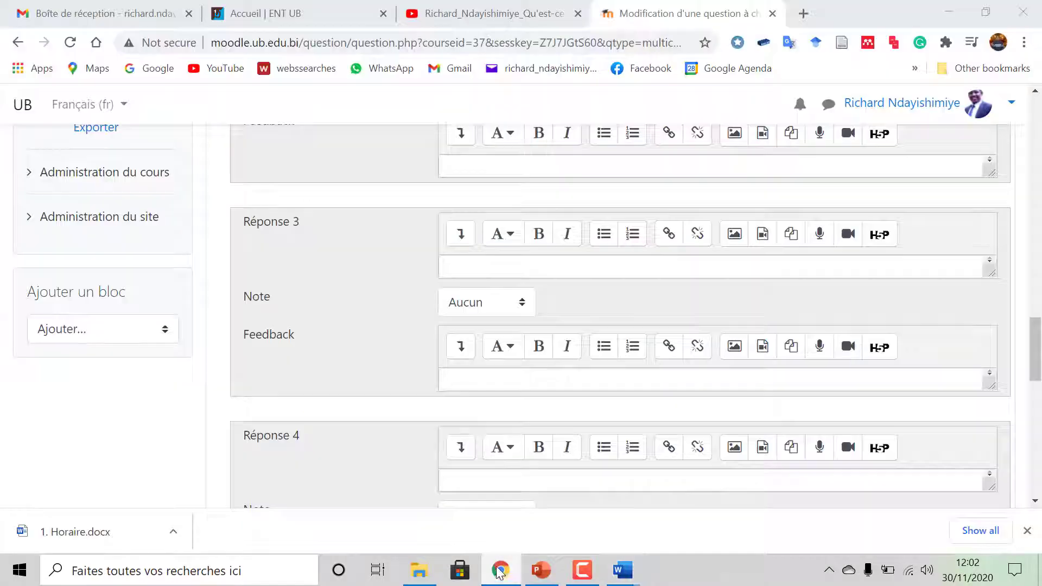
left_click(472, 268)
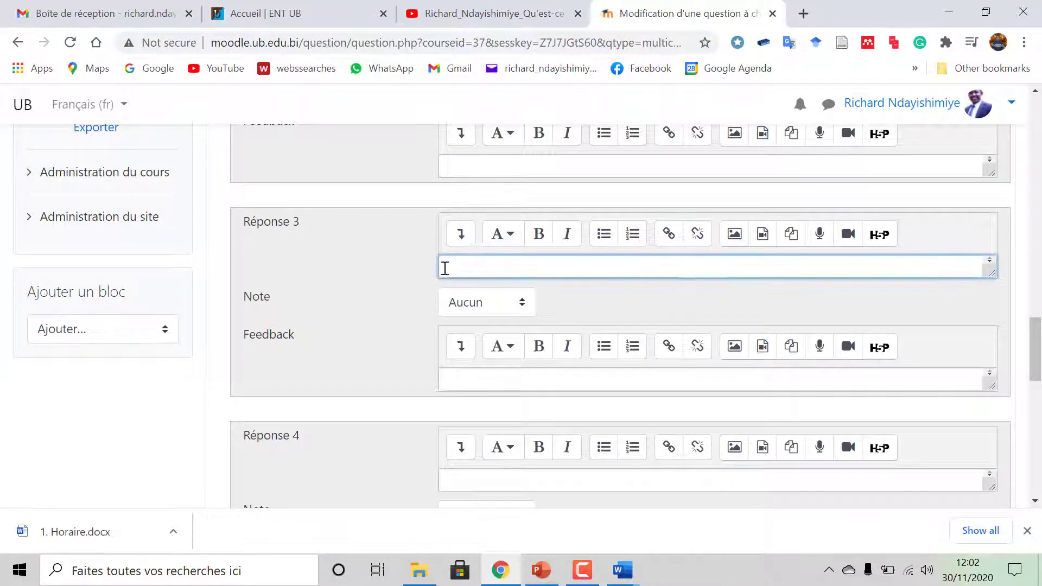
right_click(473, 262)
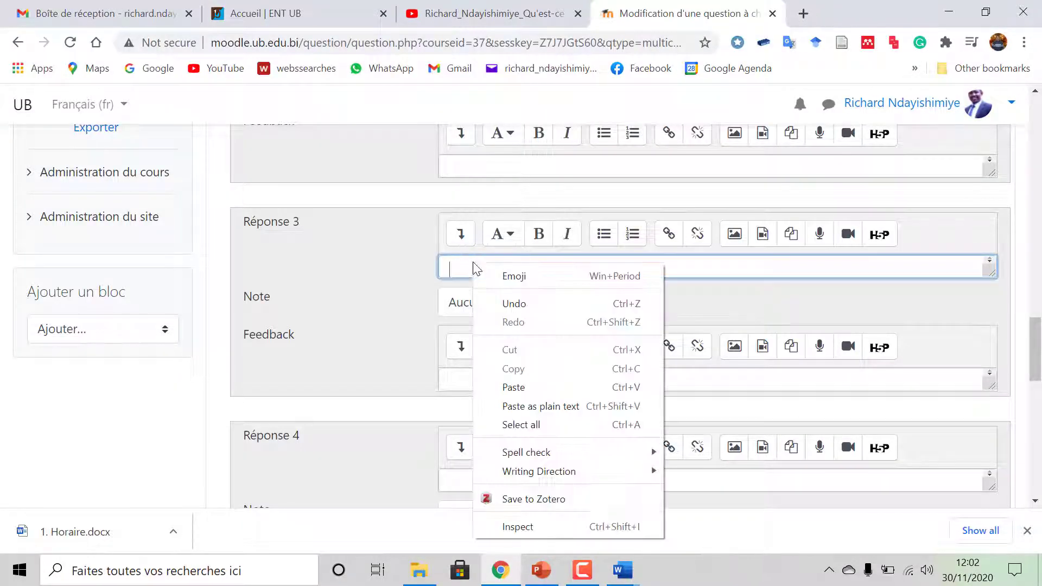
left_click(541, 387)
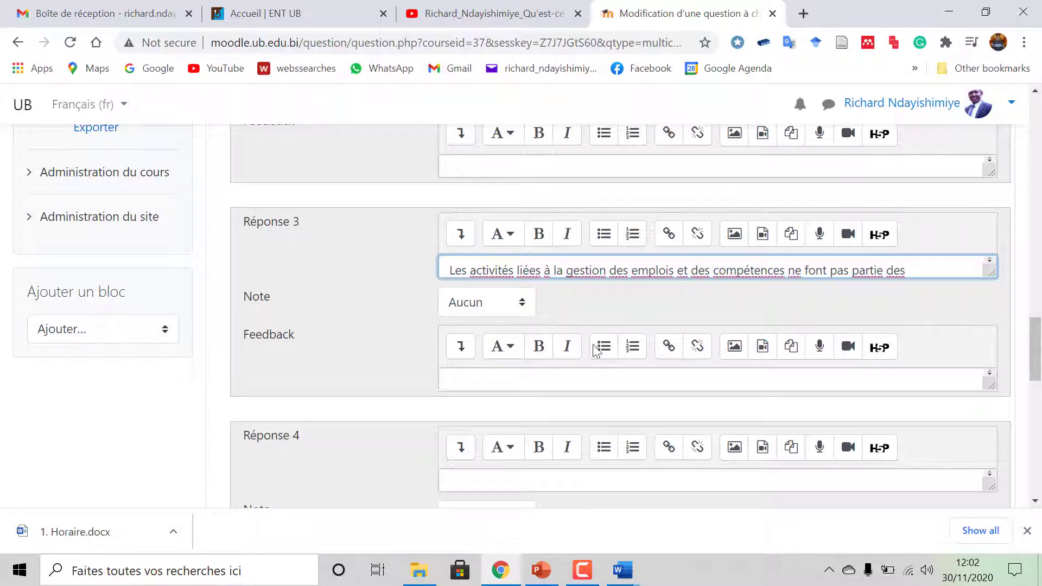
- Copy question 1's fourth answer, "L'administration du personnel est uniquement réservée…", from the QCM Word document without its (Faux) marking
scroll(642, 340, "down", 1)
scroll(604, 369, "down", 2)
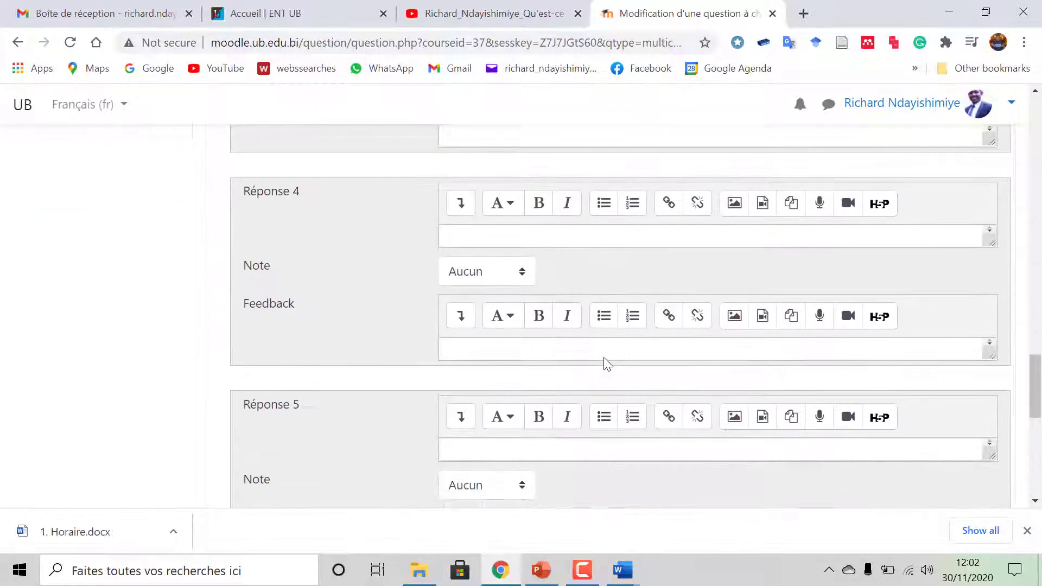
scroll(549, 307, "up", 1)
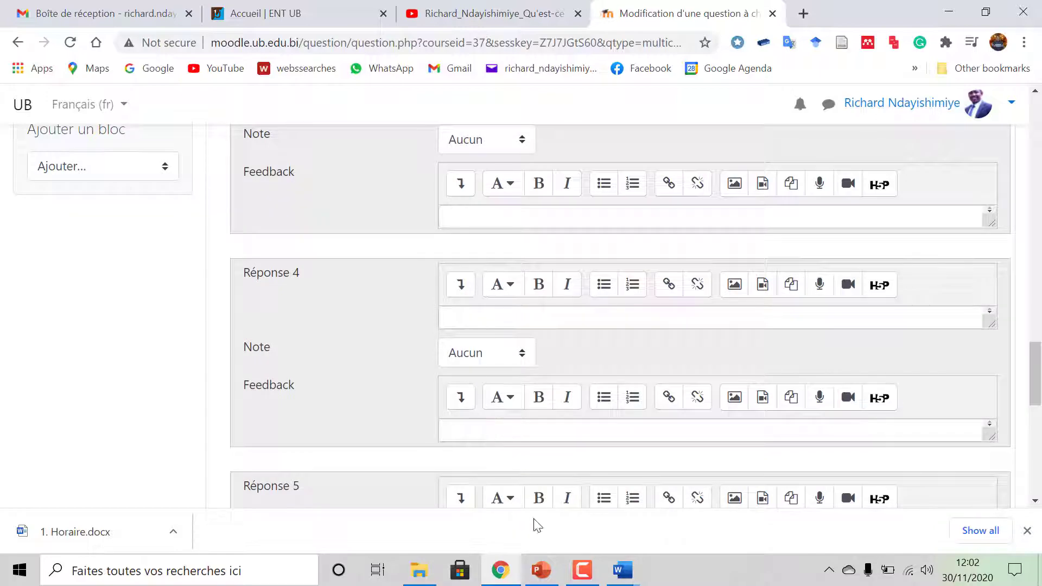
mouse_move(627, 573)
left_click(802, 491)
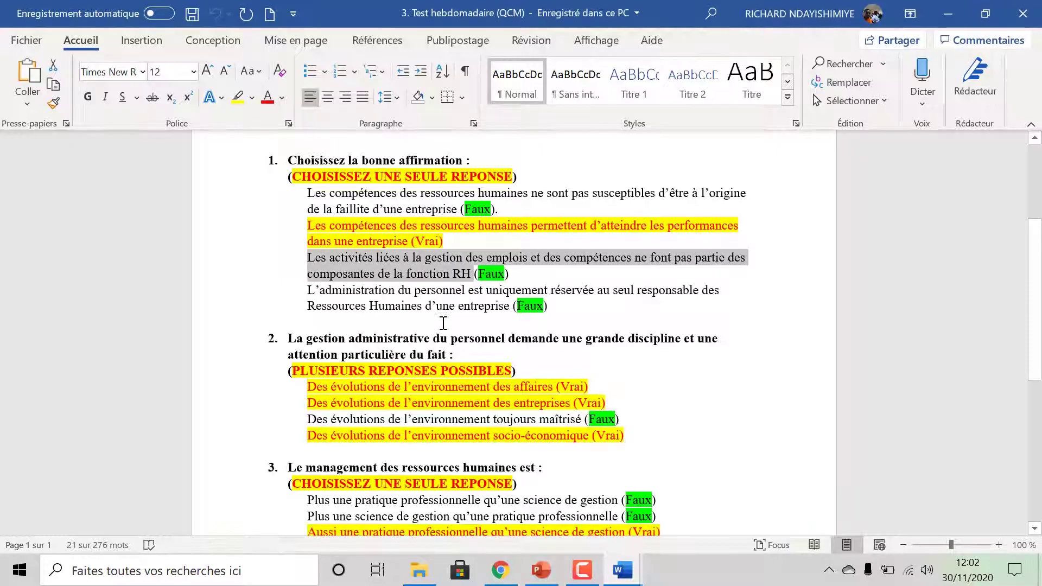
left_click_drag(310, 293, 495, 308)
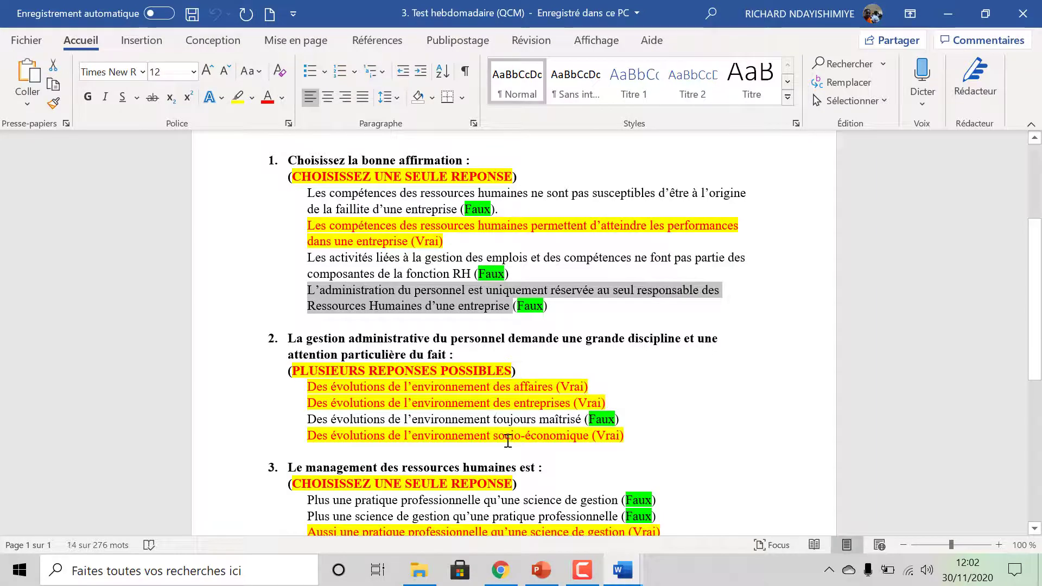
- Switch back to Chrome and paste the fourth answer into Réponse 4
left_click(501, 570)
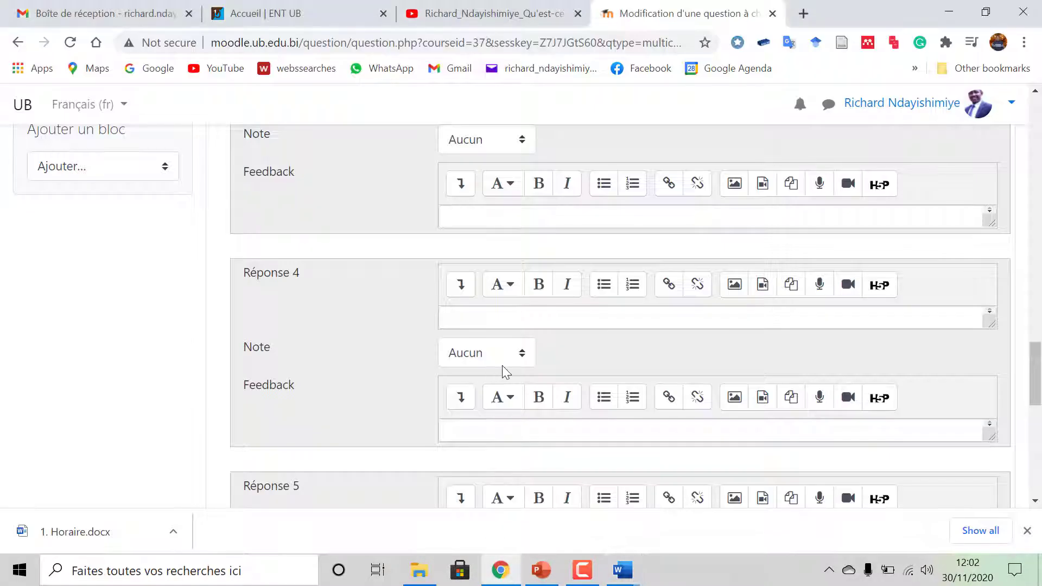
left_click(478, 346)
right_click(478, 348)
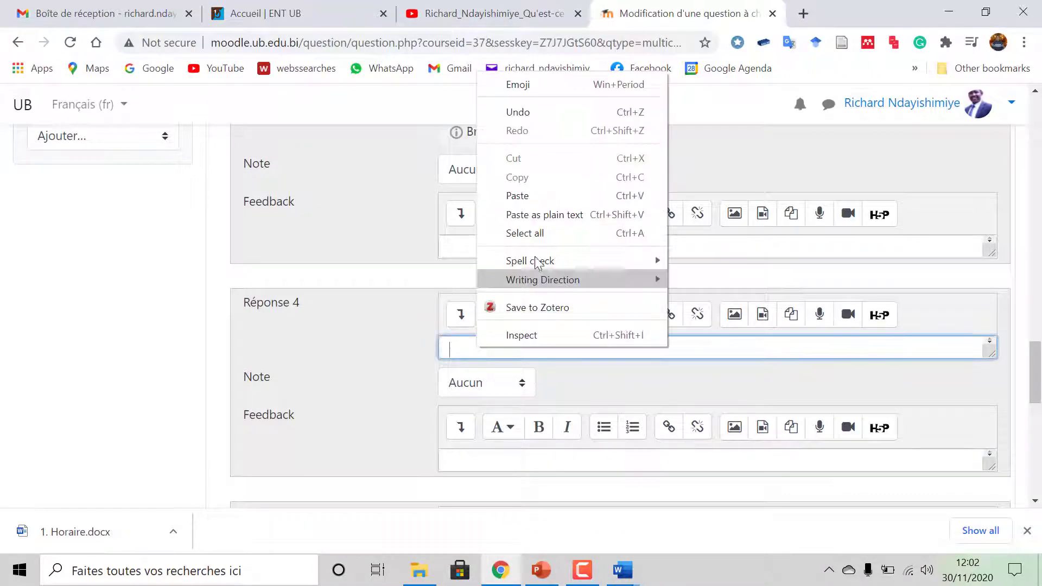
left_click(524, 194)
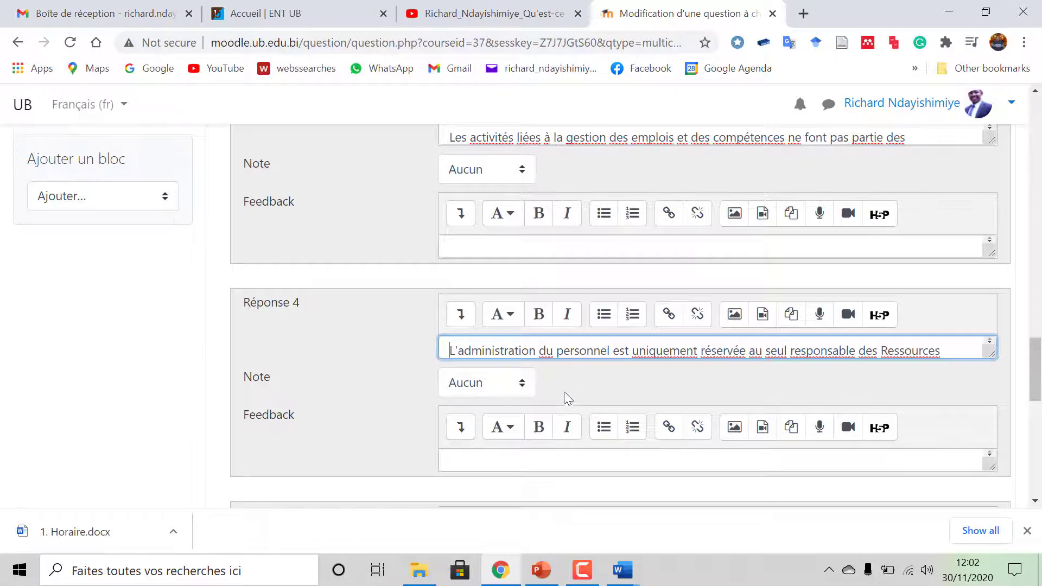
- Review the pasted answers and their Note settings, from Réponse 3 back up to Réponse 1
scroll(568, 399, "up", 5)
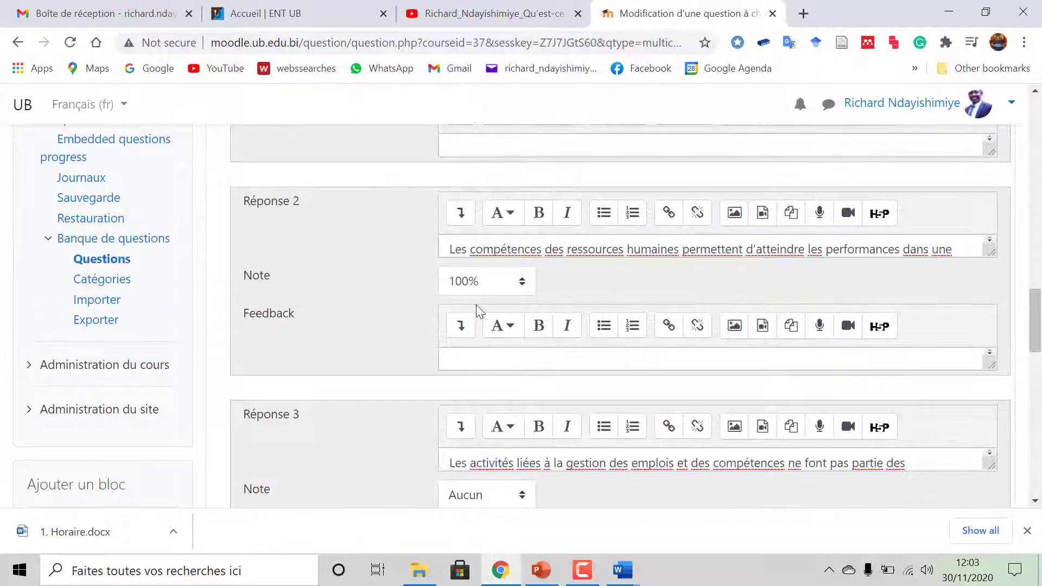
scroll(476, 310, "up", 1)
scroll(531, 352, "up", 1)
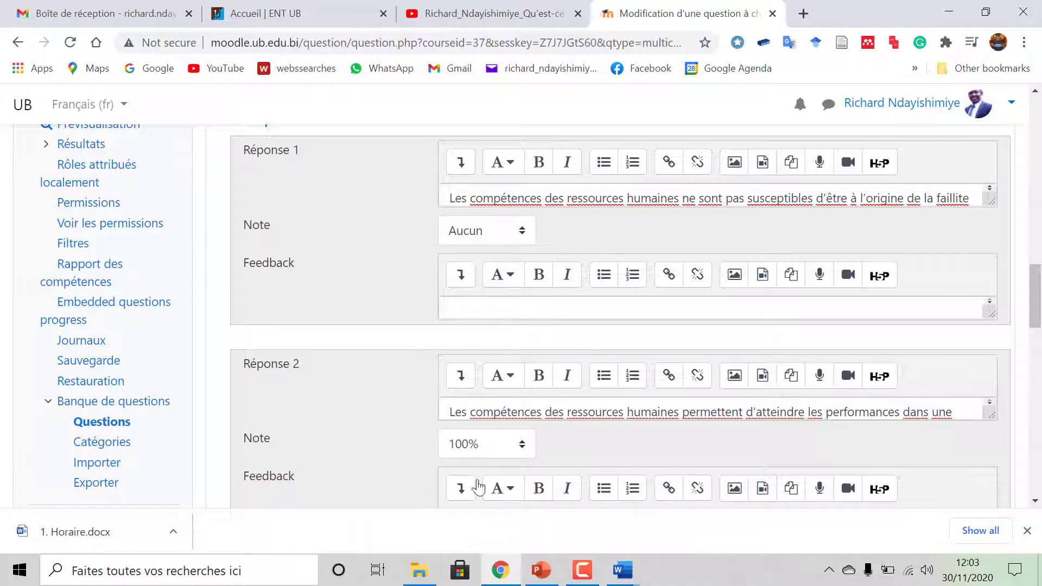
scroll(521, 453, "down", 1)
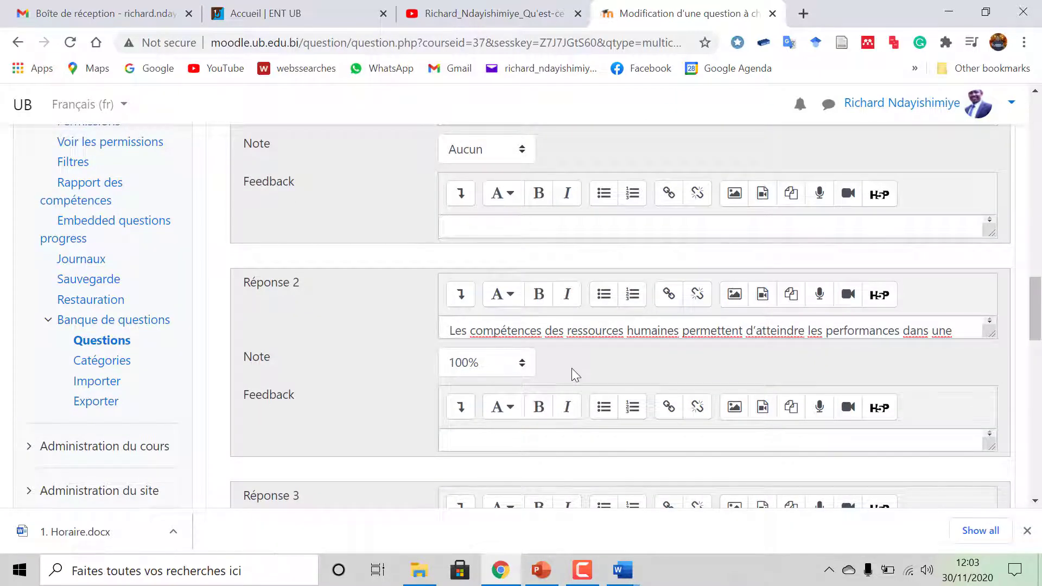
scroll(572, 369, "up", 1)
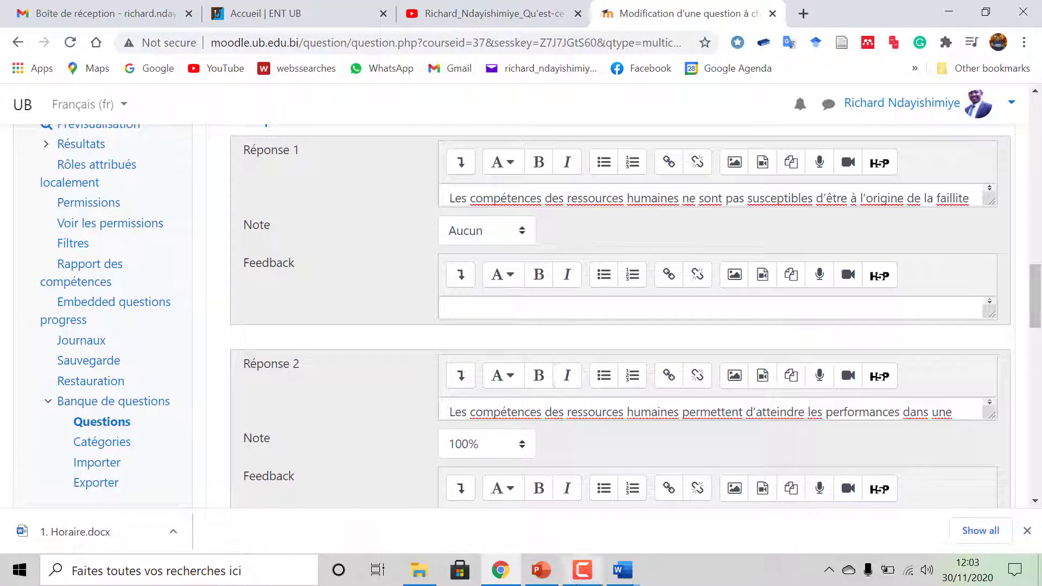
- Switch to the QCM Word document and examine question 2's answer options and their Vrai/Faux markings
mouse_move(623, 570)
left_click(792, 478)
scroll(581, 413, "down", 1)
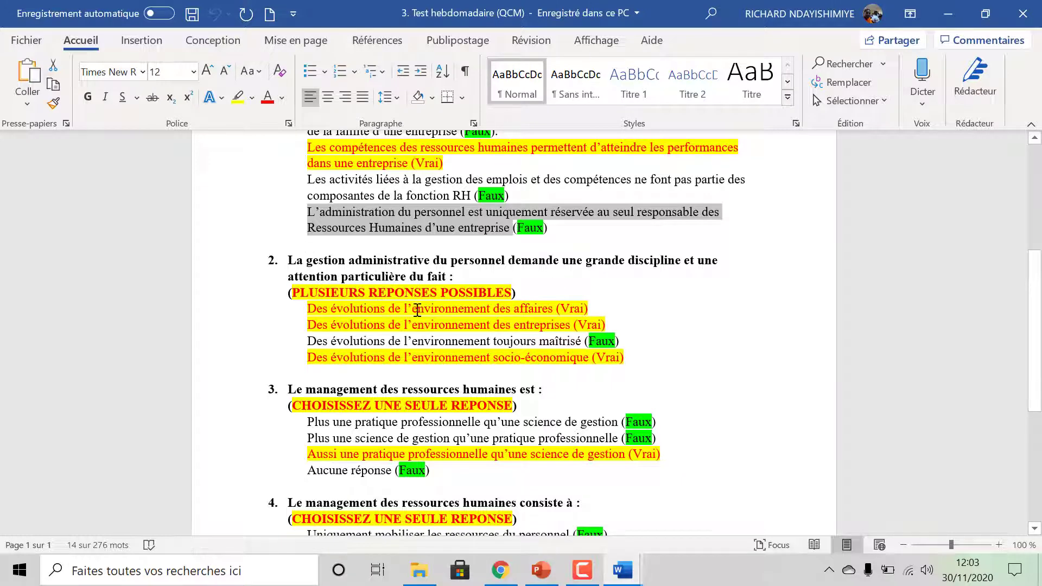
left_click(622, 316)
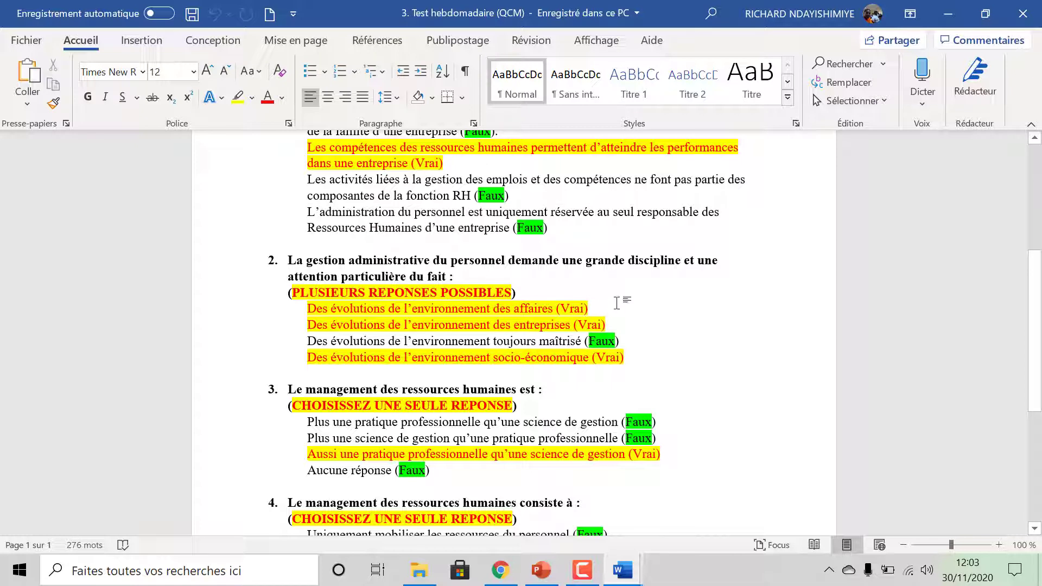
- Append ", 33,3%" to question 2's first answer, "Des évolutions de l'environnement des affaires (Vrai)"
type(", 33")
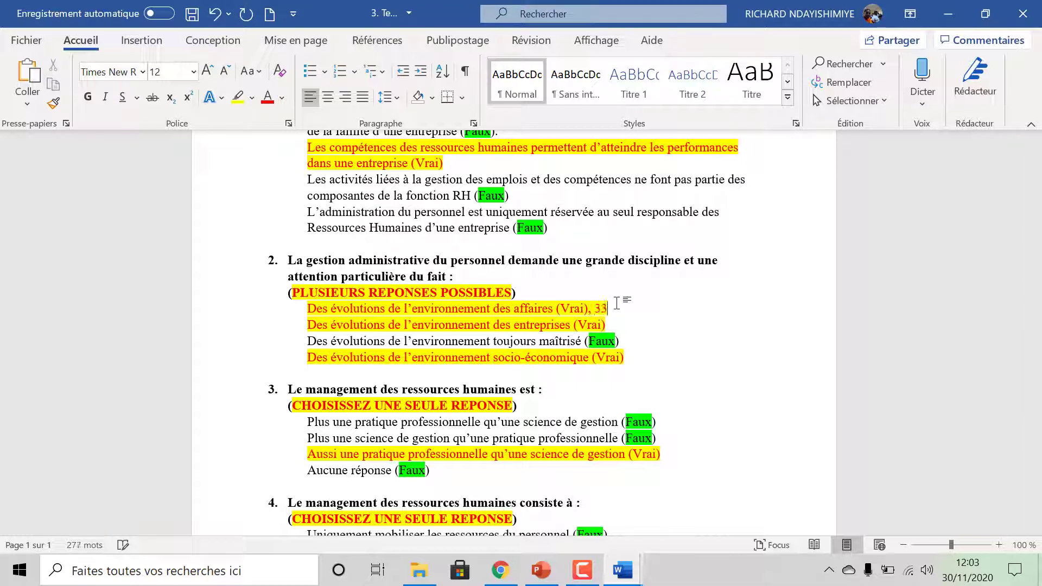
type(",3%")
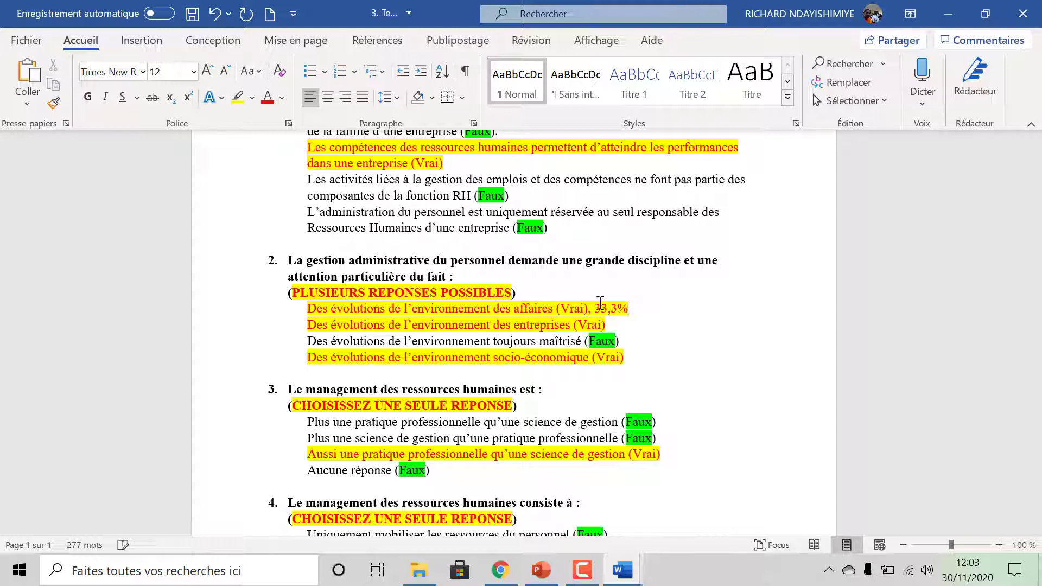
- Switch to Chrome and examine the percentages offered for Réponse 2's Note, including 33,33333%, leaving the choice as it is
left_click(500, 570)
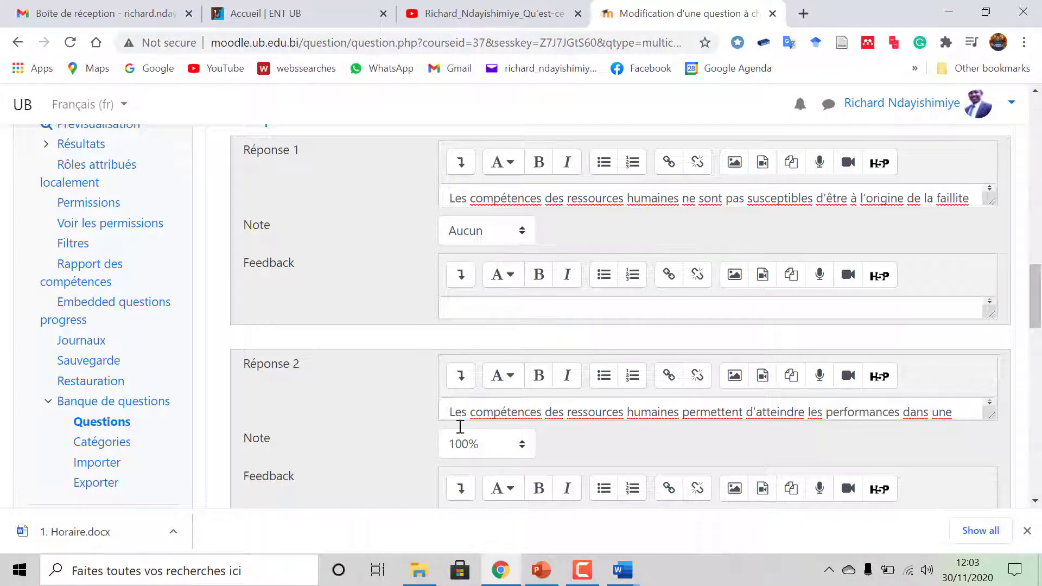
scroll(488, 441, "down", 1)
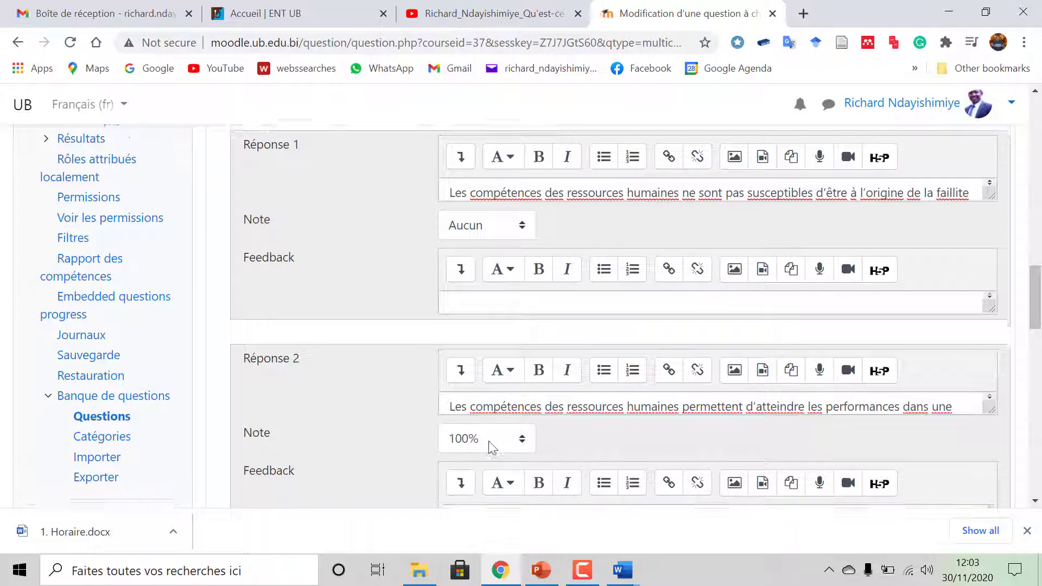
scroll(489, 440, "down", 1)
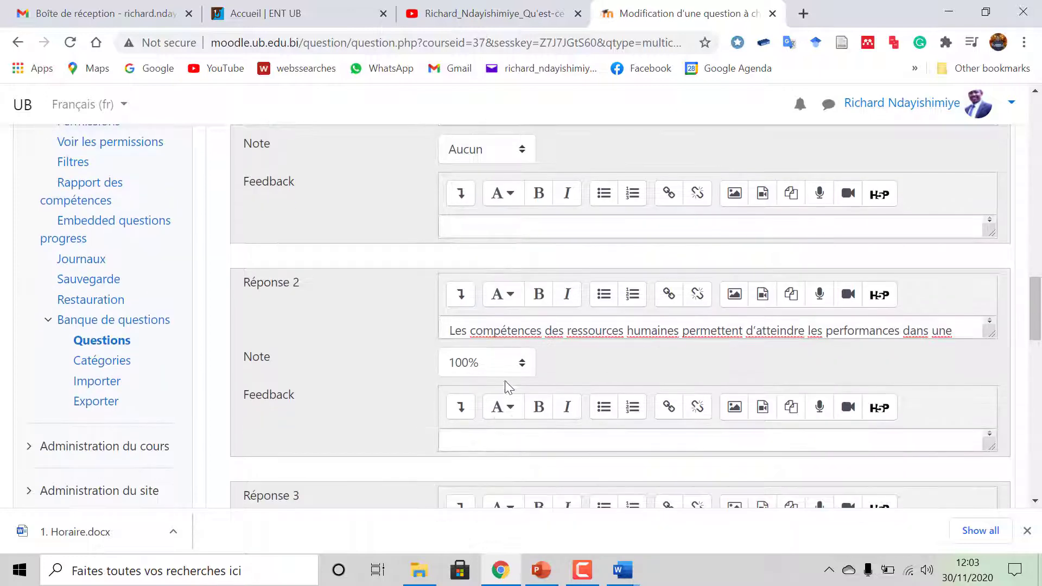
left_click(530, 362)
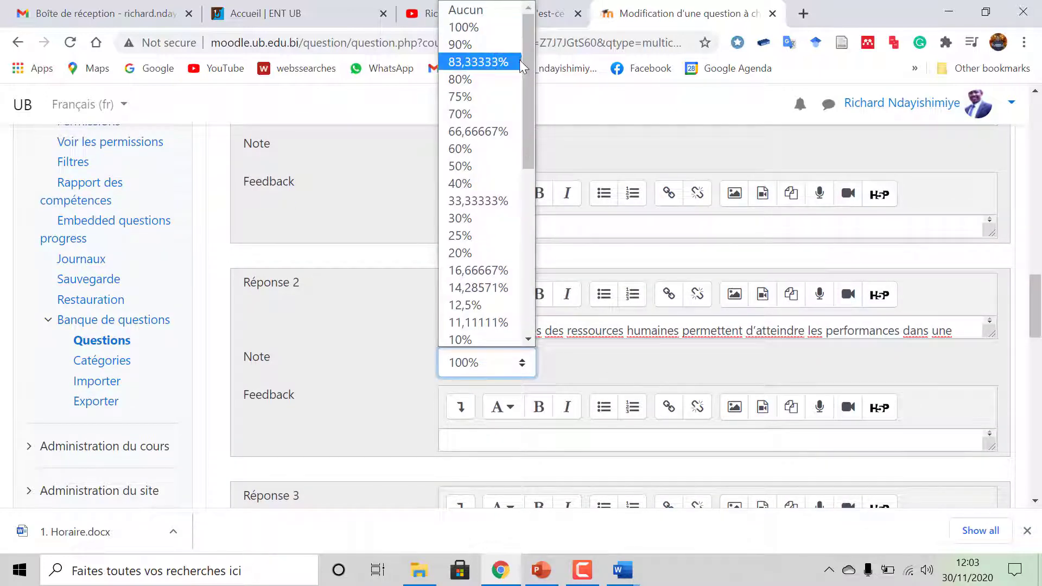
scroll(524, 60, "down", 1)
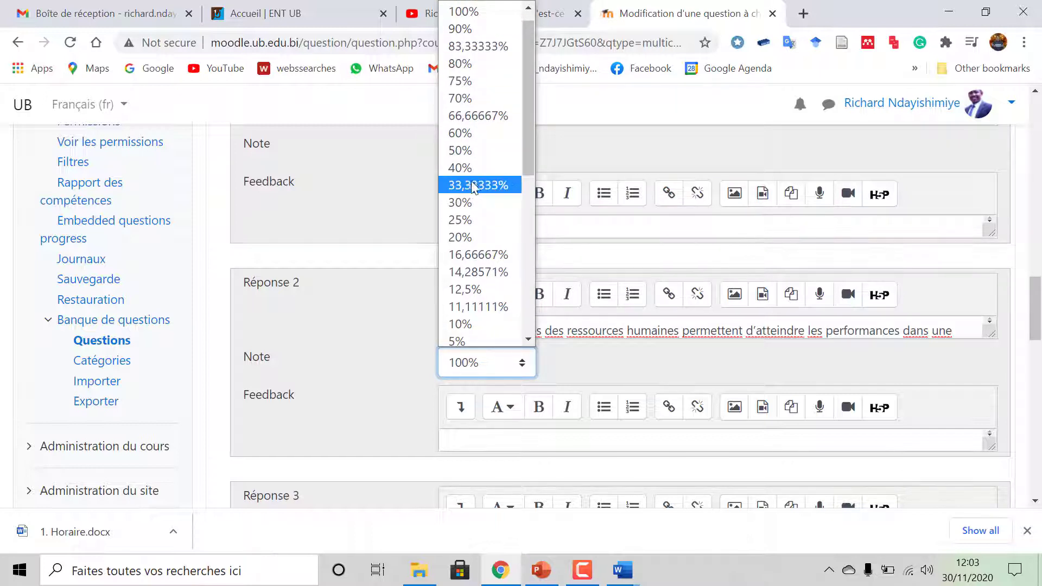
scroll(532, 124, "up", 1)
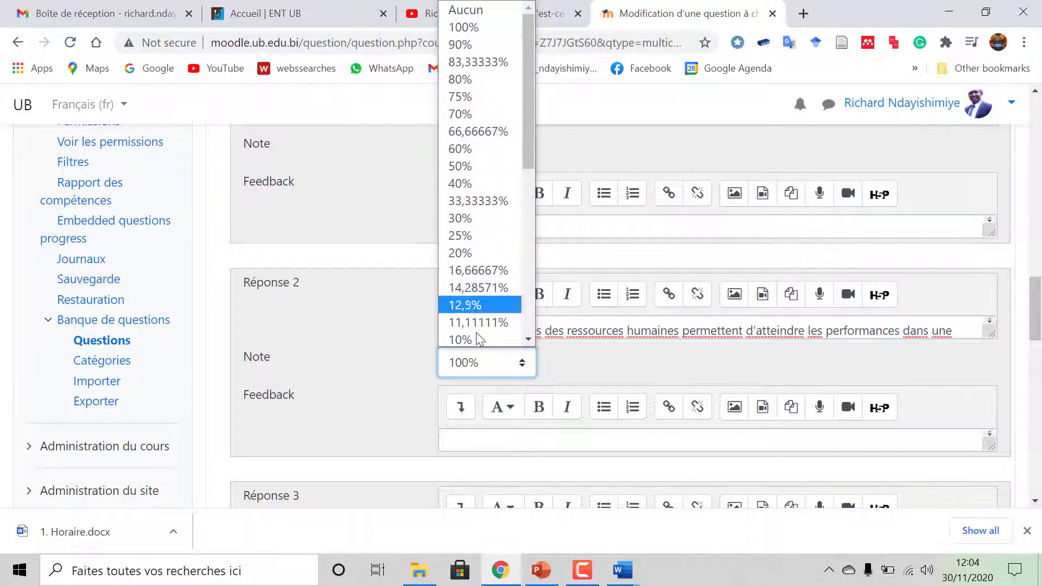
left_click(603, 144)
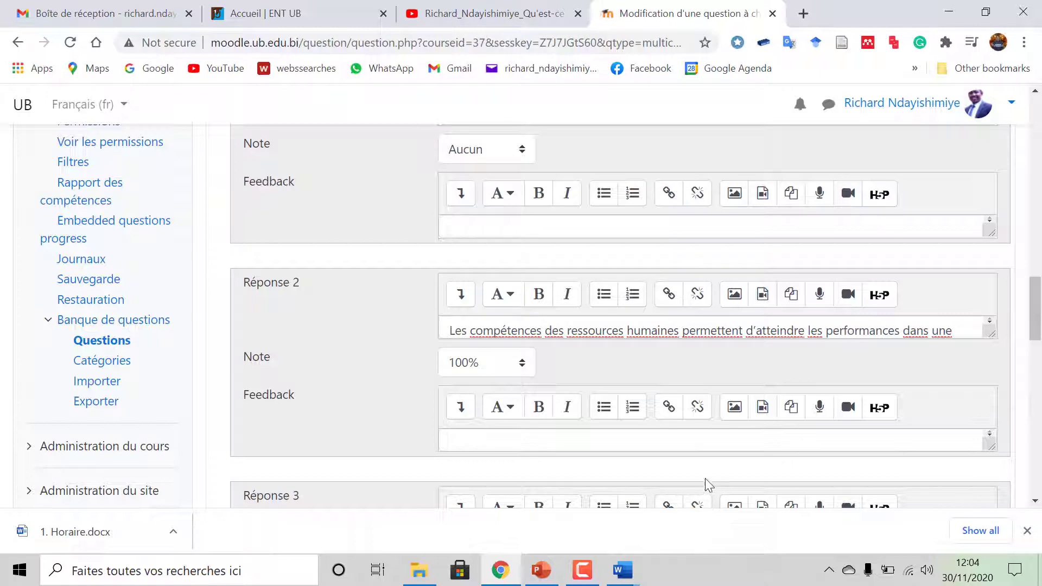
- Review the remaining answer blocks and their Note settings down to Réponse 5, and back up to Réponse 1
scroll(705, 478, "down", 1)
scroll(707, 474, "down", 9)
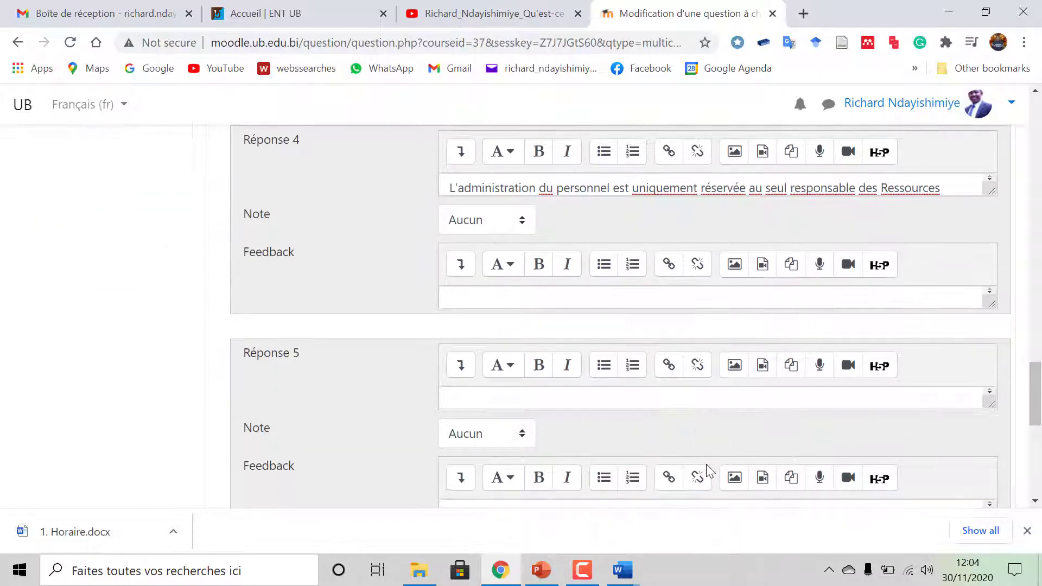
scroll(678, 456, "down", 1)
scroll(548, 364, "up", 2)
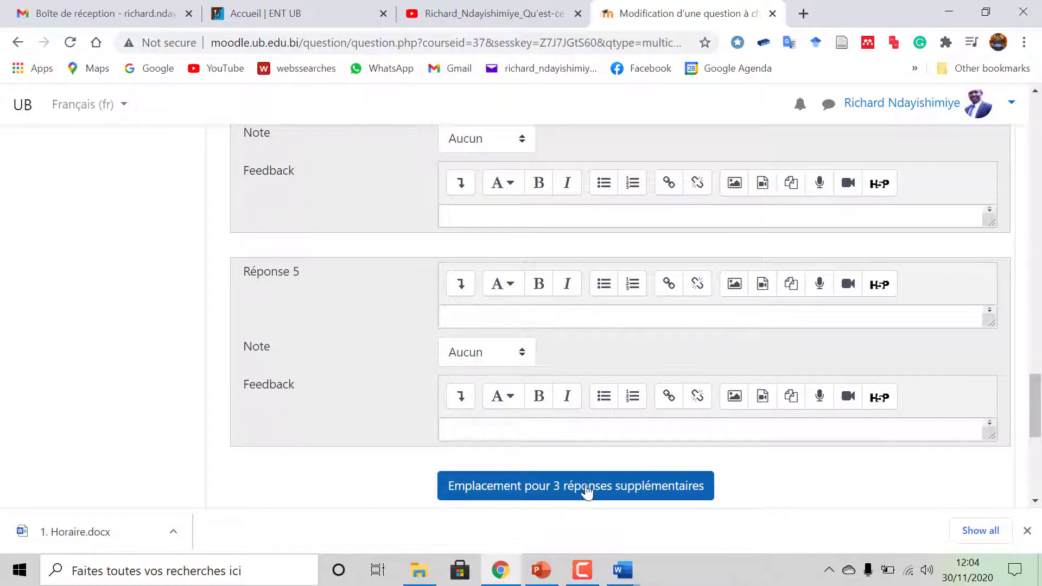
scroll(597, 483, "down", 2)
scroll(607, 451, "up", 5)
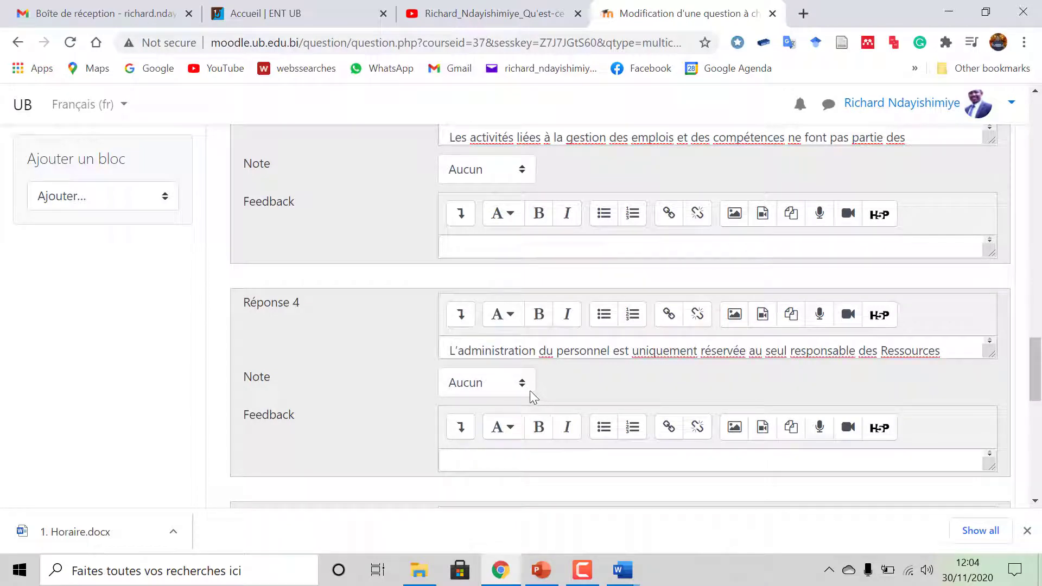
scroll(514, 343, "up", 1)
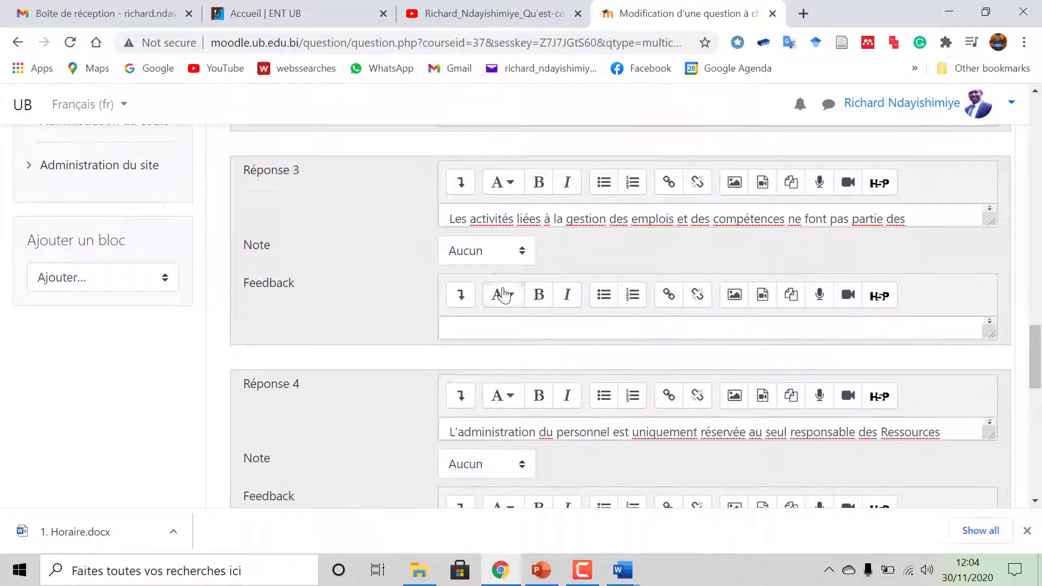
scroll(515, 336, "up", 8)
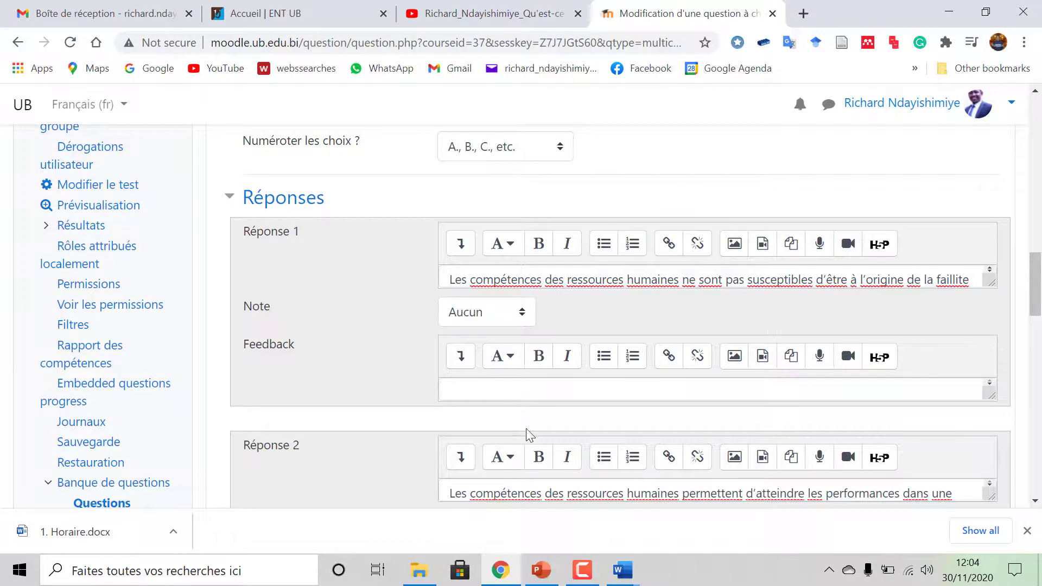
- Save question 1 with its four answers and return to the test's editing page
scroll(526, 429, "down", 11)
scroll(547, 428, "down", 3)
scroll(595, 484, "down", 5)
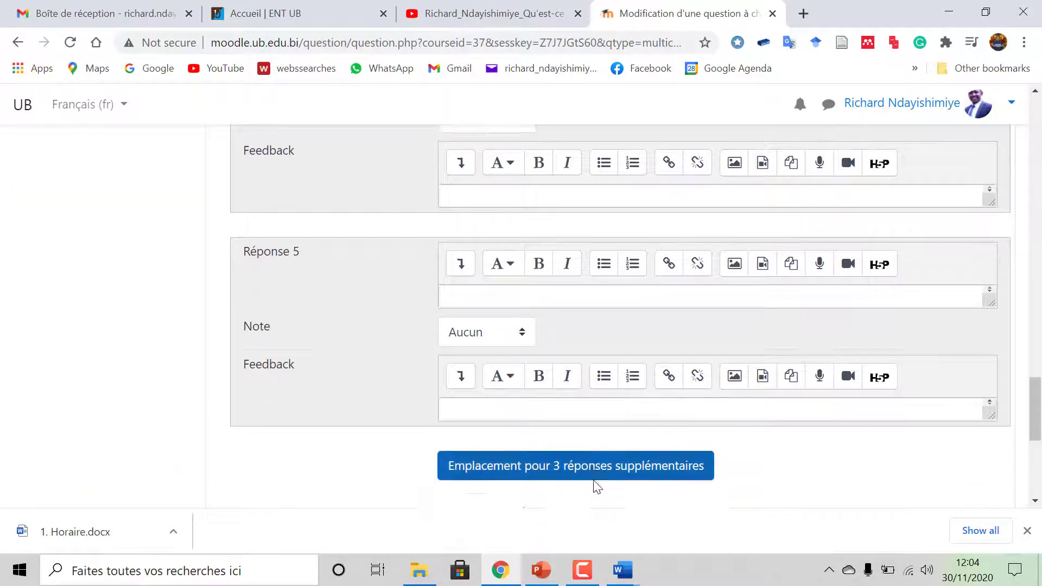
scroll(596, 389, "down", 2)
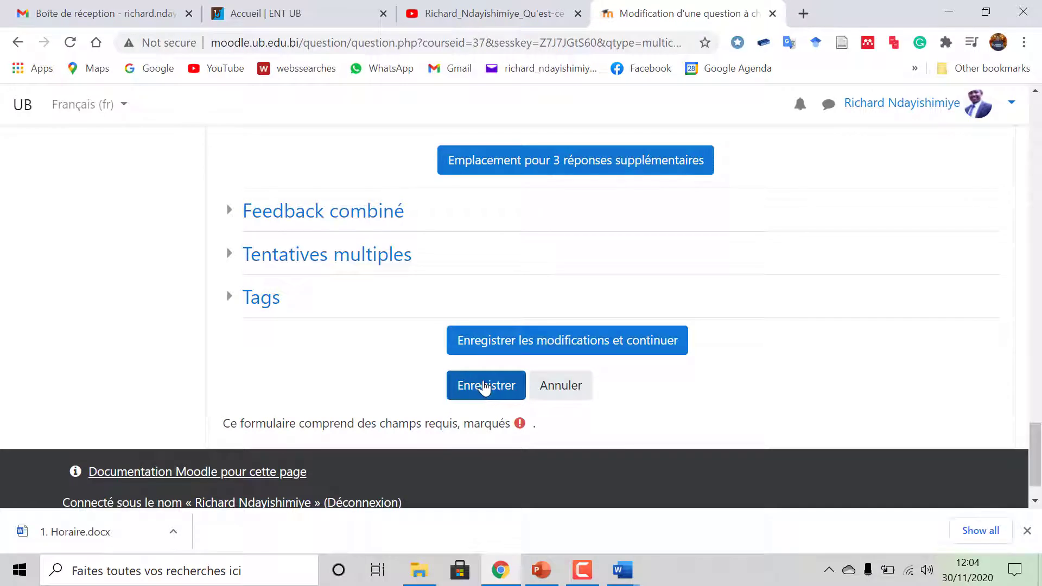
left_click(485, 387)
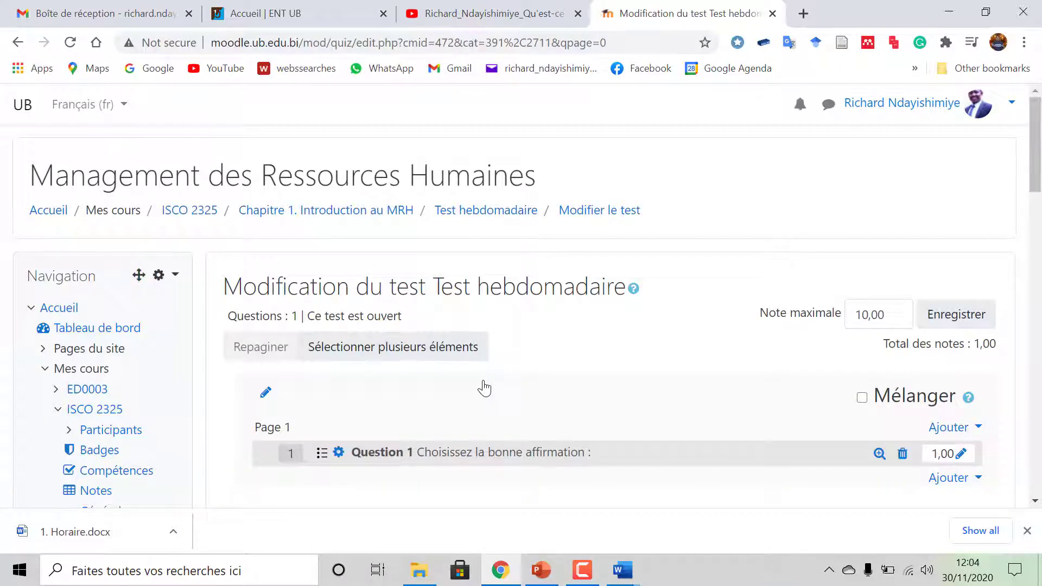
- Switch to the QCM Word document and examine question 2's wording and whether several answers are allowed
mouse_move(623, 567)
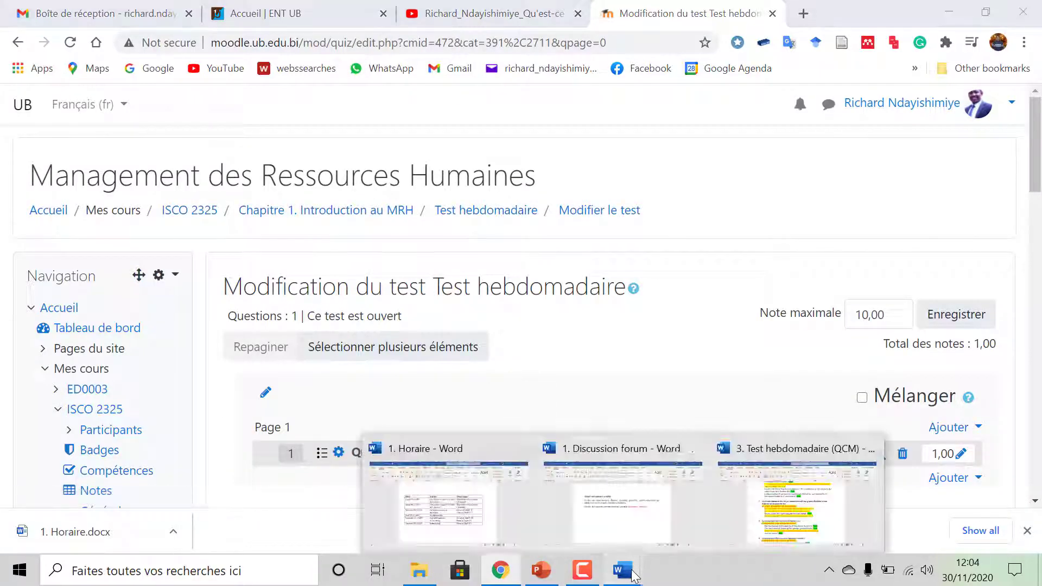
left_click(813, 513)
scroll(623, 396, "down", 5)
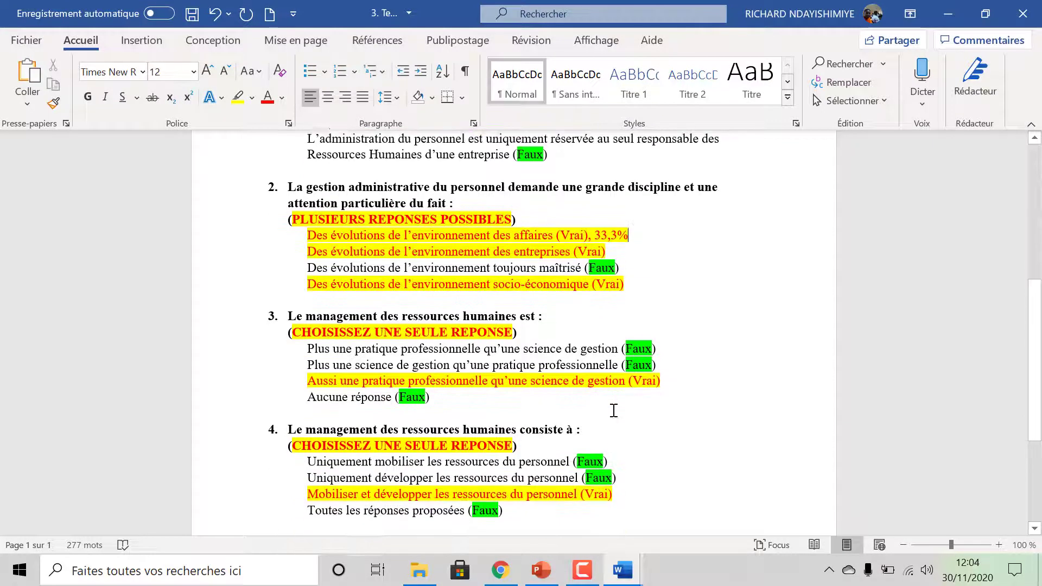
scroll(614, 411, "up", 5)
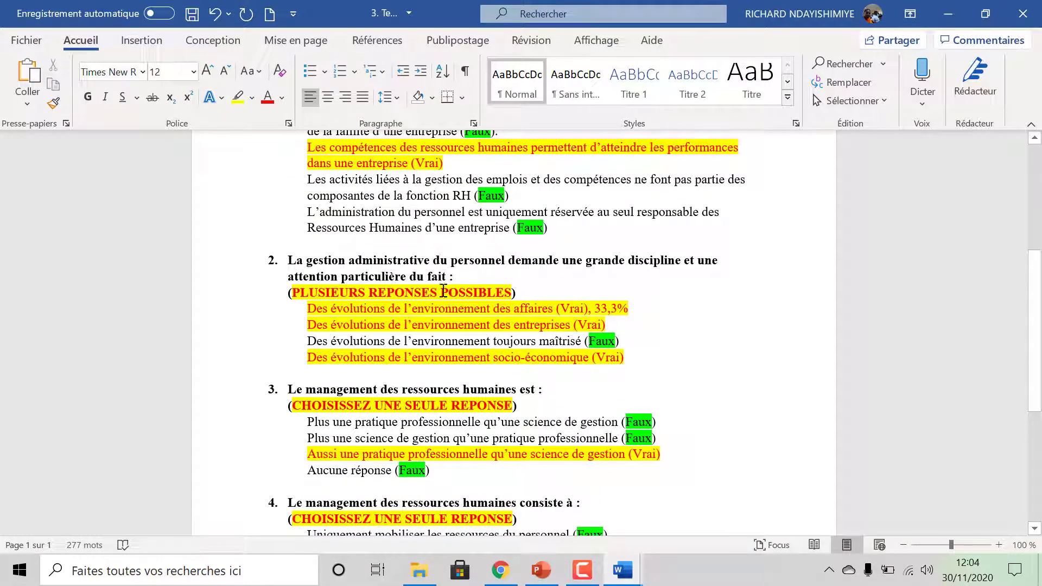
- Switch back to Chrome and add a new Choix multiple question below Question 1 in the Test hebdomadaire
left_click(503, 577)
scroll(589, 384, "down", 3)
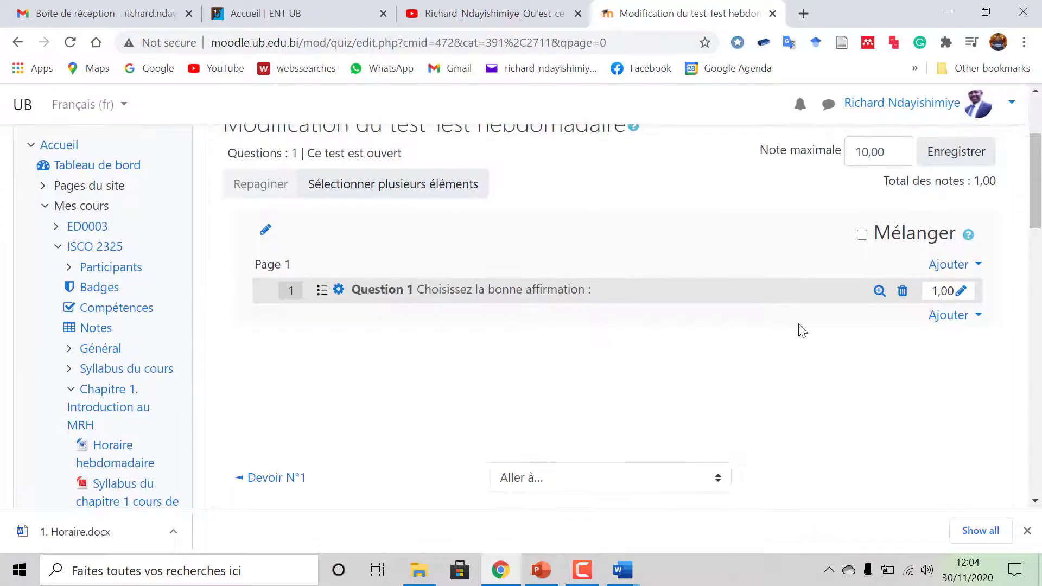
left_click(979, 320)
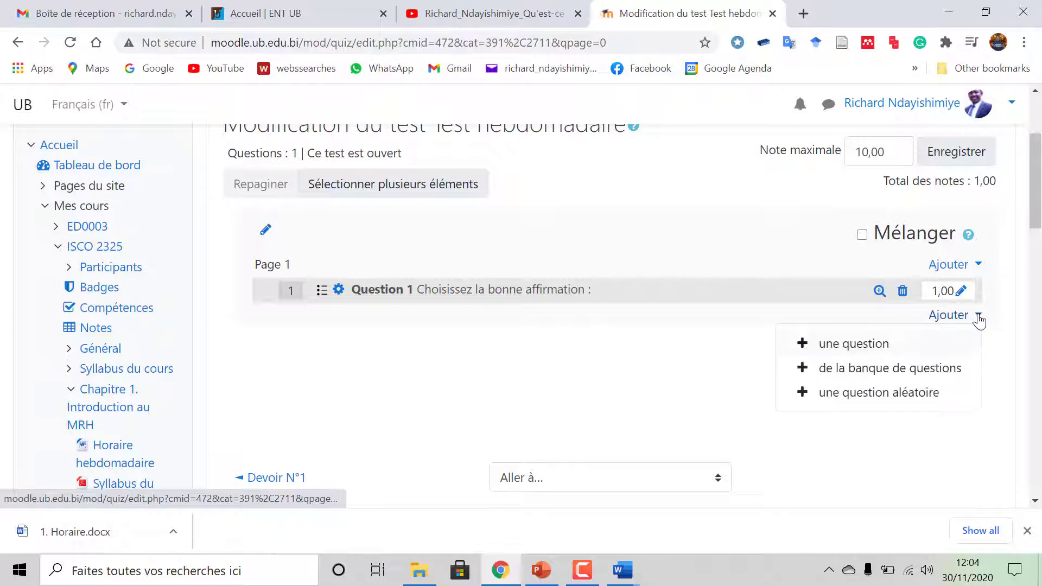
left_click(862, 347)
scroll(398, 329, "down", 1)
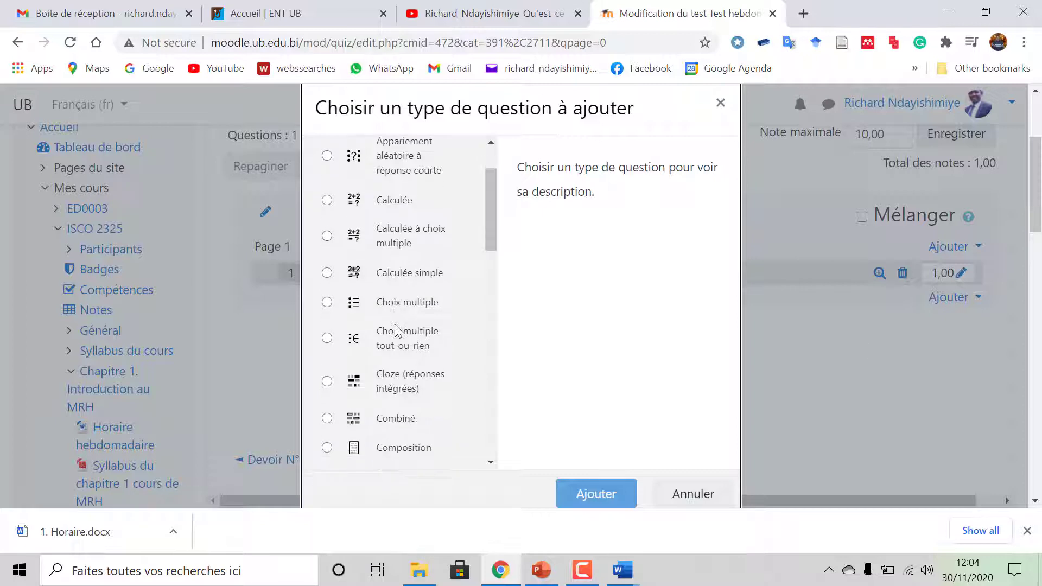
scroll(404, 304, "down", 2)
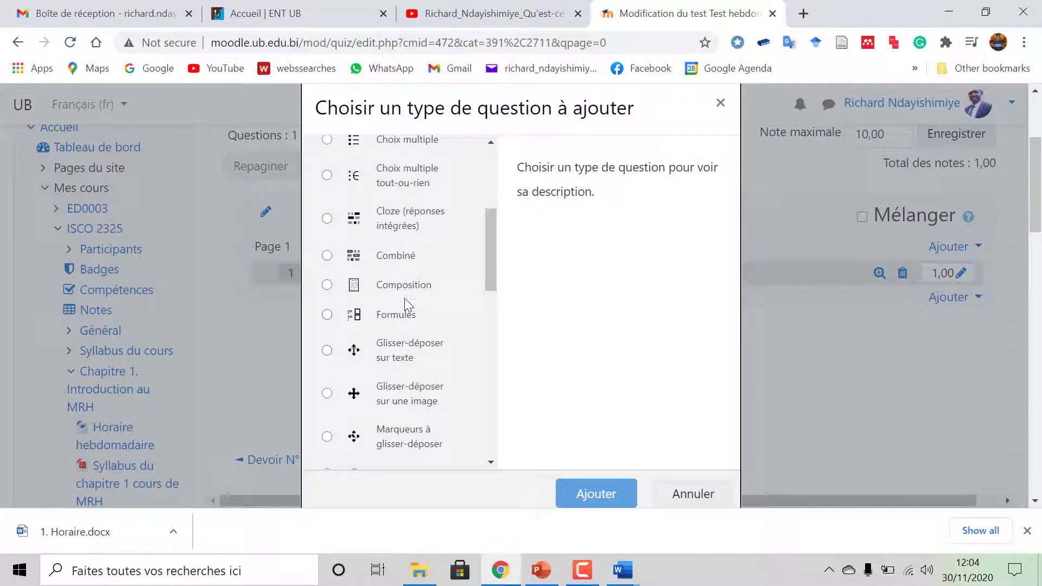
scroll(405, 325, "down", 2)
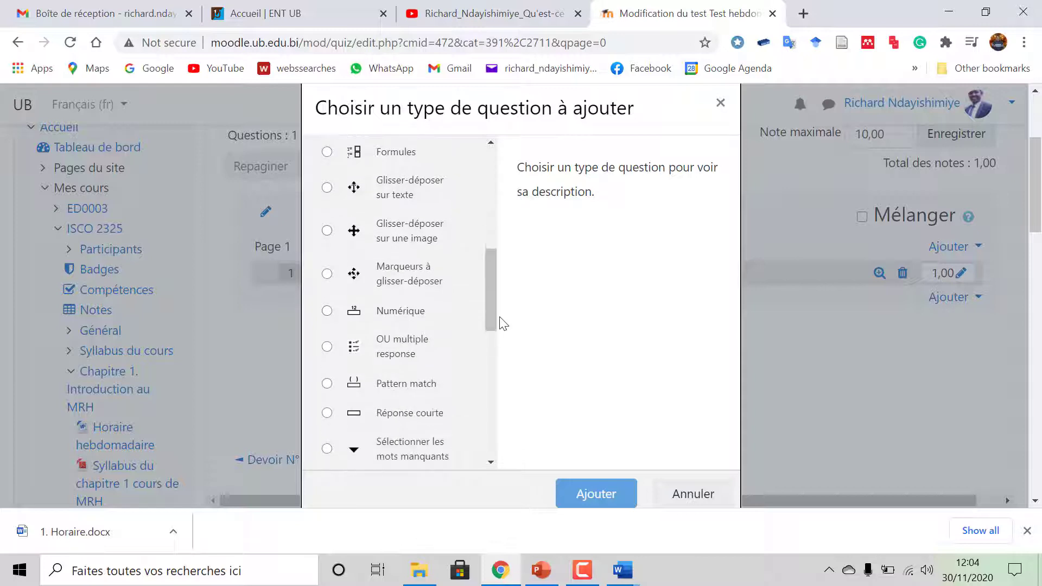
left_click_drag(493, 299, 495, 226)
left_click(406, 278)
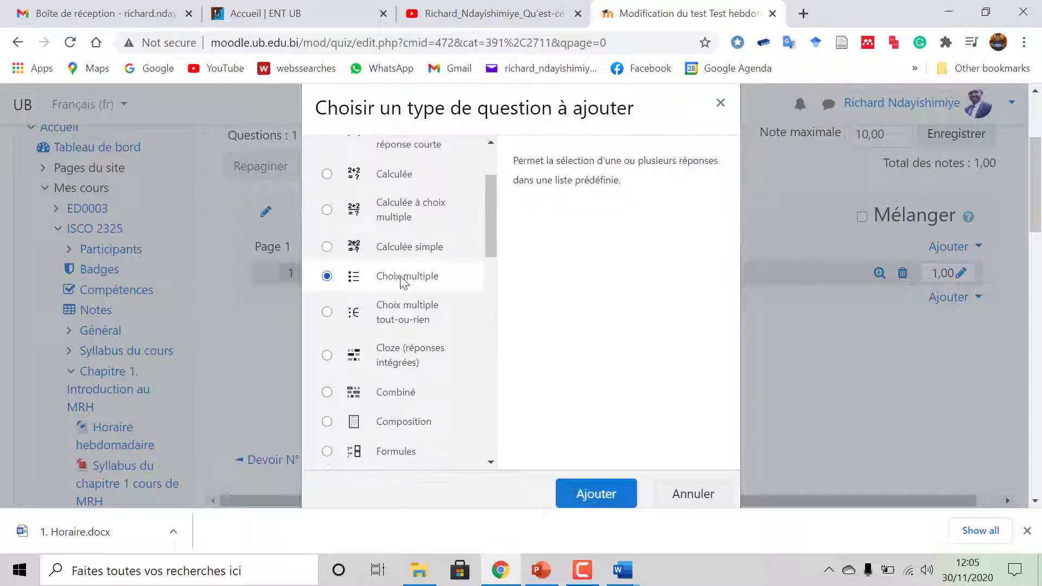
left_click(596, 494)
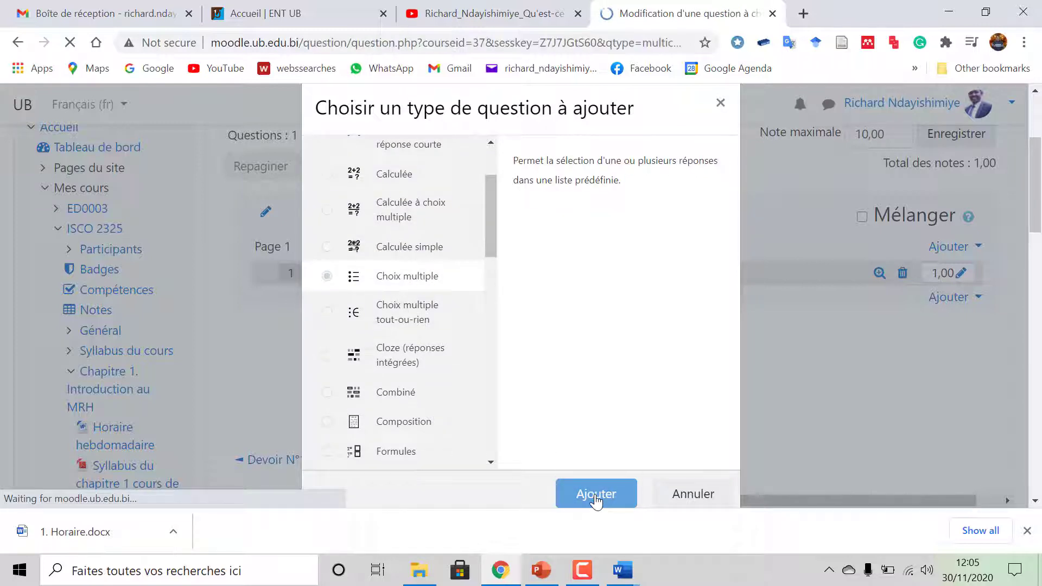
- Name the new multiple-choice question "Question 2"
scroll(557, 412, "down", 3)
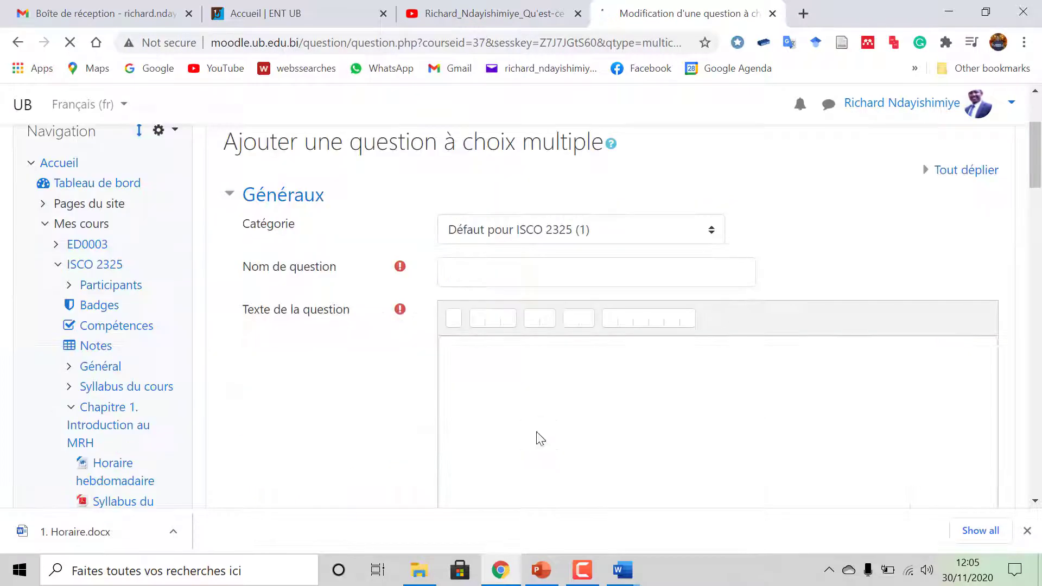
left_click(513, 270)
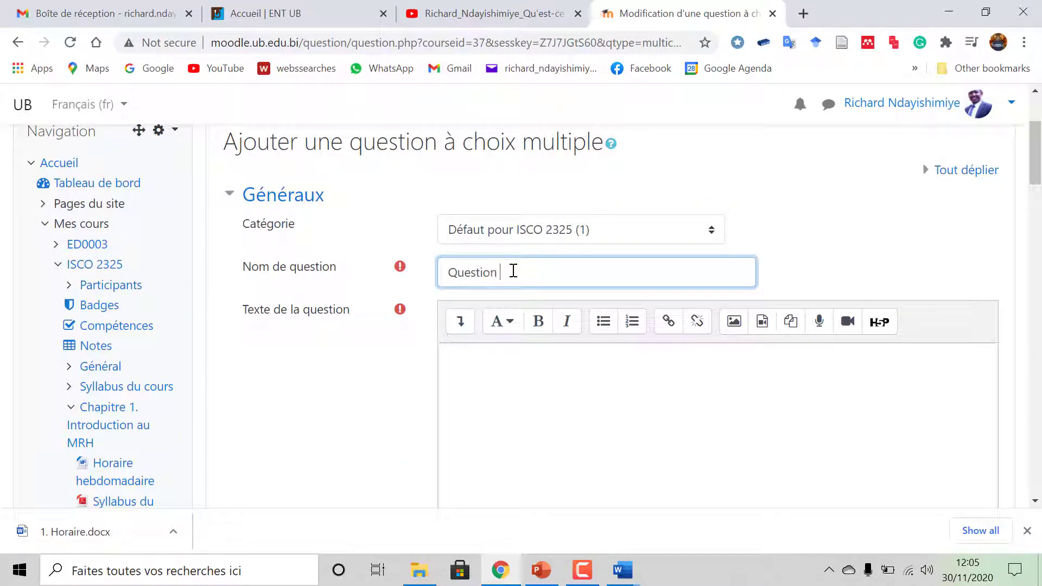
key("BackSpace")
type("2")
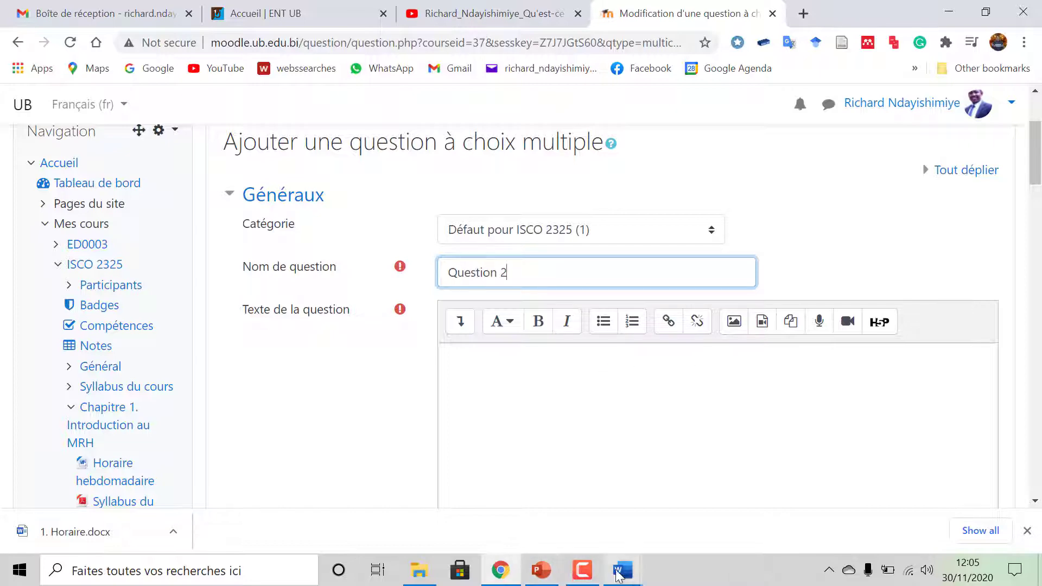
- Switch to the QCM Word document and copy question 2's text, "La gestion administrative du personnel… du fait", without the colon
mouse_move(623, 570)
left_click(722, 540)
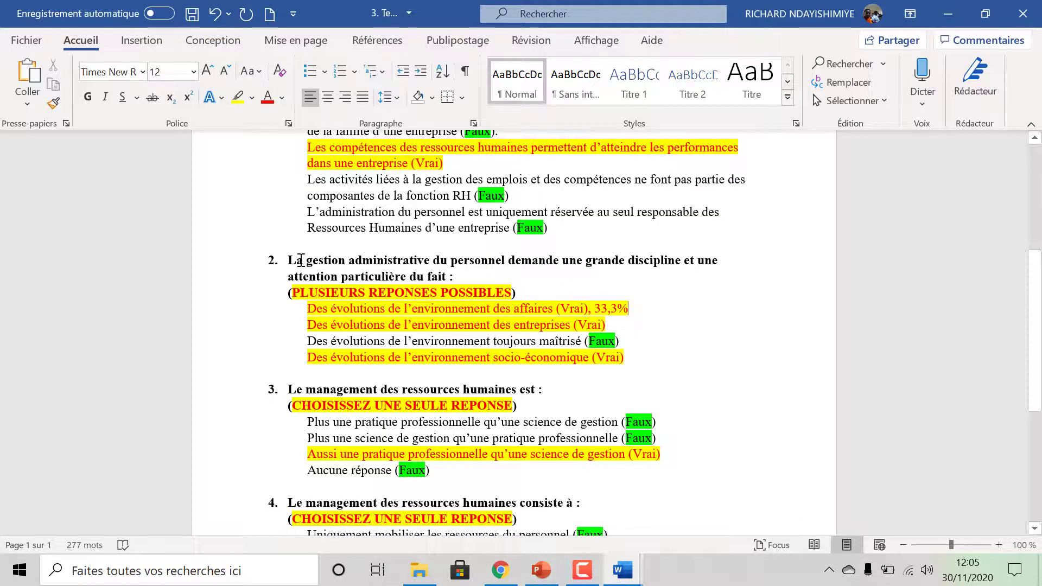
left_click_drag(289, 261, 439, 270)
key("ctrl+c")
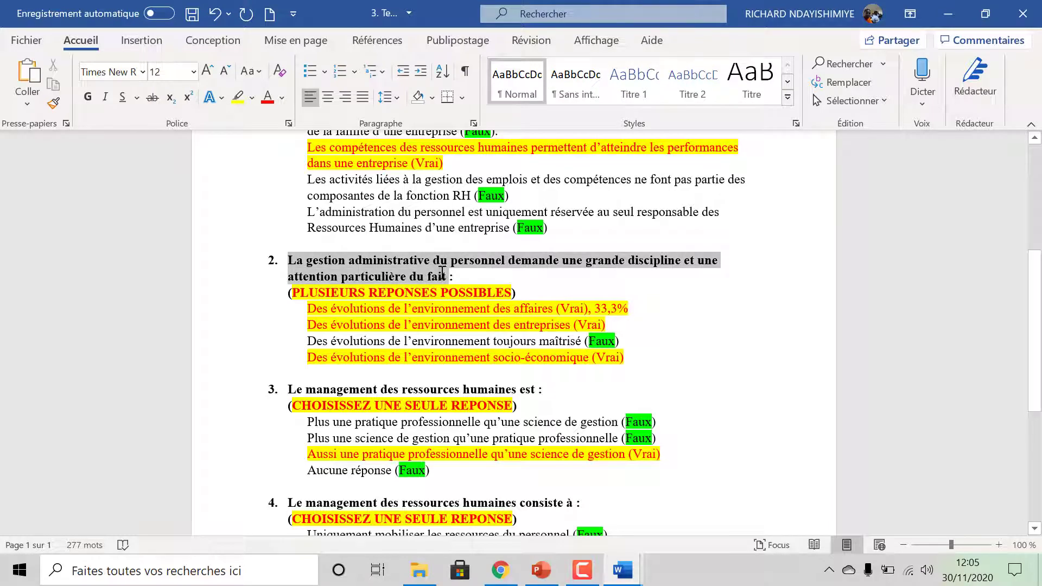
- Switch back to Chrome and paste the copied wording into Question 2's Texte de la question
left_click(500, 571)
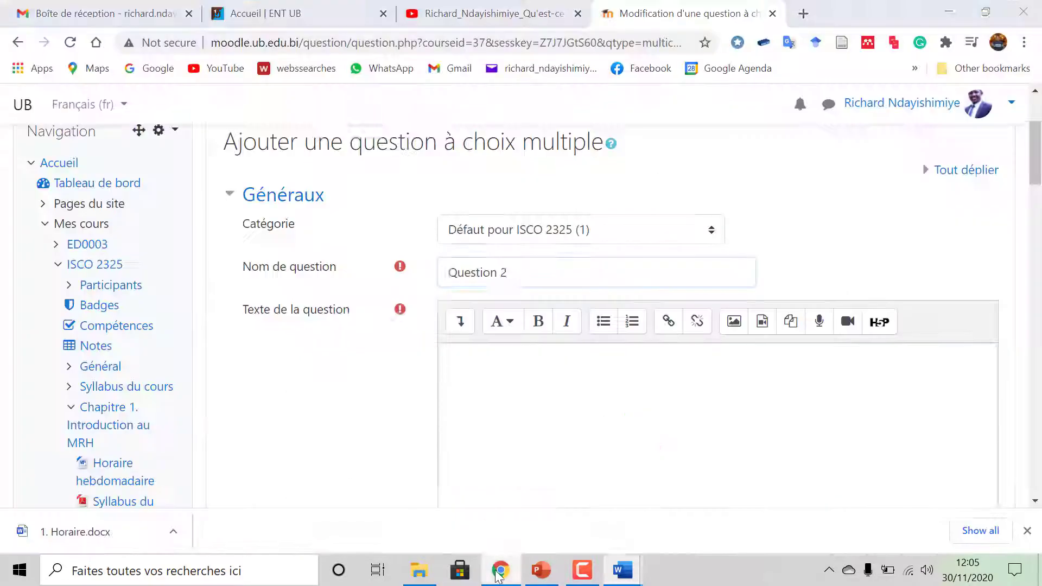
left_click(472, 355)
right_click(458, 353)
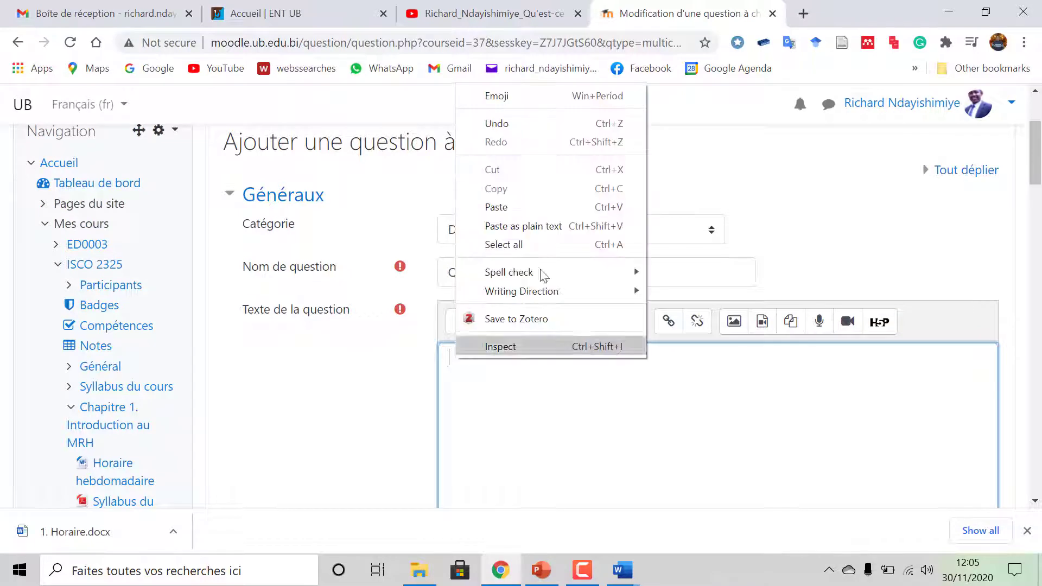
left_click(526, 207)
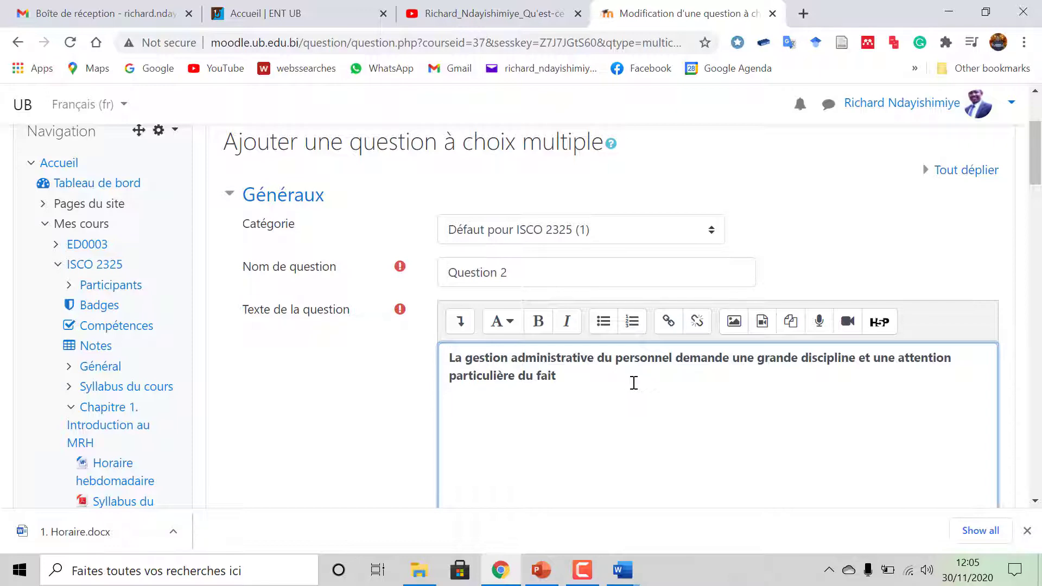
- Switch to the QCM Word document and check question 2's answer mode and the percentage noted beside its first answer
scroll(602, 408, "down", 5)
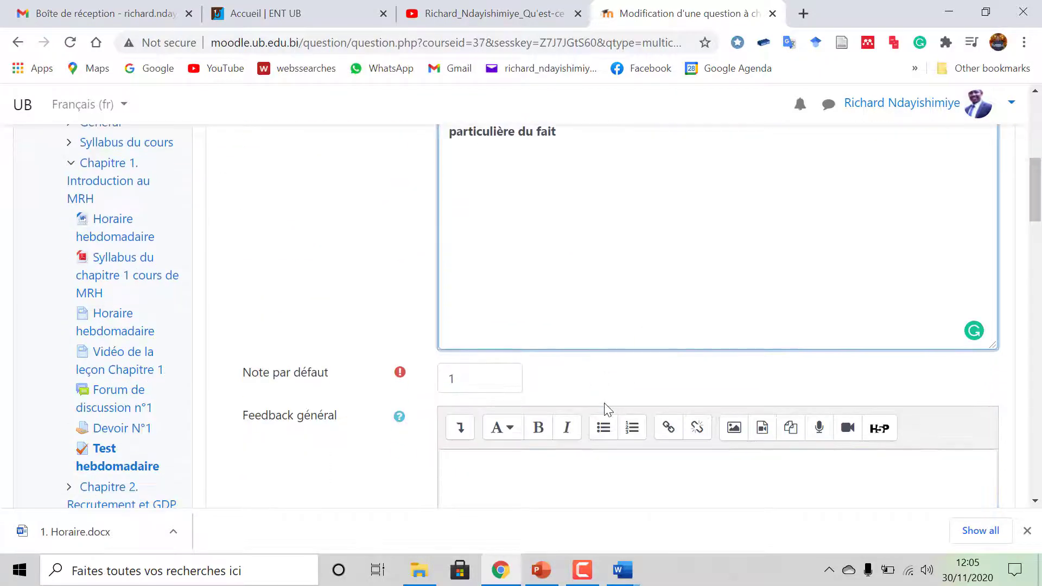
scroll(604, 407, "down", 5)
scroll(571, 365, "down", 5)
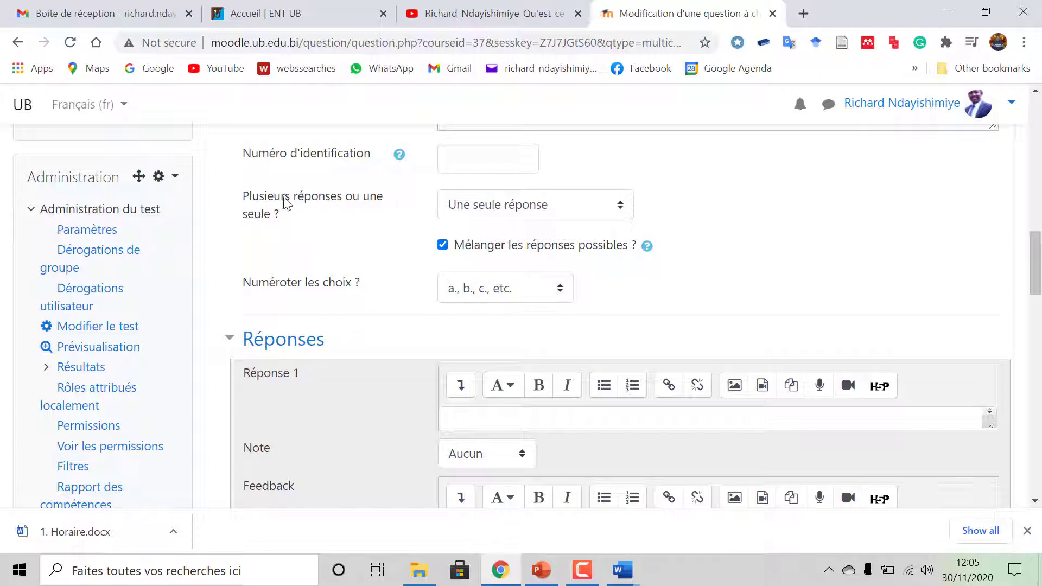
left_click(622, 570)
left_click(775, 515)
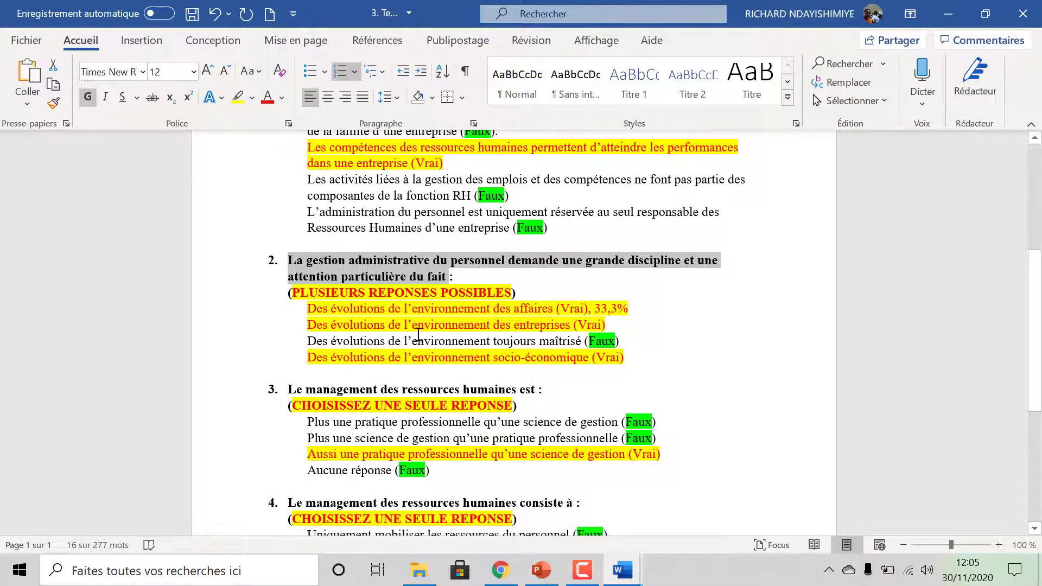
left_click_drag(629, 310, 595, 309)
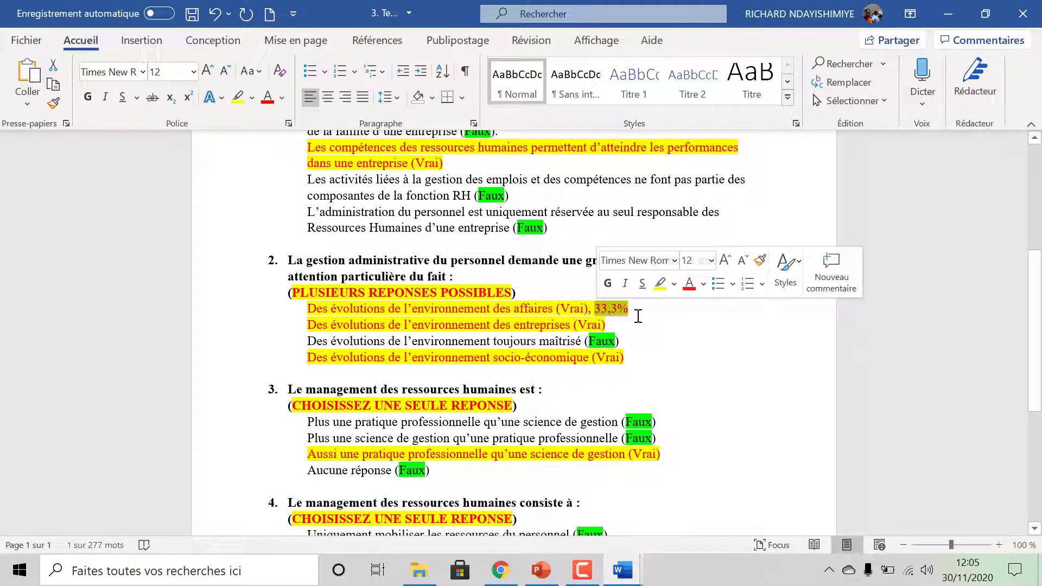
- Switch back to Chrome, set Question 2 to "Réponses multiples autorisées" and number its choices as "A., B., C., etc."
left_click(501, 570)
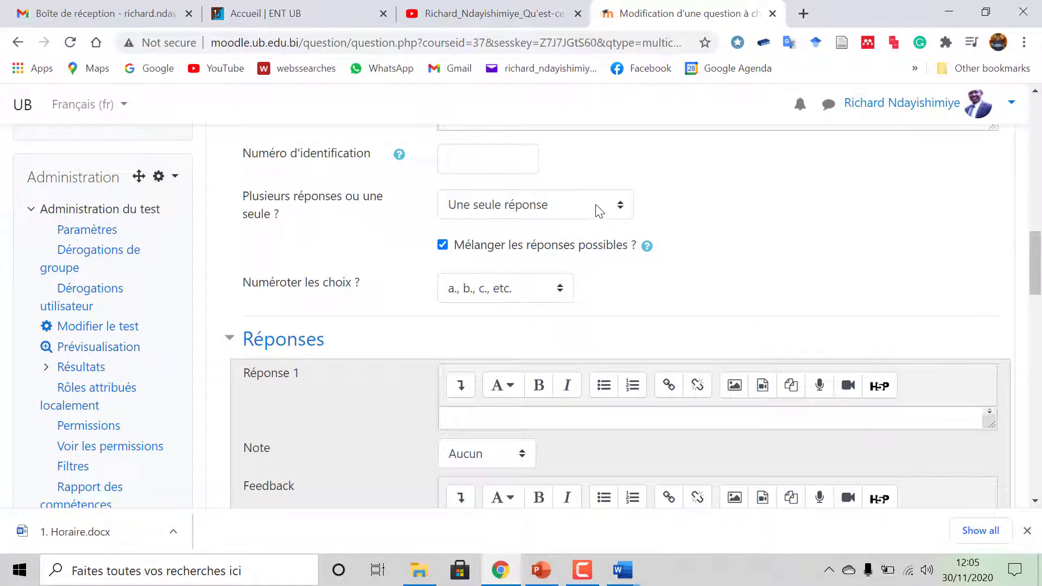
left_click(620, 208)
left_click(550, 231)
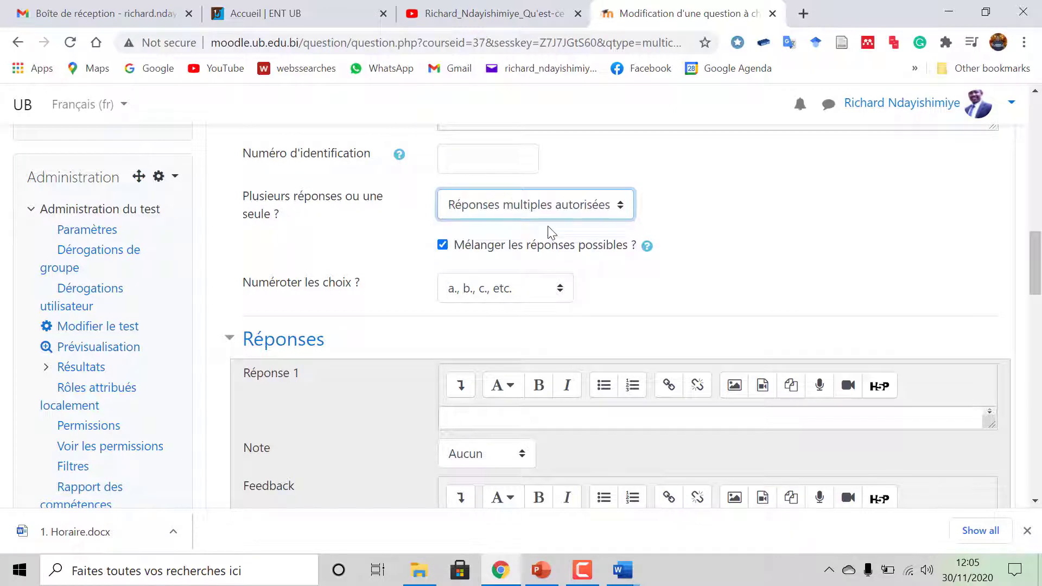
left_click(560, 288)
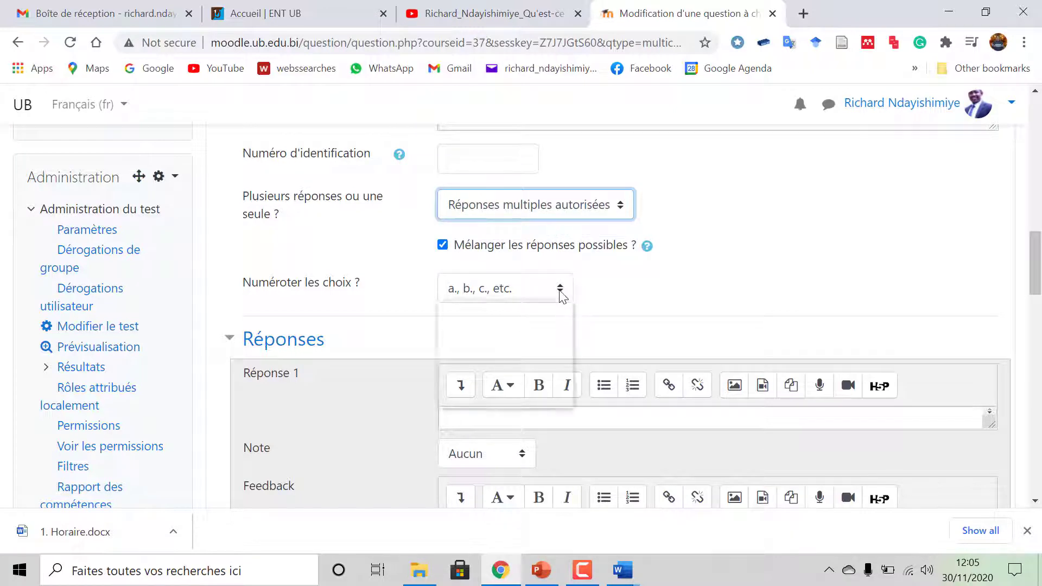
left_click(513, 335)
- Switch to the QCM Word document and copy question 2's first answer, "Des évolutions de l'environnement des affaires", without the (Vrai) mark
scroll(734, 275, "down", 1)
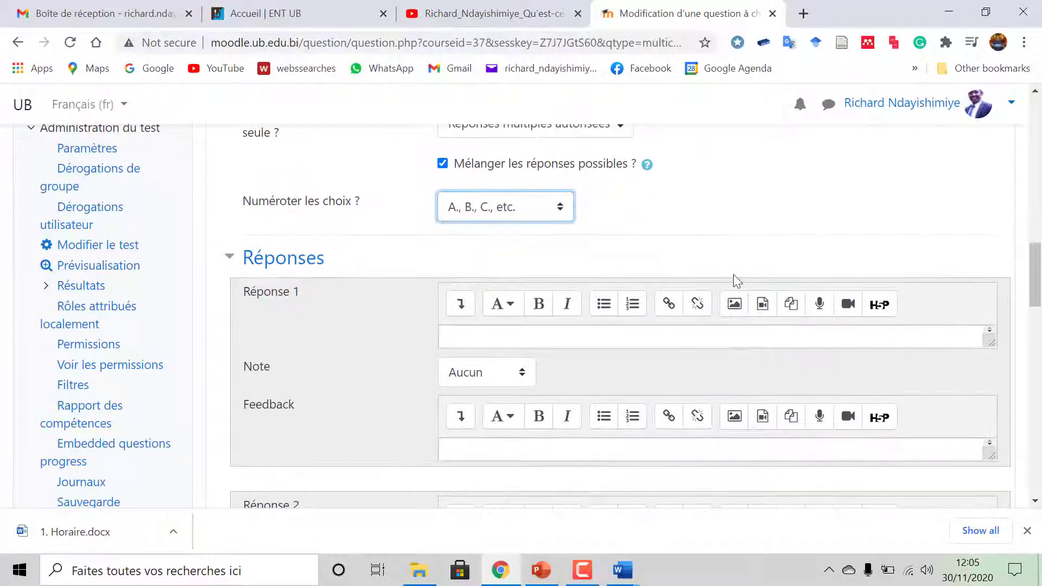
scroll(637, 362, "down", 1)
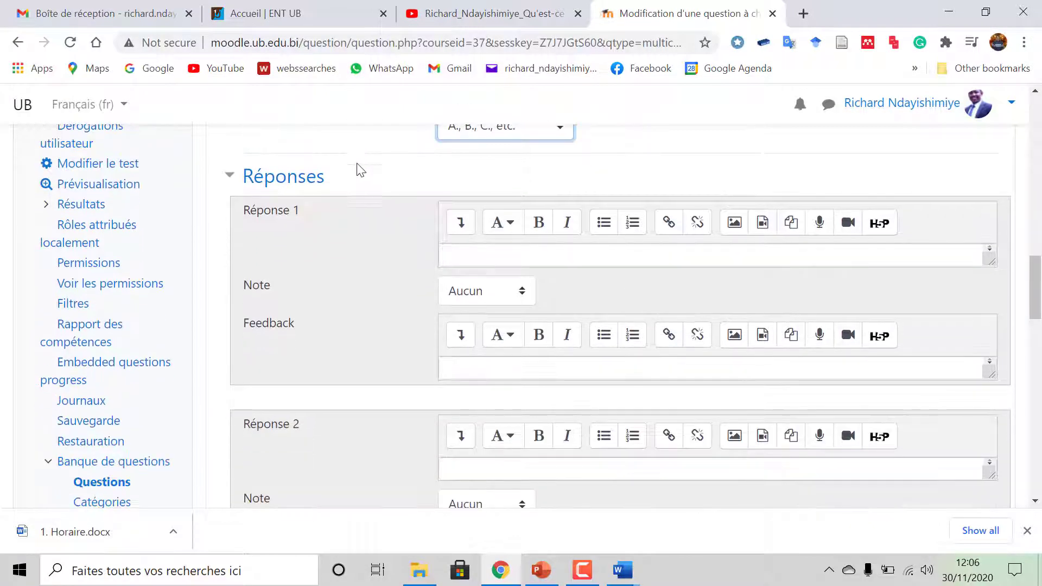
mouse_move(635, 583)
left_click(798, 521)
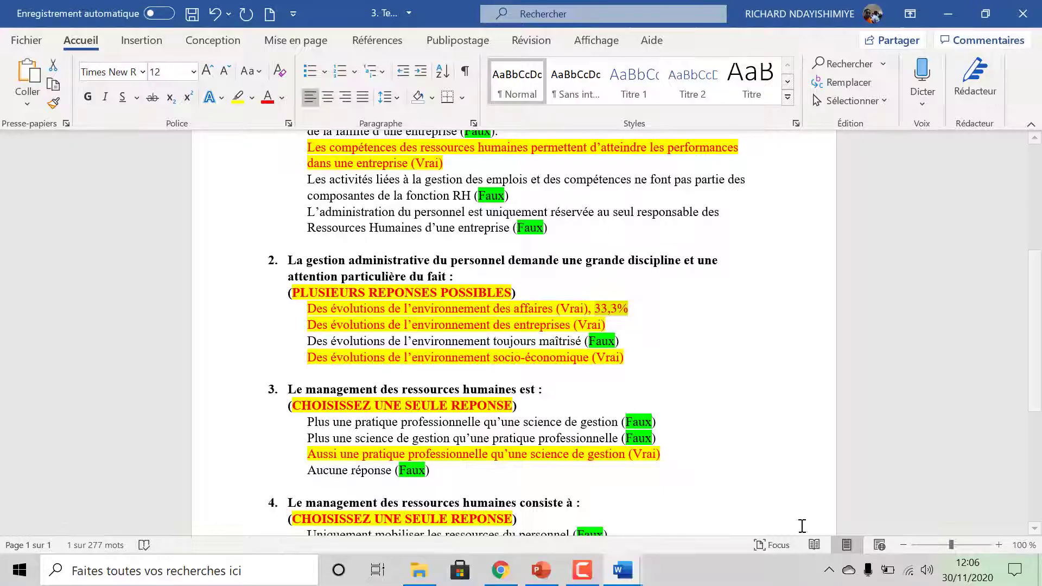
left_click(413, 336)
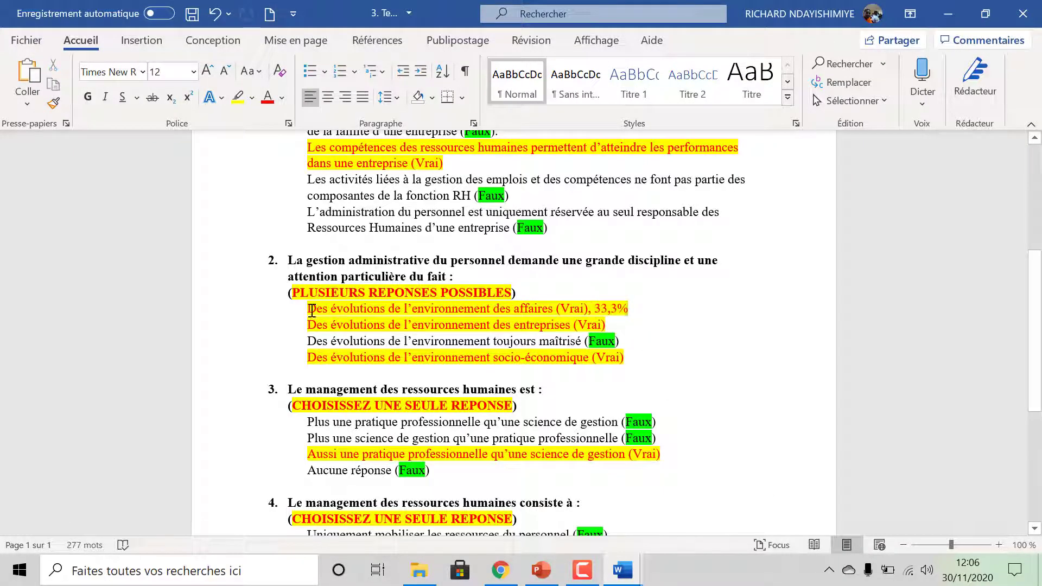
left_click_drag(312, 311, 539, 308)
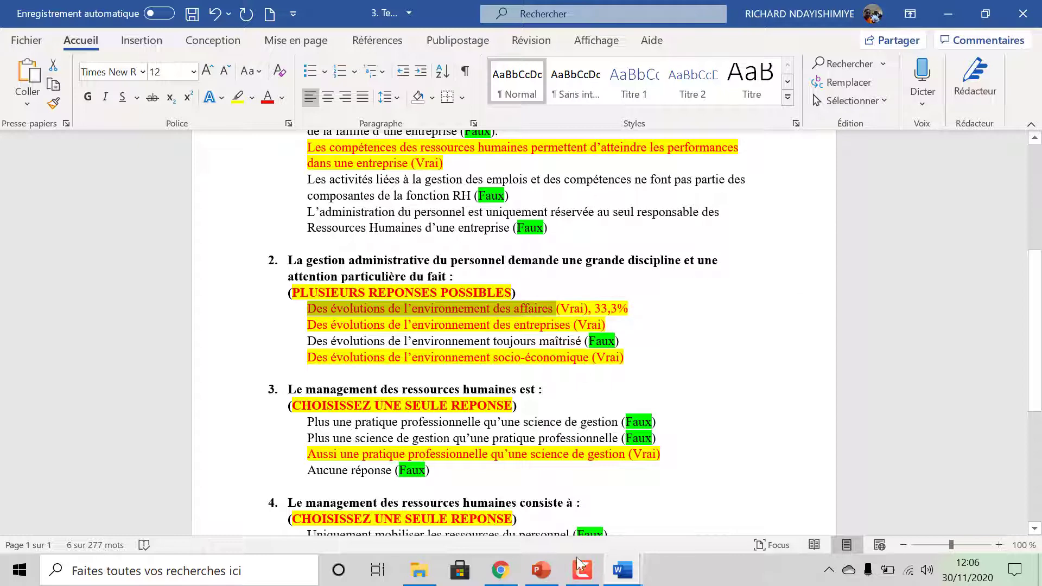
- Switch back to Chrome, paste the copied answer into Réponse 1 and set its Note to 33,33333%
left_click(500, 571)
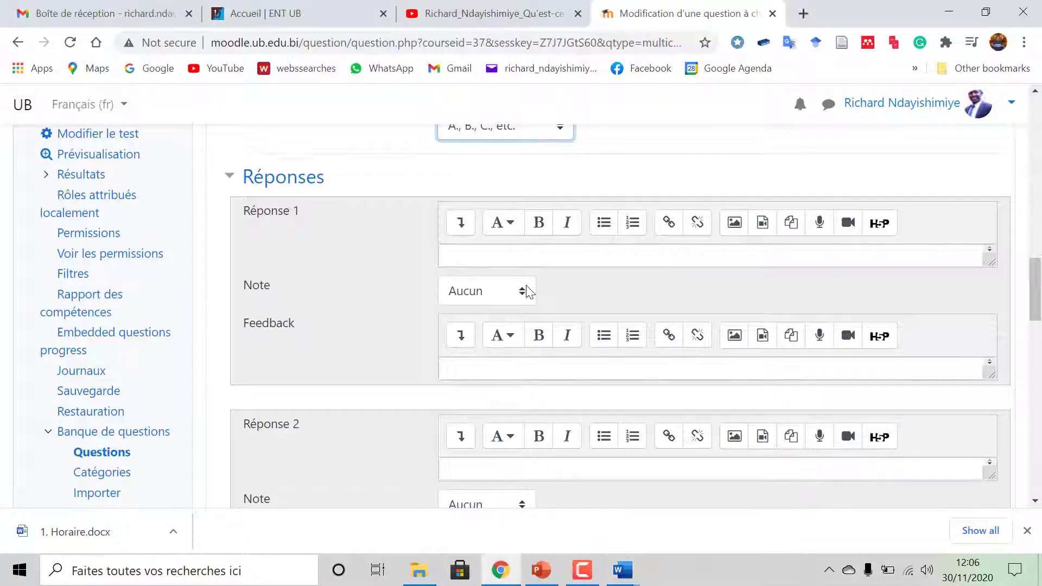
right_click(490, 255)
left_click(543, 381)
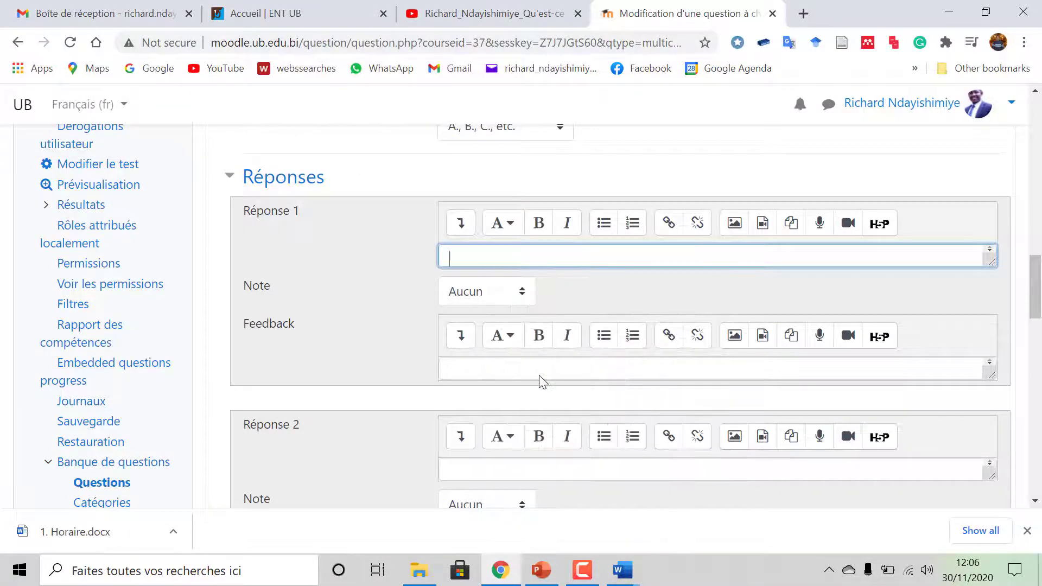
left_click(522, 297)
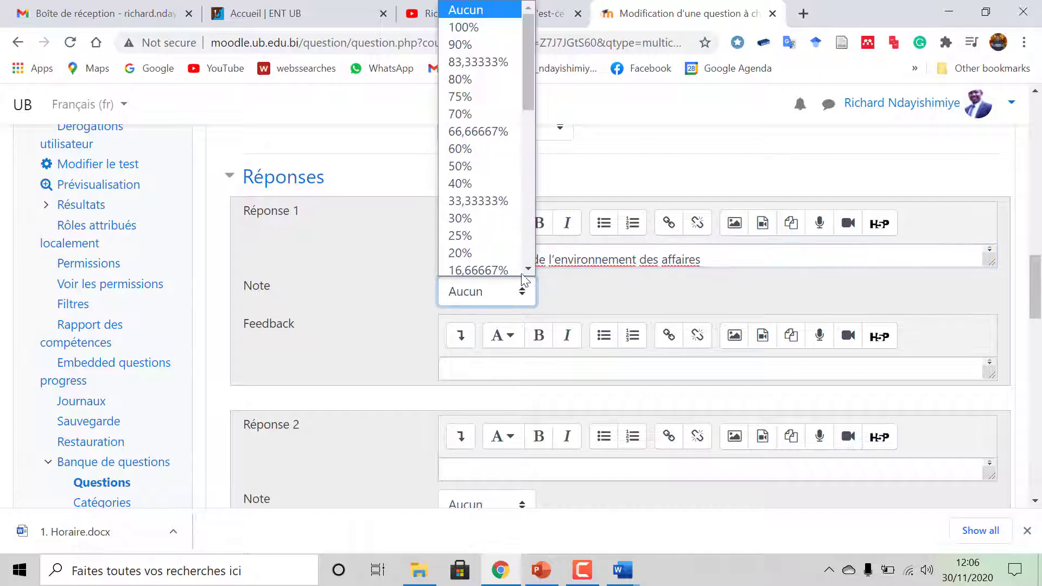
left_click(481, 198)
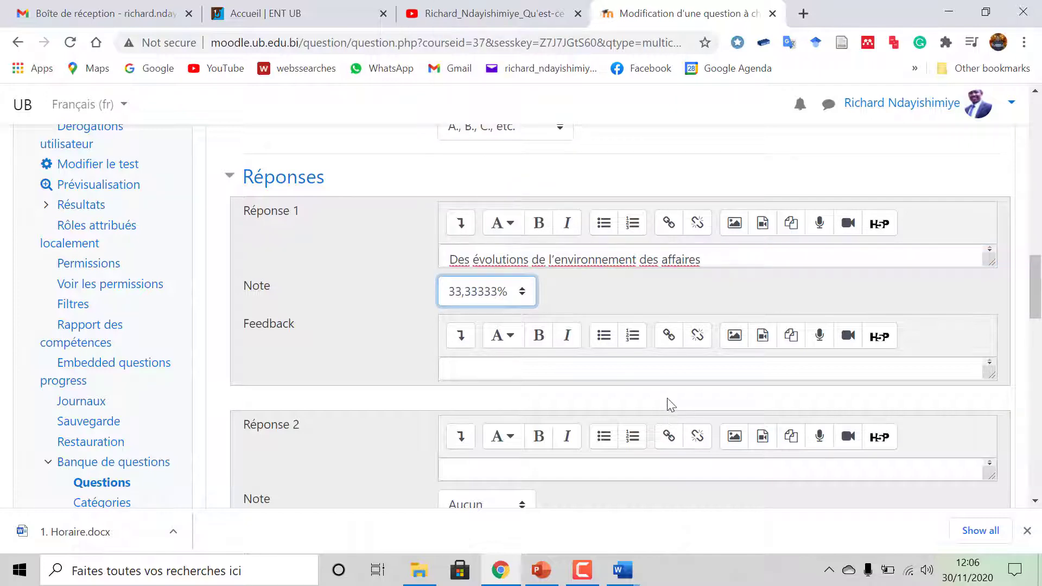
- Switch to the QCM Word document and copy question 2's second answer, "Des évolutions de l'environnement des entreprises", without the (Vrai) mark
scroll(671, 405, "down", 2)
scroll(596, 372, "down", 4)
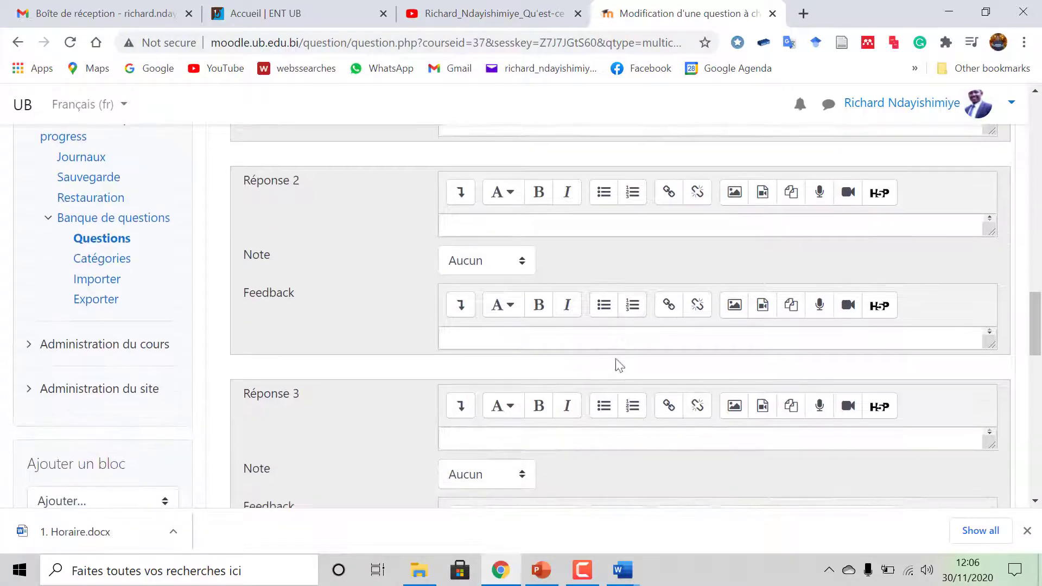
left_click(630, 578)
left_click(809, 505)
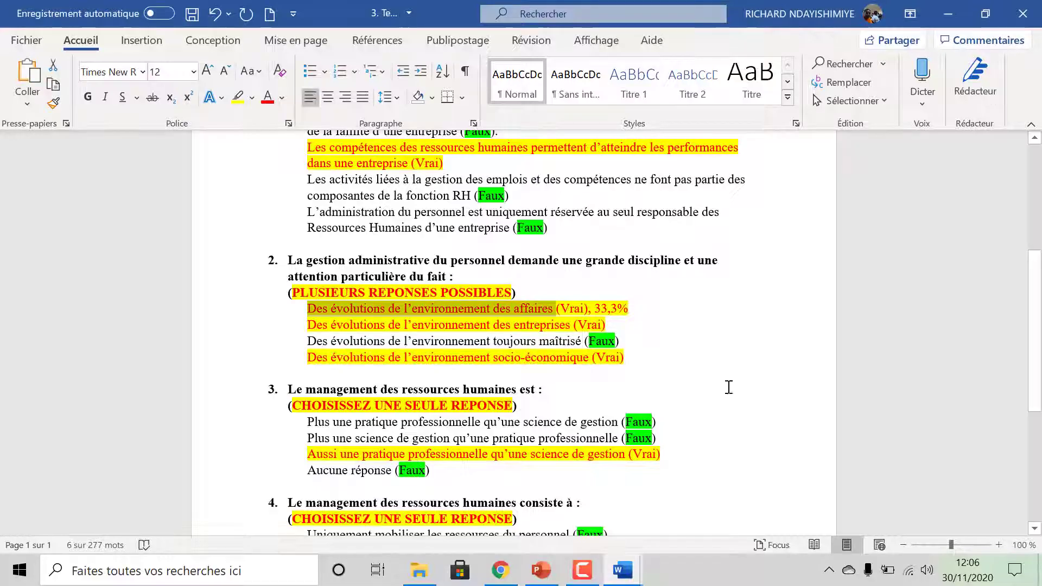
left_click_drag(311, 325, 572, 325)
key("ctrl+c")
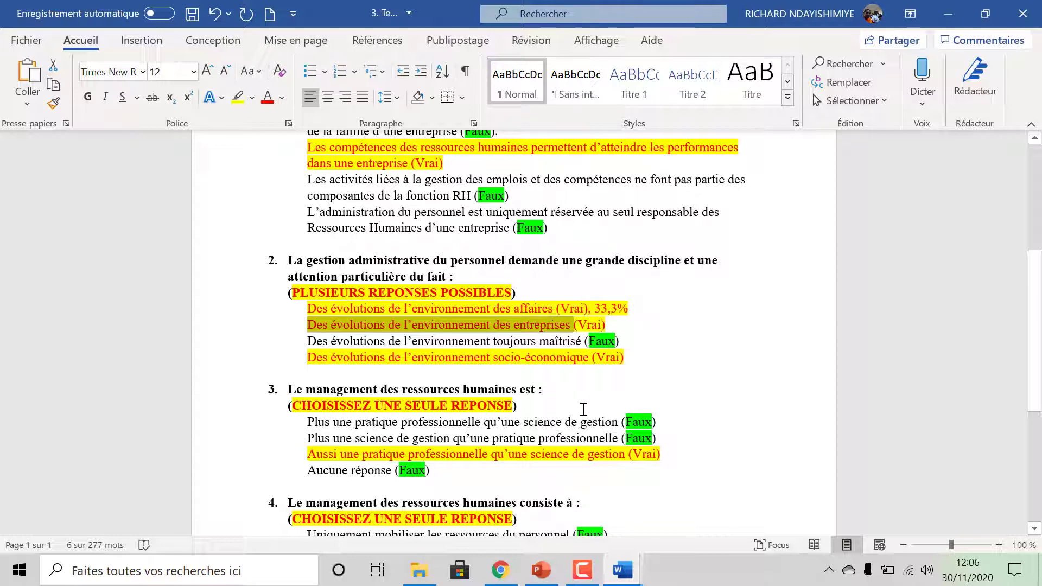
- Switch back to Chrome, paste the copied answer into Réponse 2 on a single line and set its Note to 33,33333%
left_click(500, 570)
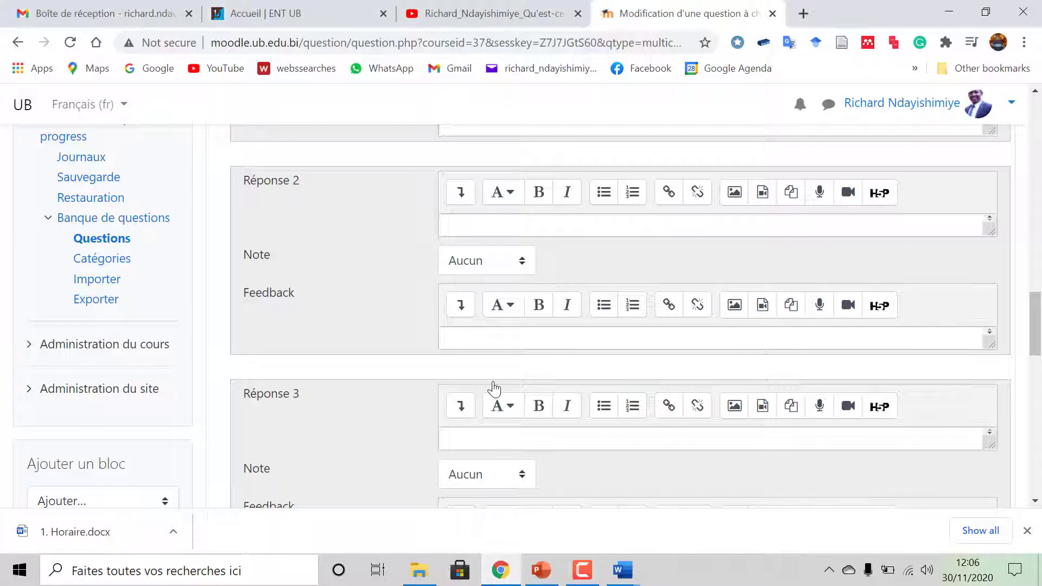
left_click(508, 223)
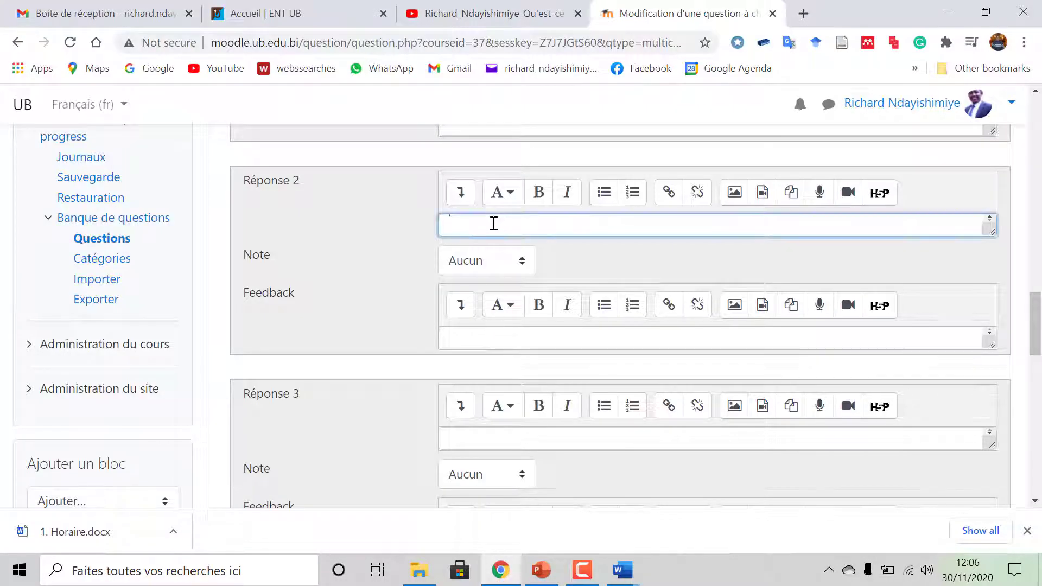
right_click(494, 224)
left_click(543, 344)
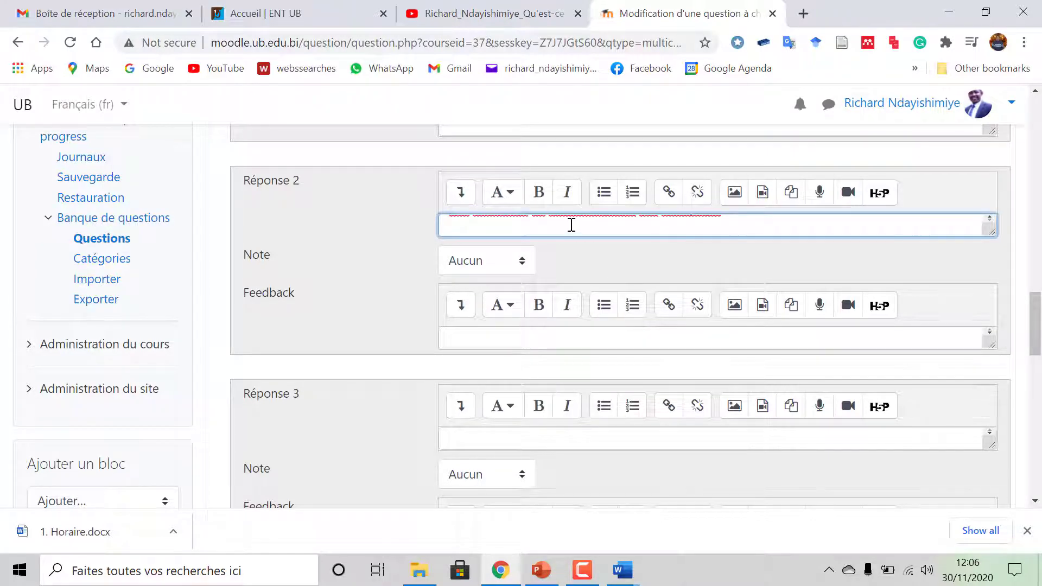
key("BackSpace")
left_click(519, 265)
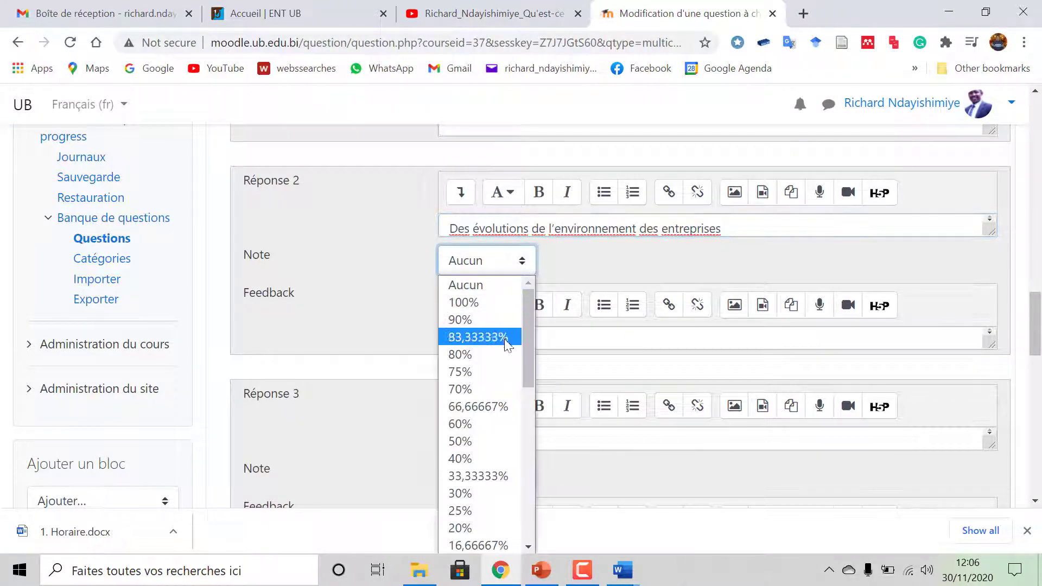
left_click(483, 475)
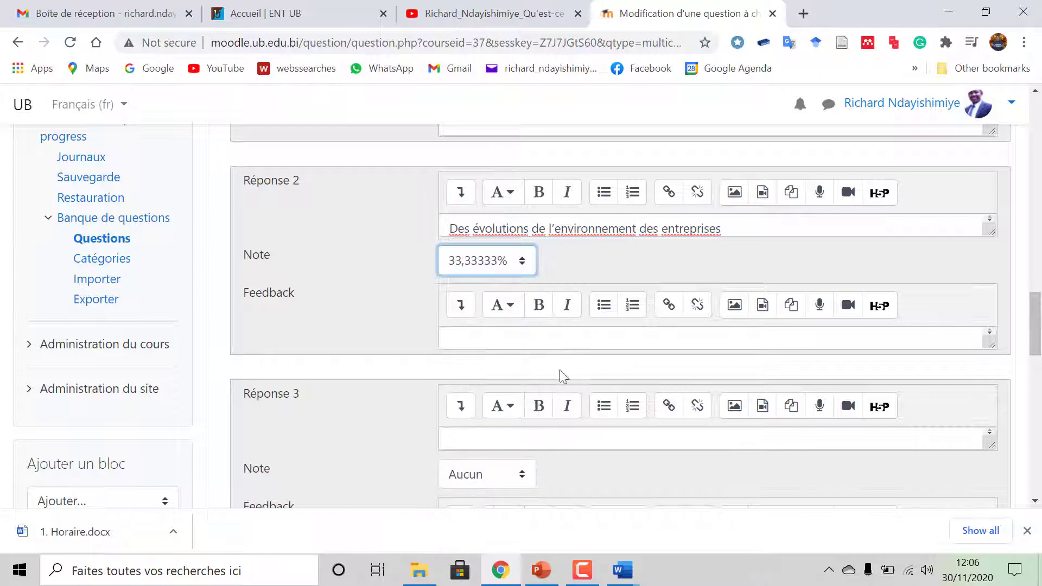
- Switch to the QCM Word document and copy question 2's third answer, "Des évolutions de l'environnement toujours maîtrisé", without the (Faux) mark
scroll(614, 374, "down", 2)
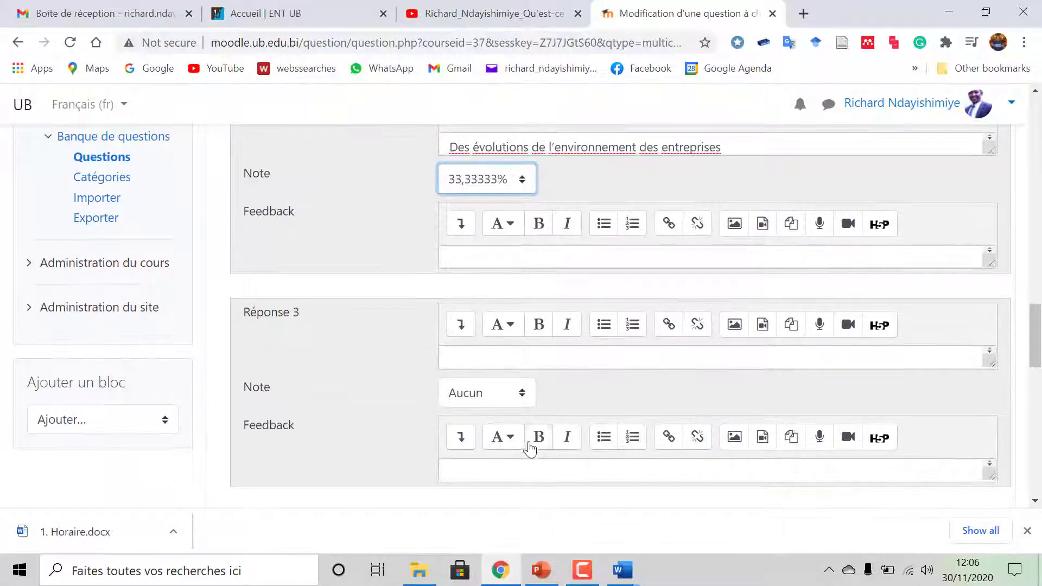
scroll(528, 442, "down", 2)
mouse_move(624, 576)
left_click(798, 502)
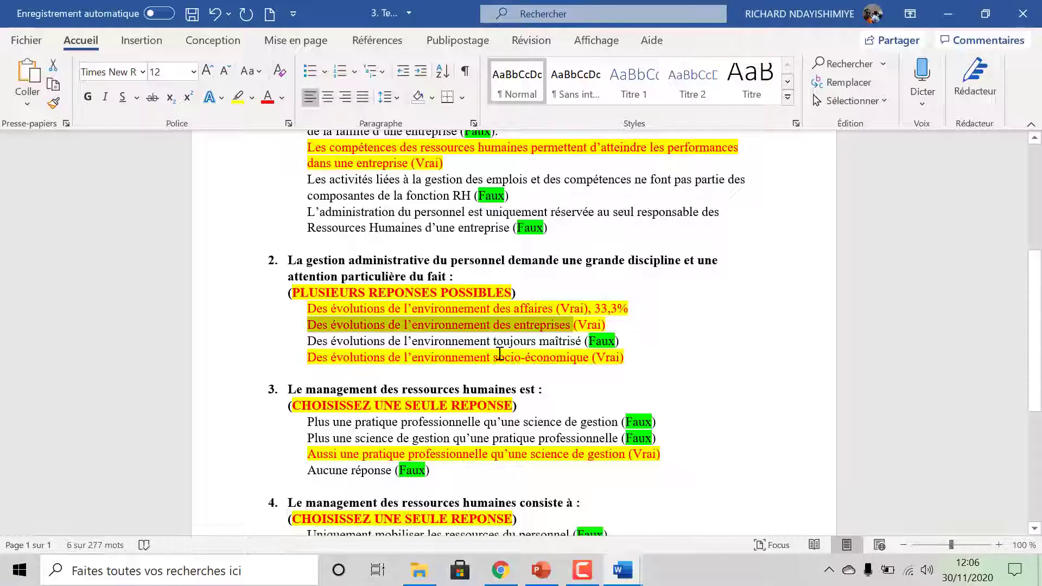
scroll(374, 389, "down", 2)
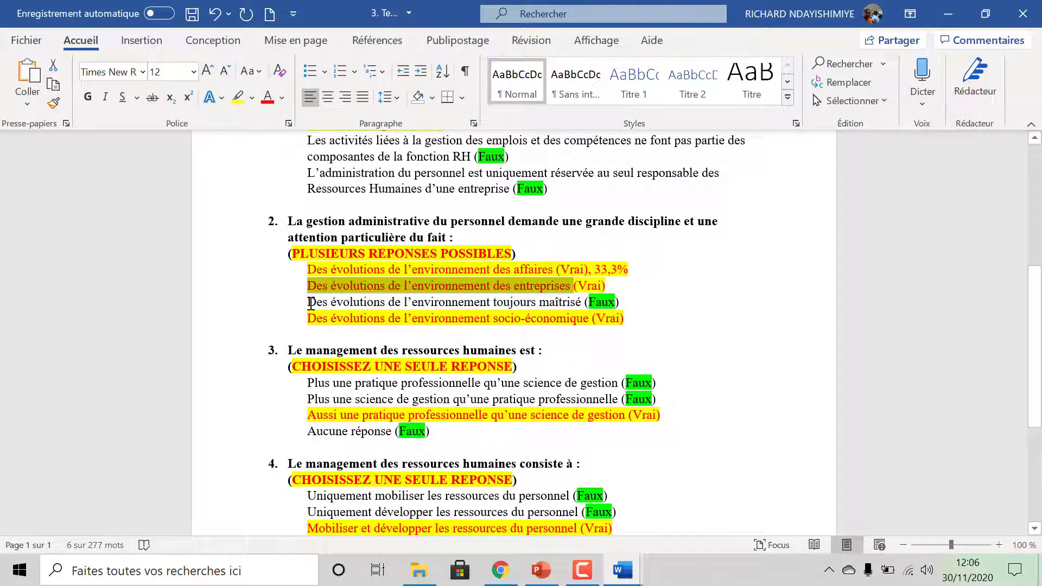
left_click_drag(311, 303, 576, 302)
key("ctrl+c")
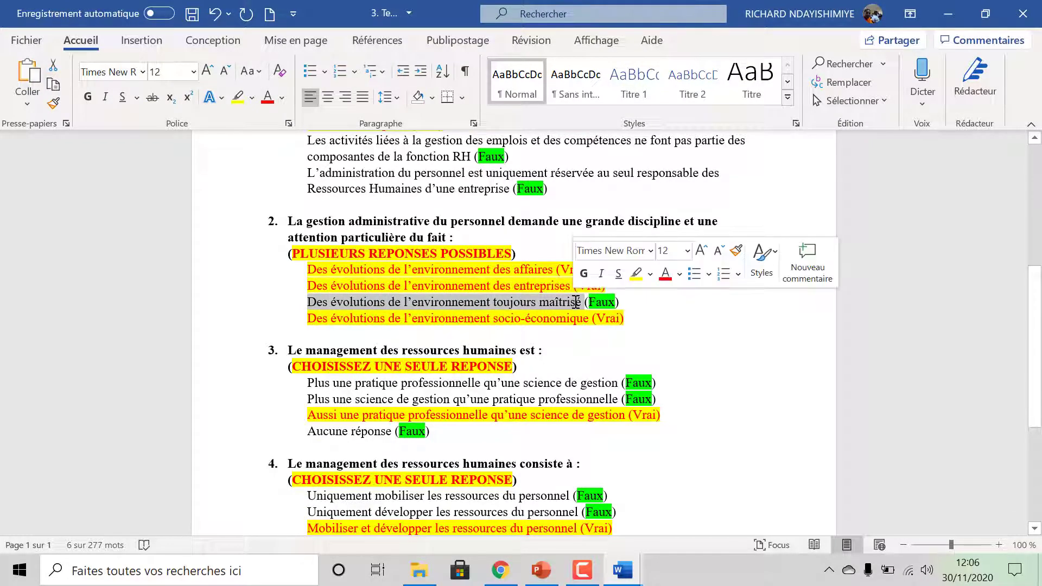
- Switch back to Chrome and paste the copied wording into Réponse 3 of Question 2
left_click(500, 570)
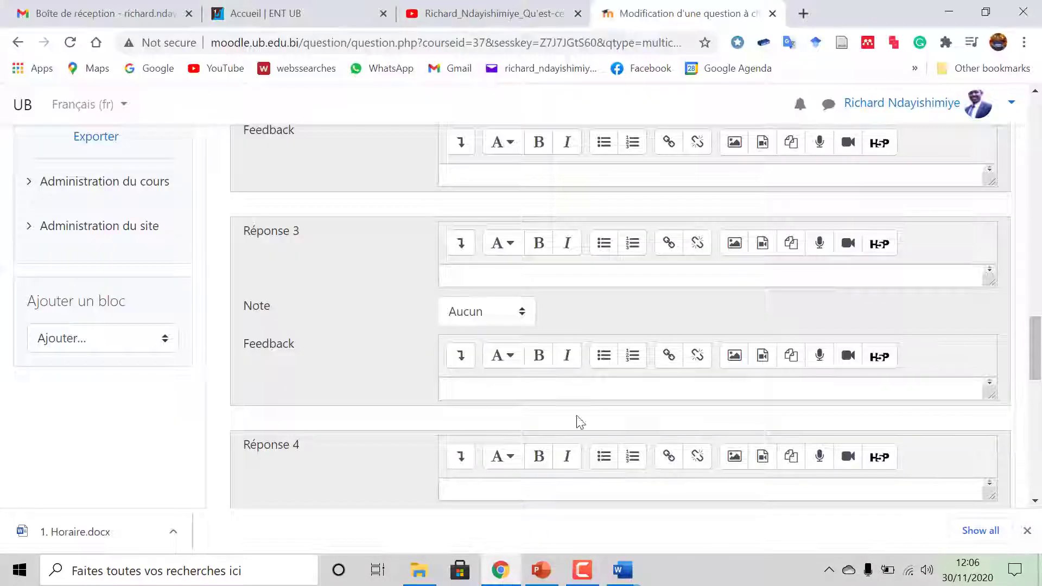
right_click(489, 280)
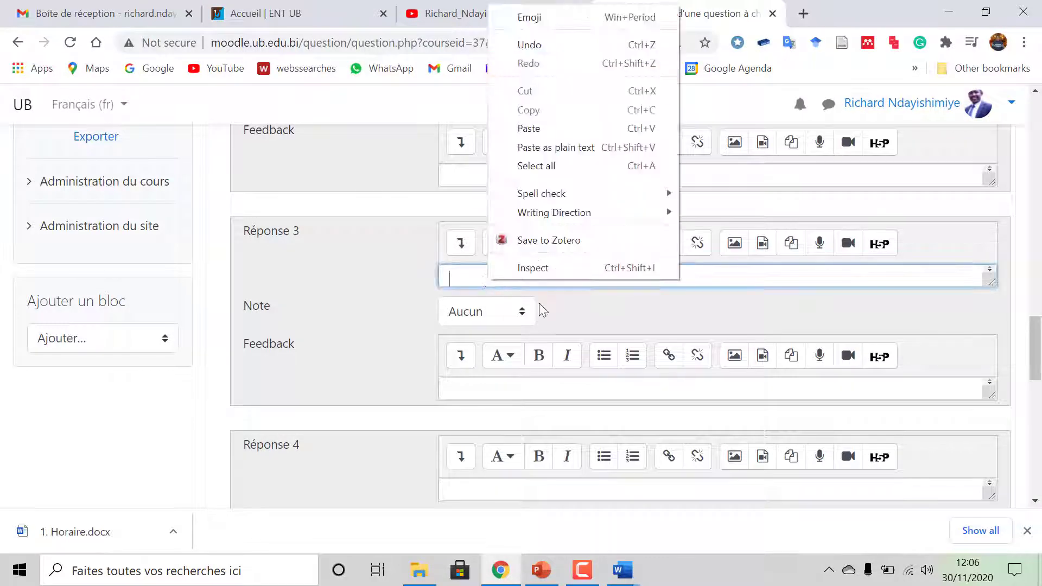
left_click(542, 128)
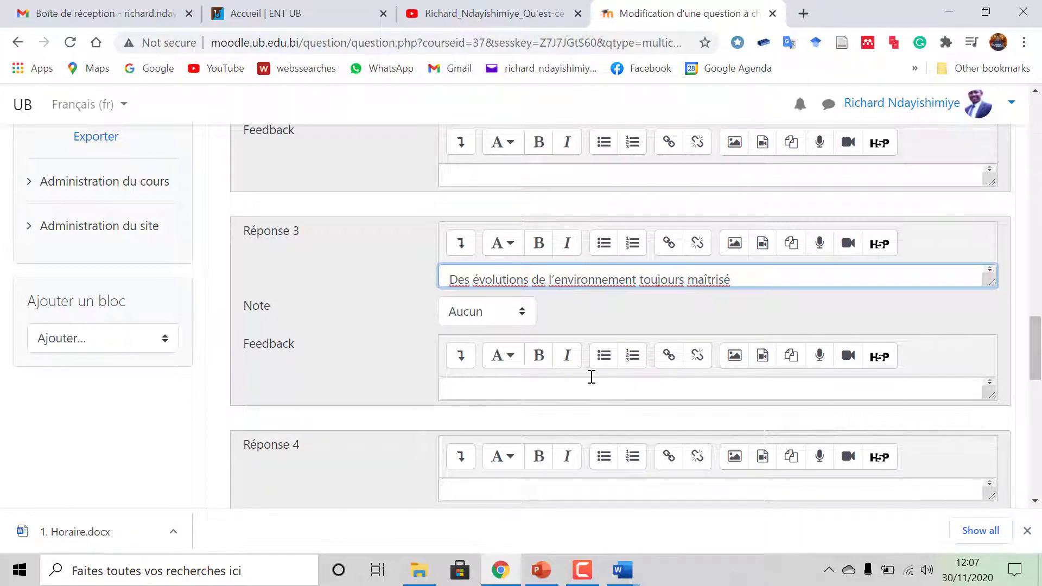
- Copy question 2's fourth answer, "Des évolutions de l'environnement socio-économique", from the QCM Word document without the (Vrai) mark, and return to Chrome
scroll(549, 448, "down", 1)
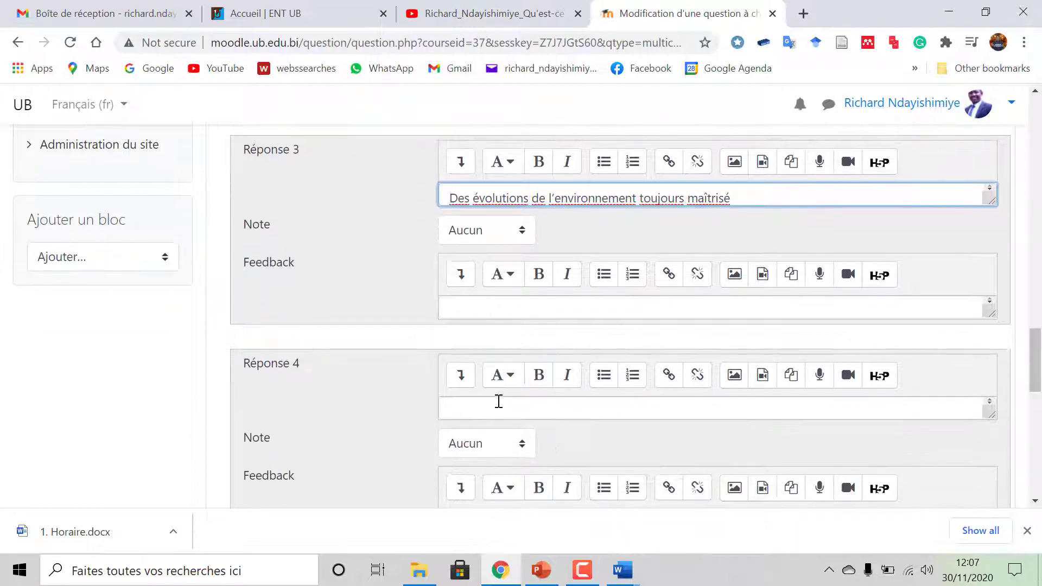
mouse_move(623, 570)
left_click(750, 491)
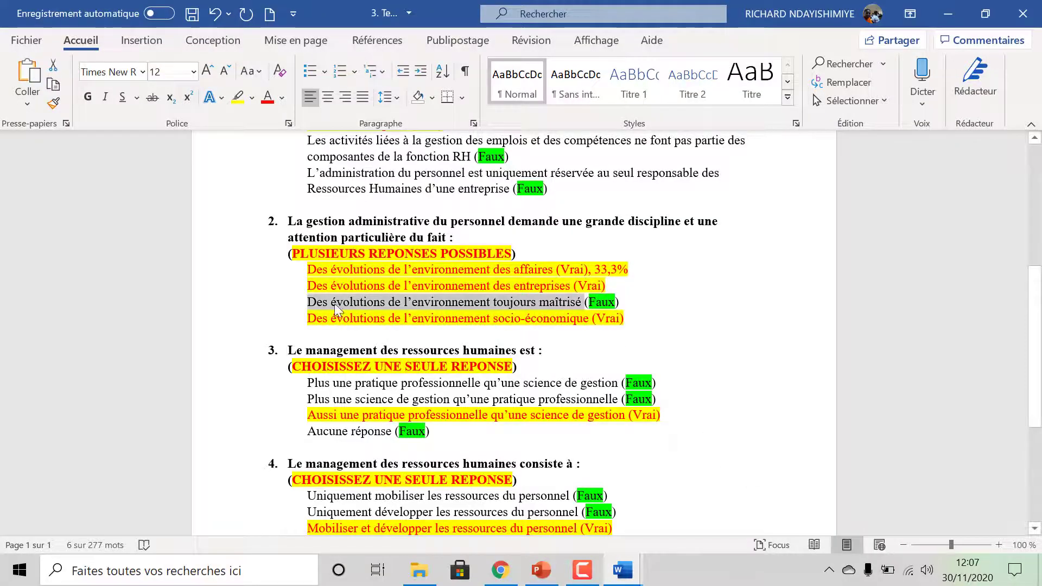
left_click_drag(308, 319, 555, 322)
key("ctrl+c")
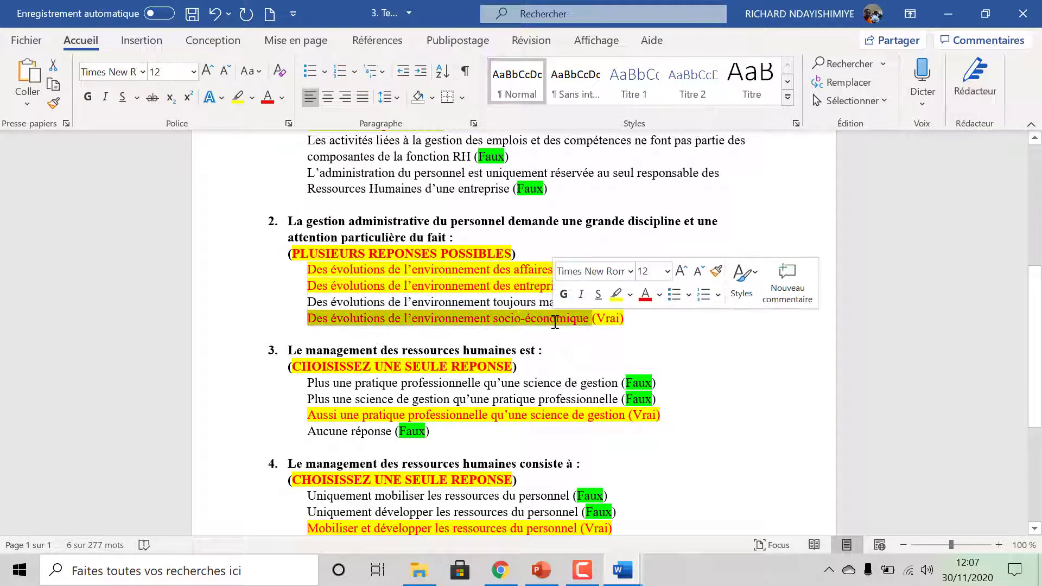
left_click(501, 570)
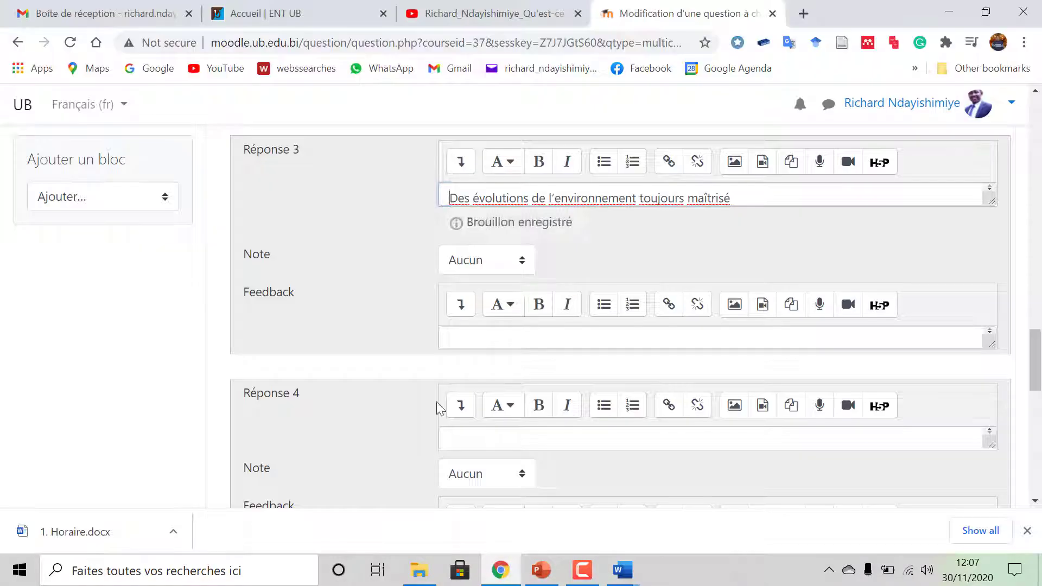
- Paste the copied answer "Des évolutions de l'environnement socio-économique" into Réponse 4 and set its Note to 33,33333%
left_click(485, 338)
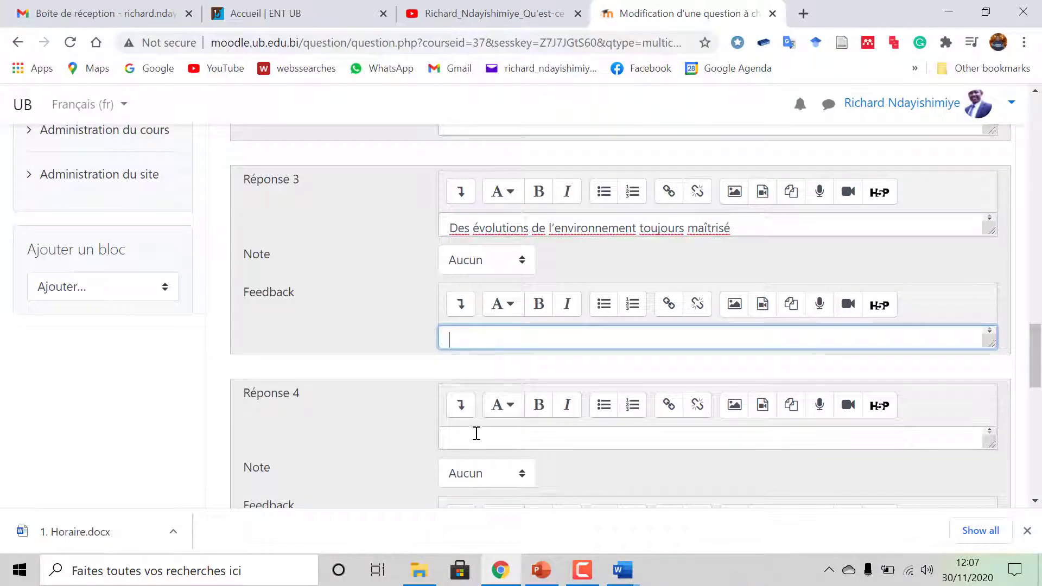
scroll(494, 412, "down", 1)
left_click(488, 358)
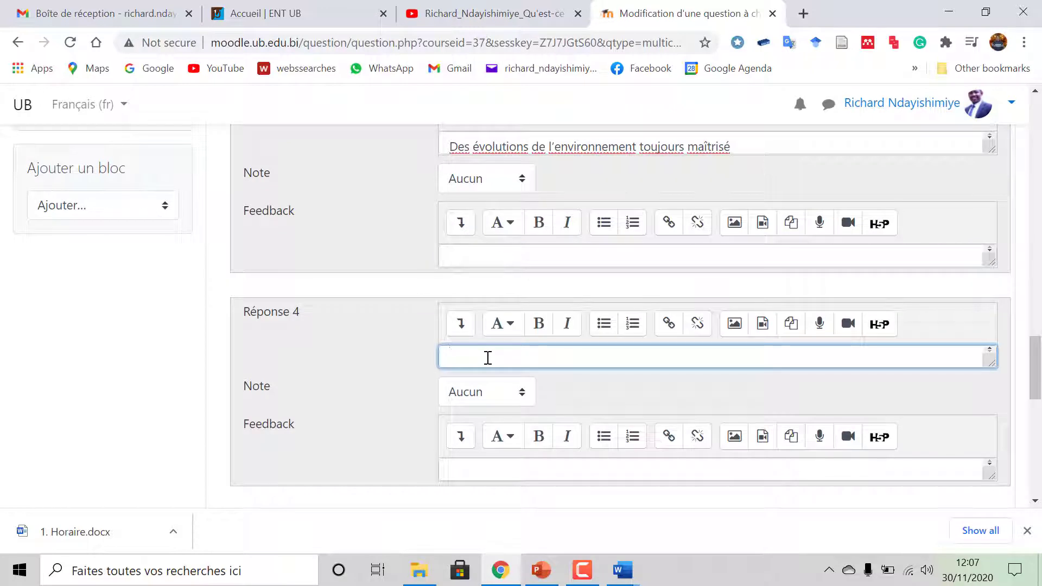
key("ctrl+v")
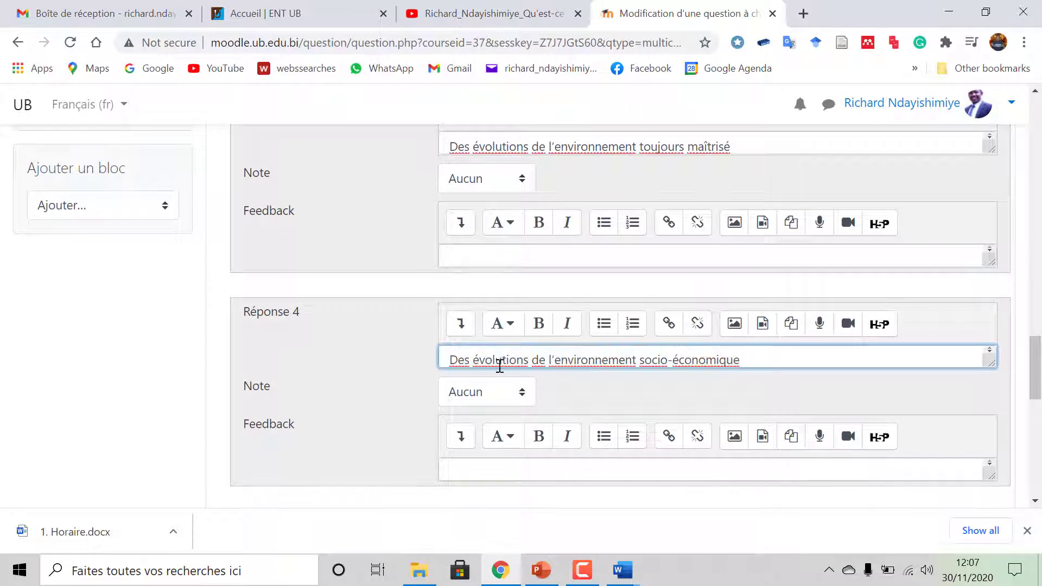
left_click(521, 392)
left_click(484, 225)
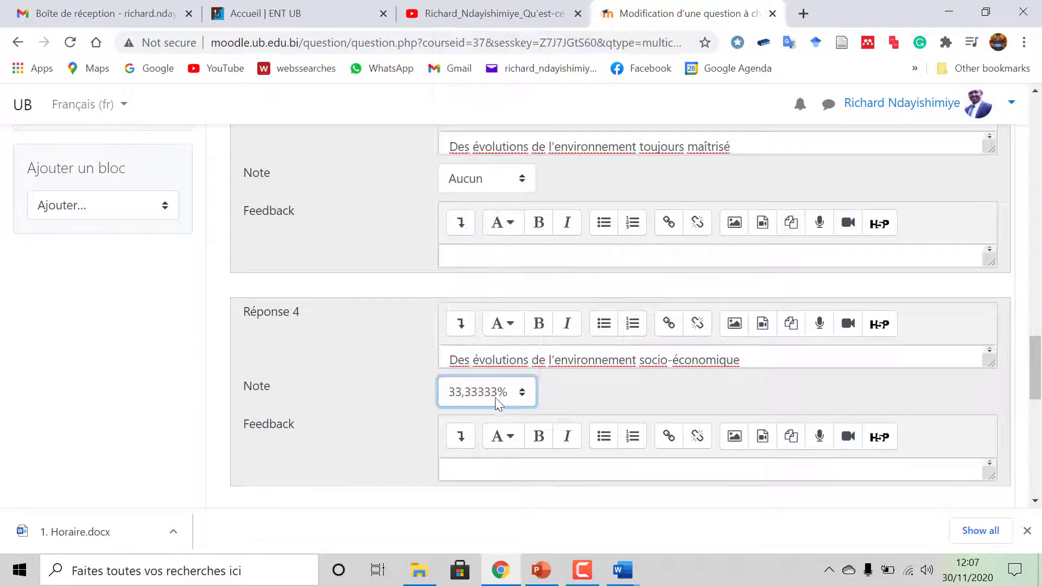
- Review the answers and notes entered for Question 2 and save the question to the test
scroll(491, 389, "up", 1)
scroll(488, 293, "up", 5)
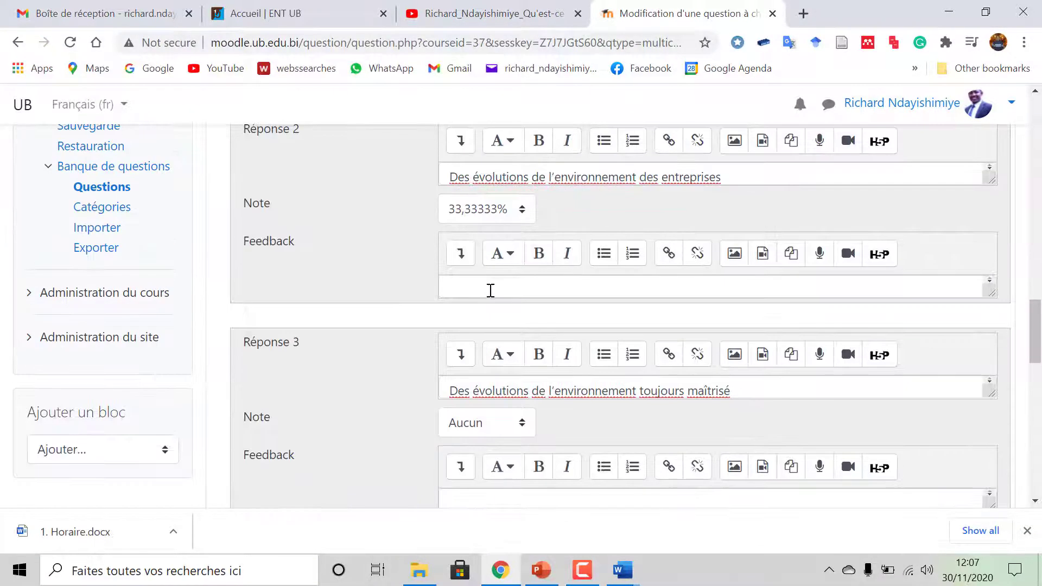
scroll(532, 265, "up", 3)
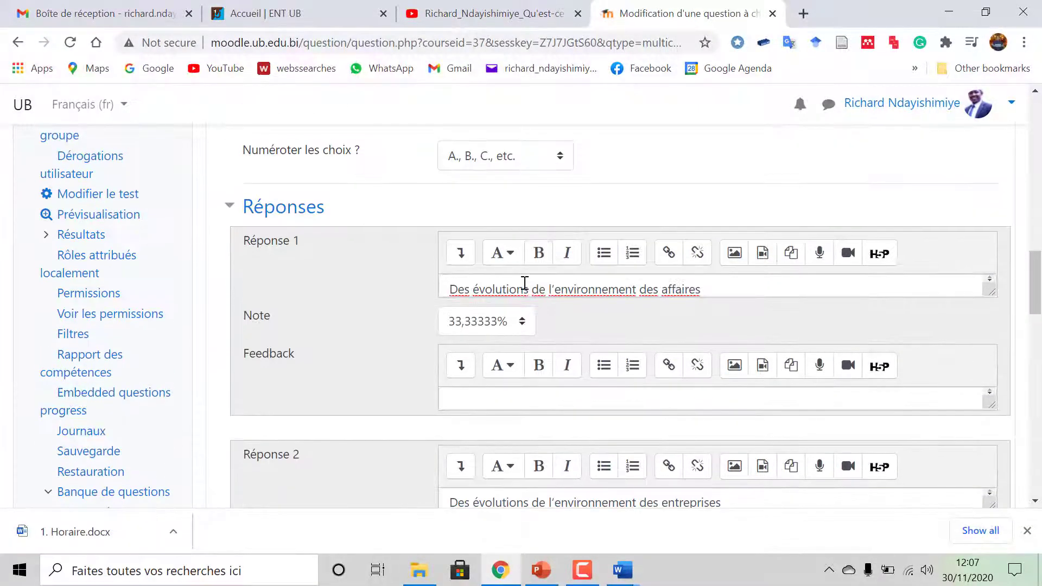
scroll(527, 296, "down", 1)
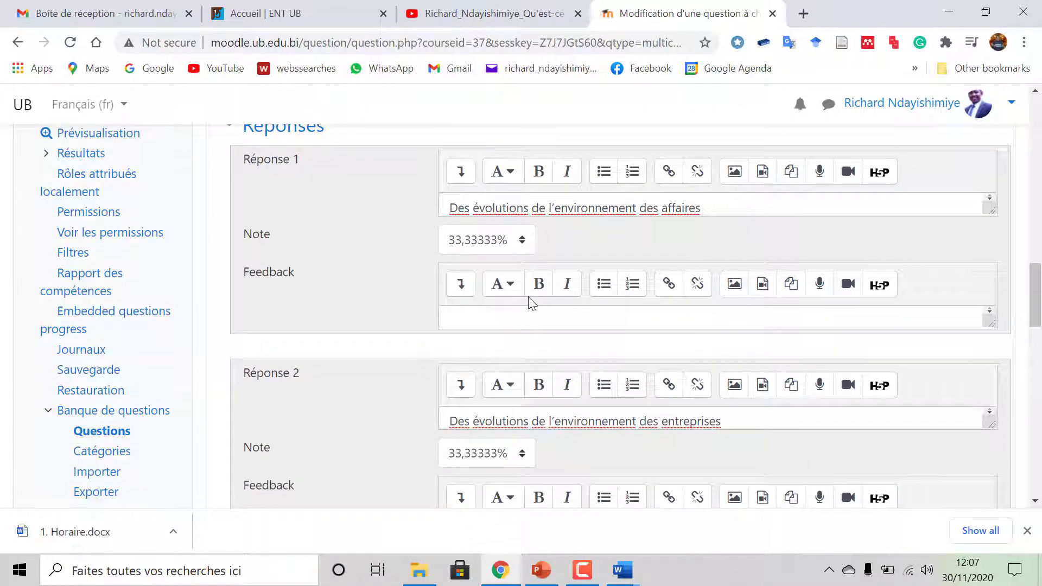
scroll(529, 297, "down", 10)
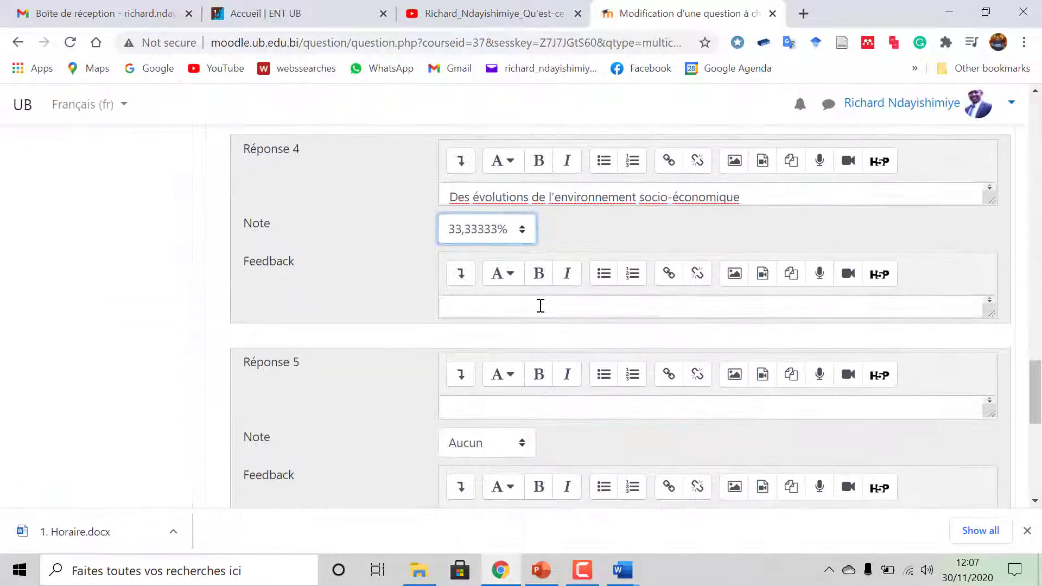
scroll(545, 297, "down", 7)
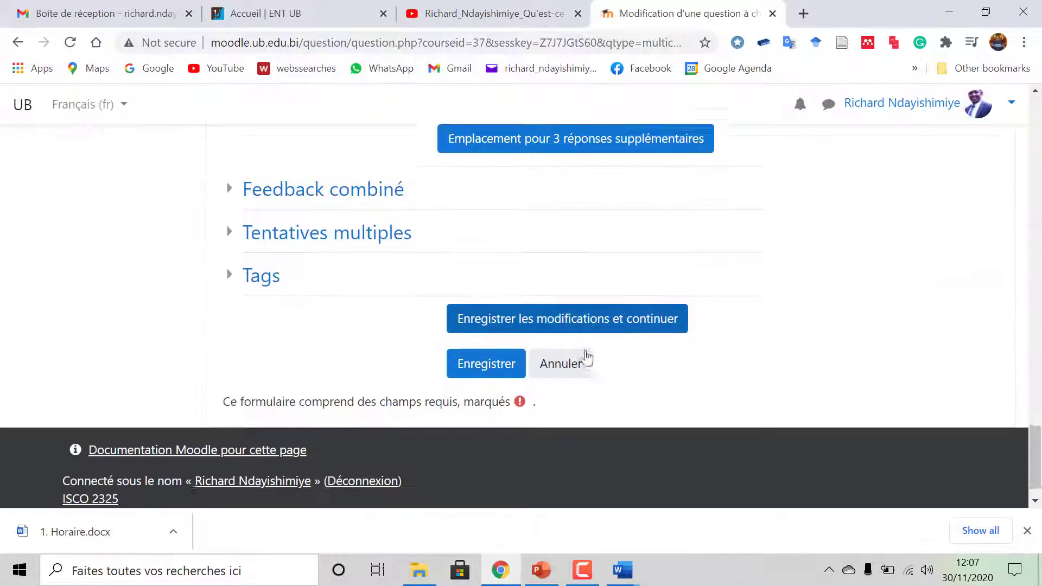
left_click(484, 334)
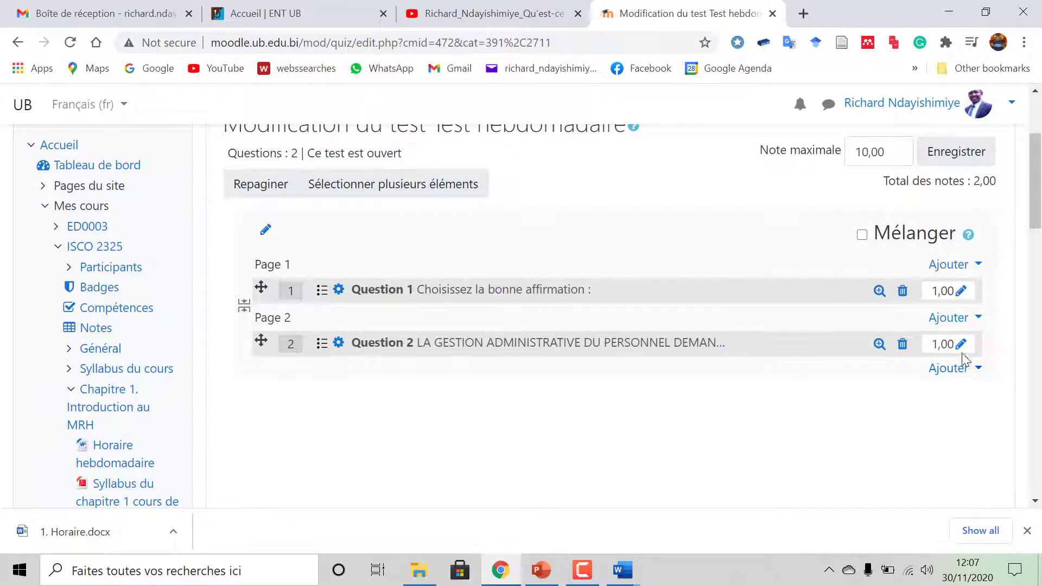
- Open Question 1's mark for editing in the question list of Test hebdomadaire
scroll(931, 316, "up", 2)
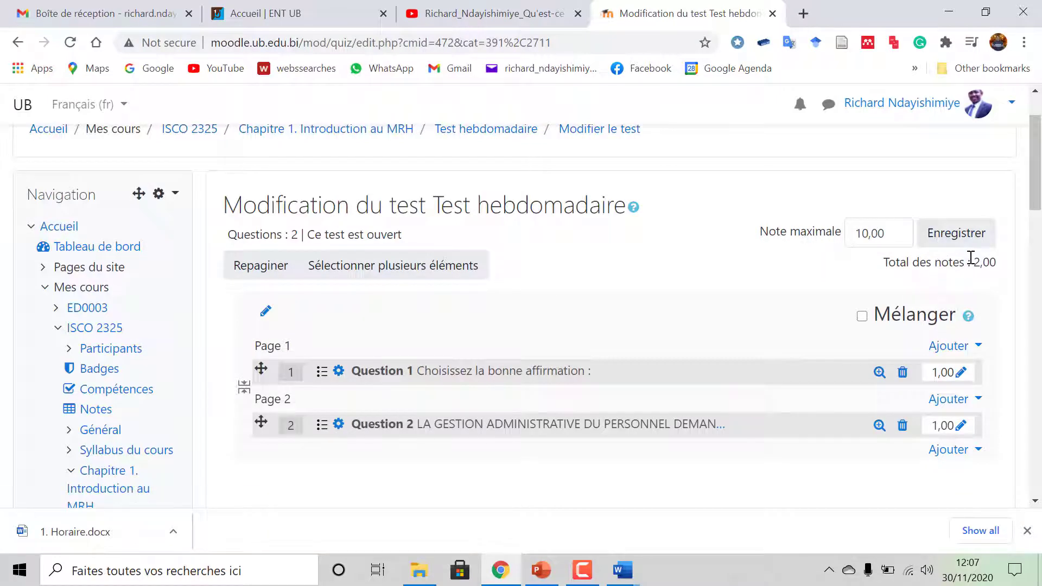
left_click(961, 374)
left_click(917, 374)
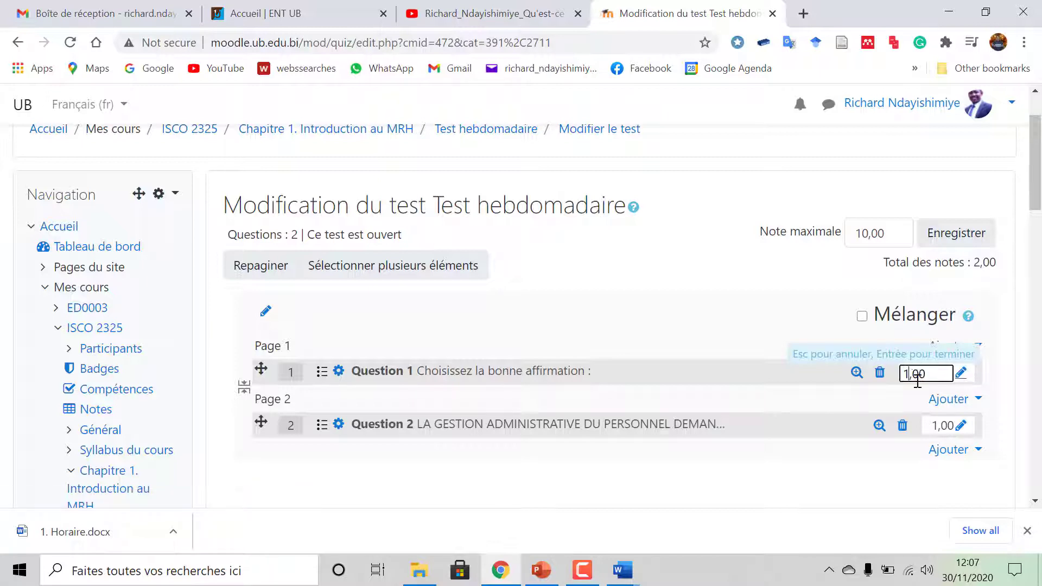